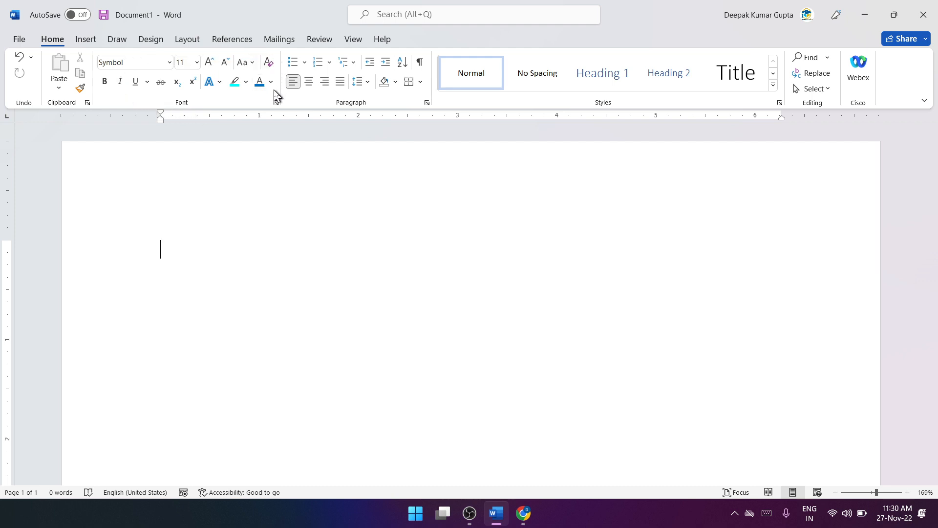
scroll(471, 312, down, 2)
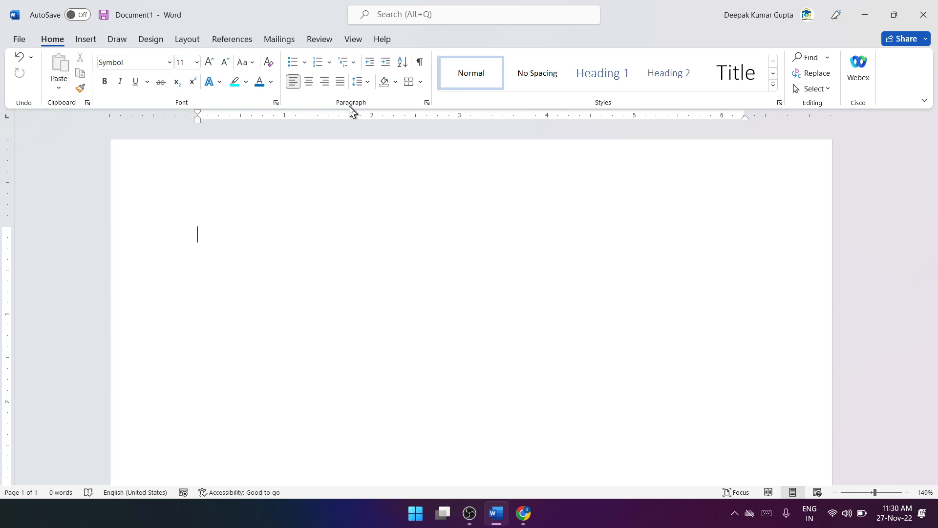
click(305, 63)
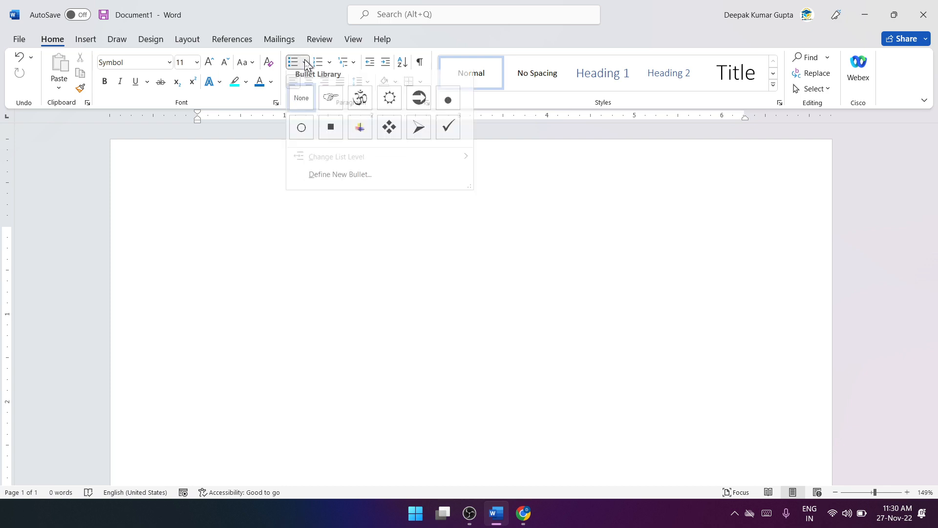
click(227, 196)
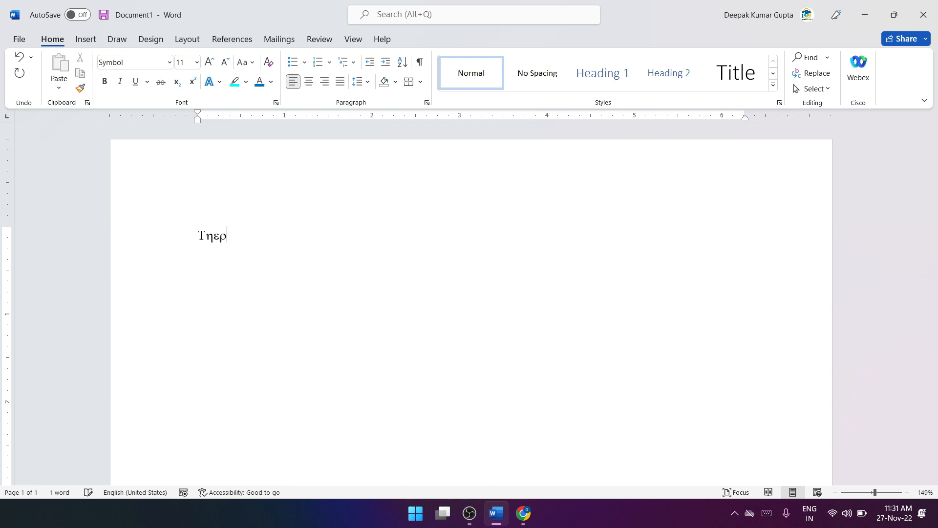
Step: Delete the word in Symbol characters and set the font to Times New Roman
double_click(233, 227)
key(BackSpace)
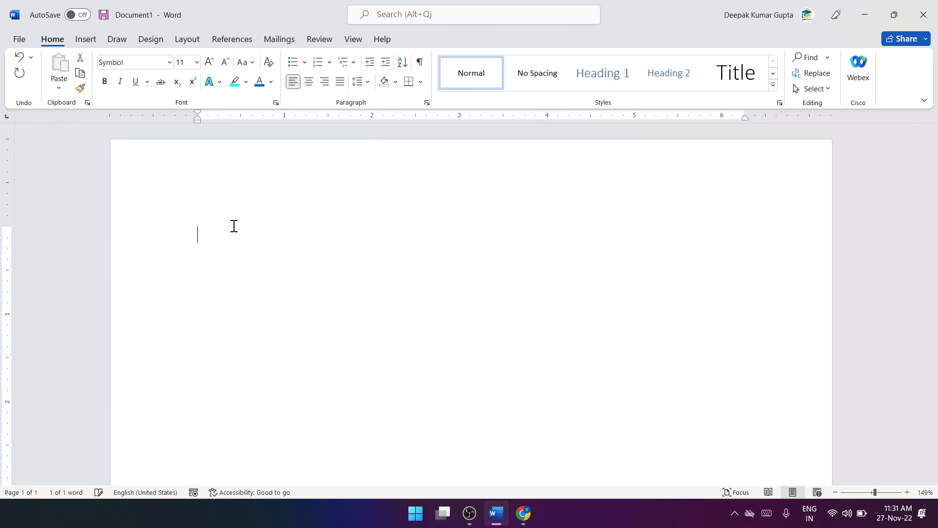
click(170, 62)
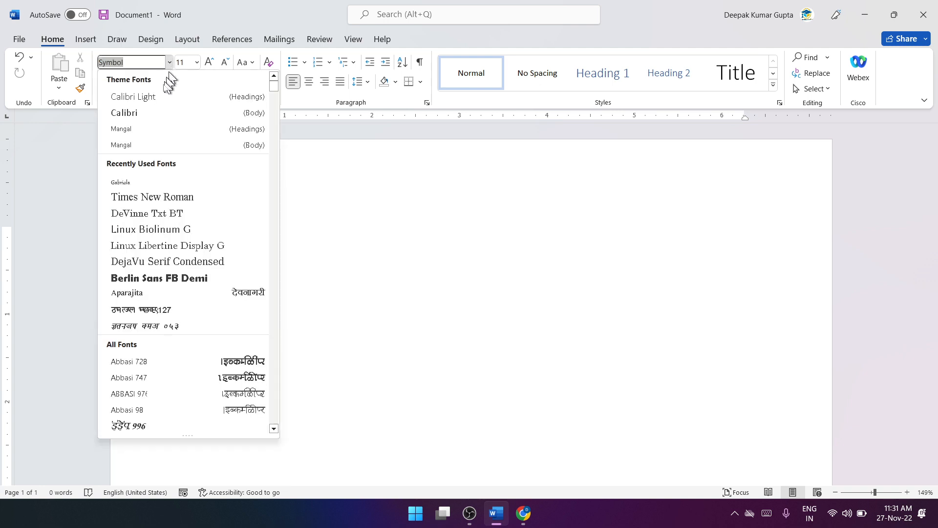
click(175, 197)
Step: Enter the line "There are Three Types Of Tense" and start a new paragraph below it
text(The)
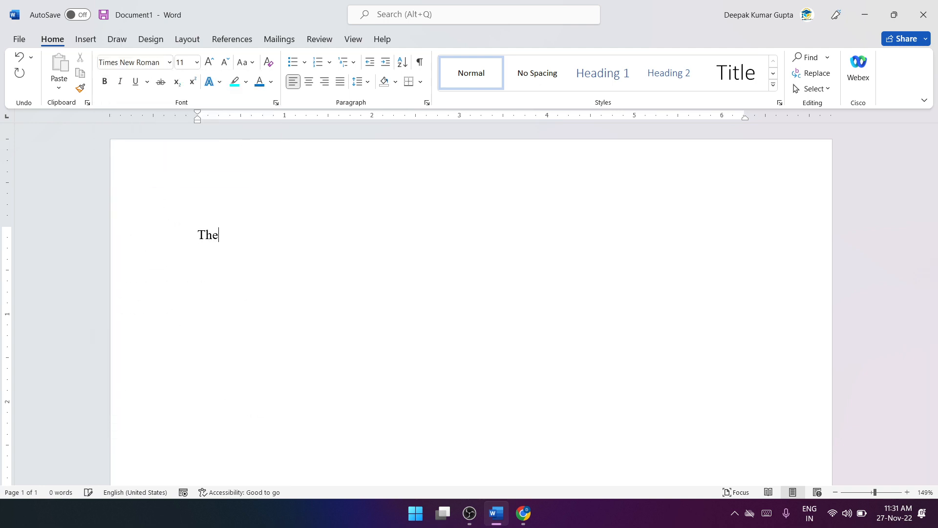
text(re are Three Types Of Tense)
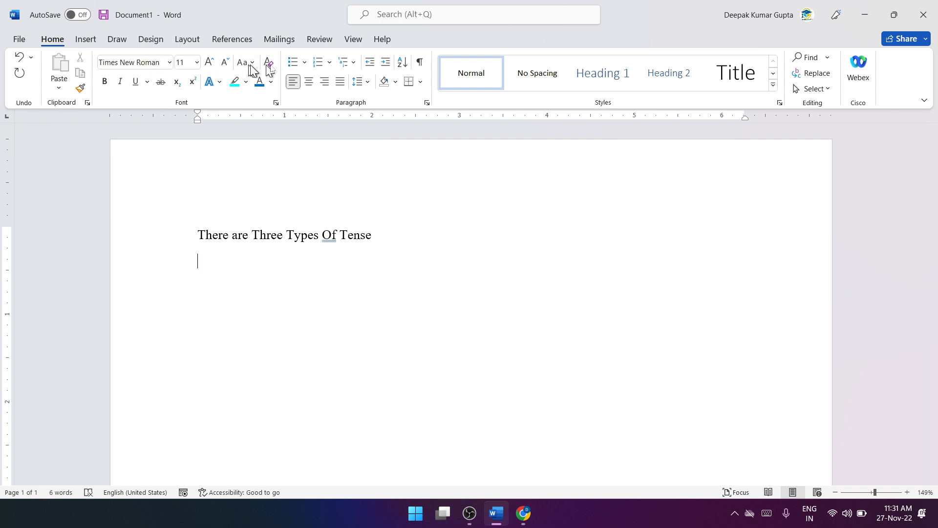
Step: Create a bulleted list with the four-diamond bullet containing Present Tense, Past Tense and Future Tense
click(304, 62)
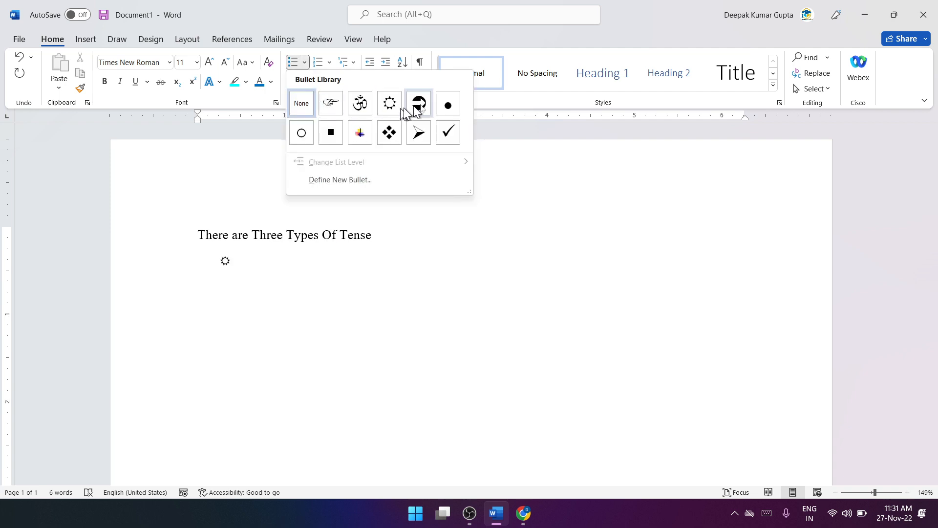
click(389, 133)
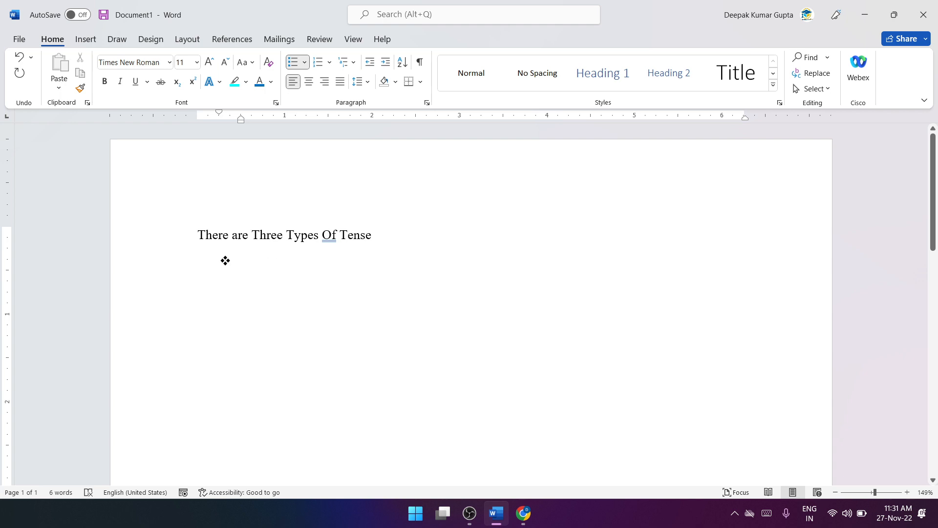
text(Present Tens)
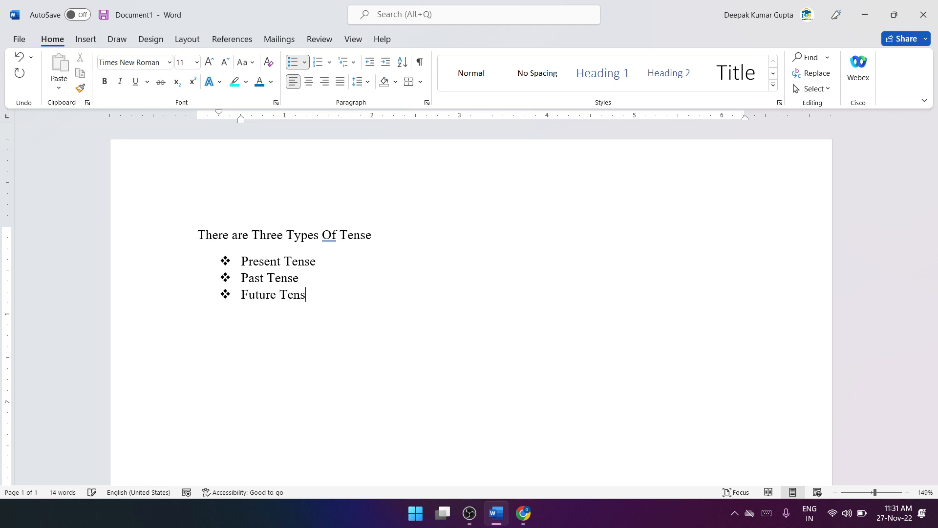
text(e)
Step: Reapply the four-diamond bullet to the three tense items
drag(318, 296, 259, 264)
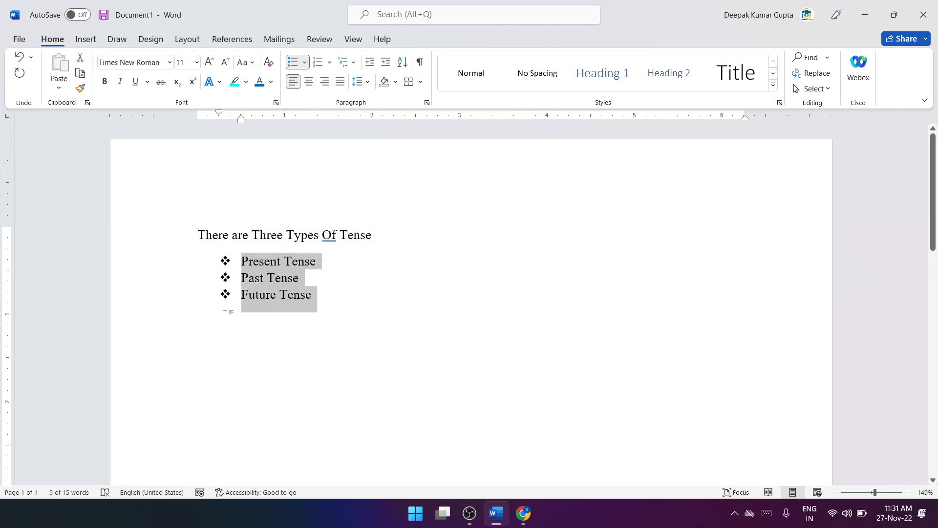
click(304, 62)
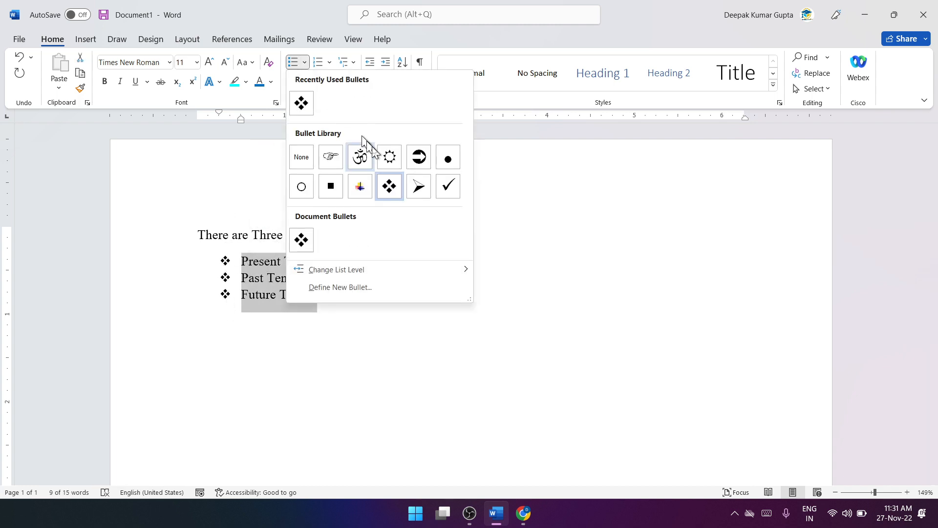
click(397, 190)
click(350, 283)
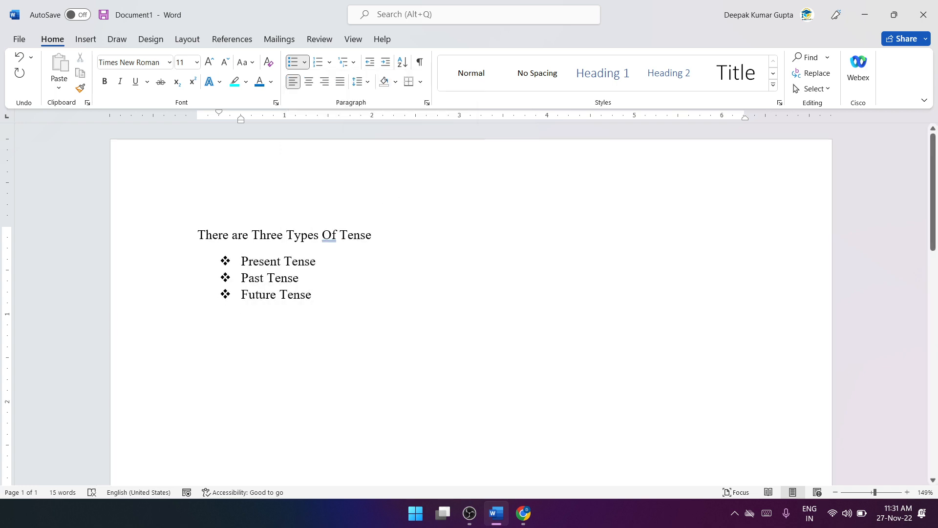
Step: Add two filler bullet items, "fdfhjfshfj" and "sdfduyf", below Future Tense
key(Return)
text(fdfhjfshfj)
key(Return)
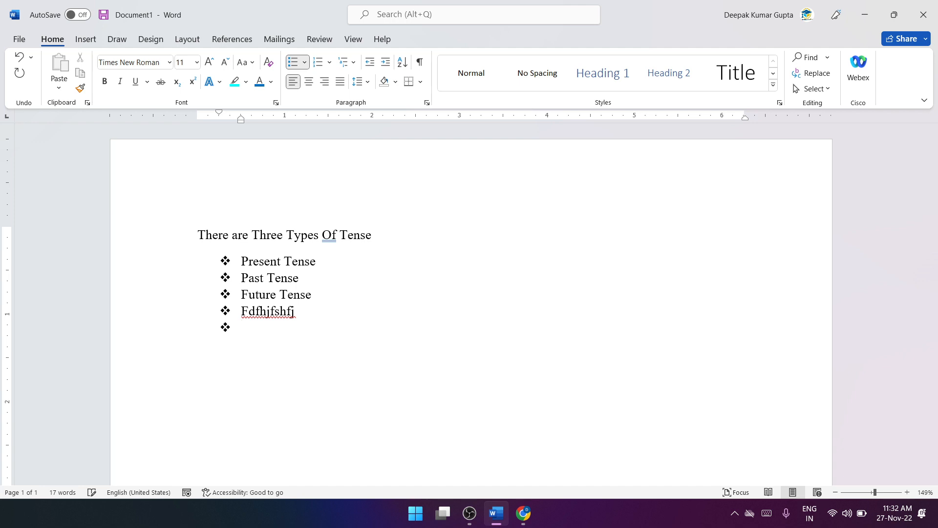
text(sdfduyf)
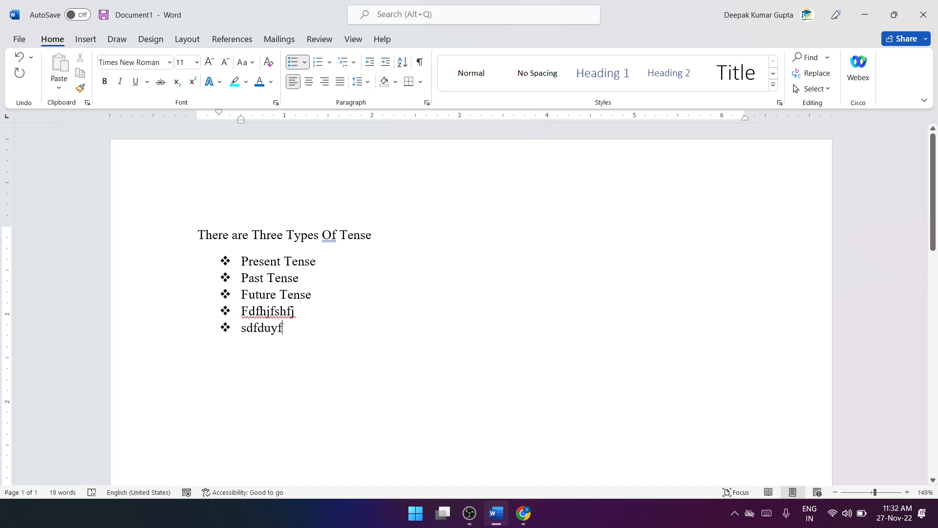
Step: Delete the two filler items and their bullets so the list ends with Future Tense
drag(282, 326, 243, 311)
key(BackSpace)
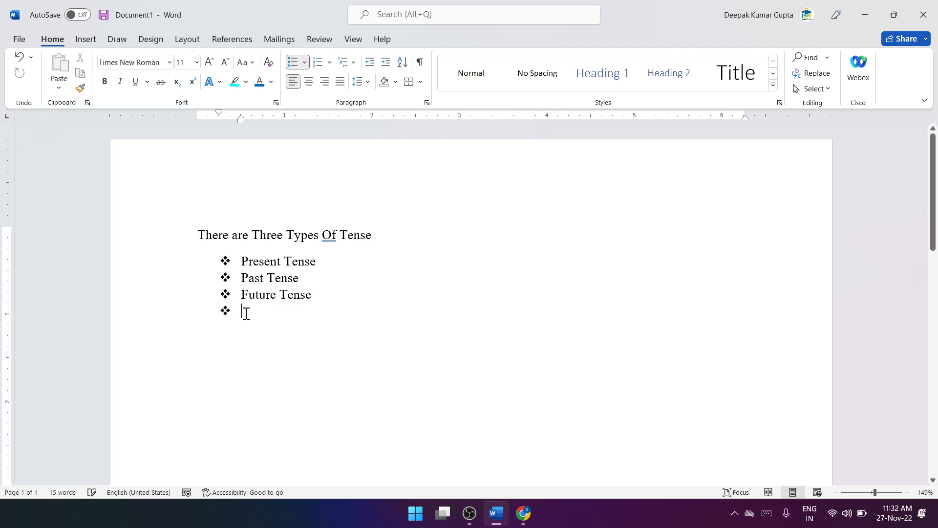
key(BackSpace)
key(BackSpace)
key(BackSpace)
key(BackSpace)
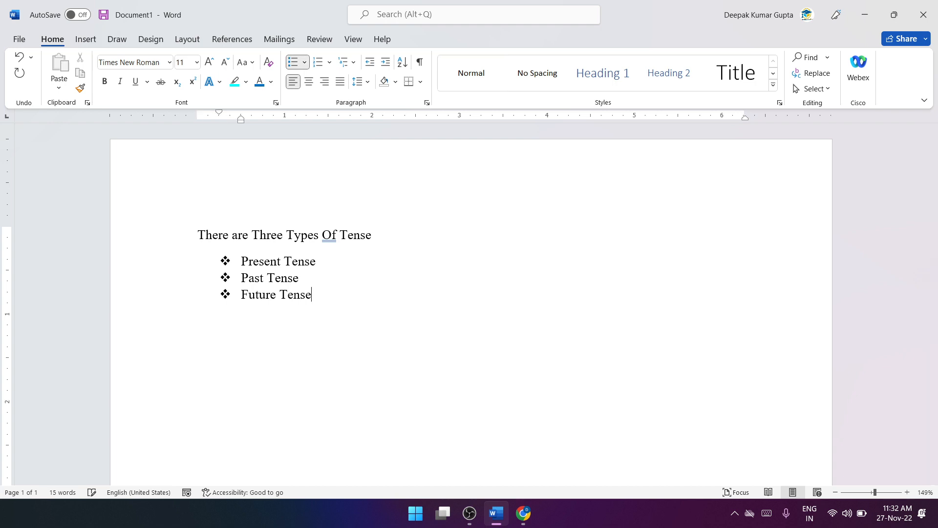
Step: End the bulleted list after Future Tense with an empty paragraph that has no bullet
key(Return)
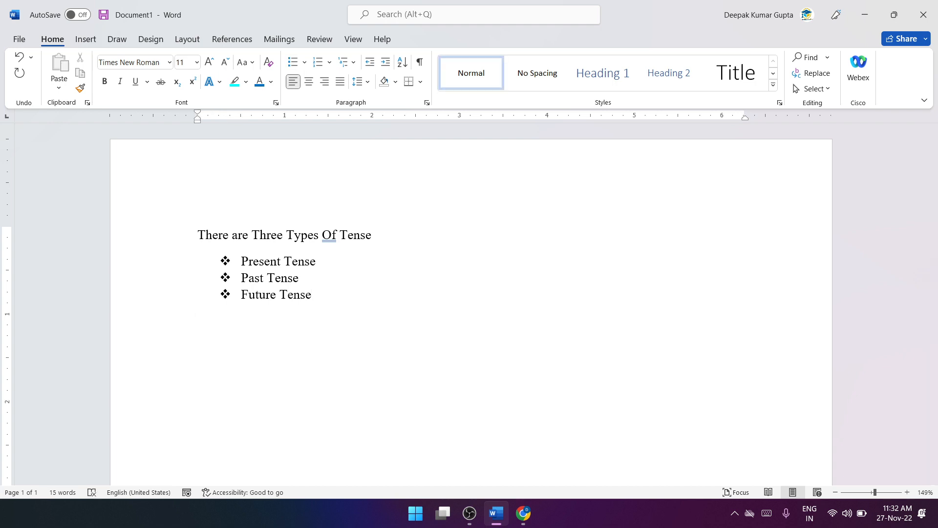
key(BackSpace)
key(BackSpace)
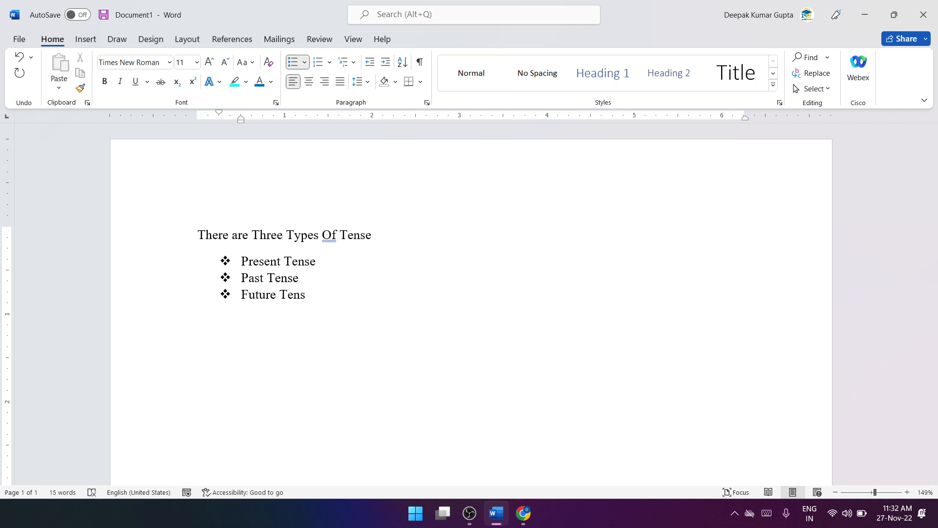
key(Return)
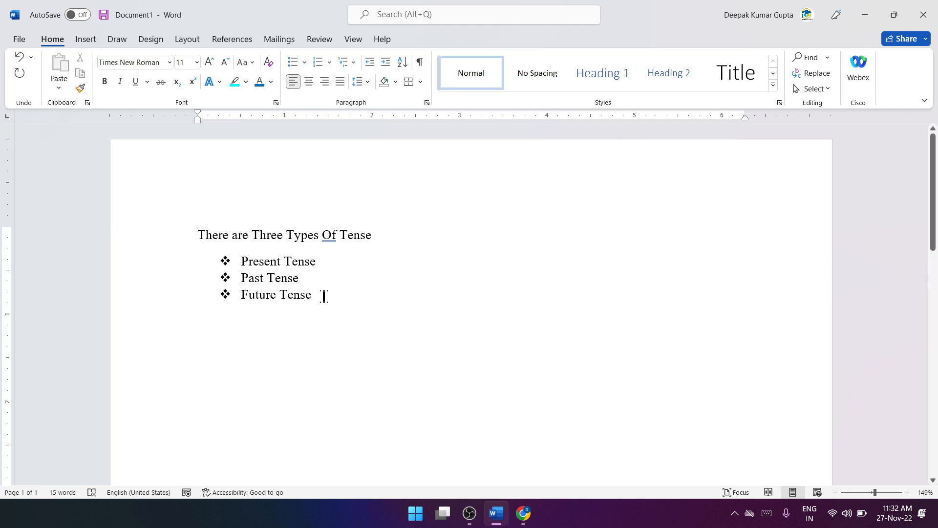
Step: Define a new bullet from the Wingdings computer symbol, character code 58, for the three tense items
drag(324, 296, 241, 260)
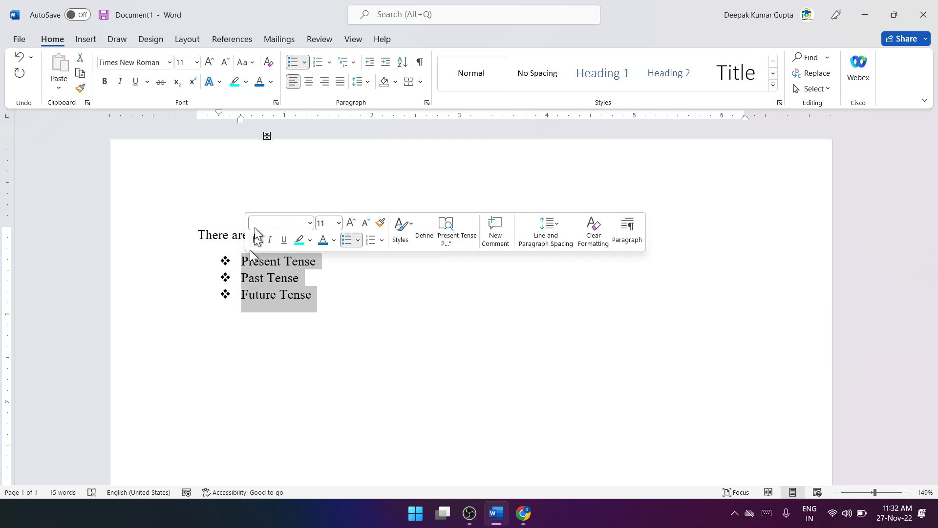
click(304, 63)
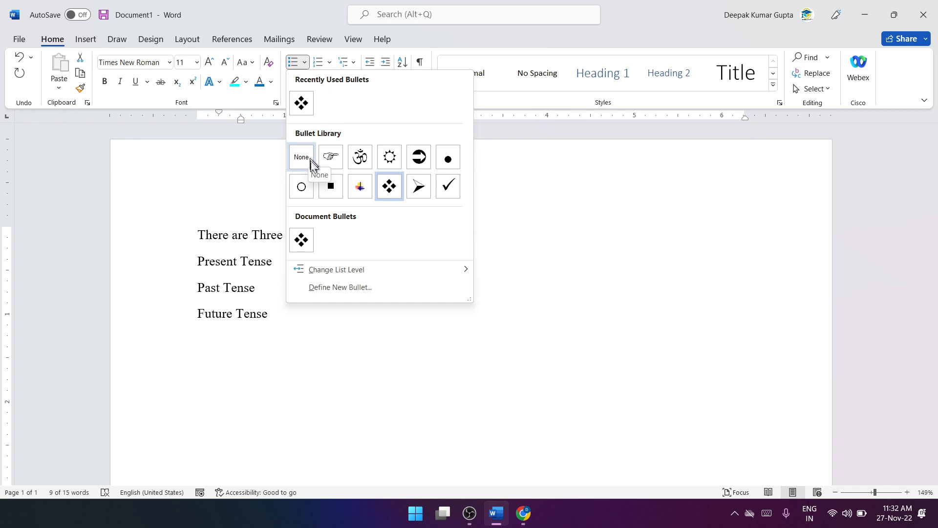
click(368, 285)
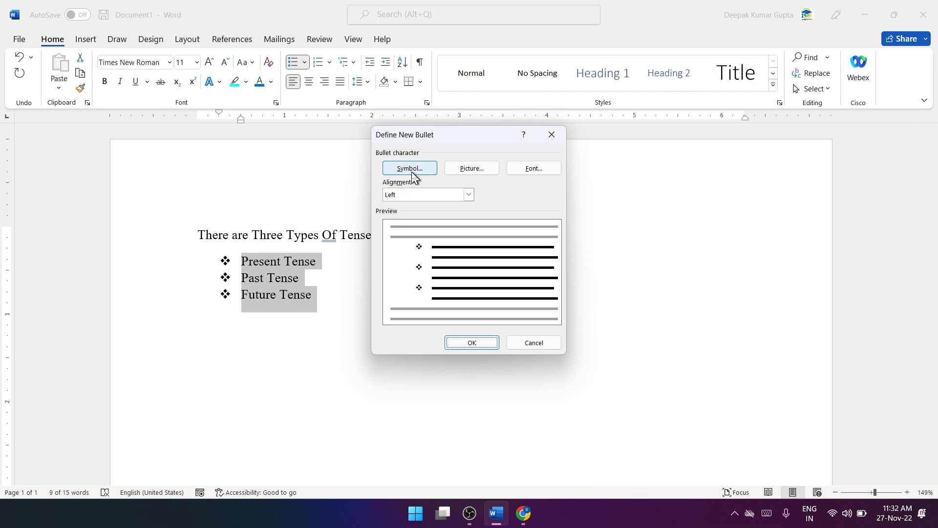
click(411, 172)
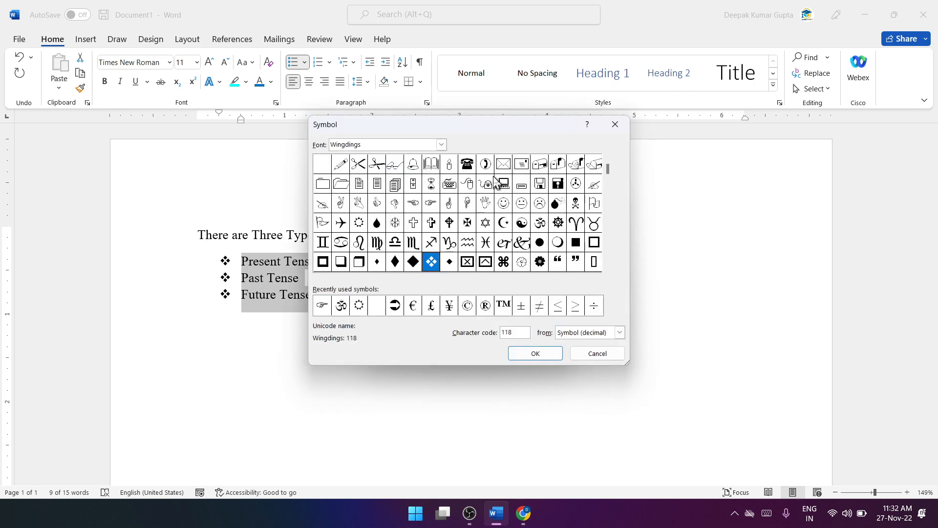
click(504, 185)
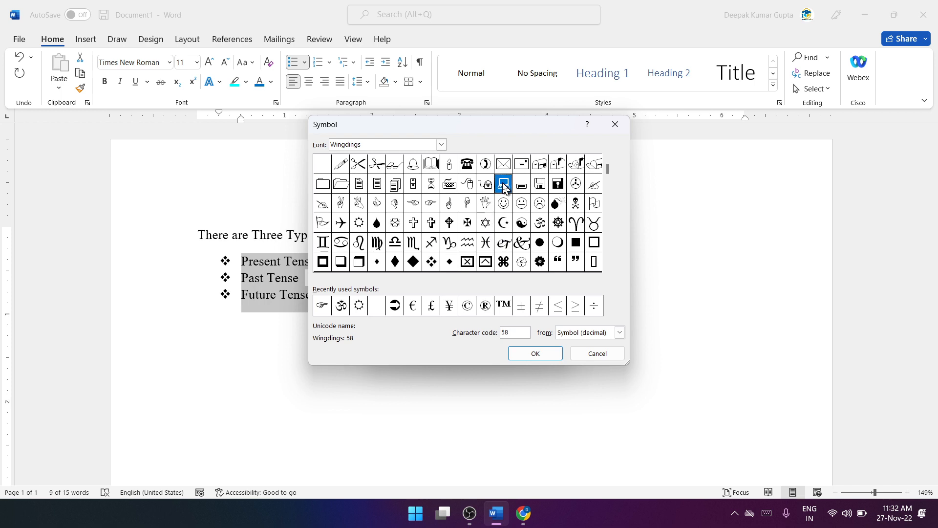
click(545, 354)
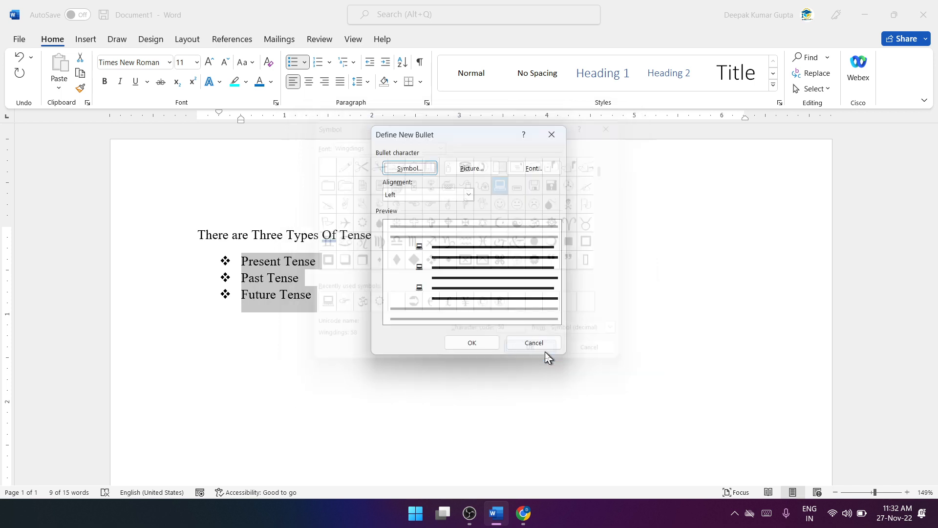
click(475, 347)
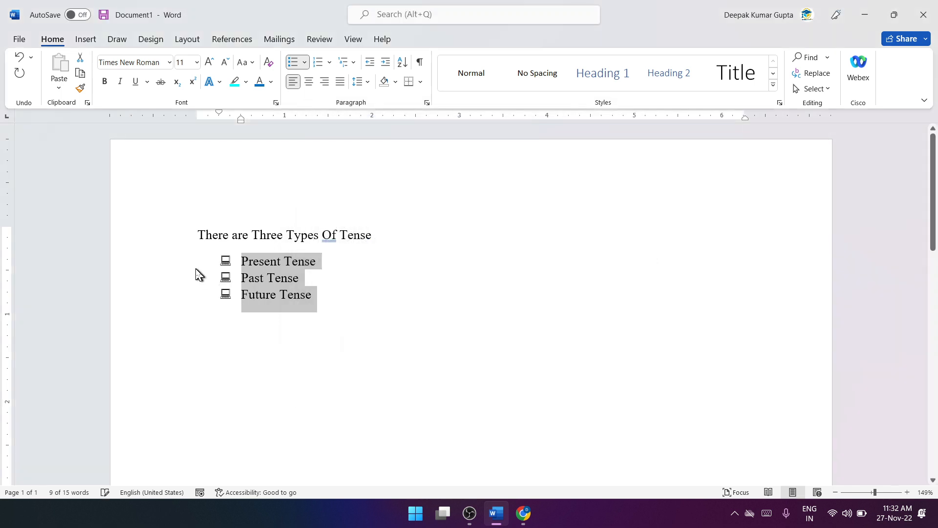
Step: Replace the computer bullets of the tense list with a new bullet, the Wingdings writing-hand symbol with character code 64
click(303, 63)
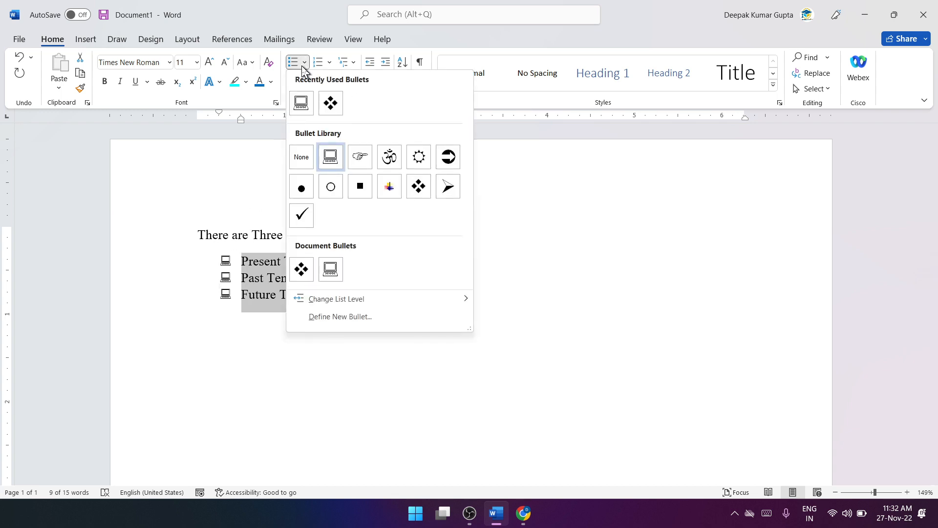
click(352, 323)
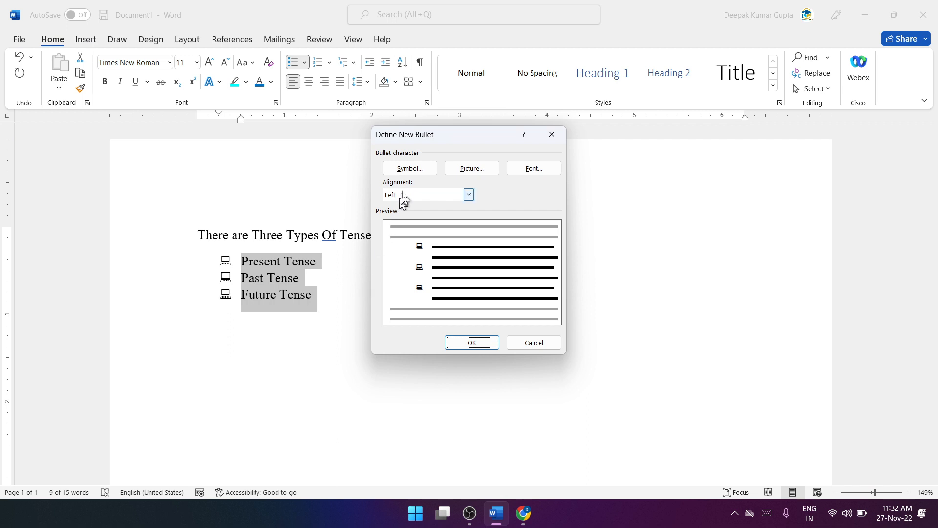
click(411, 172)
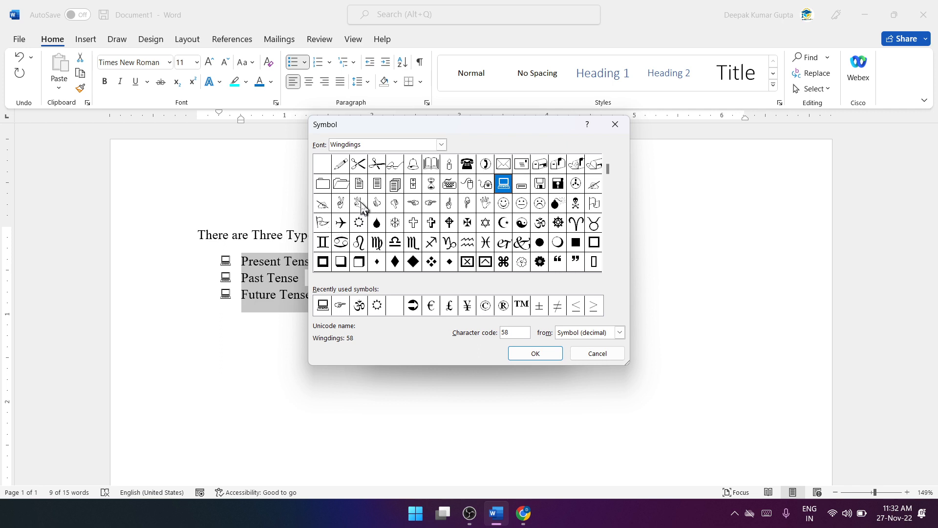
click(322, 203)
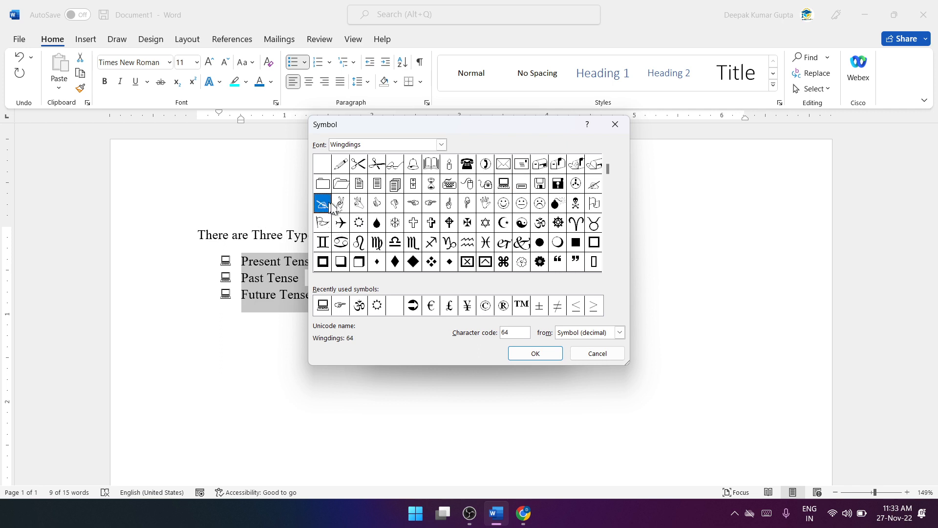
click(536, 353)
click(479, 347)
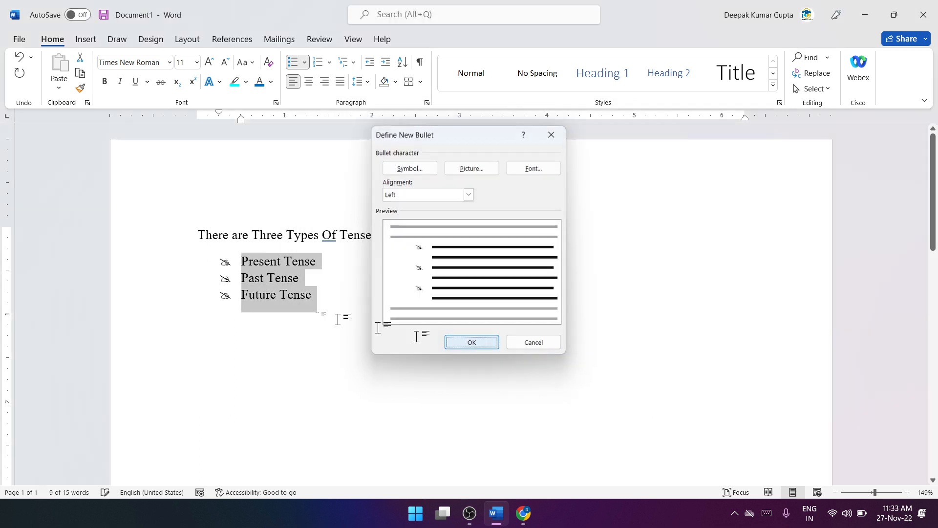
Step: Correct "Of" to "of" in the line above the tense list using the suggested correction
scroll(323, 289, up, 16)
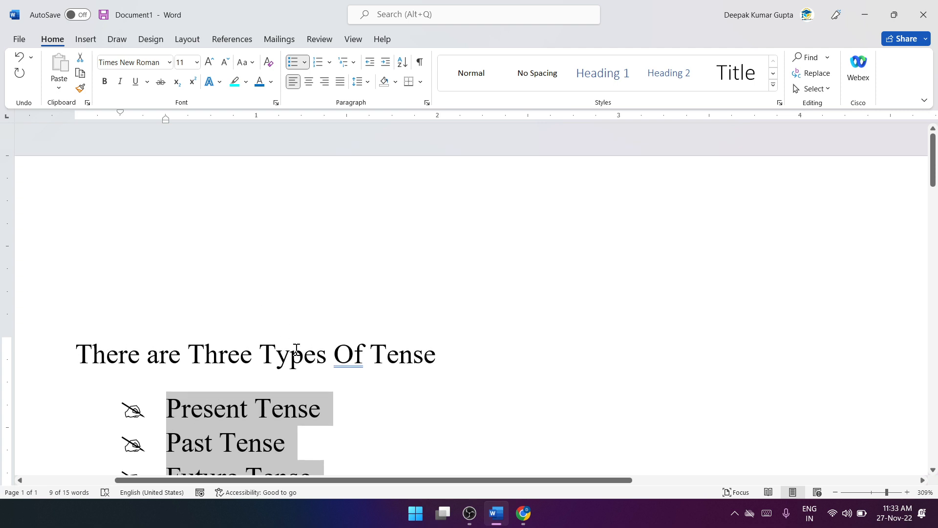
scroll(294, 352, down, 5)
scroll(303, 335, down, 3)
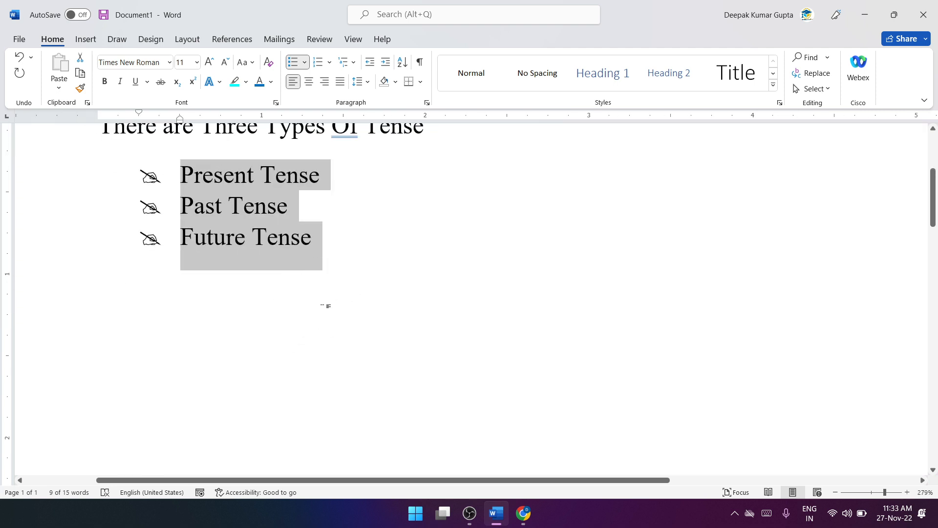
click(327, 296)
scroll(335, 299, up, 3)
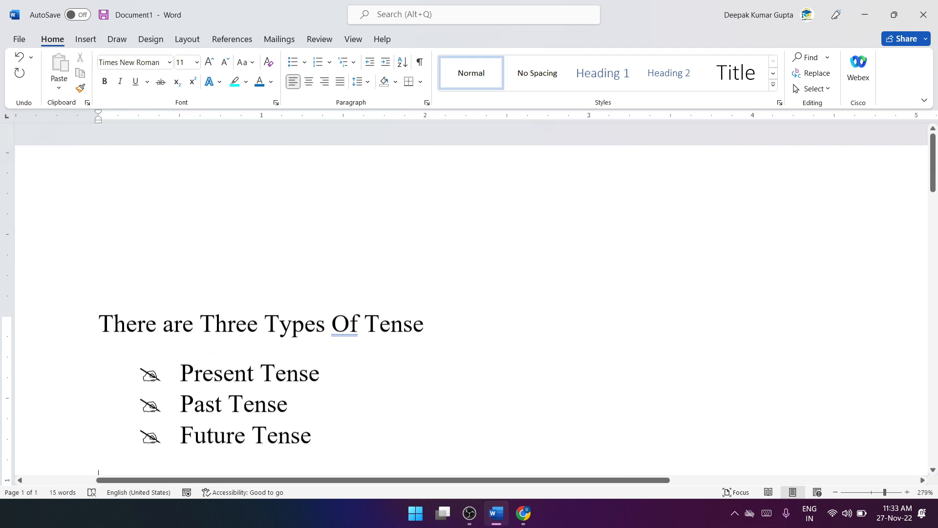
right_click(350, 331)
click(332, 101)
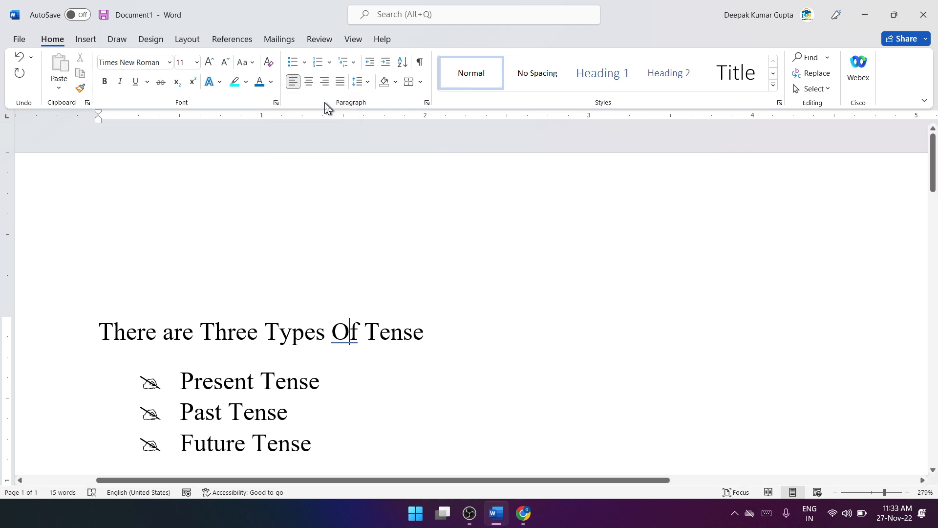
click(330, 63)
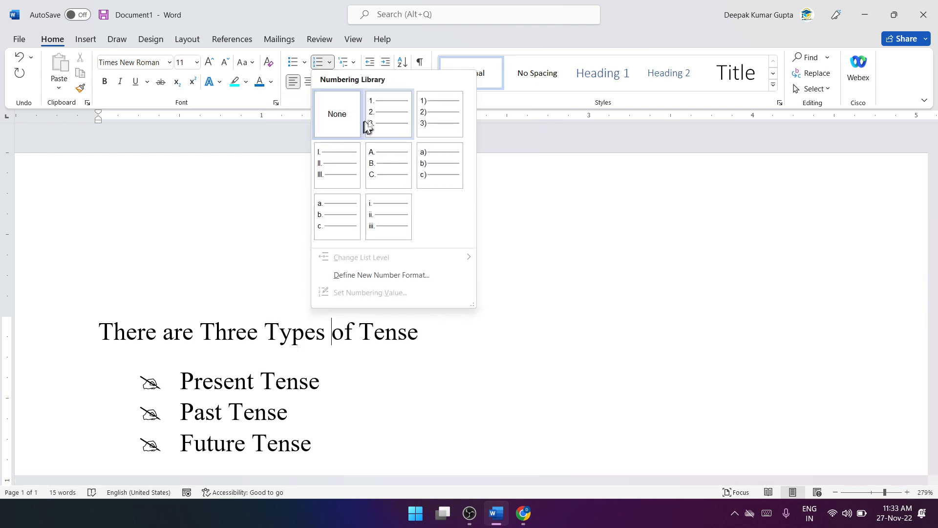
click(254, 292)
scroll(254, 291, down, 6)
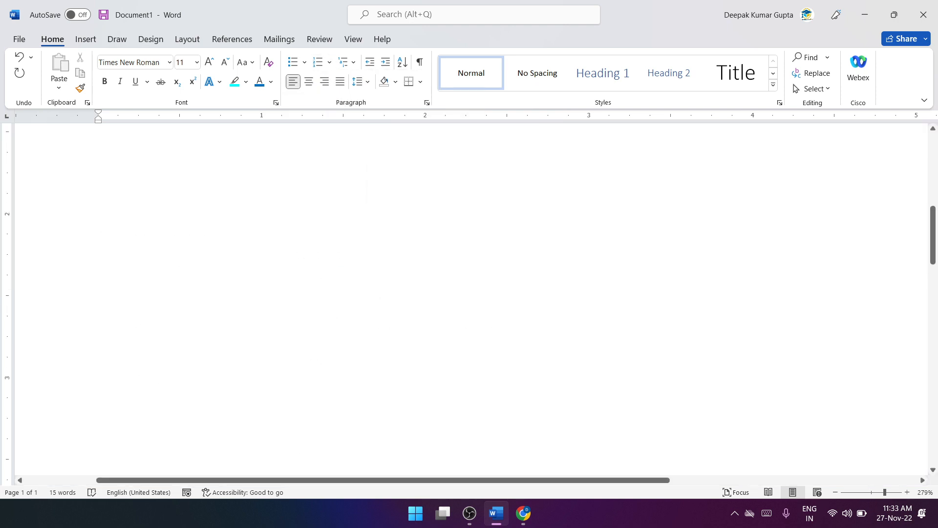
scroll(264, 289, up, 6)
ctrl+scroll(296, 291, down, 4)
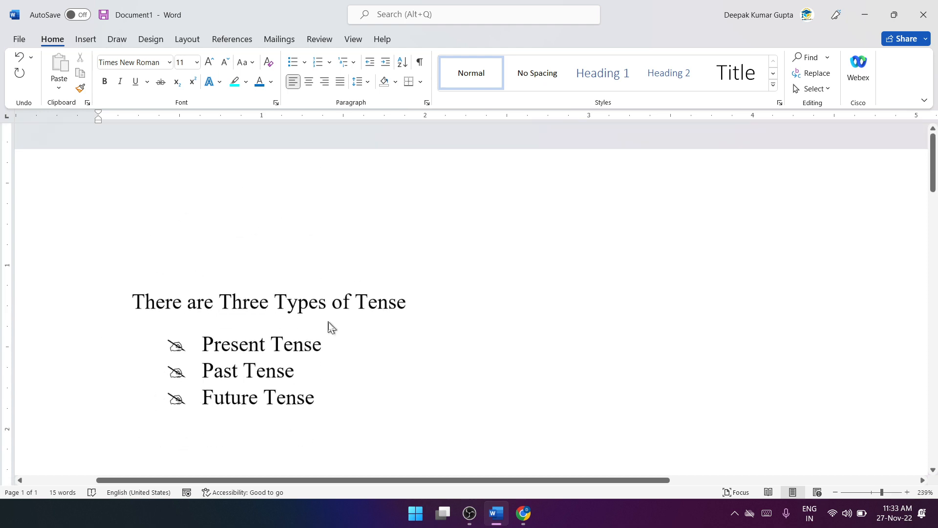
Step: Write the line "There are Four Types Of Computer" in the empty paragraph below the tense list
scroll(344, 304, down, 3)
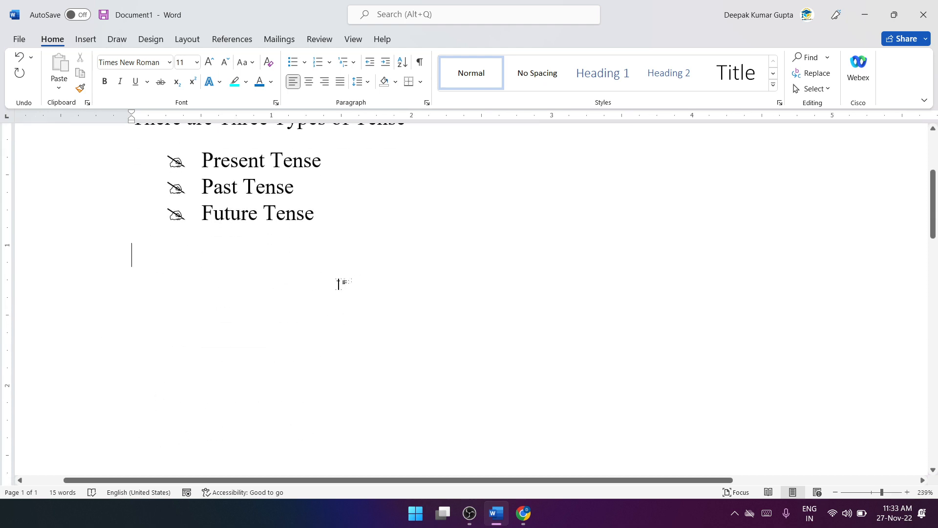
text(There are)
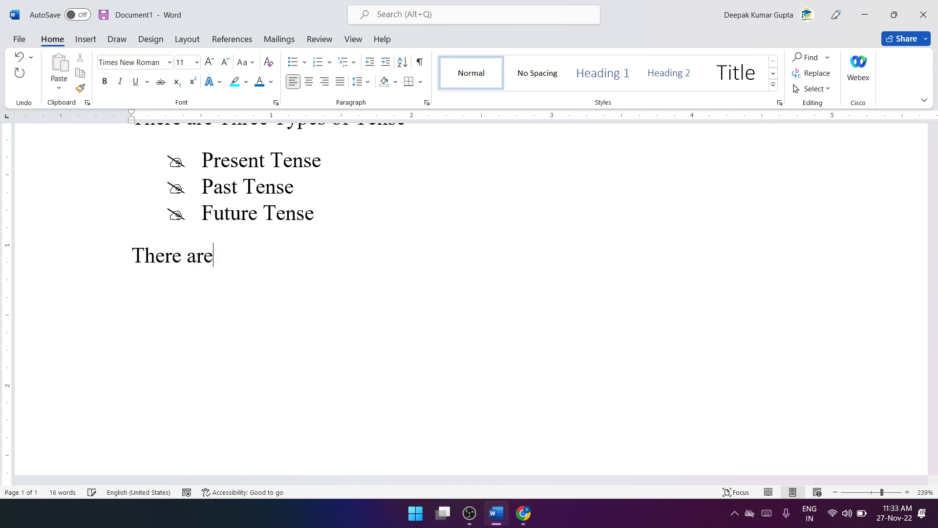
text( Four Types)
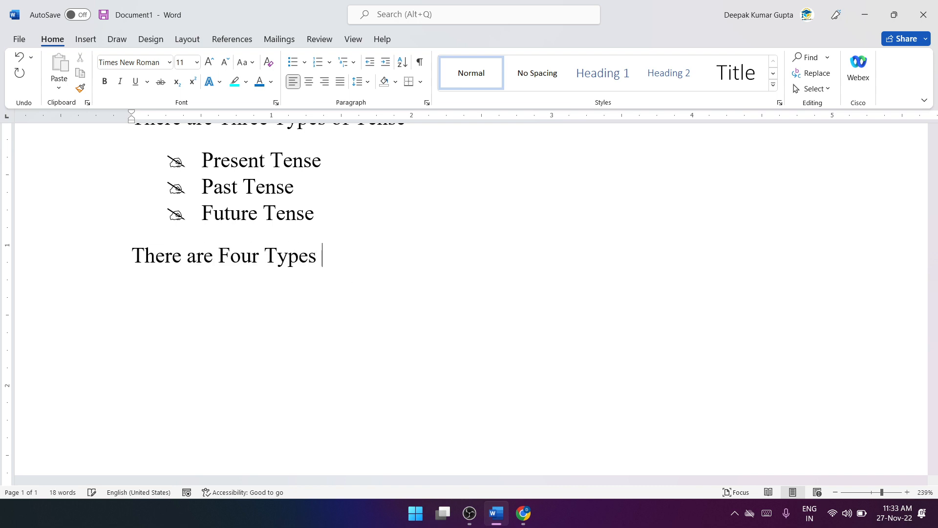
text( Of Com)
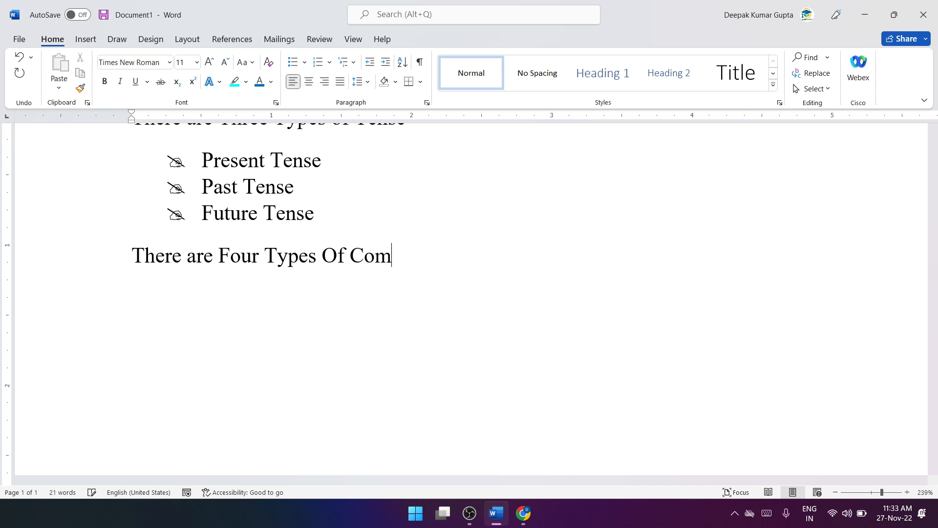
text(puter )
text(Micro)
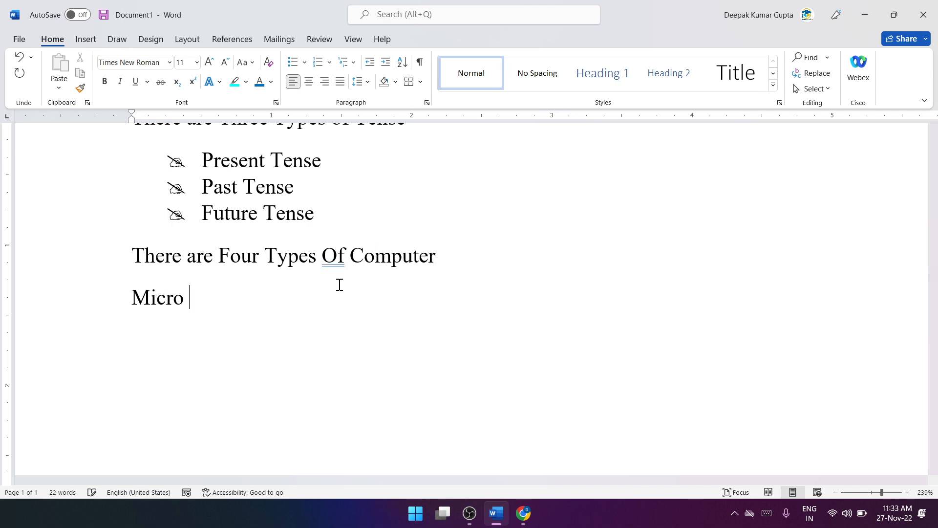
text( Computer )
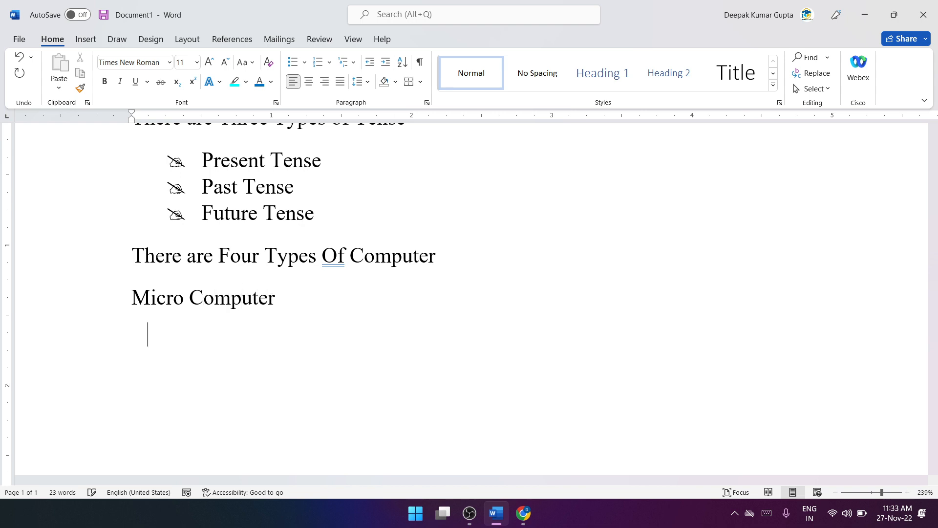
text(Mini Com)
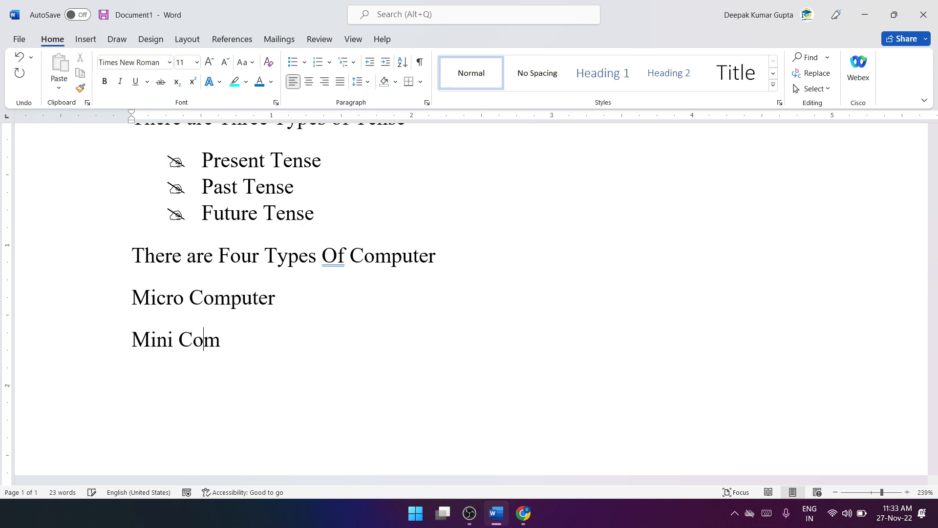
text(puter M)
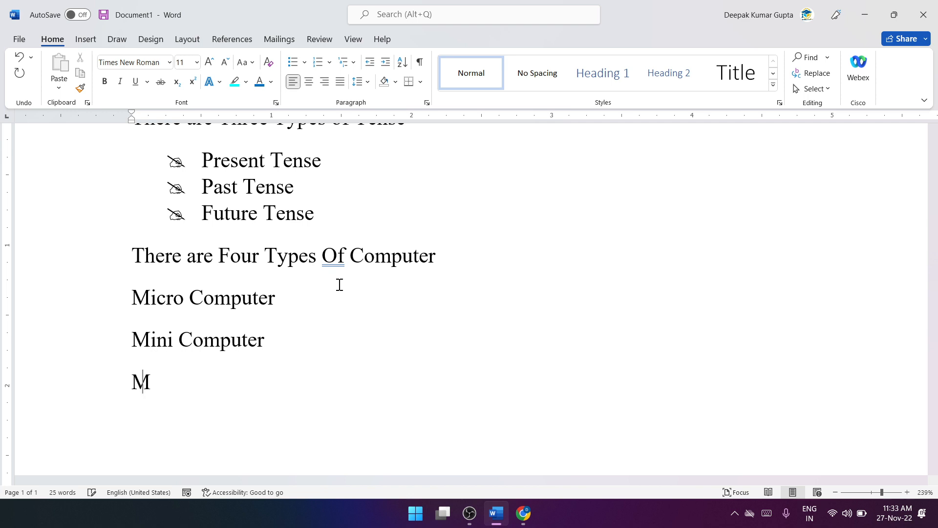
text(ain Fra)
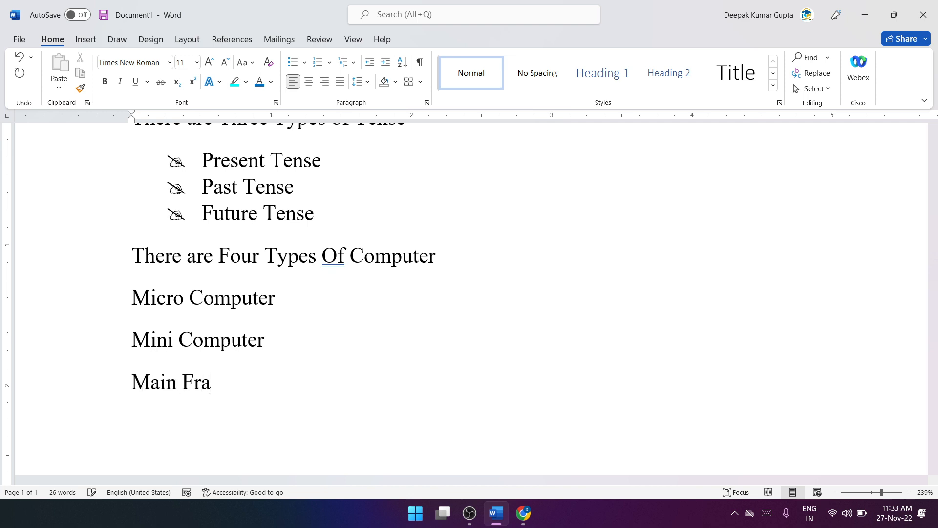
text(me Comp)
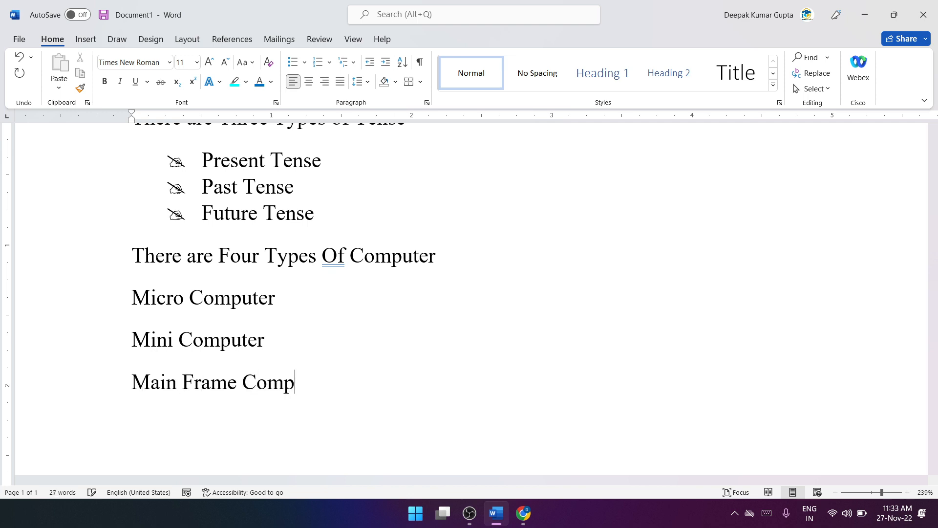
text(uter Super)
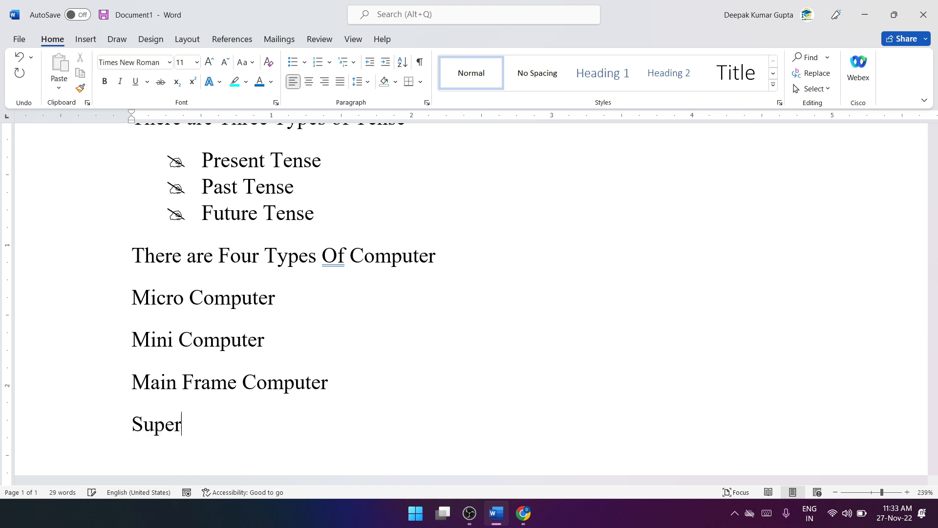
Step: Add four separate lines below it: Micro Computer, Mini Computer, Main Frame Computer and Super Computer
text(Comput)
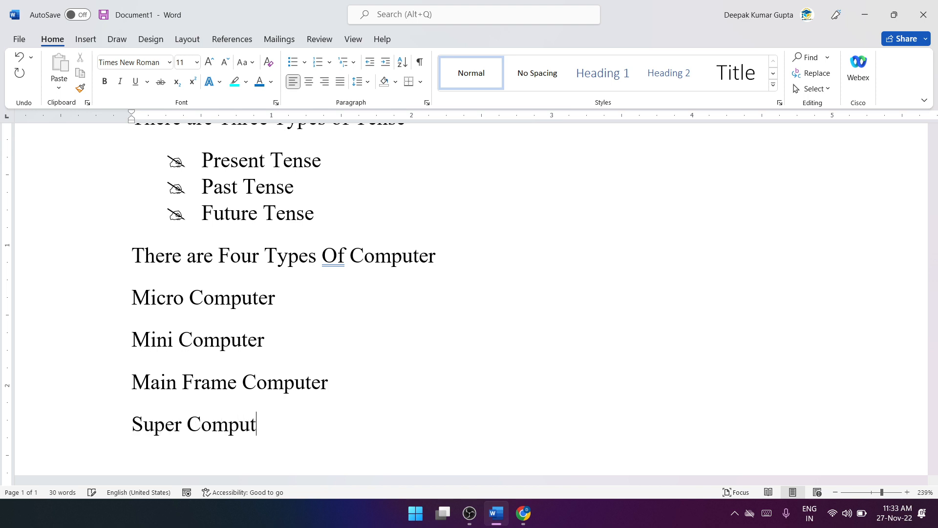
text(er)
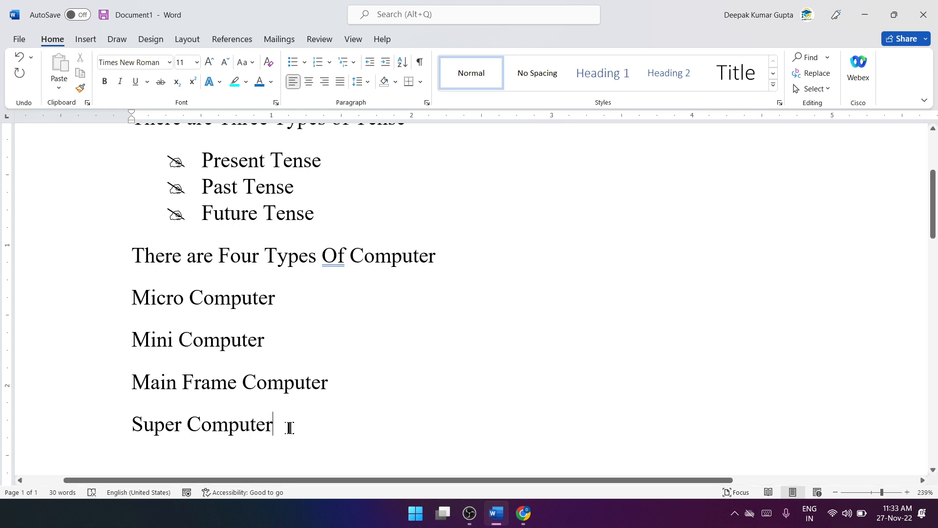
Step: Number the four computer lines with the 1. 2. 3. format from the numbering library
drag(289, 428, 150, 298)
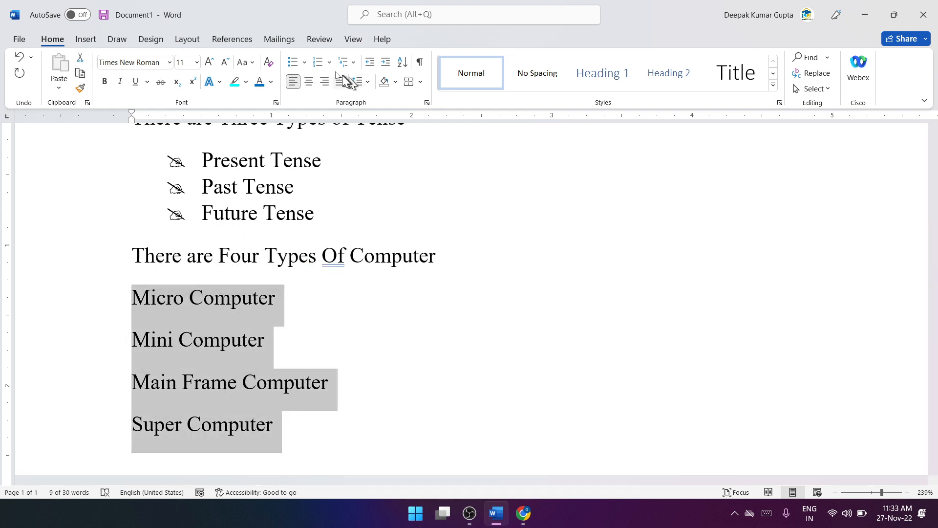
click(330, 63)
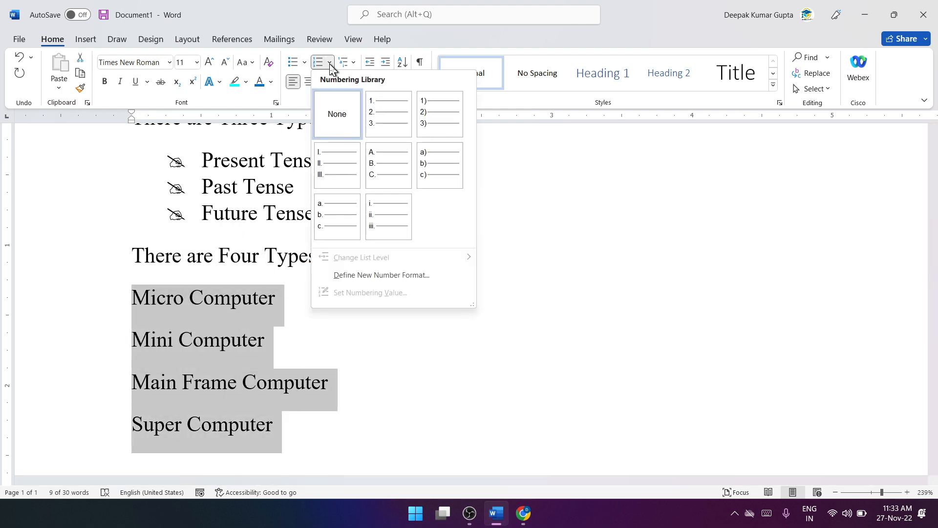
click(387, 119)
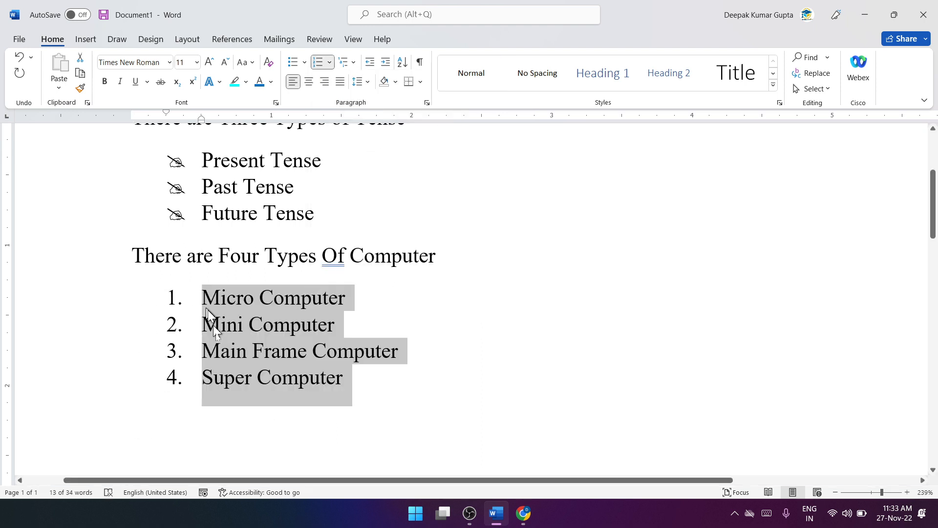
Step: Set the numbering value of the computer list to start a new list at 5
click(330, 63)
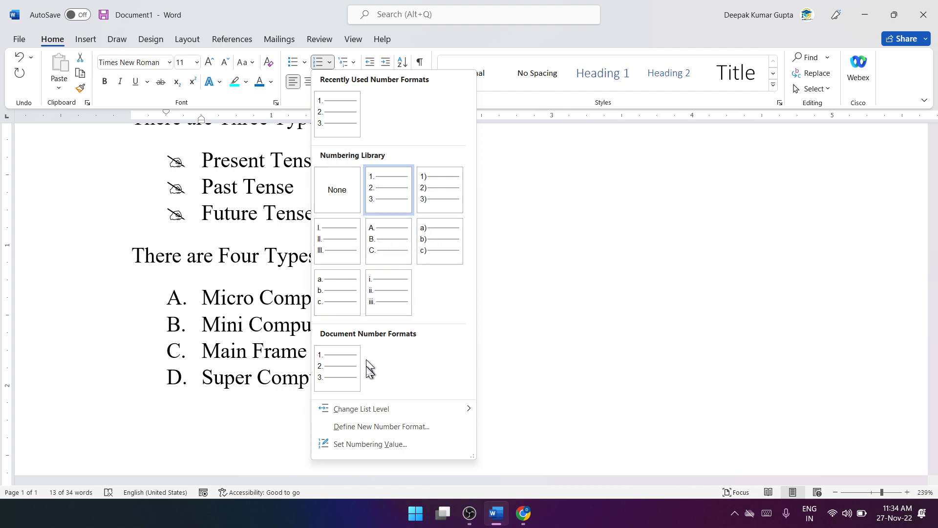
click(381, 444)
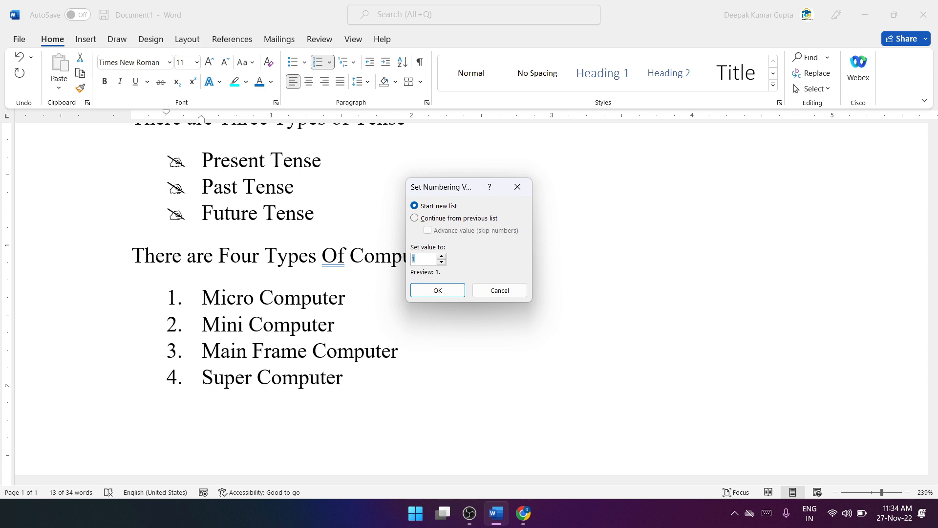
text(5)
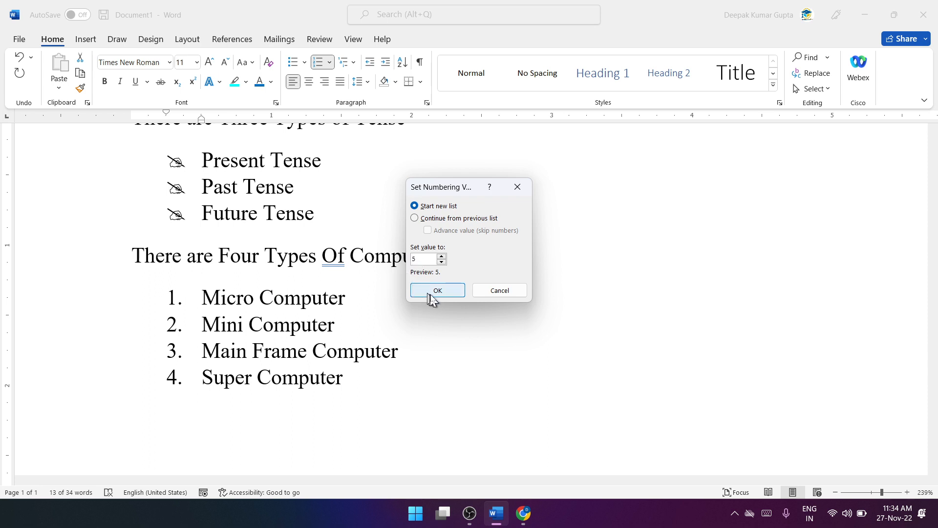
click(436, 291)
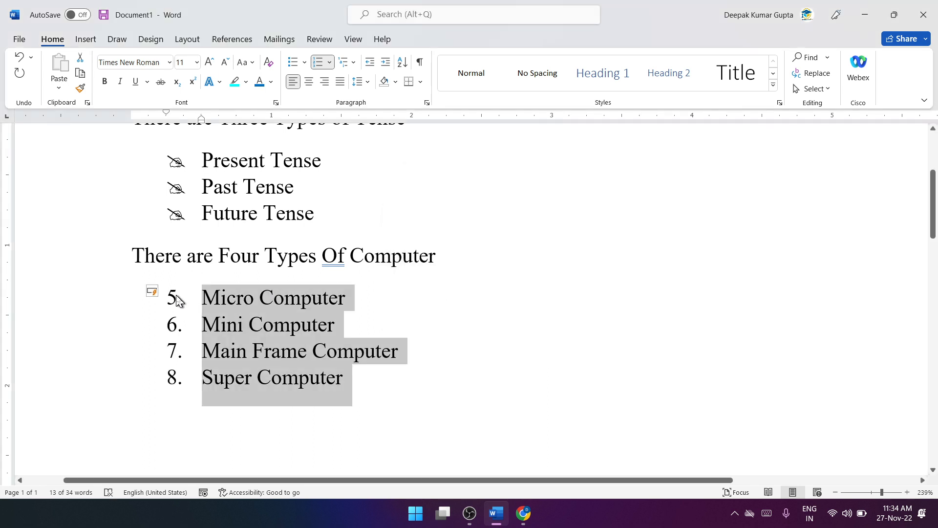
Step: Define a new number format for the computer list with the number style First, Second, Third
click(329, 63)
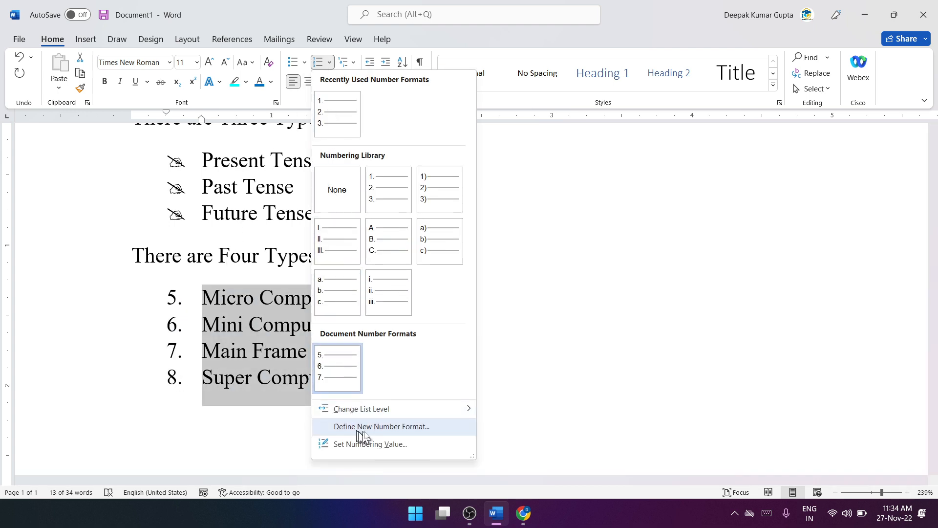
click(386, 427)
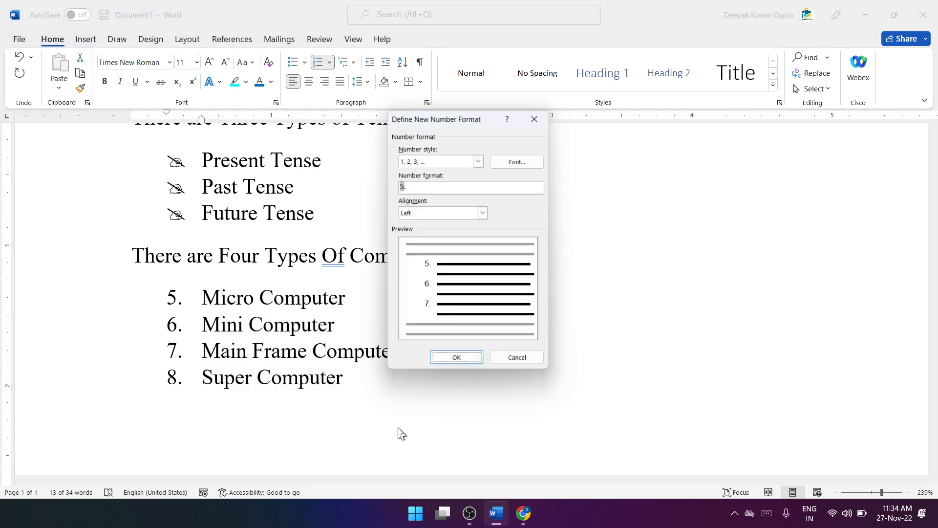
click(479, 160)
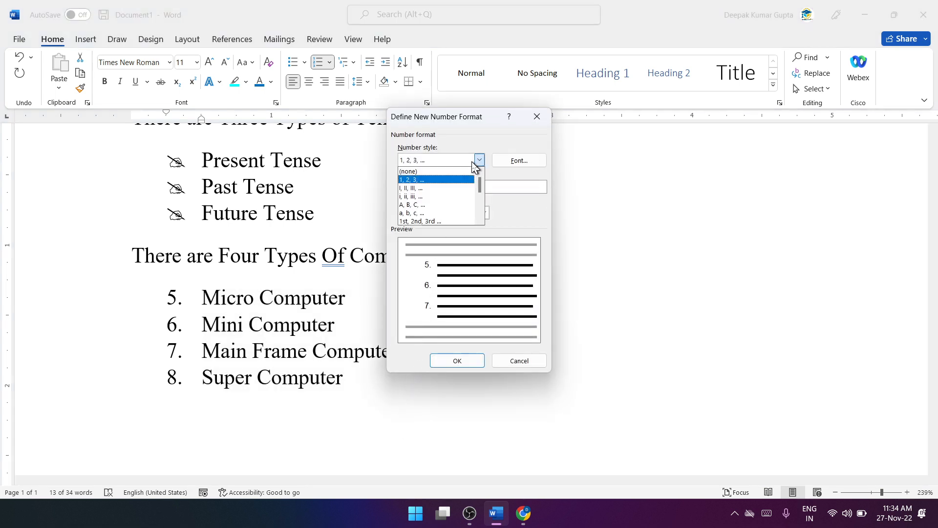
scroll(469, 198, down, 1)
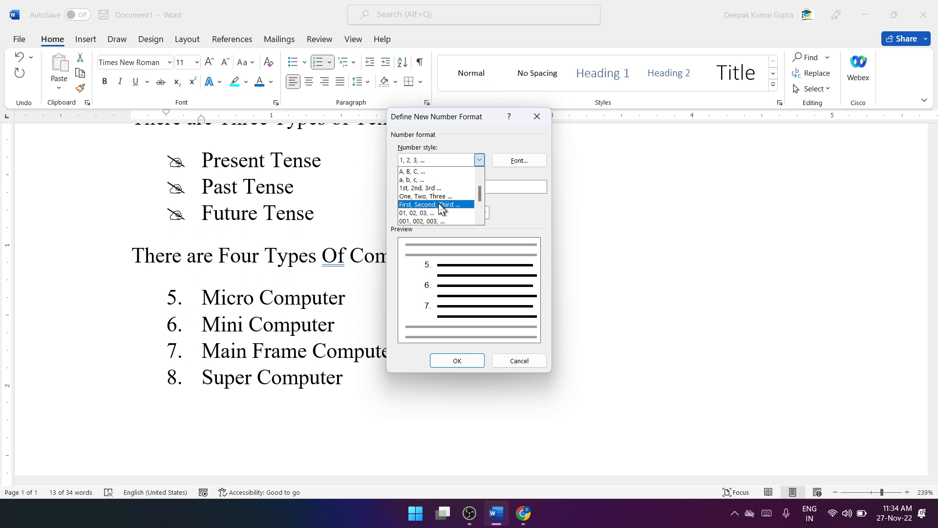
click(423, 205)
click(447, 363)
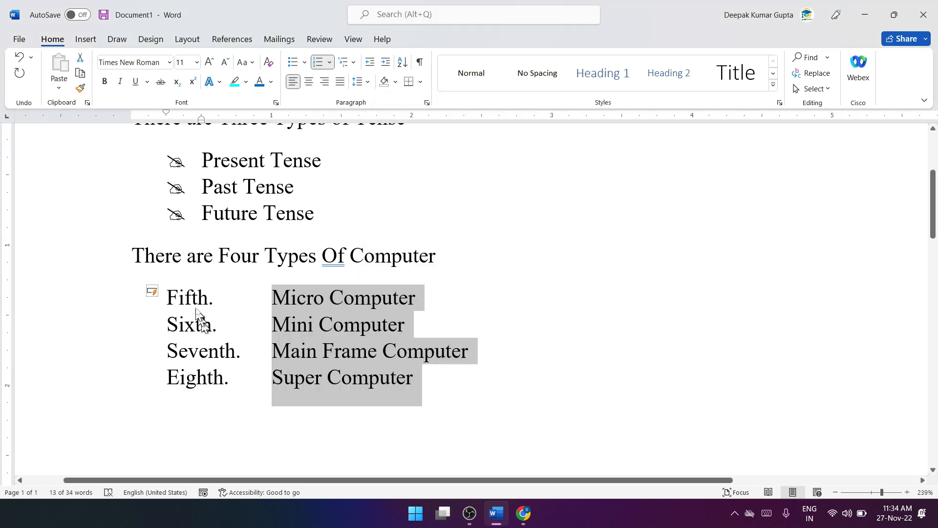
Step: Clear the computer list's starting value so that its numbering begins at Zeroth
click(329, 62)
click(369, 443)
double_click(415, 258)
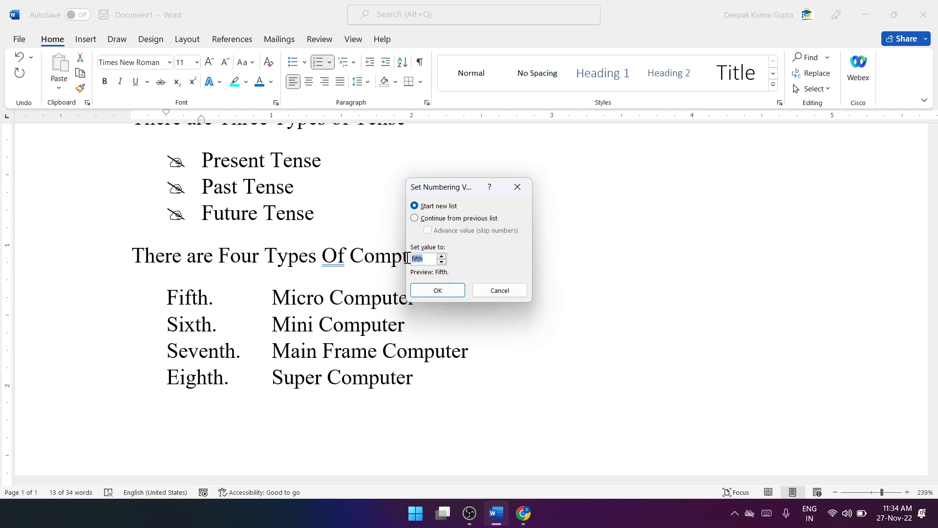
key(BackSpace)
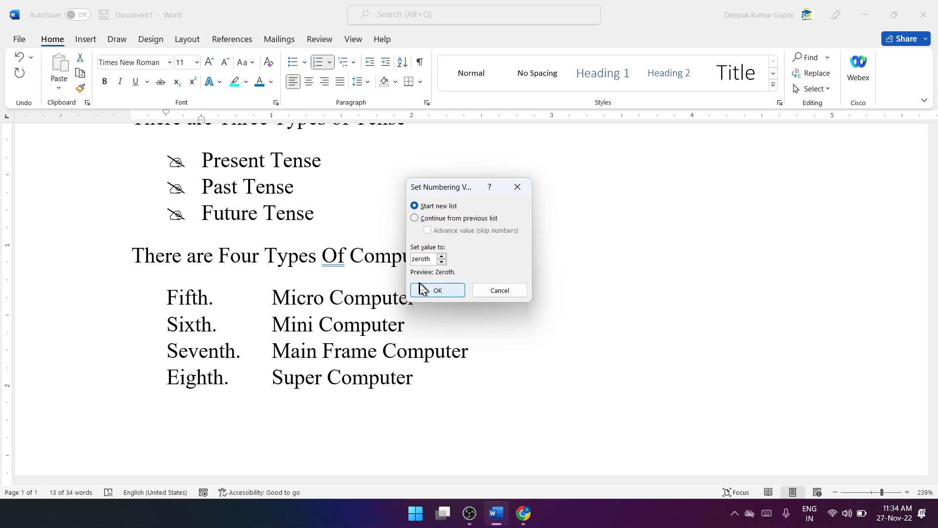
drag(429, 259, 407, 267)
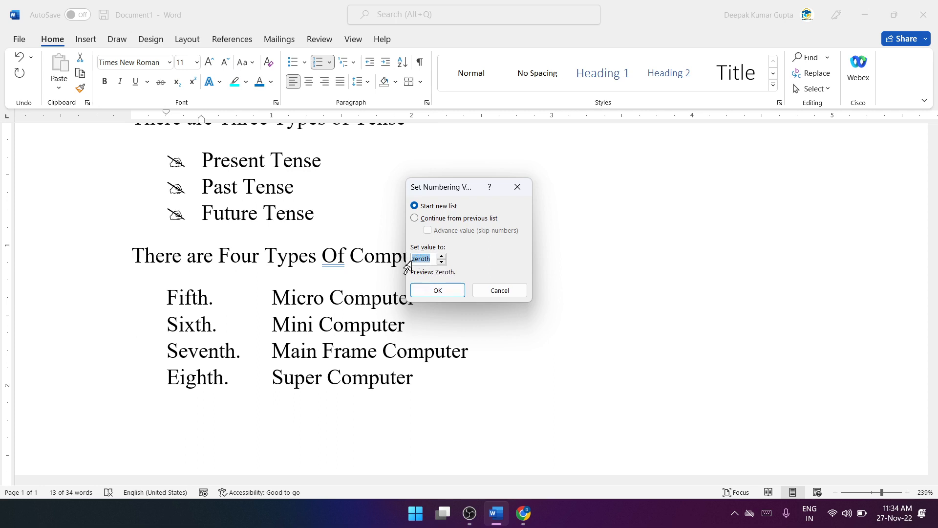
key(BackSpace)
click(445, 292)
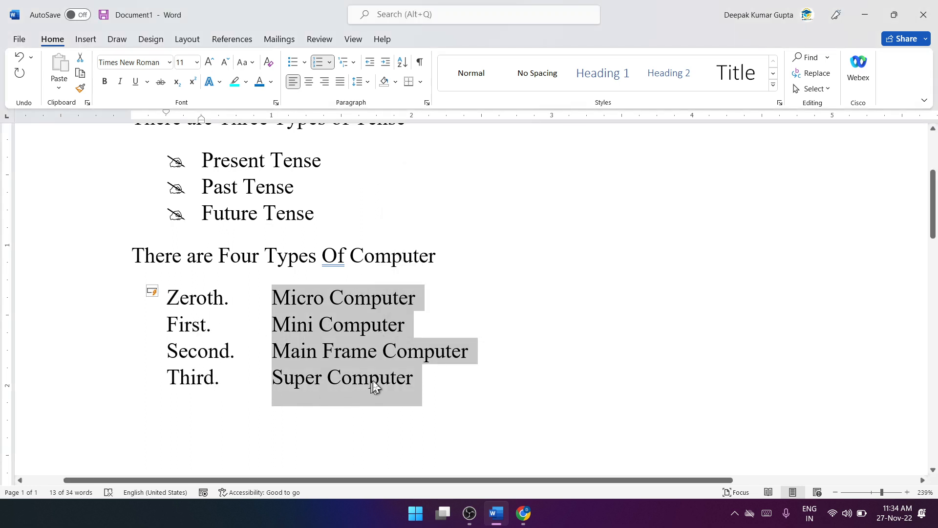
Step: Apply the 1. 2. 3. format from the numbering library to the four computer items and deselect them
drag(415, 379, 293, 301)
click(329, 62)
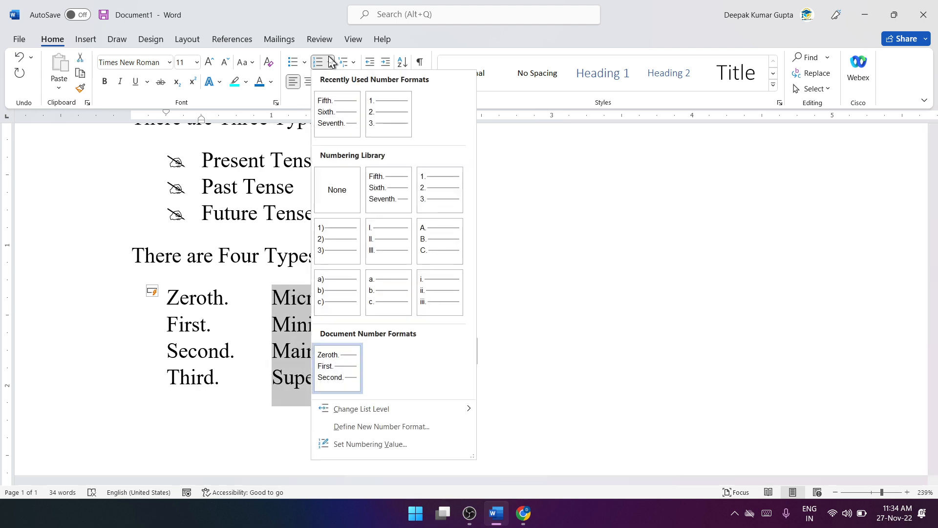
click(437, 203)
click(392, 192)
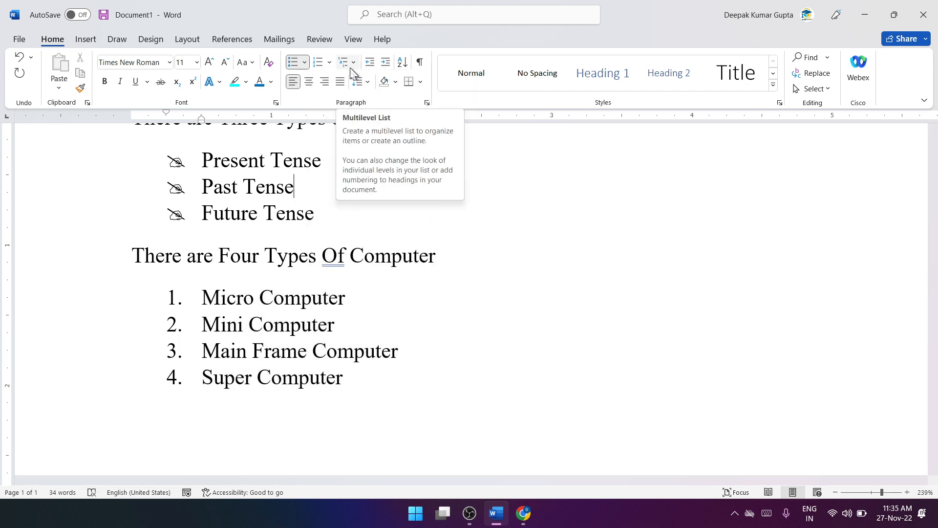
Step: Add the unnumbered line "There are Three Types Of Tense" below the Super Computer item
scroll(356, 237, down, 5)
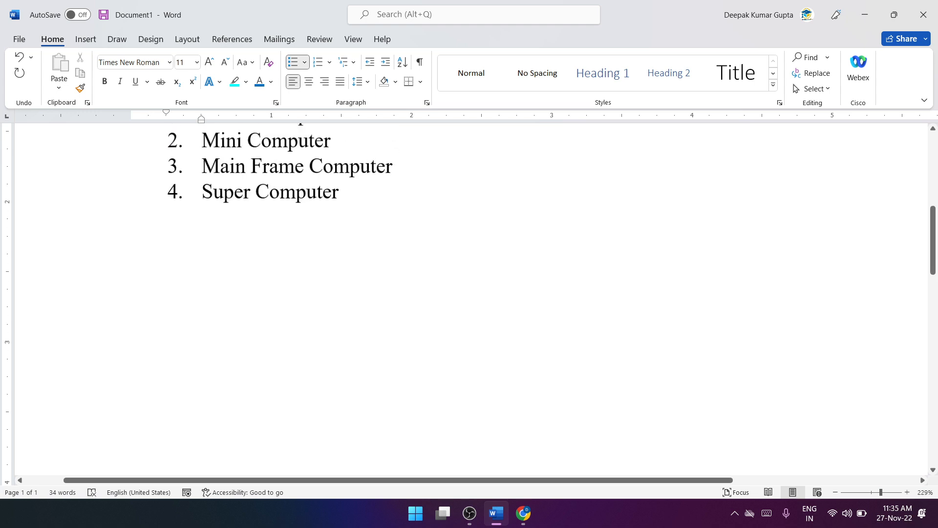
scroll(365, 266, down, 4)
click(345, 209)
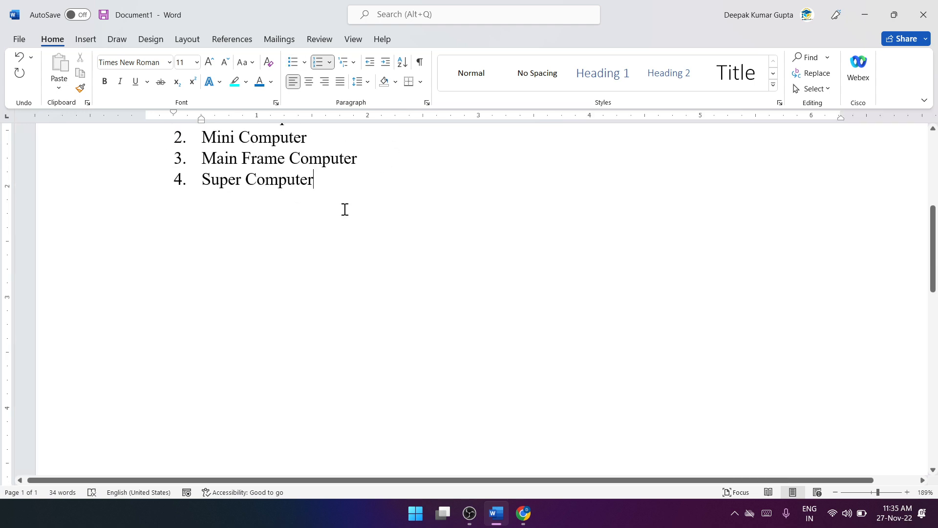
key(Return)
key(Return)
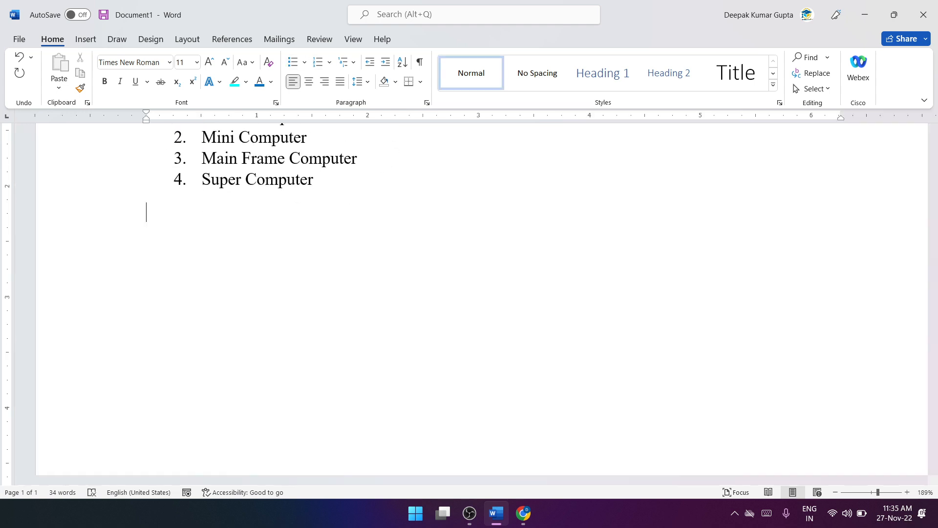
text(There are Th)
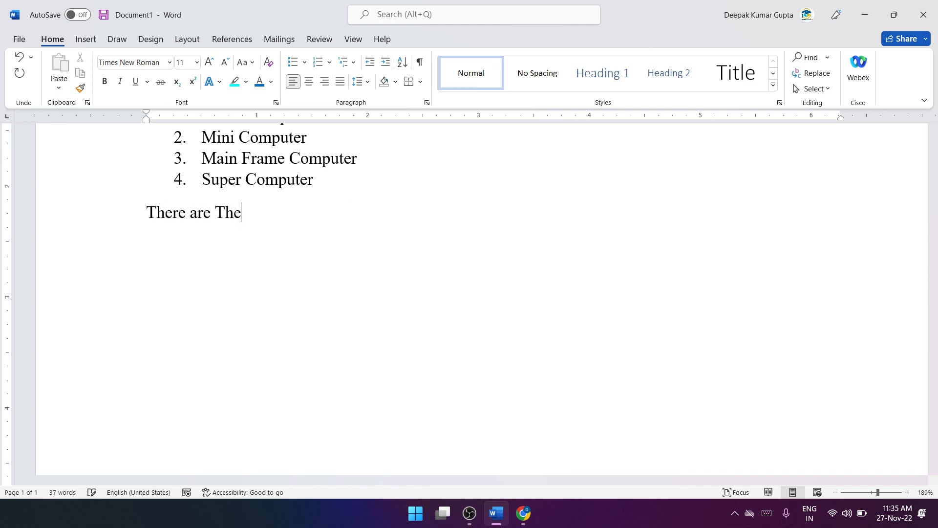
text(ree Types )
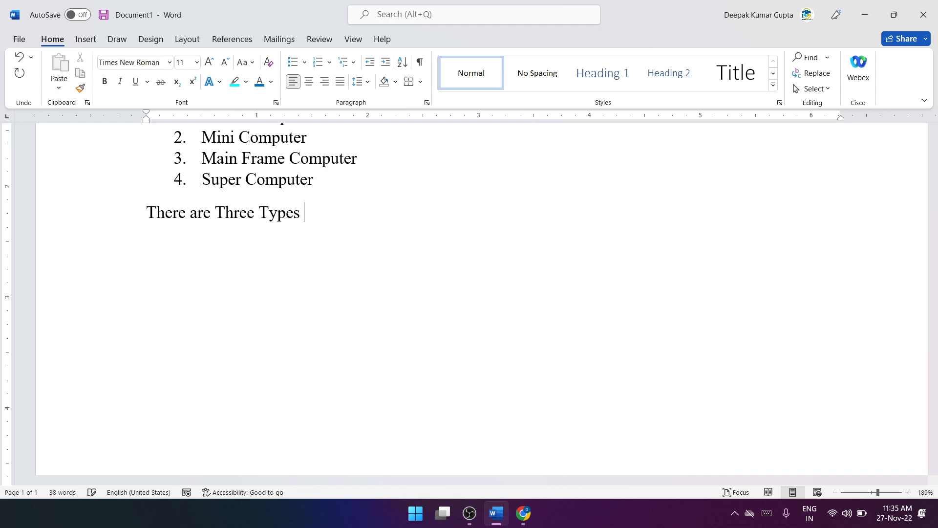
text(Of Tense)
scroll(354, 230, up, 4)
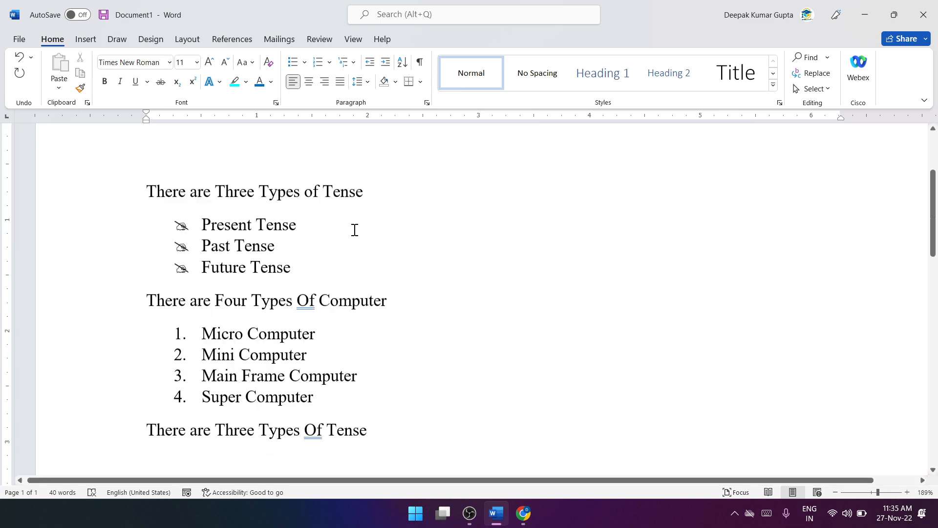
Step: Enter Present Tense, Past Tense and Future Tense as separate lines under the new tense heading
scroll(363, 231, down, 4)
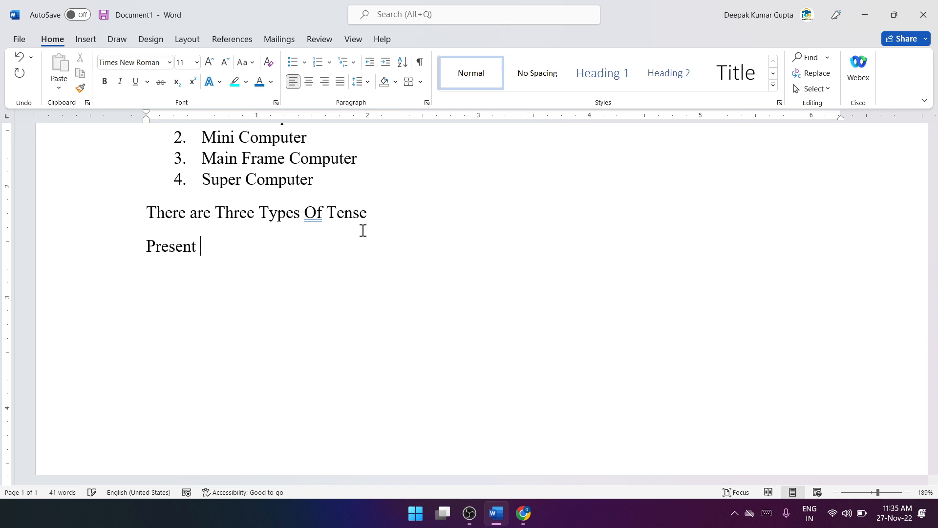
text(Ten)
text(P)
text(ast Tens)
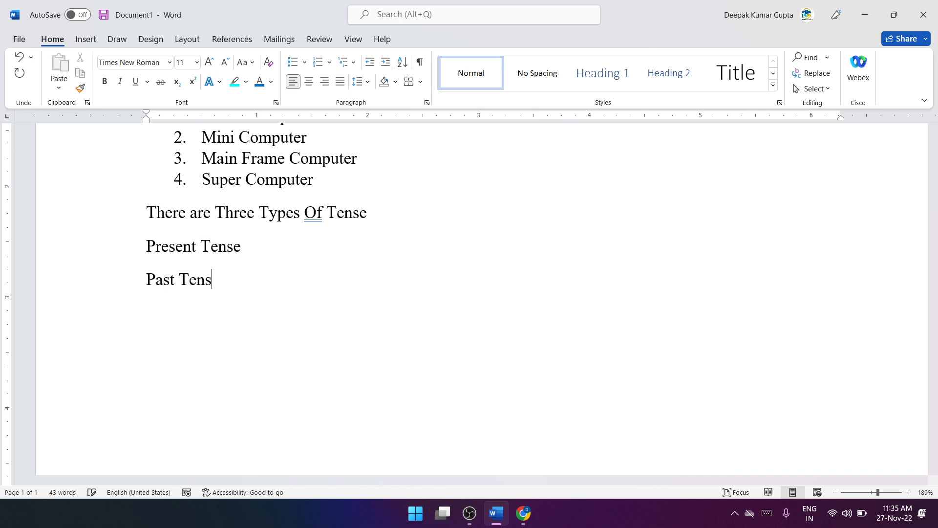
text(e)
key(Return)
text(Fut)
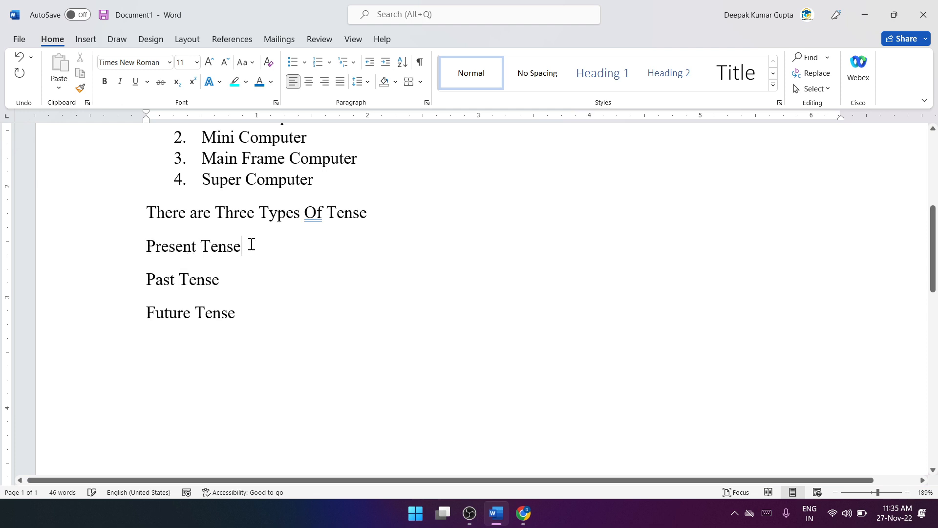
Step: Insert the line "Present Indefinite Tense" below Present Tense, correcting the spelling of Present
key(Return)
text(Pese)
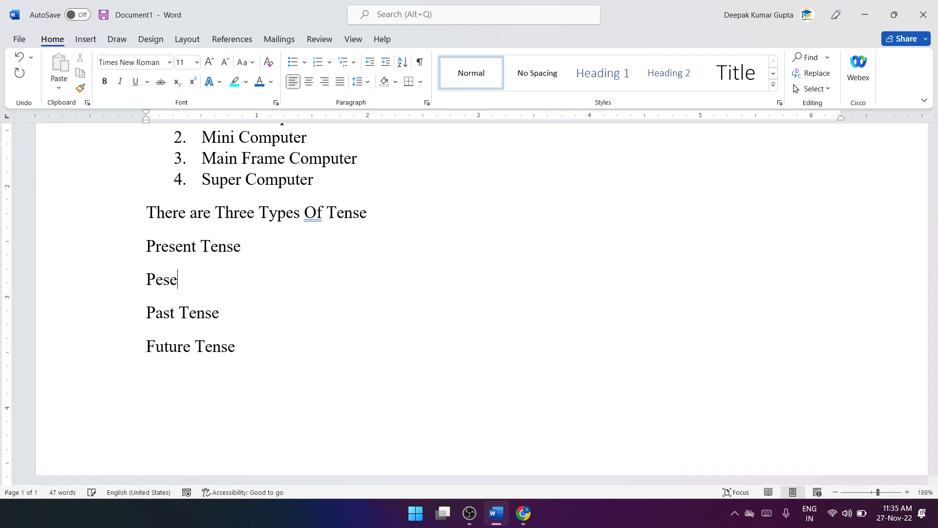
text(nt Indefinite )
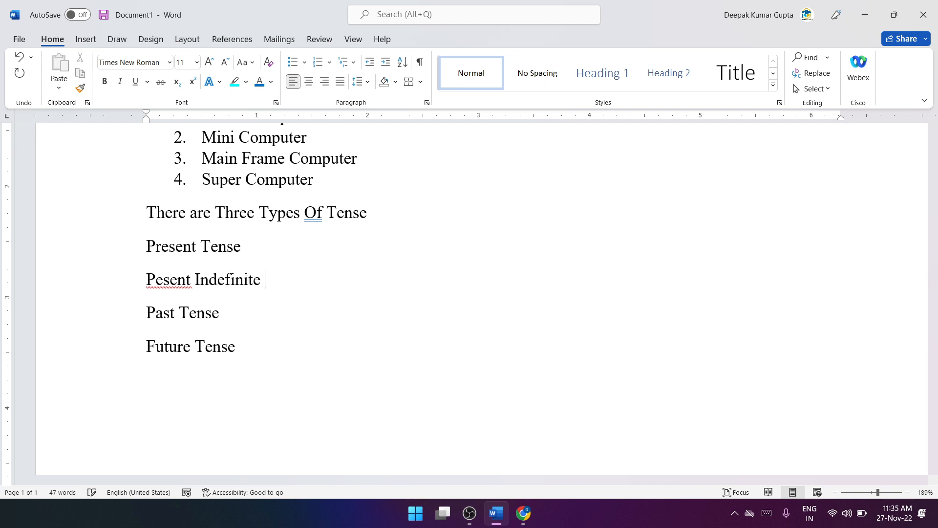
text(Tense)
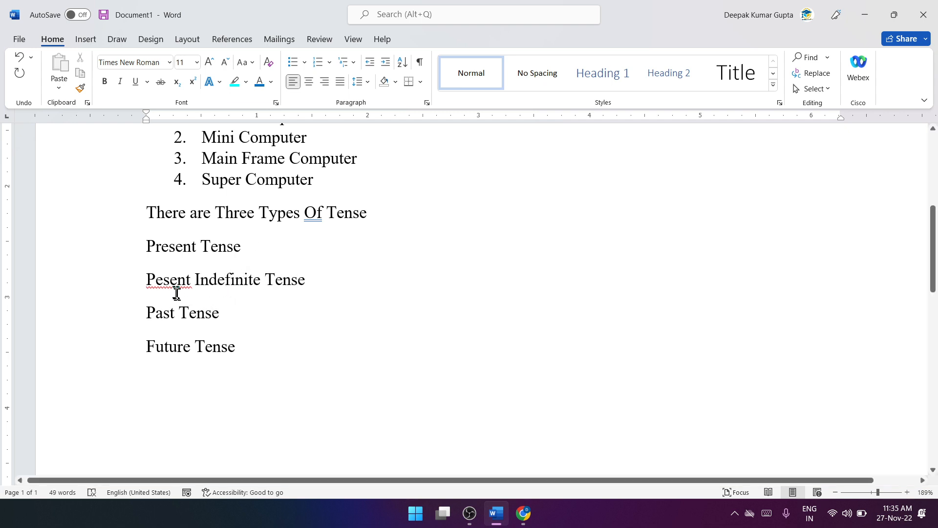
right_click(169, 285)
click(101, 211)
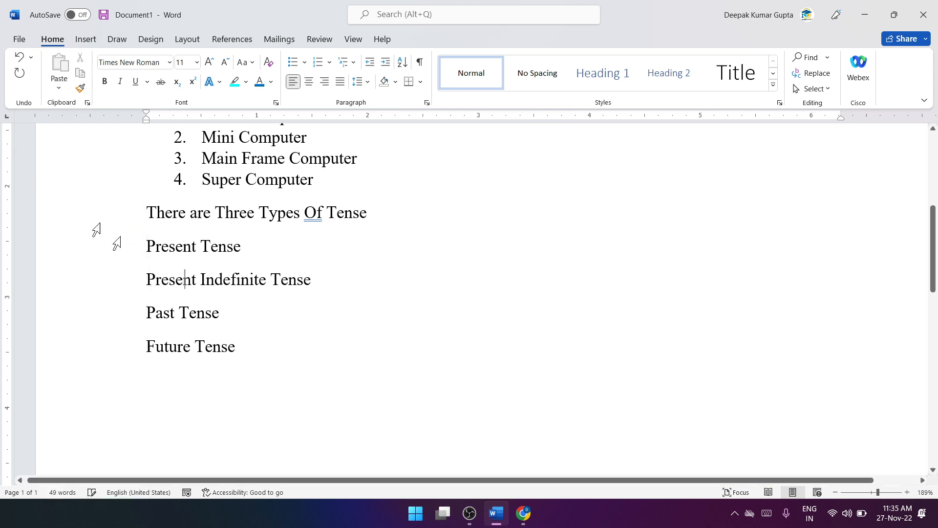
Step: Add the line "Present Continuous Tense" below Present Indefinite Tense, correcting the spelling of Continuous
click(316, 285)
key(Return)
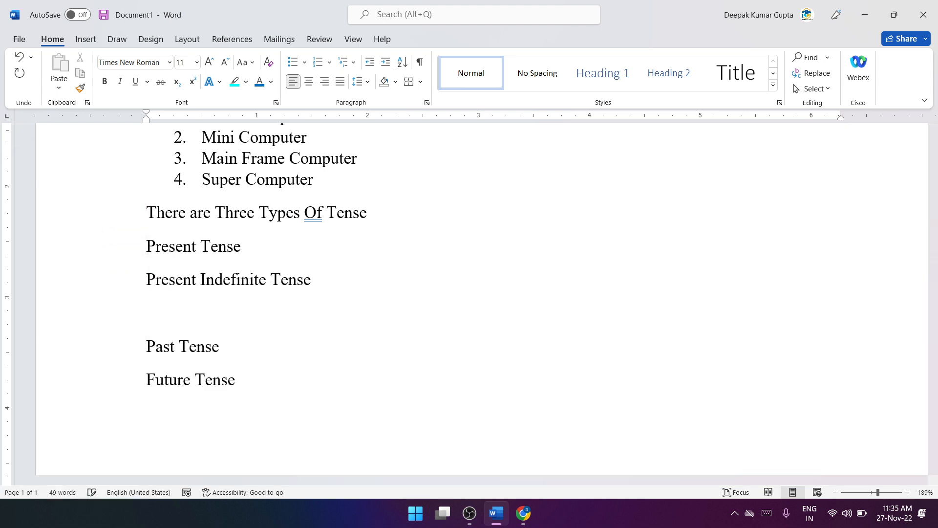
text(Present Continio)
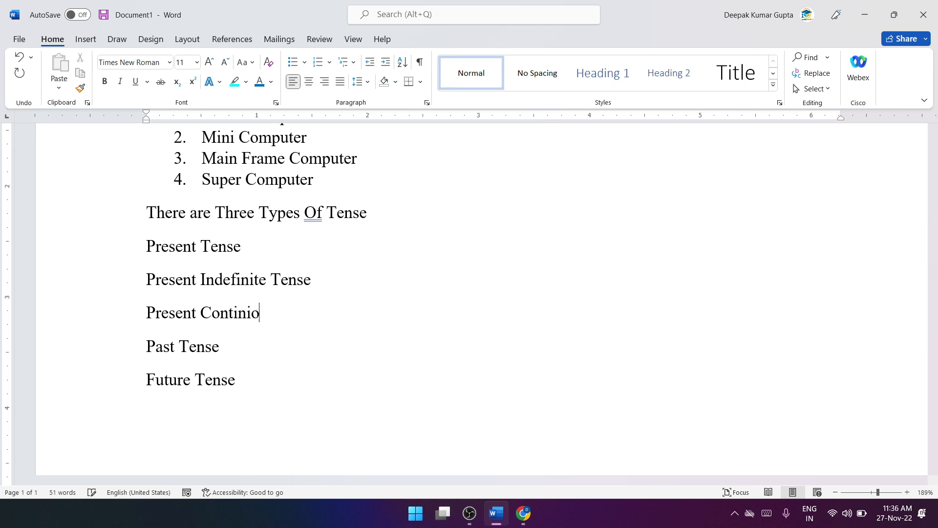
text(us Tense)
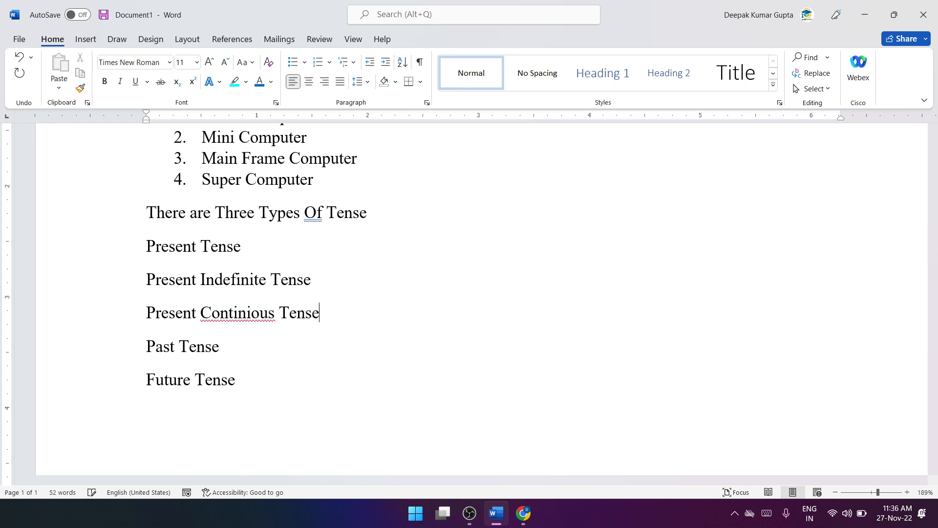
right_click(261, 311)
click(242, 52)
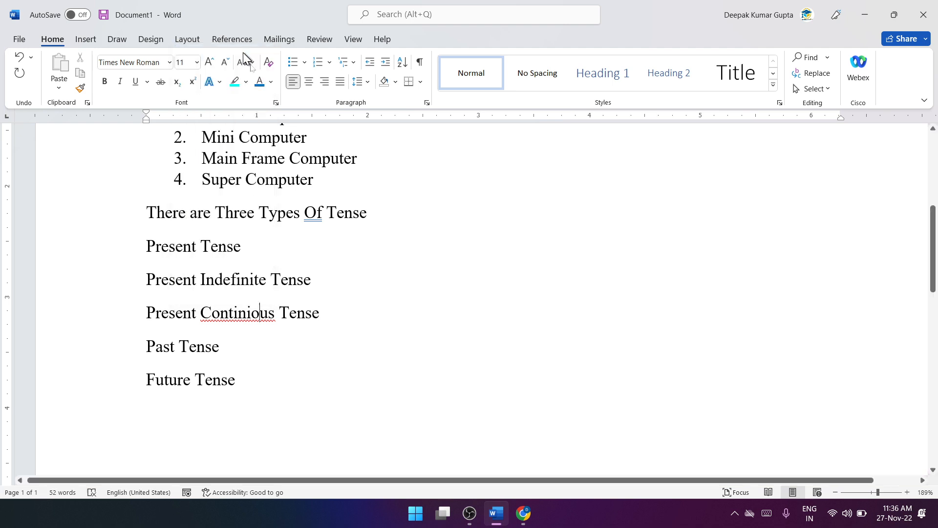
click(337, 279)
Step: Add the line "Present Prefect Tense" below Present Continuous Tense
key(Return)
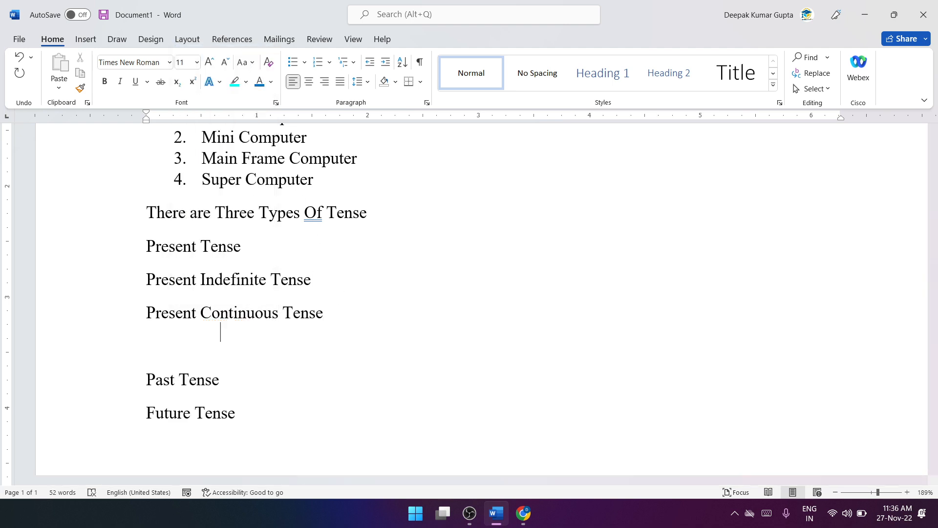
text(Present P)
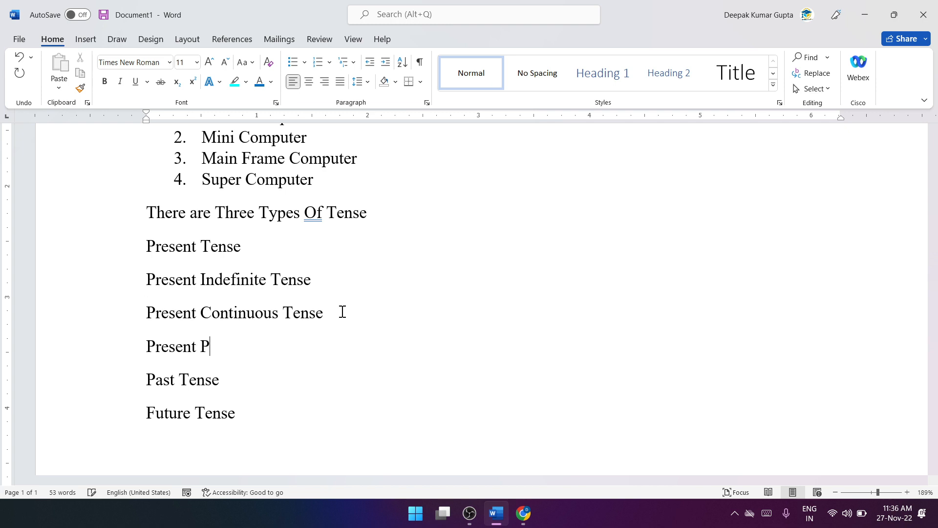
text(refect Tense)
Step: Add the line "Present Prefect Continuous Tense" below Present Prefect Tense
key(Return)
text(P)
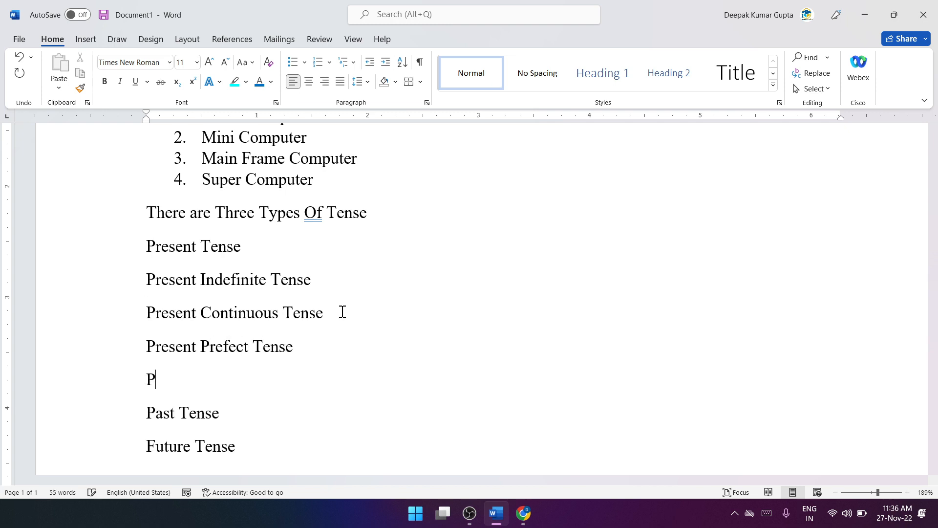
text(resent Prefect C)
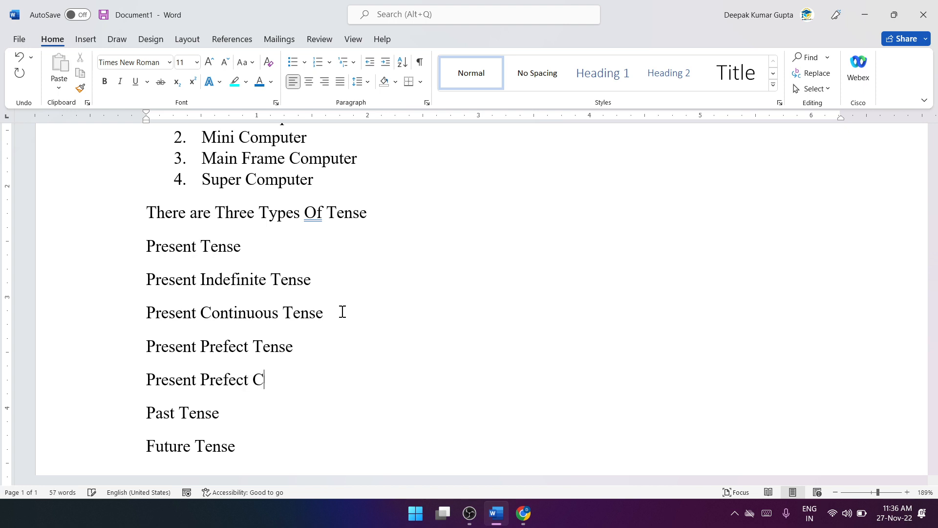
text(on)
text(Re)
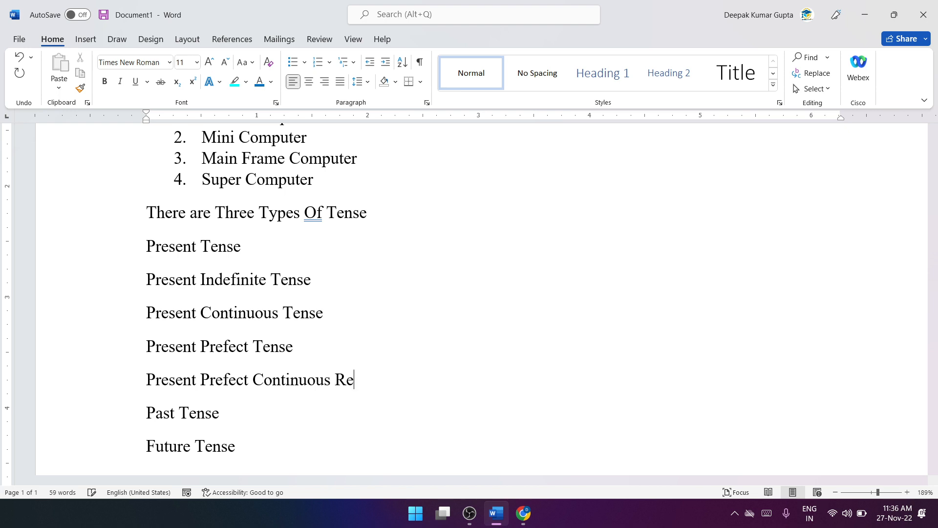
key(BackSpace)
key(BackSpace)
text(Tense)
Step: Copy the four lines from Present Indefinite to Present Prefect Continuous Tense and paste them below Past Tense
scroll(352, 348, down, 3)
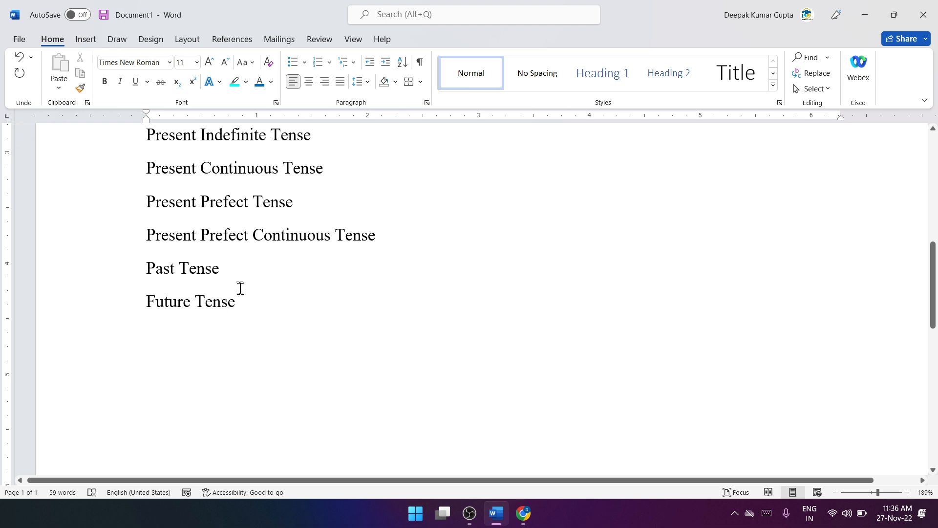
scroll(239, 287, up, 3)
click(237, 419)
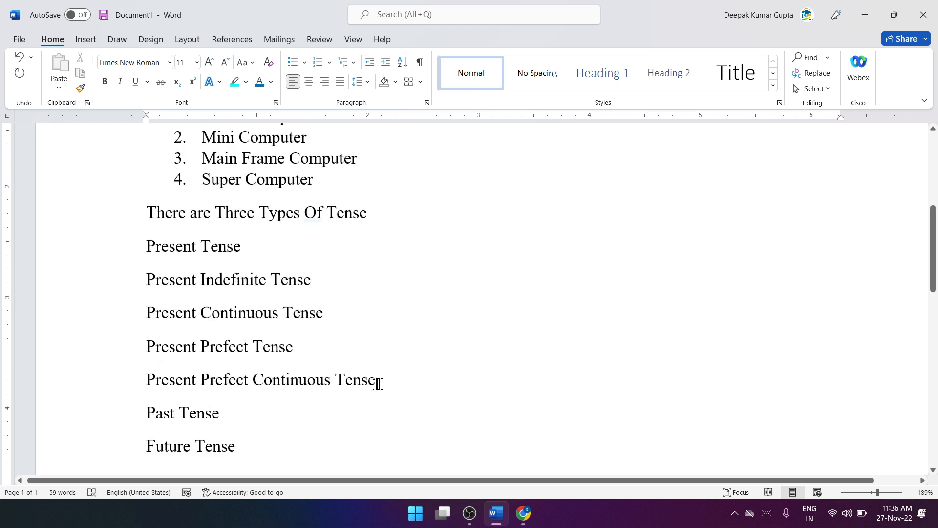
drag(379, 382, 185, 295)
key(ctrl+c)
scroll(173, 295, down, 3)
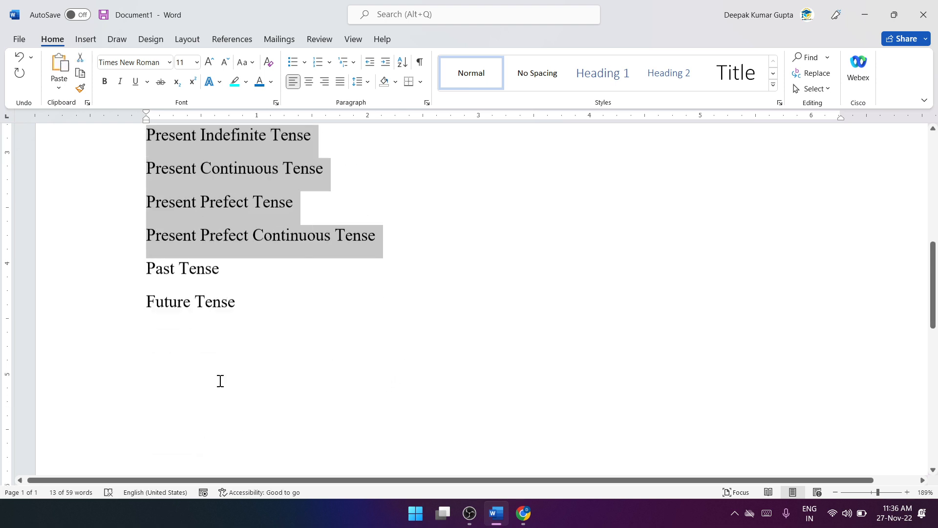
click(232, 273)
key(Return)
key(ctrl+v)
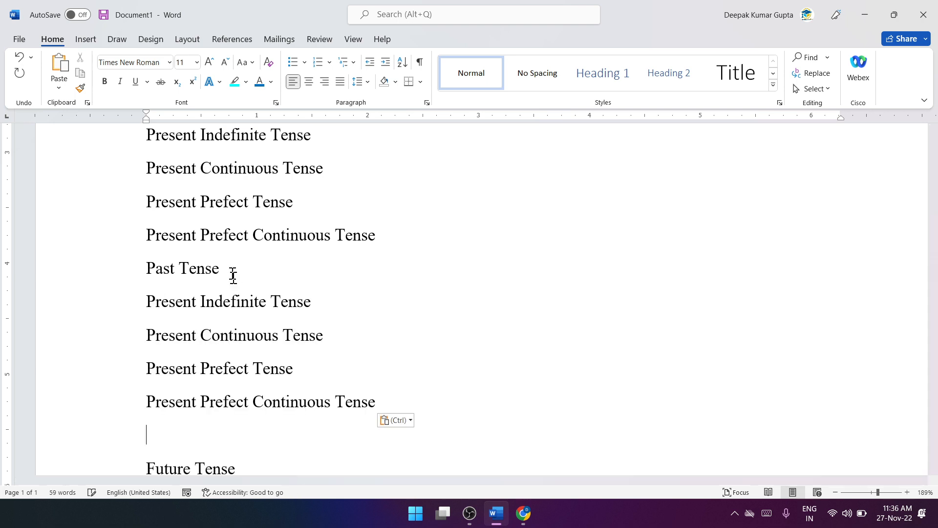
Step: Replace Present with Past in the four lines pasted under Past Tense and remove the blank line after them
drag(195, 303, 143, 304)
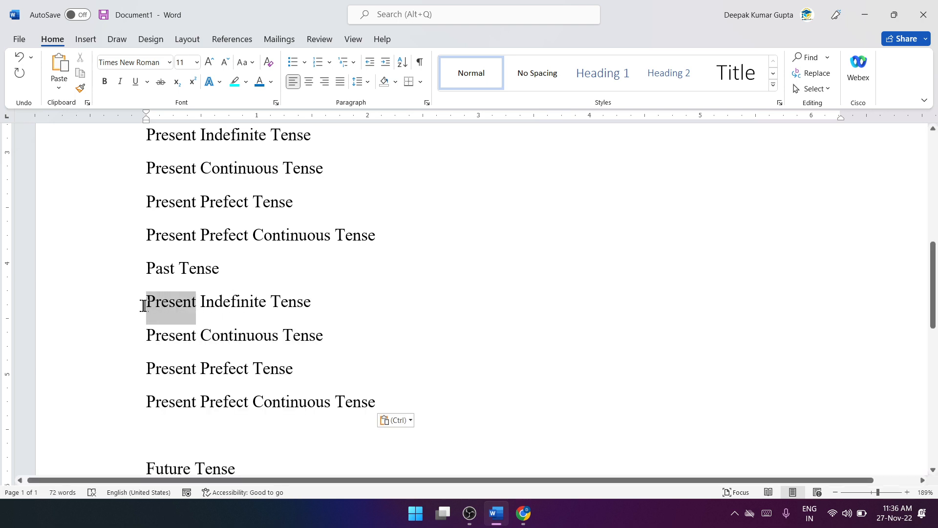
text(Past)
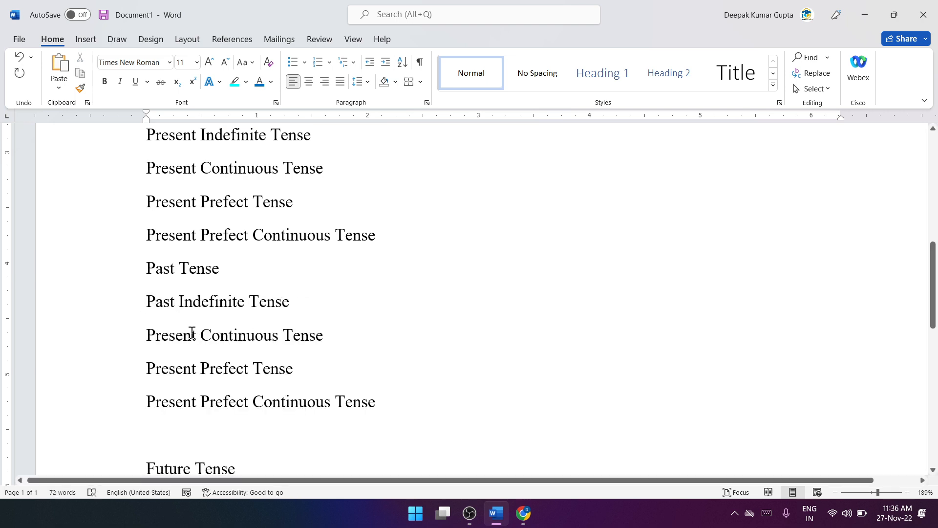
drag(197, 336, 134, 335)
text(Past)
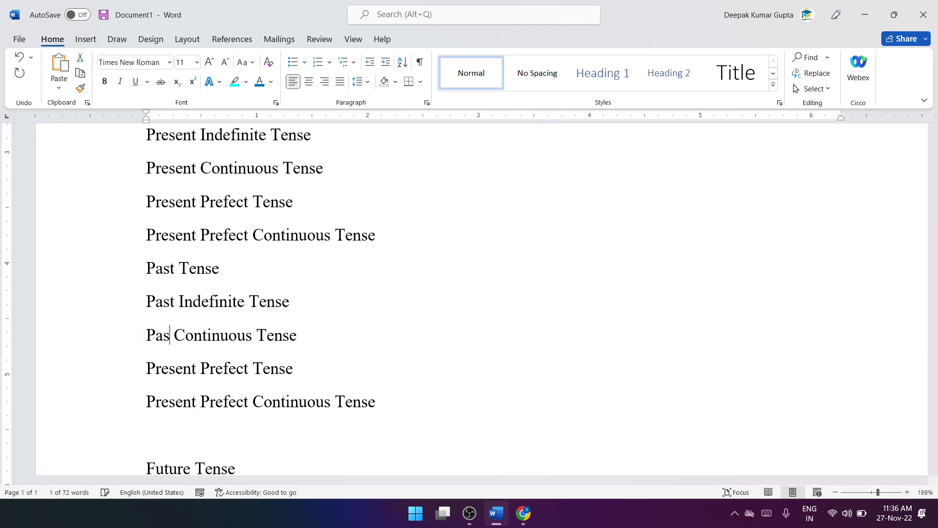
drag(196, 373, 146, 372)
text(Past)
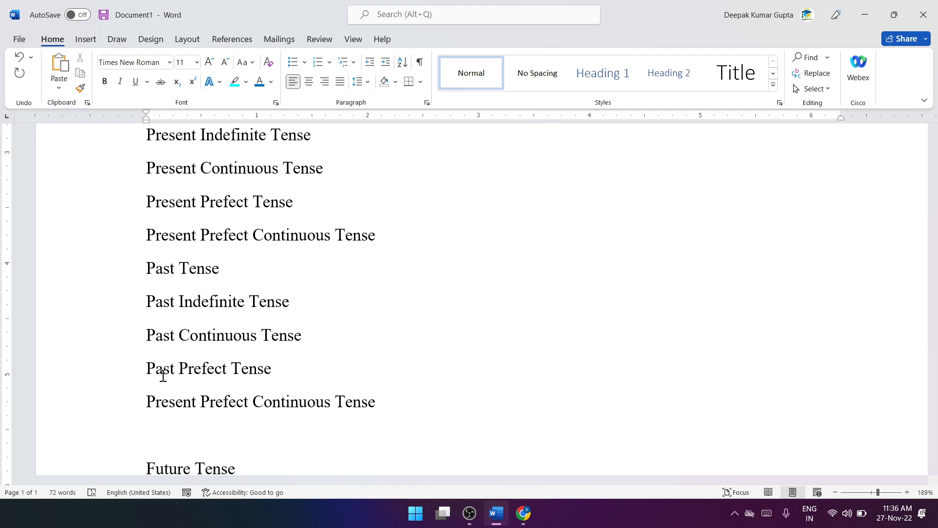
drag(196, 403, 155, 403)
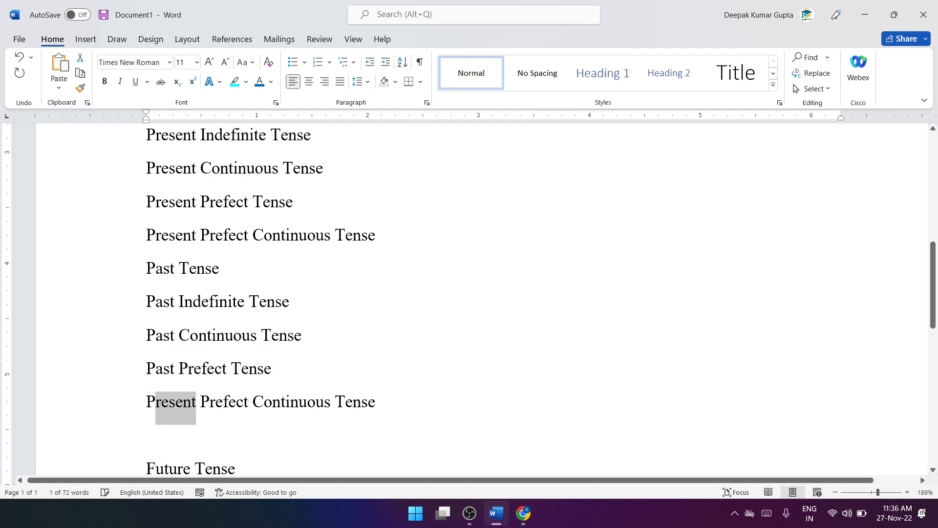
text(ast)
scroll(178, 413, down, 3)
scroll(178, 413, up, 3)
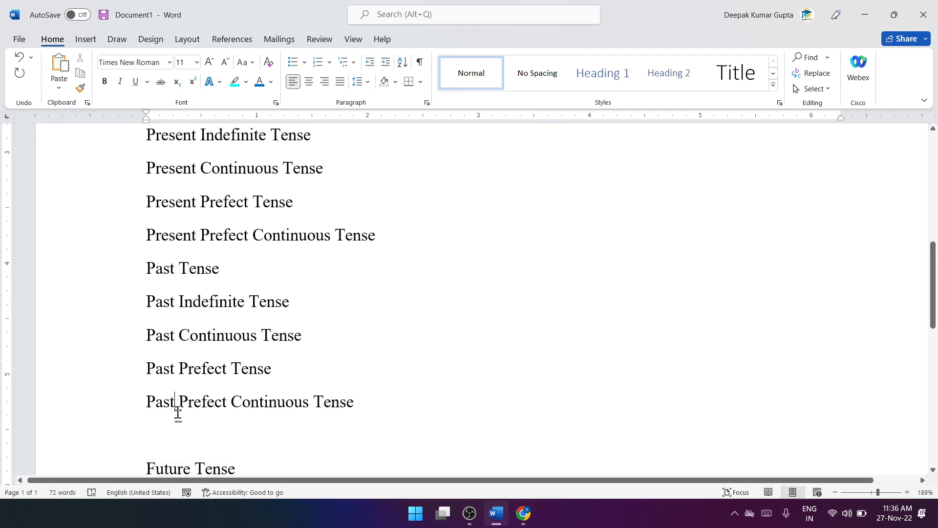
click(182, 436)
key(BackSpace)
Step: Paste the four copied Present tense lines below Future Tense
scroll(181, 436, down, 3)
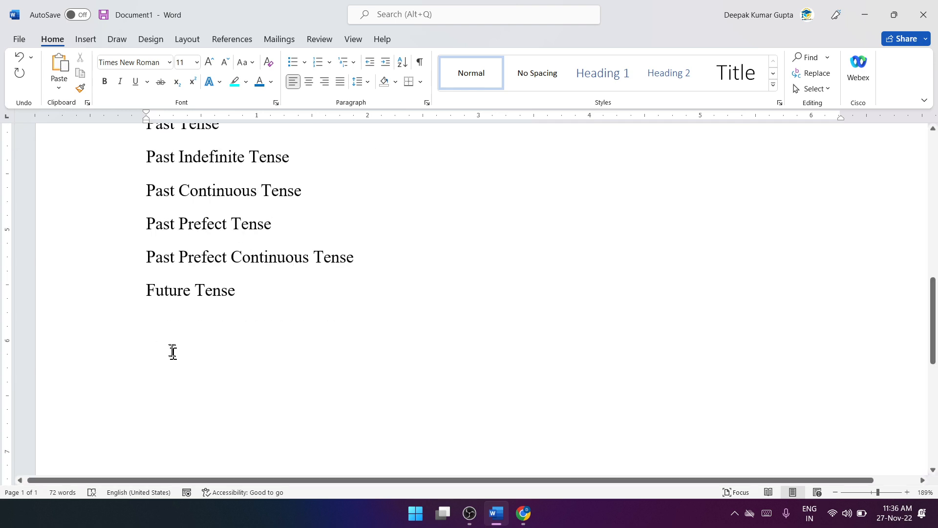
click(205, 316)
click(238, 299)
key(Return)
key(ctrl+v)
scroll(247, 298, down, 3)
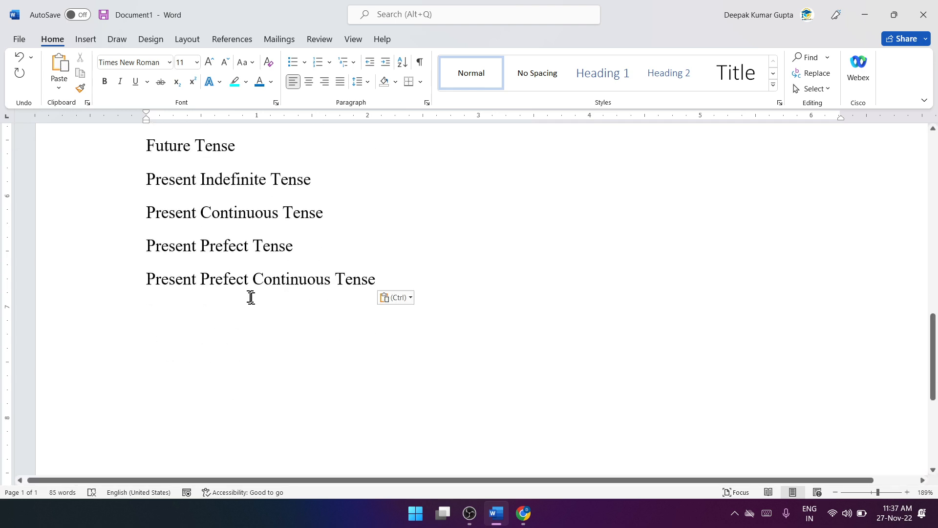
Step: Replace Present with Future in the Indefinite and Continuous lines pasted under Future Tense
click(197, 182)
drag(186, 181, 147, 181)
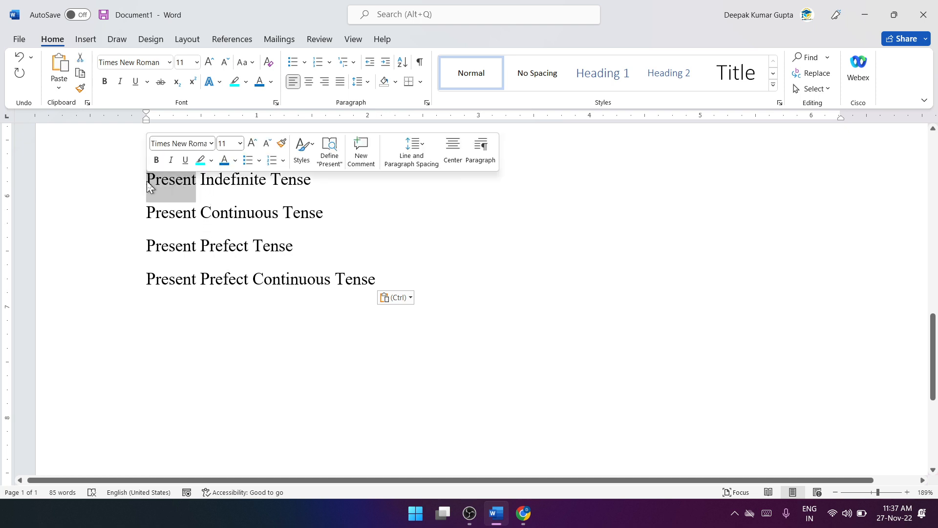
text(Fut)
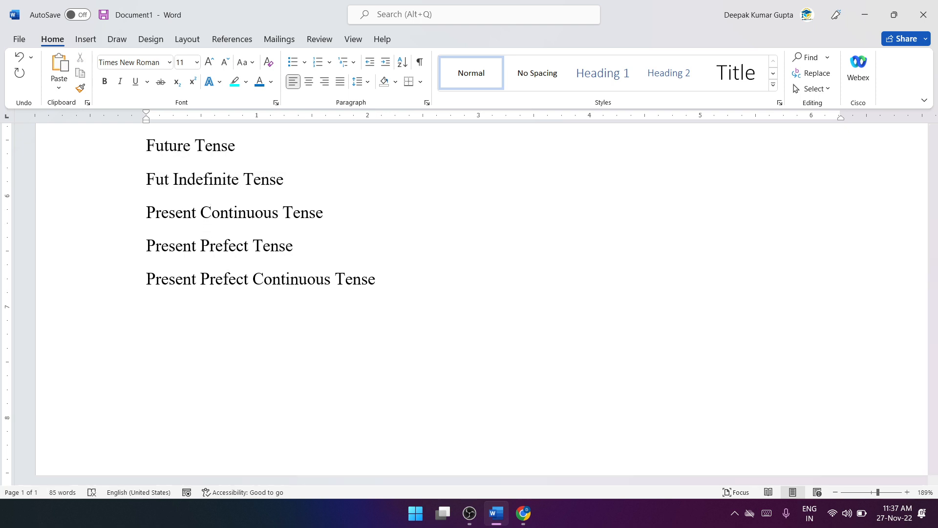
text(ure)
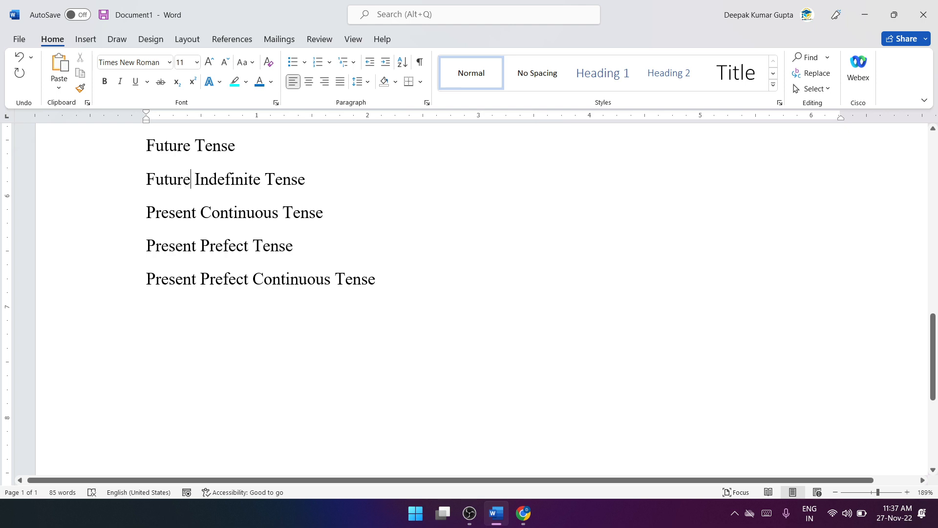
key(shift+Left)
key(shift+Left)
key(shift+Left)
key(shift+Left)
key(shift+Left)
key(shift+Left)
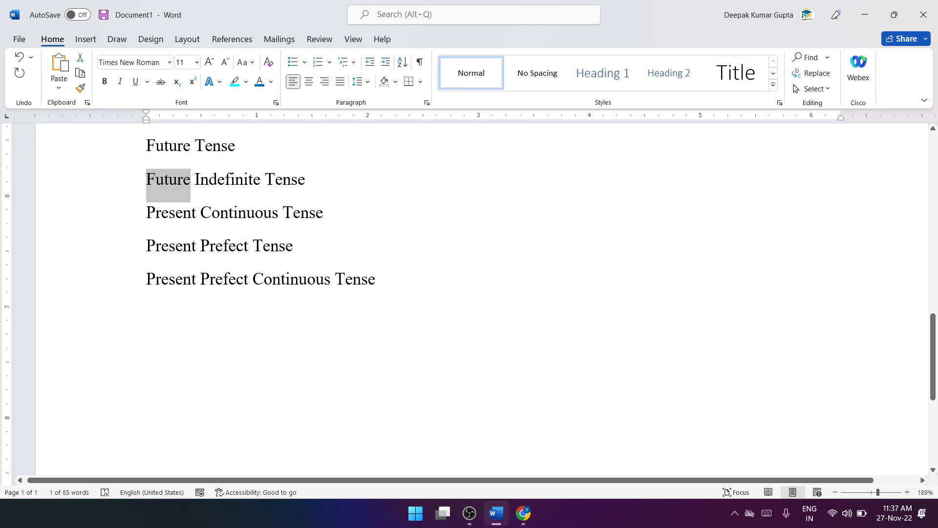
drag(196, 220, 142, 216)
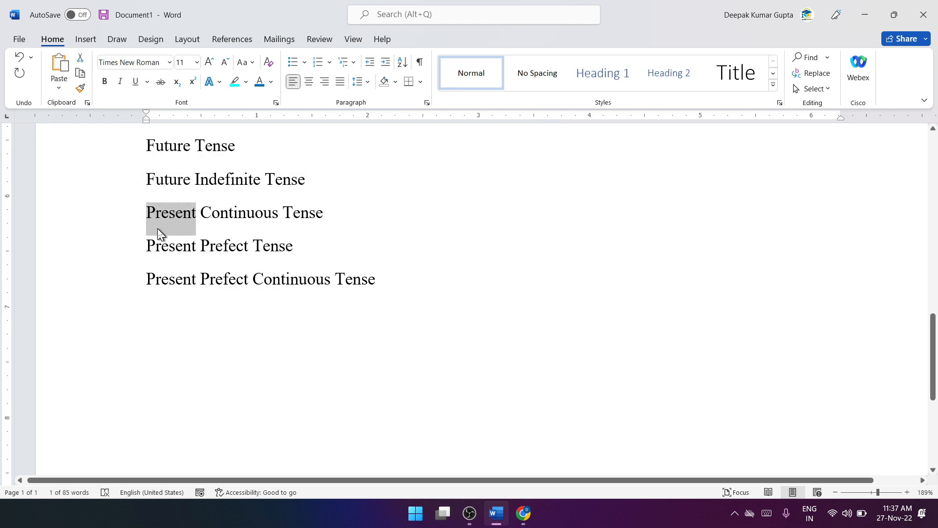
text(Future)
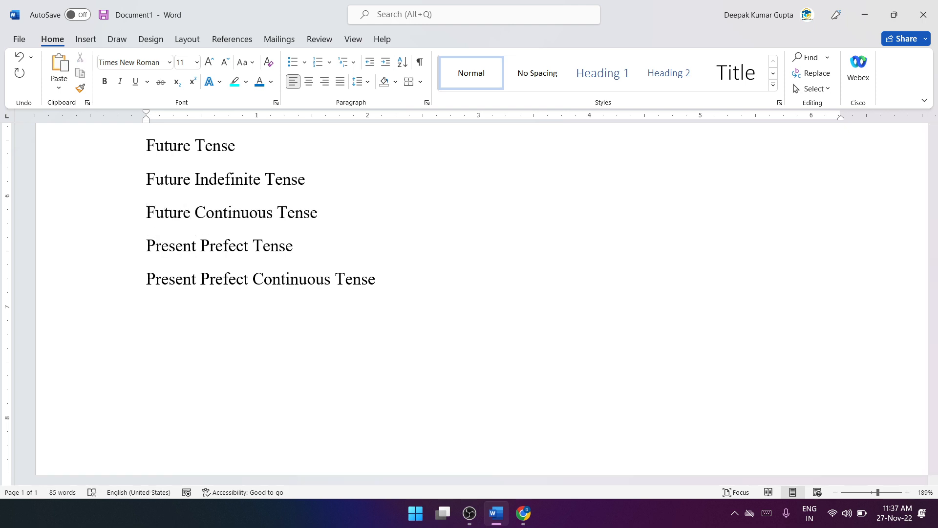
Step: Replace Present with Future in the Prefect and Prefect Continuous lines under Future Tense
drag(196, 247, 153, 249)
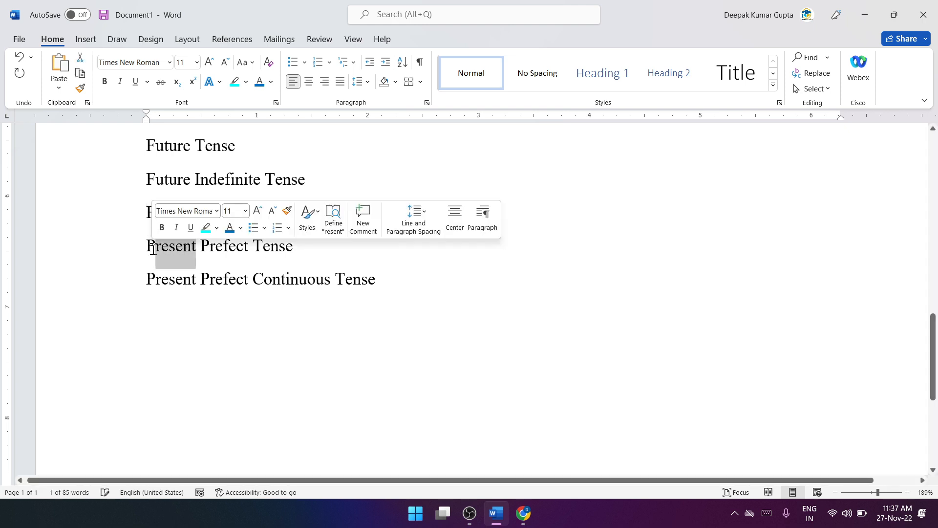
key(BackSpace)
key(BackSpace)
text(Fut)
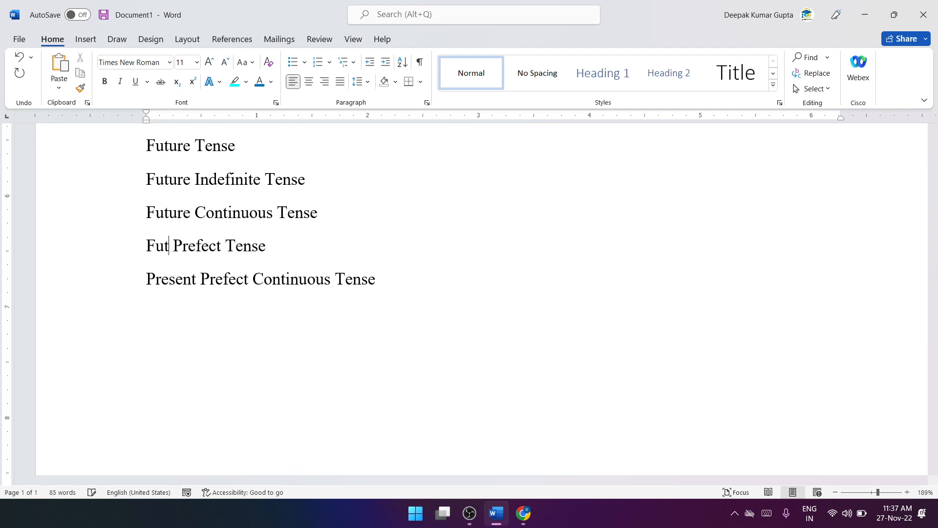
text(ure)
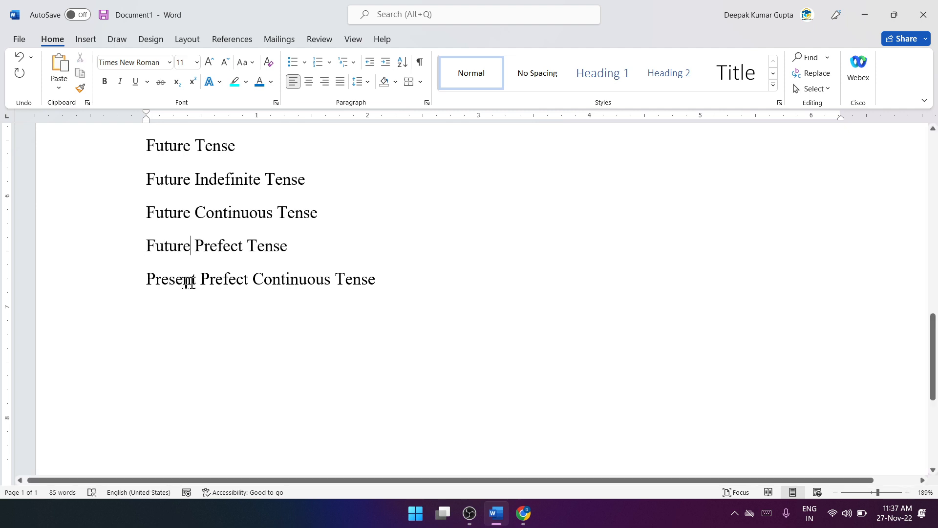
drag(189, 283, 135, 279)
text(Futr)
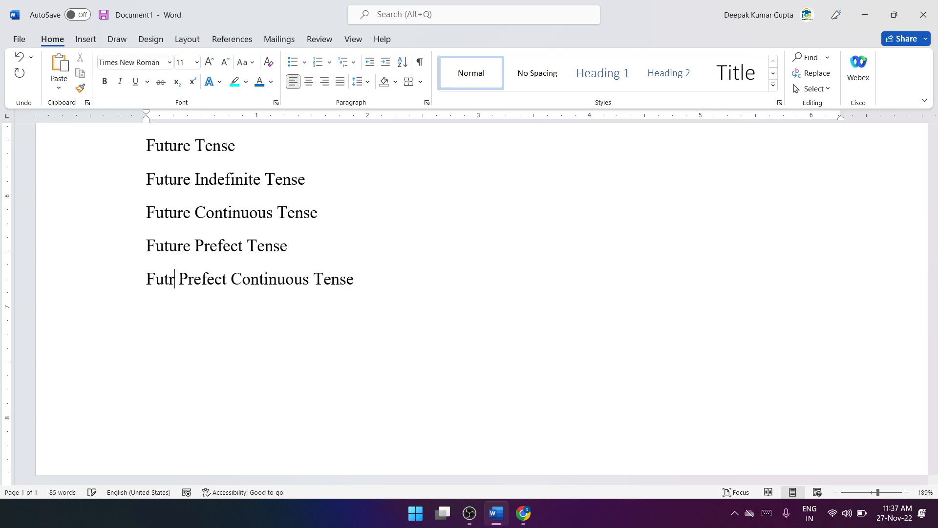
key(BackSpace)
text(ure)
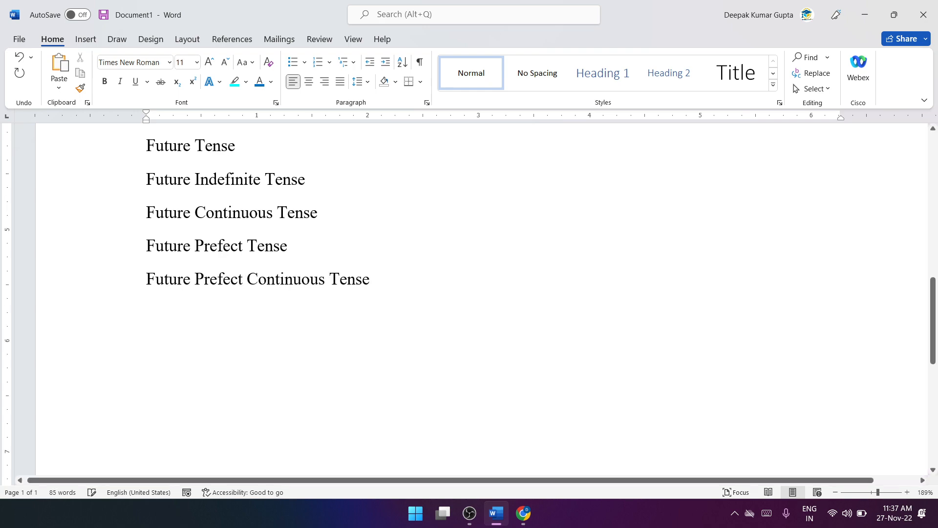
Step: Apply the 1) a) i) multilevel list format to all lines from Present Tense through Future Prefect Continuous Tense
scroll(199, 325, up, 5)
scroll(199, 325, down, 1)
ctrl+scroll(209, 331, down, 2)
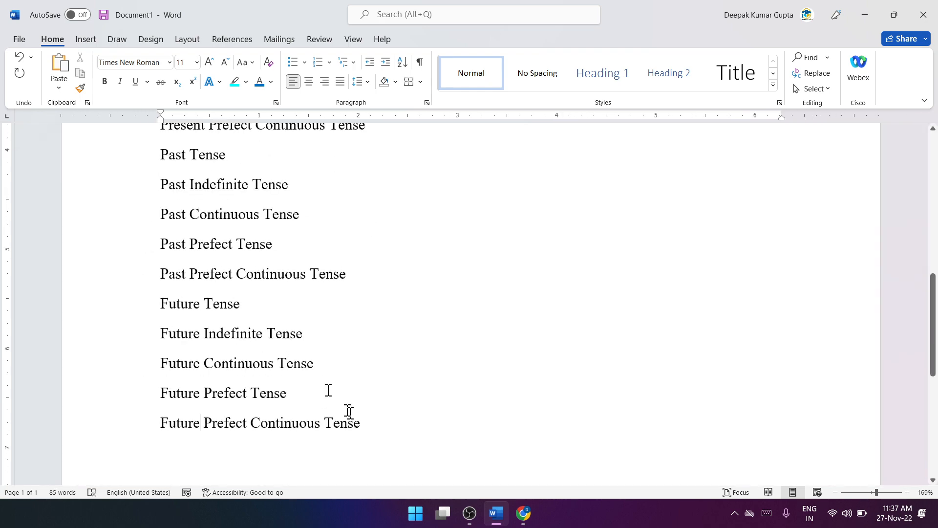
drag(352, 410, 162, 262)
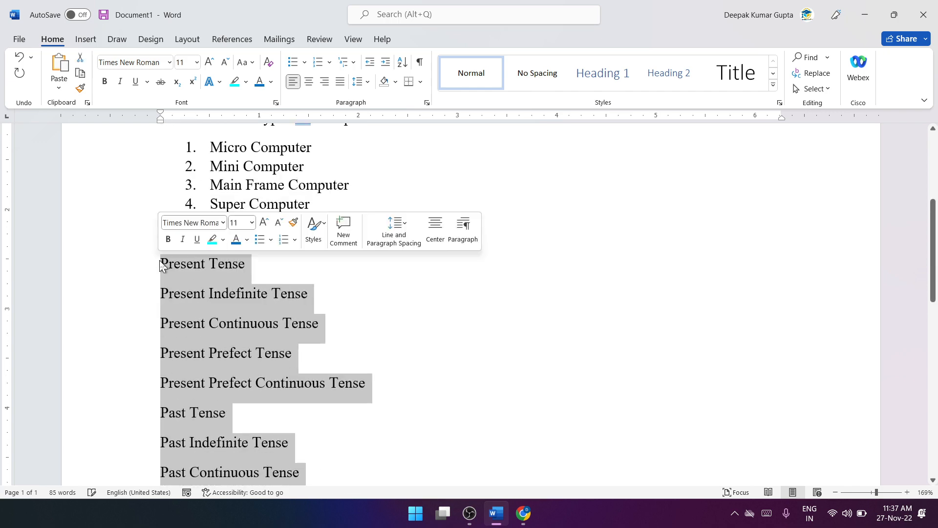
scroll(174, 313, down, 6)
scroll(218, 295, up, 5)
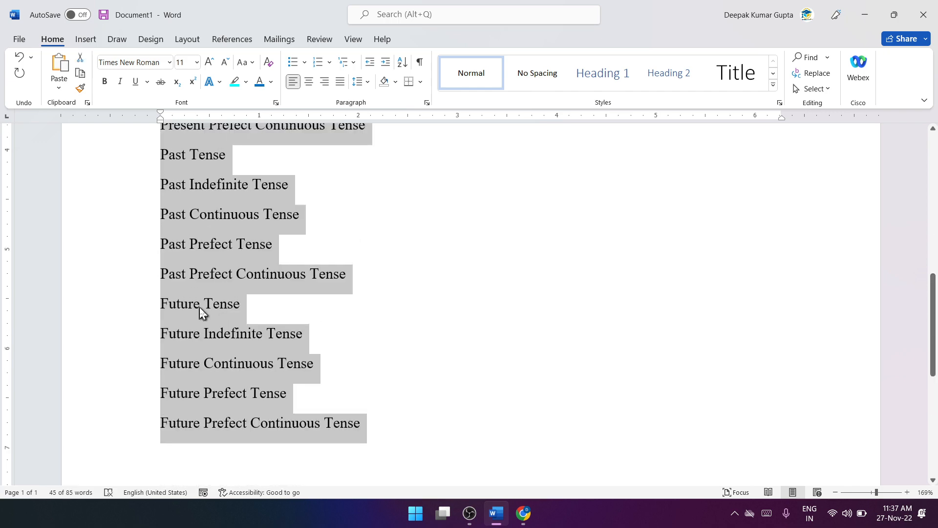
scroll(205, 292, up, 3)
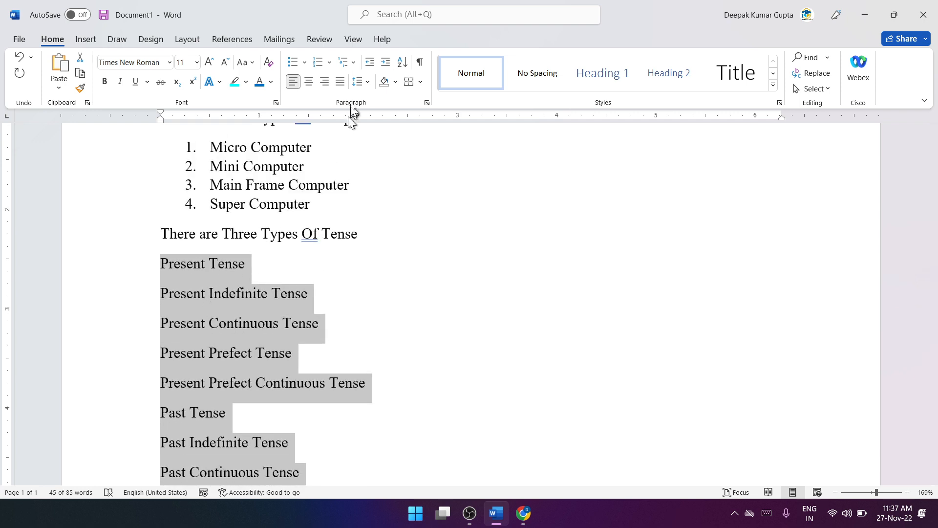
click(354, 62)
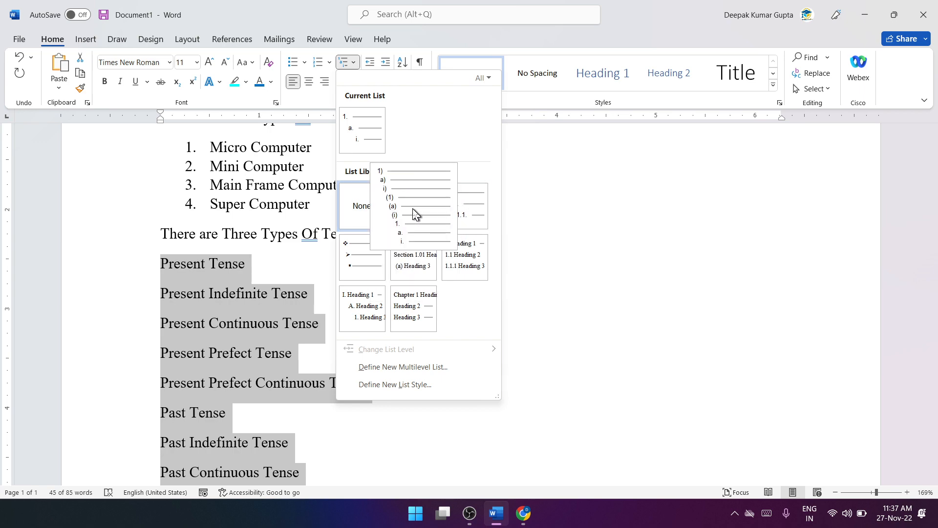
click(414, 214)
scroll(397, 330, down, 3)
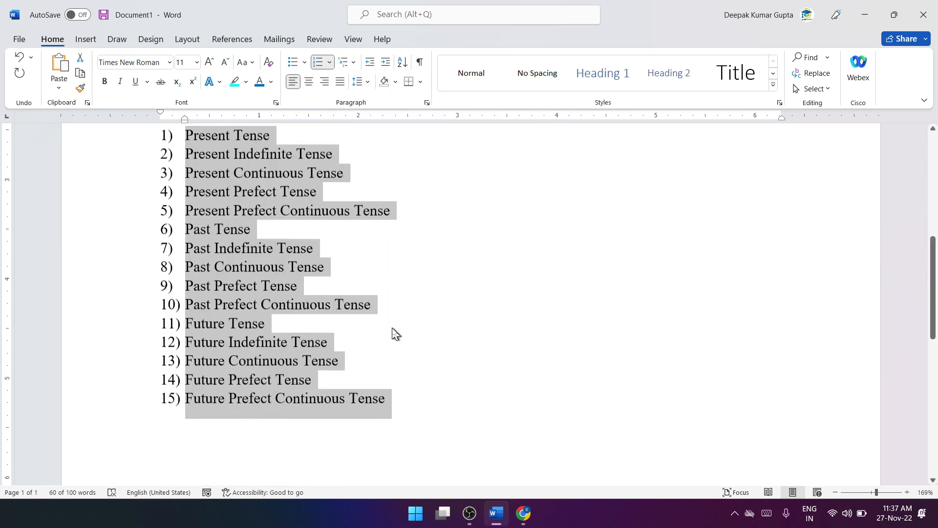
scroll(394, 332, up, 3)
scroll(215, 278, down, 3)
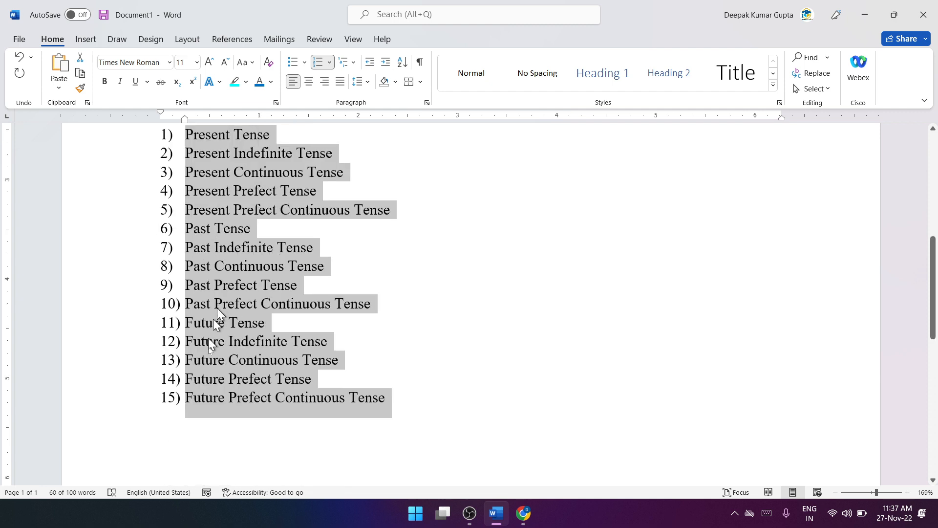
scroll(233, 172, up, 3)
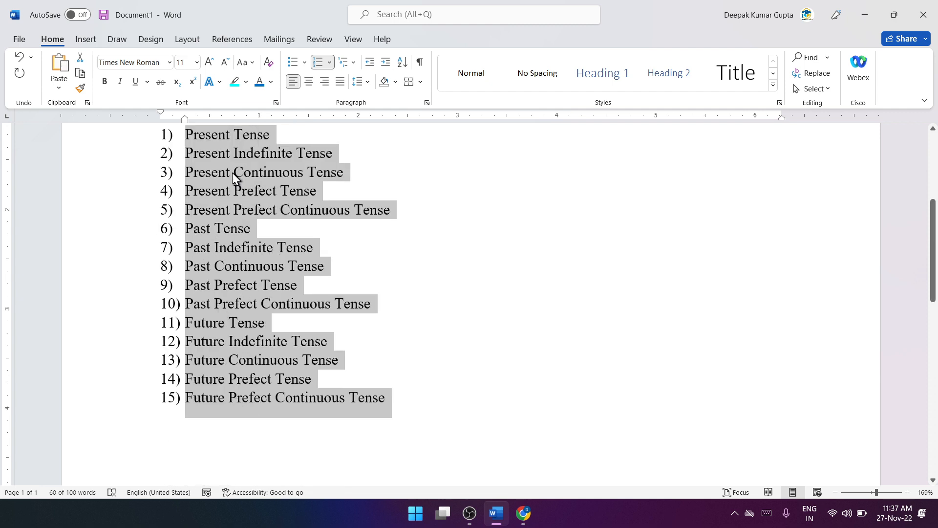
click(423, 326)
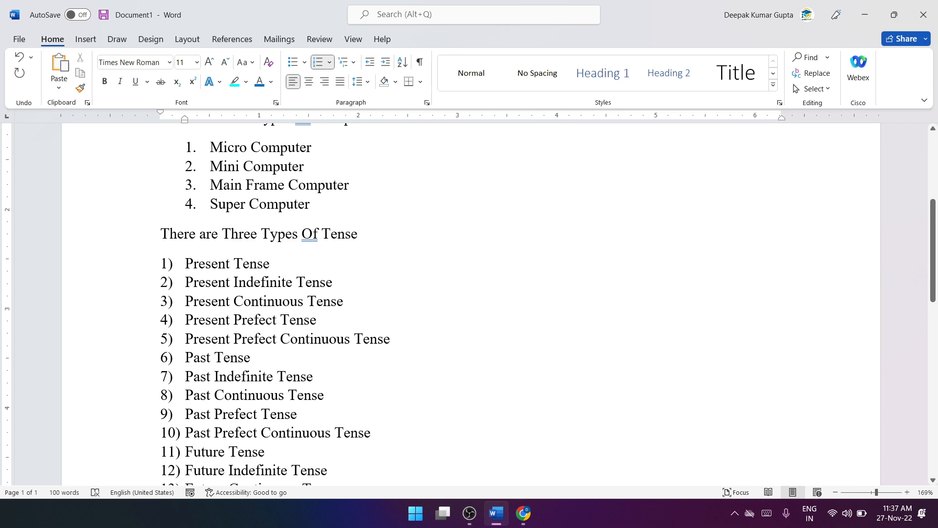
Step: Demote the four subtype lines under each of Present Tense, Past Tense and Future Tense to the second list level
drag(186, 282, 375, 338)
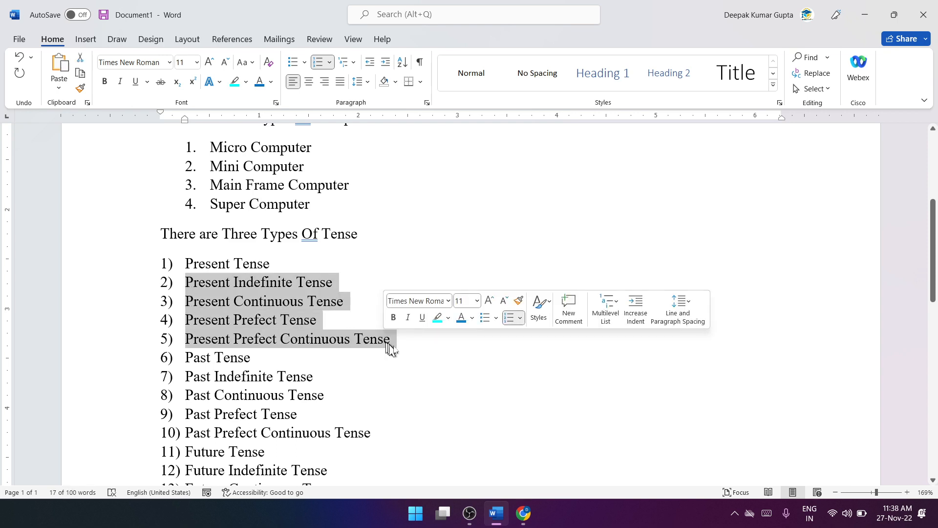
key(Tab)
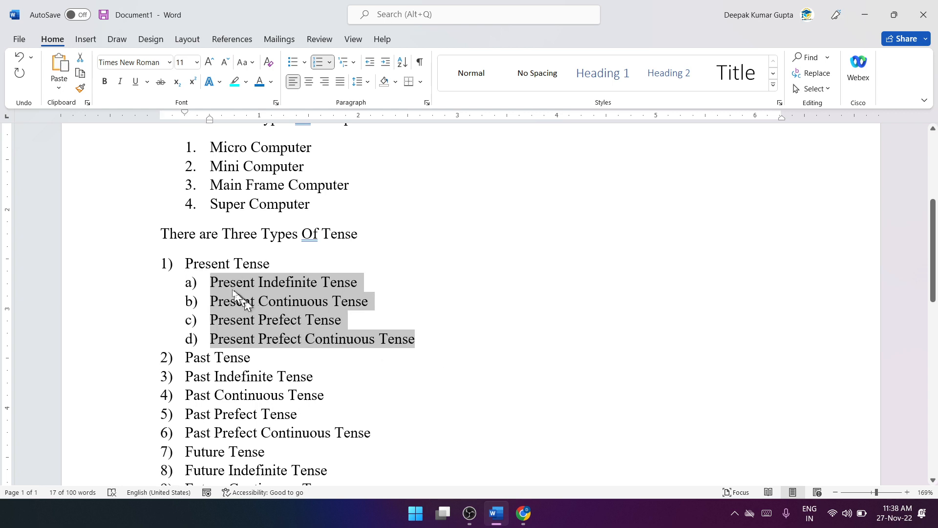
scroll(217, 349, down, 3)
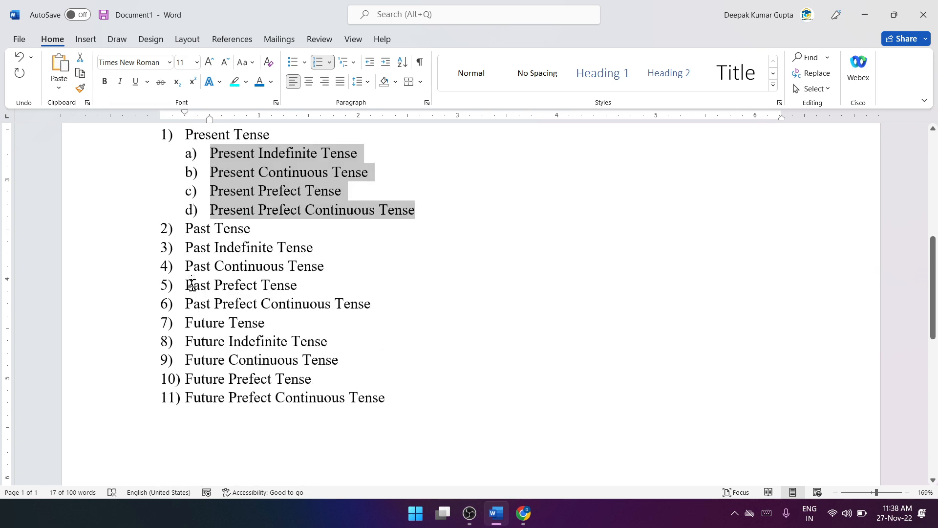
drag(185, 248, 378, 312)
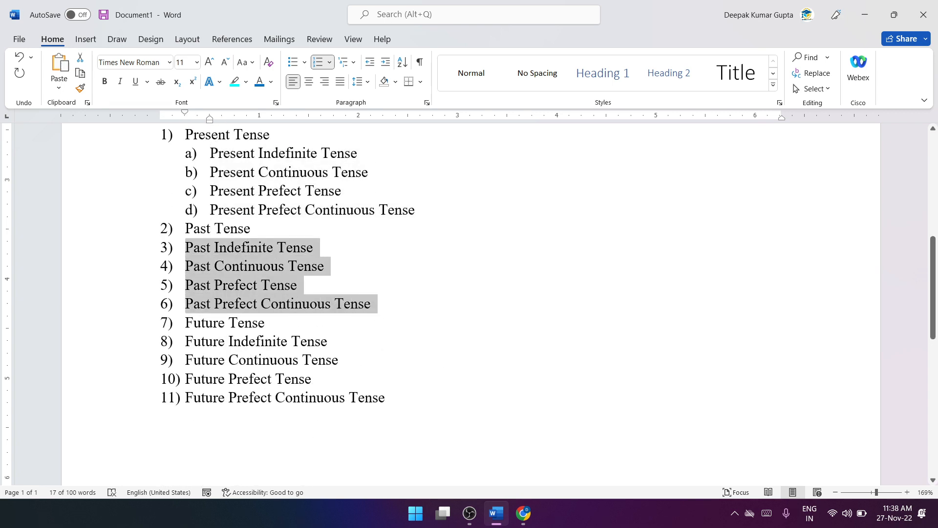
key(Tab)
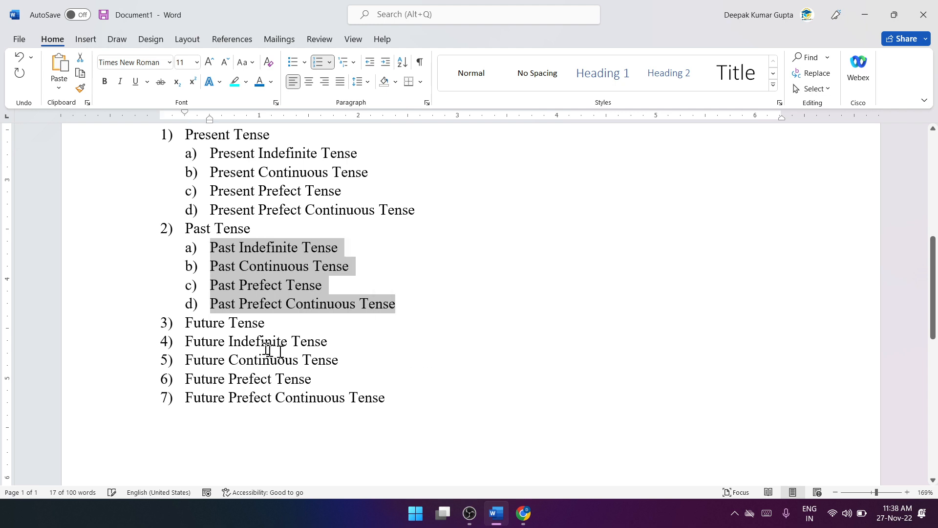
drag(186, 342, 383, 402)
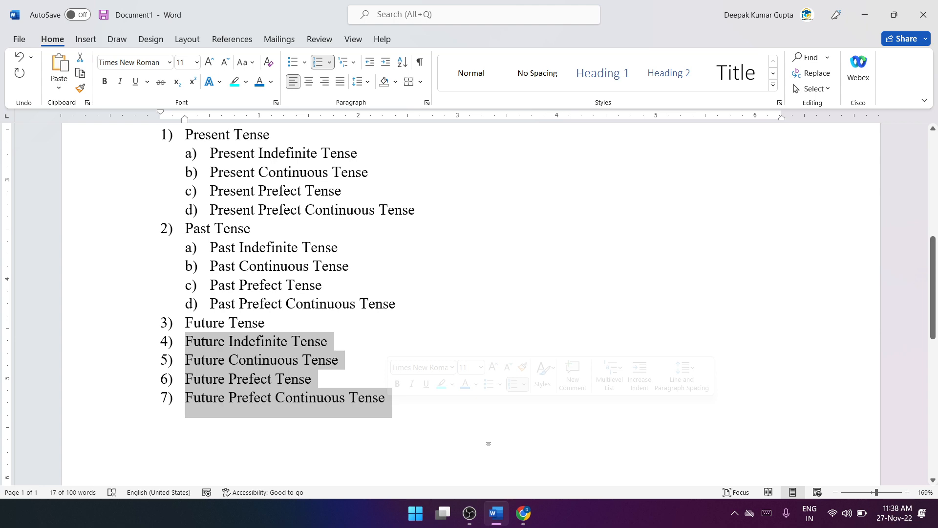
key(Tab)
scroll(466, 394, up, 2)
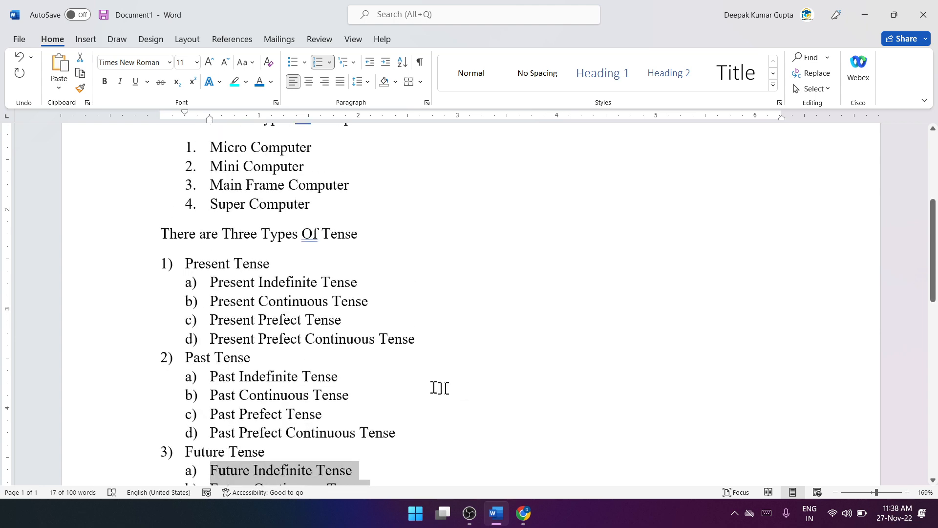
scroll(440, 385, down, 2)
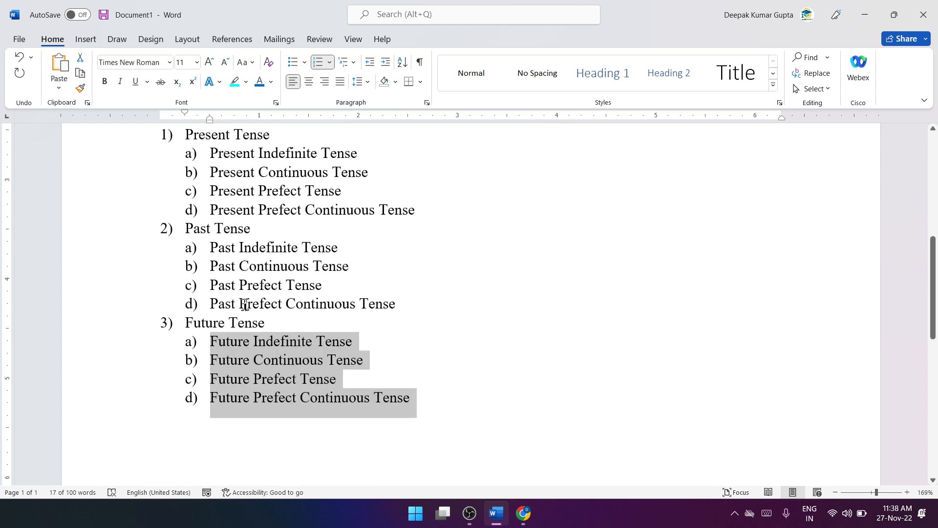
click(432, 393)
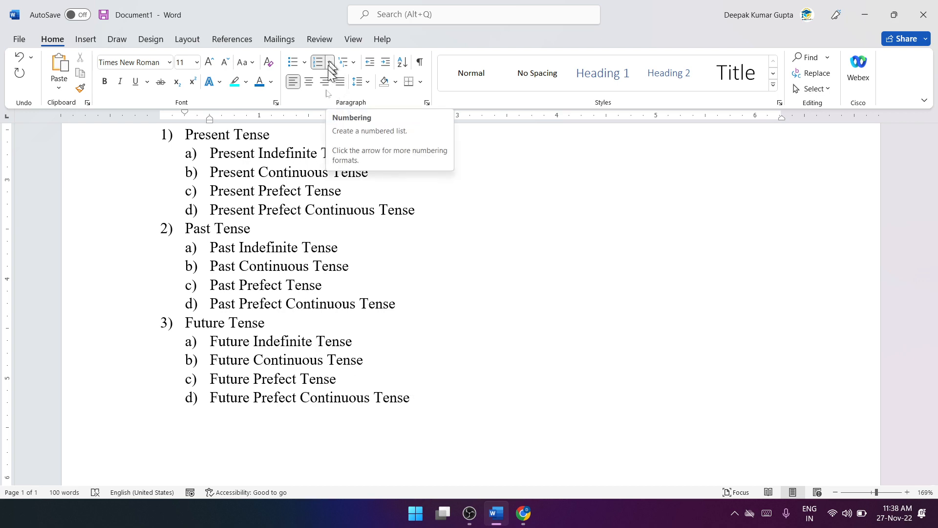
Step: Try right alignment on the first heading, There are Three Types of Tense, and its bulleted list, and centre them instead
scroll(328, 245, up, 6)
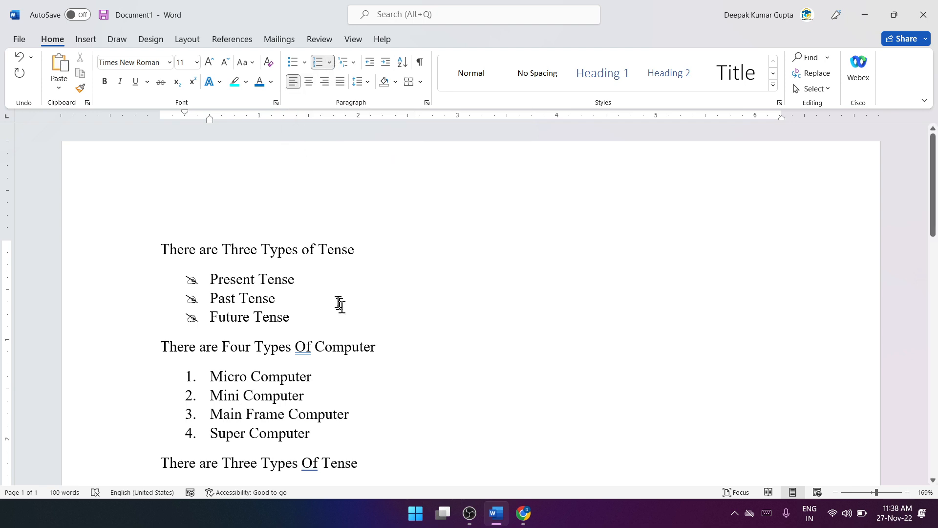
scroll(350, 315, down, 10)
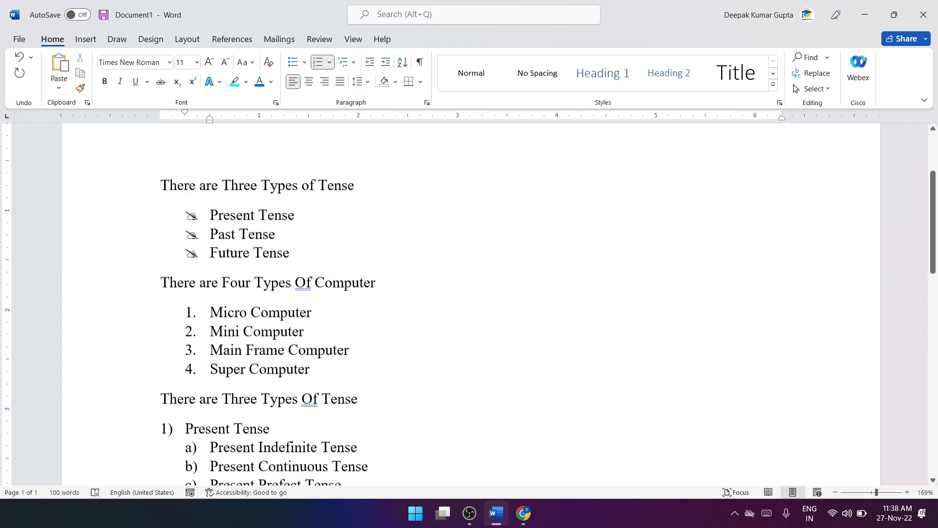
scroll(350, 315, up, 8)
scroll(350, 316, up, 2)
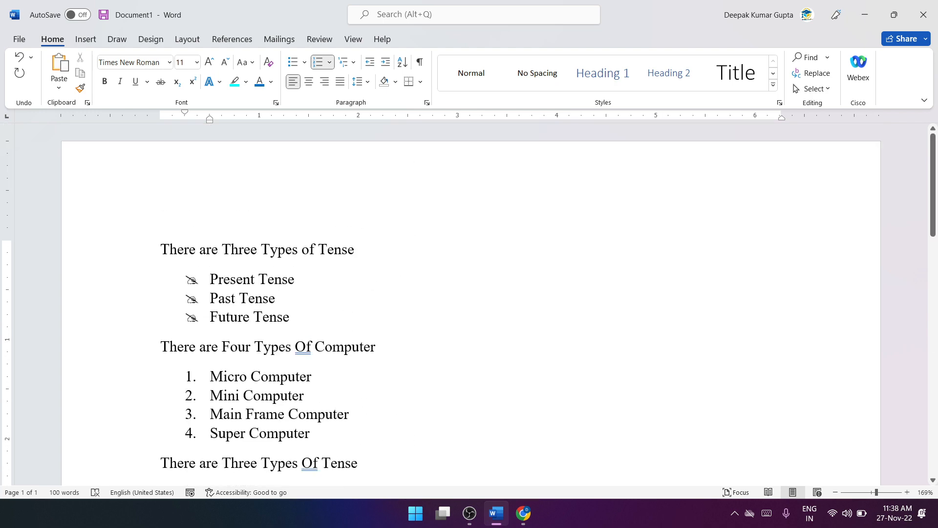
drag(333, 315, 170, 252)
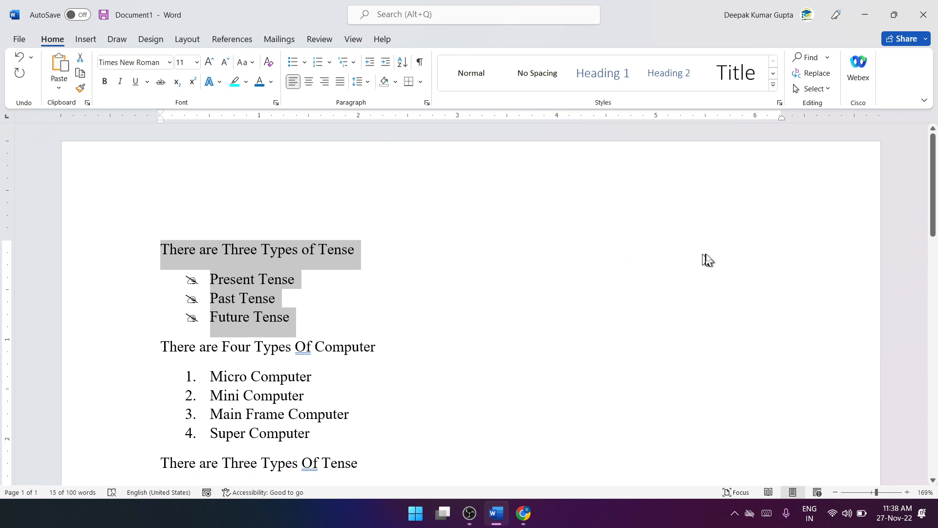
click(325, 81)
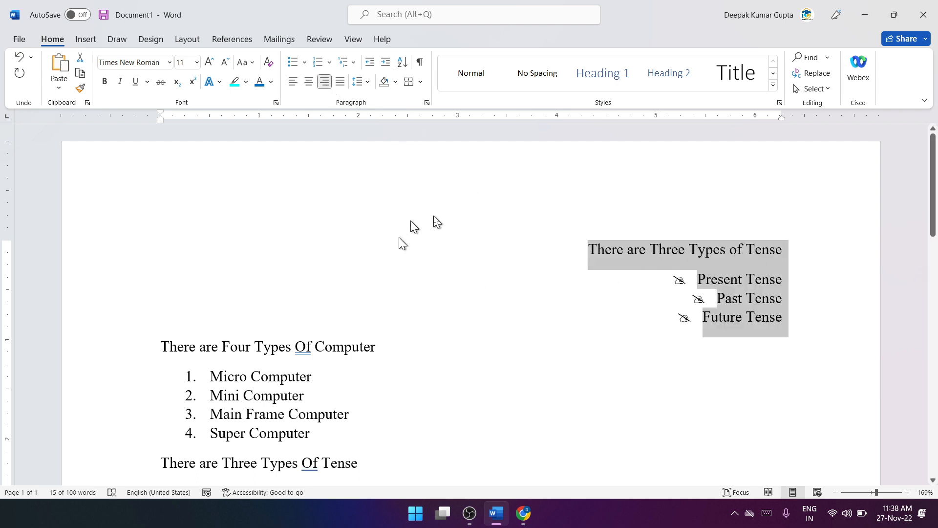
click(309, 81)
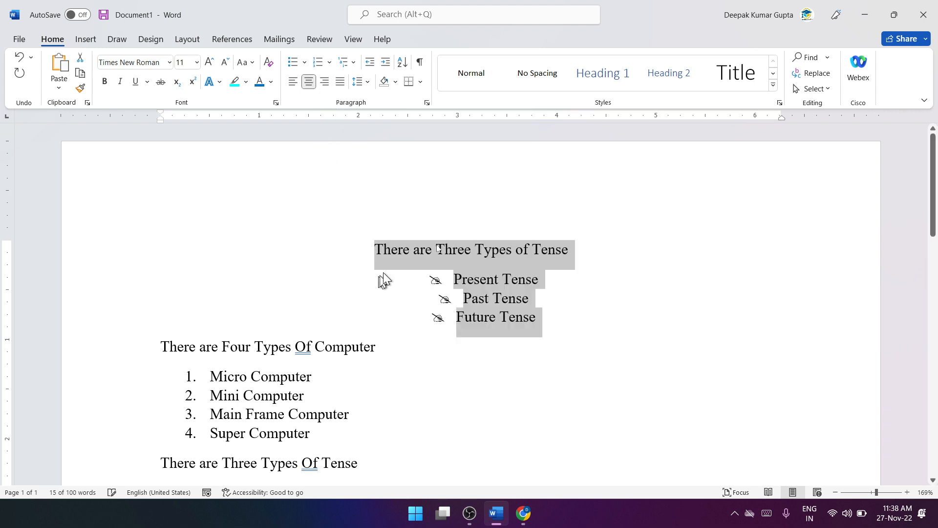
Step: Left-align the first heading, There are Three Types of Tense, and its bulleted list
click(293, 82)
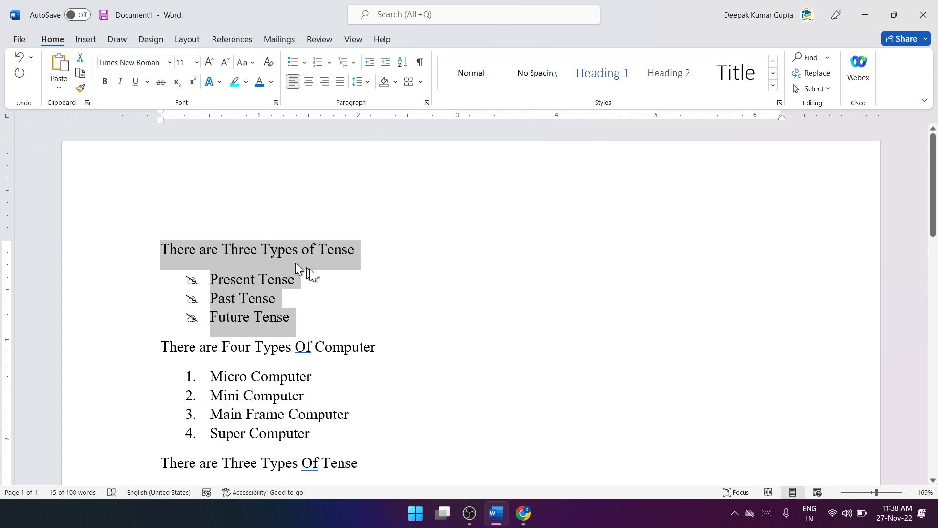
Step: End the multilevel list after Future Prefect Continuous Tense and start an unnumbered paragraph below it
scroll(342, 269, down, 5)
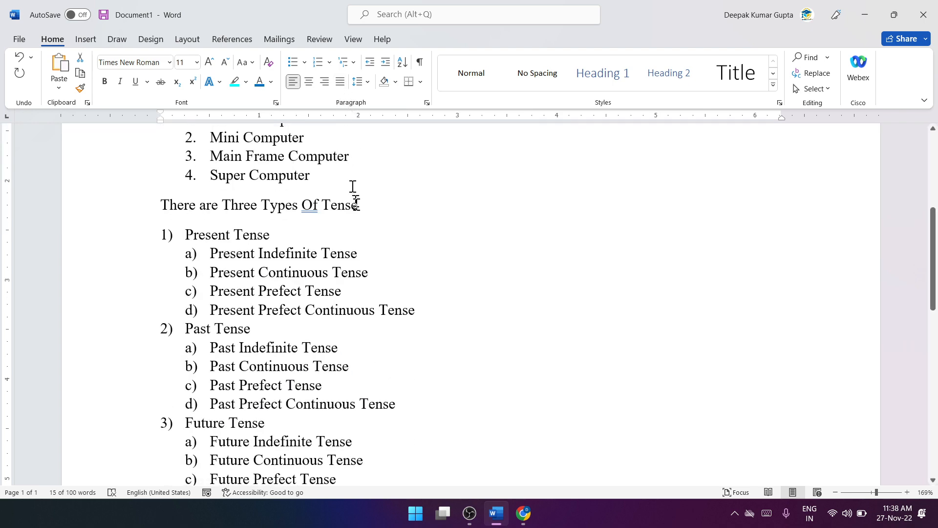
scroll(352, 199, down, 5)
click(424, 255)
key(Return)
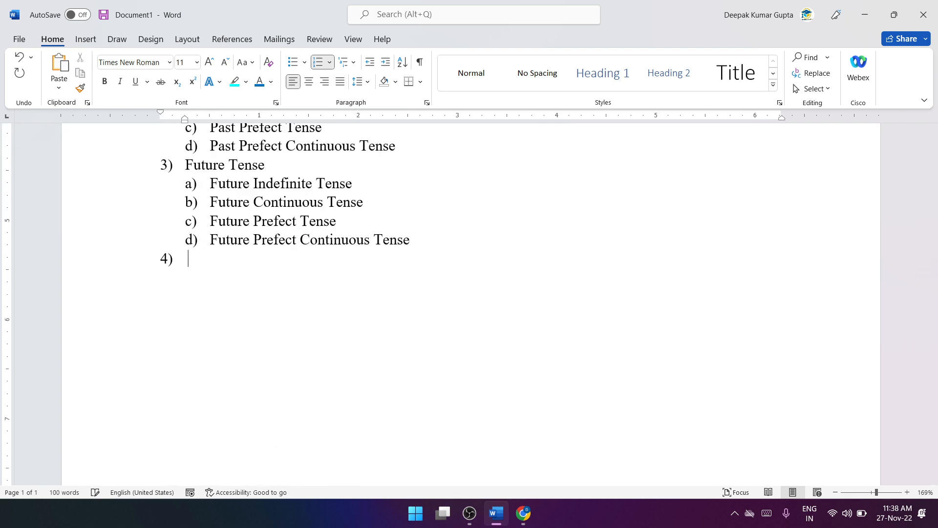
key(Return)
key(BackSpace)
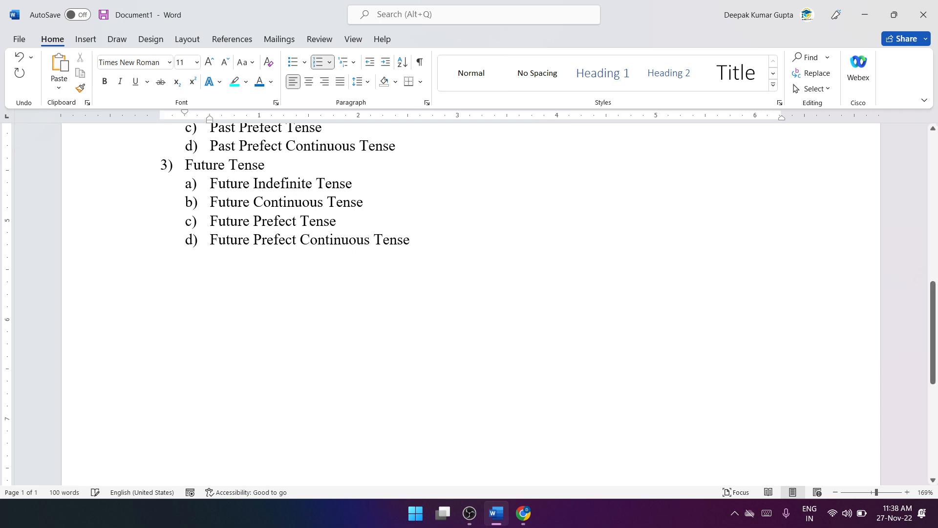
key(Return)
key(Return)
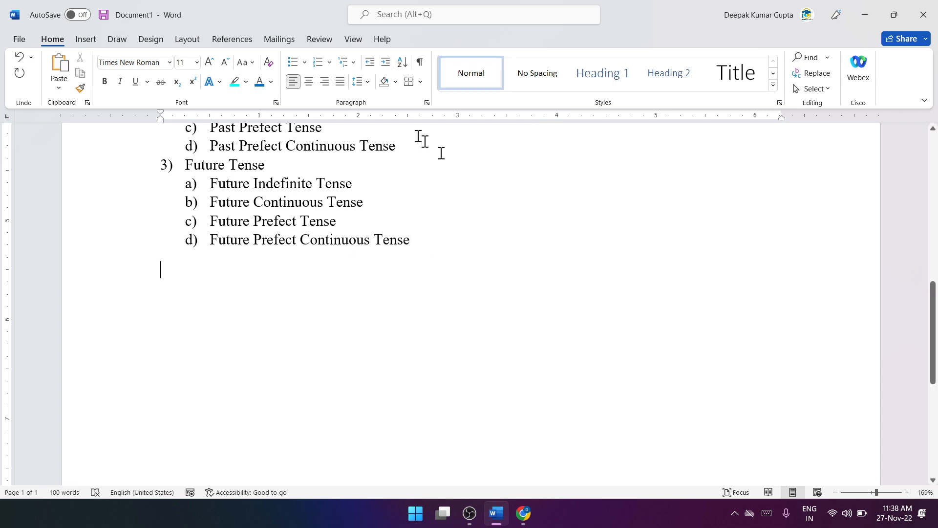
Step: Try right and centre alignment on the empty paragraph below the multilevel list, and set it back to left alignment
click(325, 81)
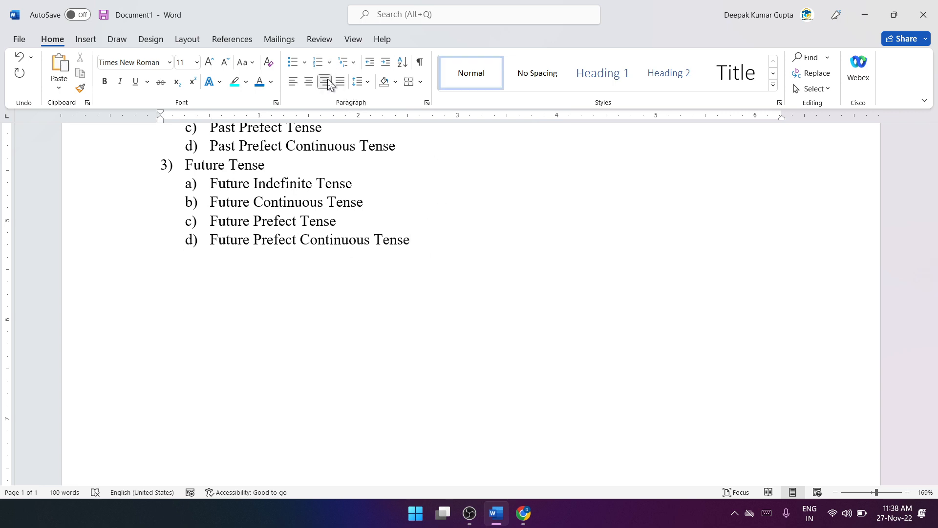
click(293, 82)
click(309, 82)
click(294, 82)
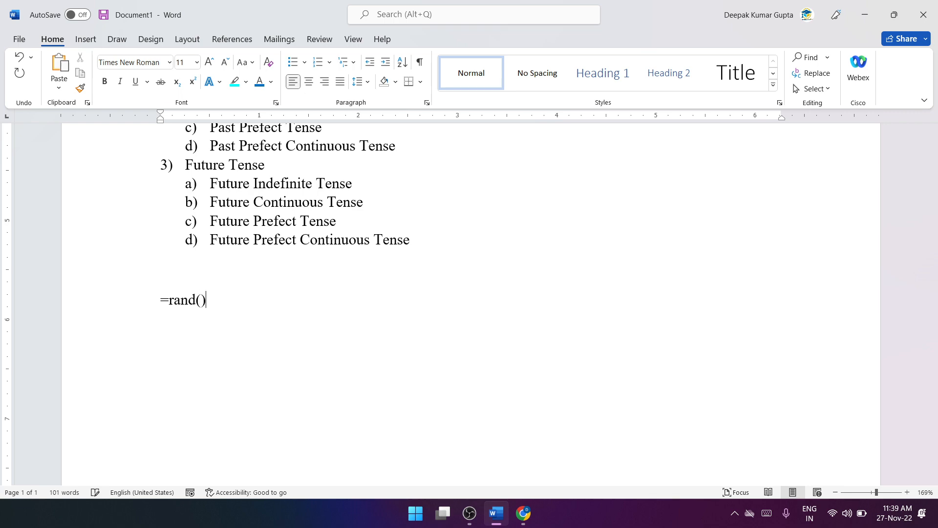
Step: Generate sample paragraphs below the multilevel list with =rand()
key(Return)
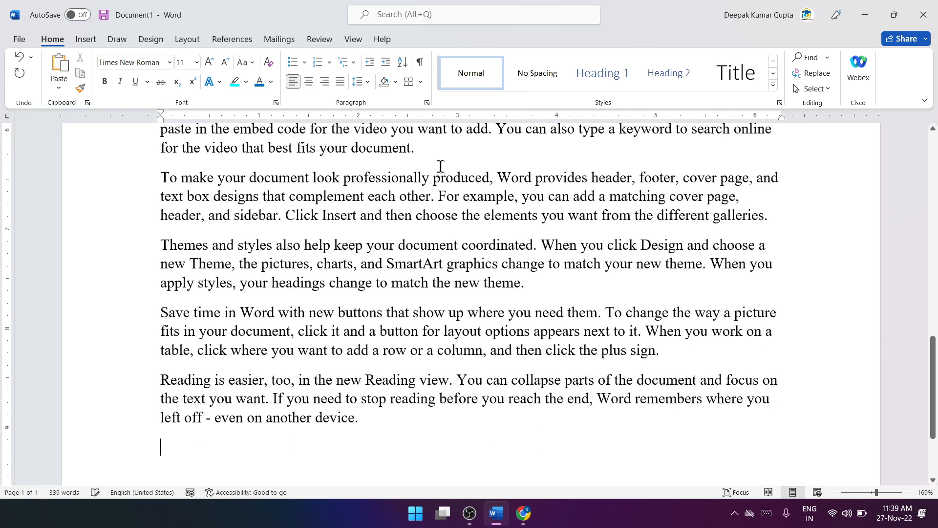
Step: Try right and centre alignment on the first two sample paragraphs, and return them to left alignment
scroll(478, 197, up, 3)
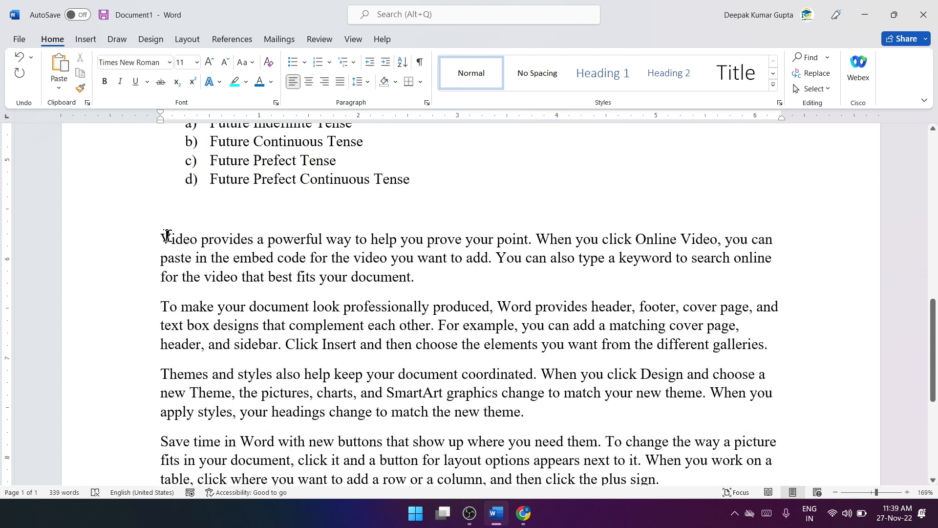
drag(167, 235, 776, 350)
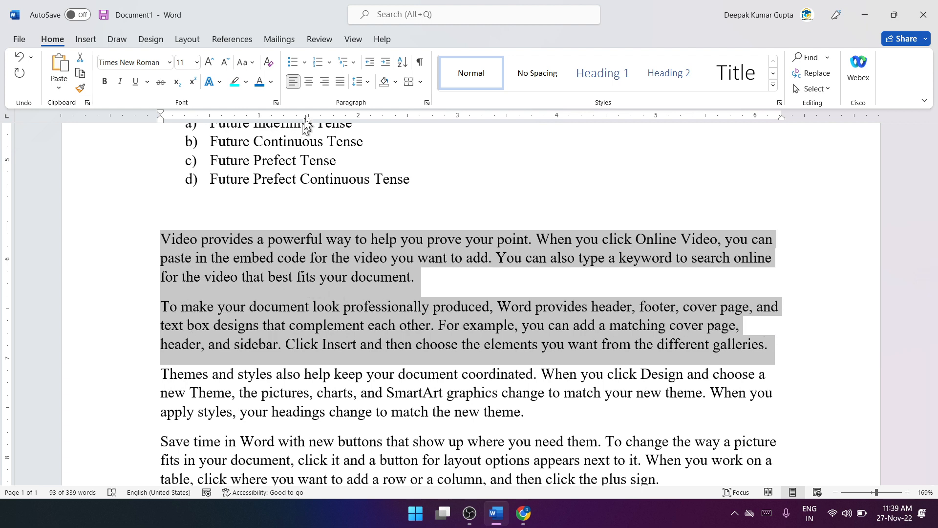
click(324, 81)
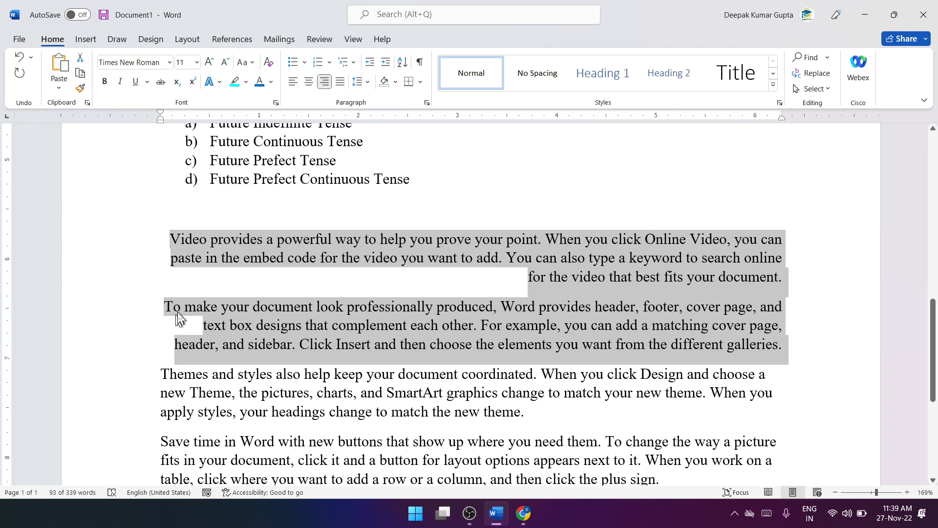
click(540, 369)
drag(783, 346, 166, 252)
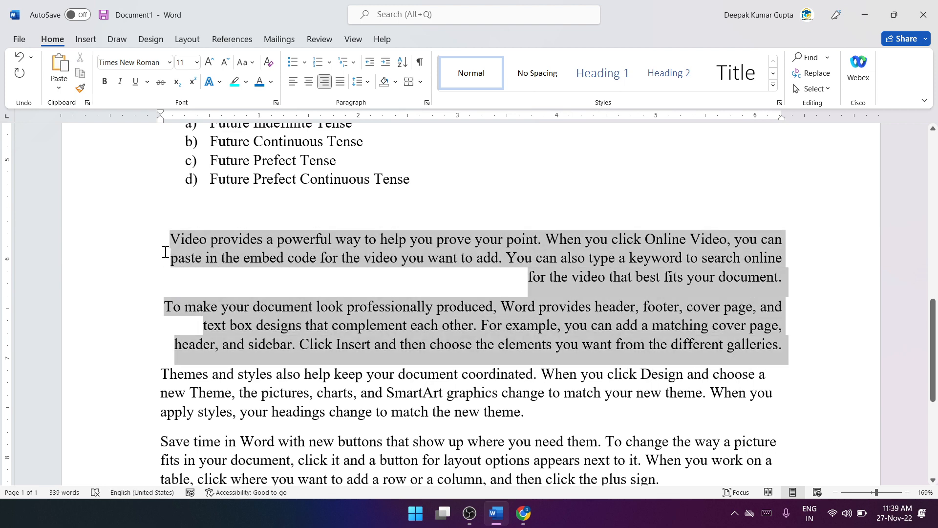
click(294, 83)
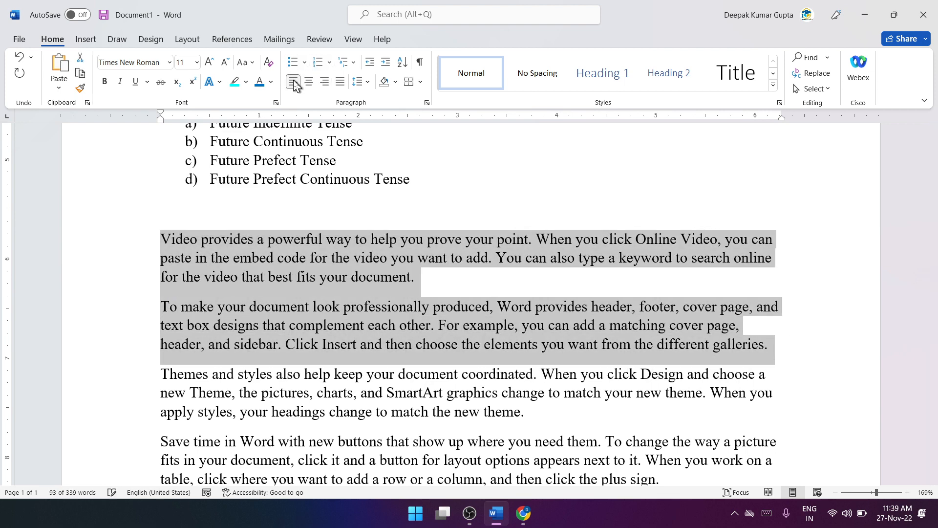
click(309, 82)
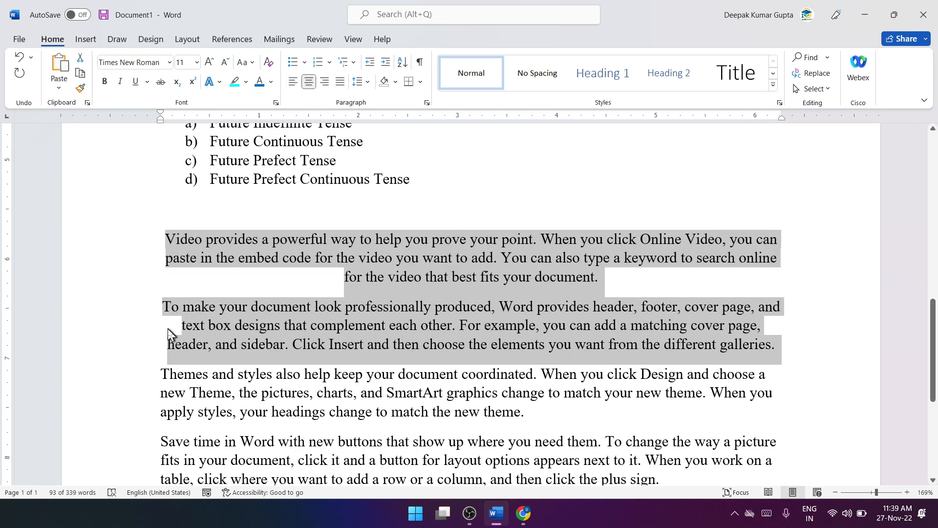
click(291, 84)
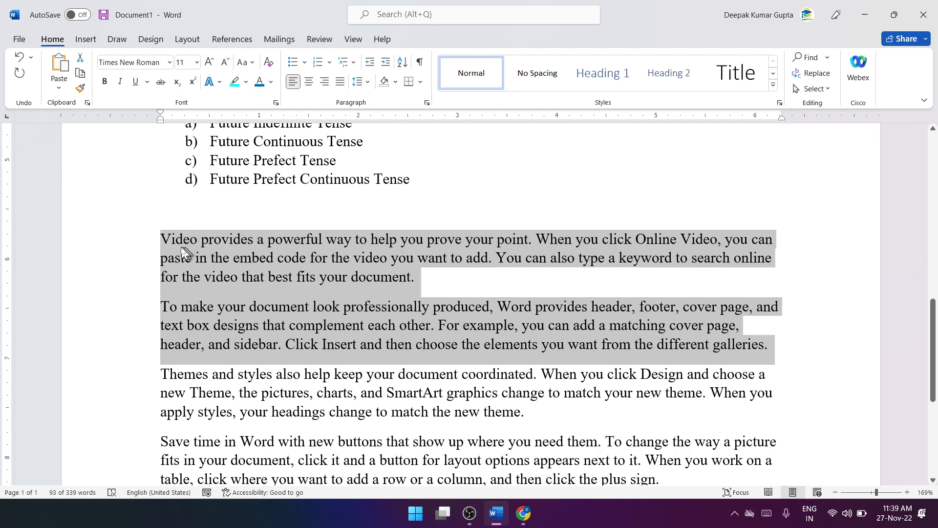
Step: Justify all five sample paragraphs, from Video provides to Reading is easier
scroll(173, 255, down, 3)
drag(380, 412, 164, 245)
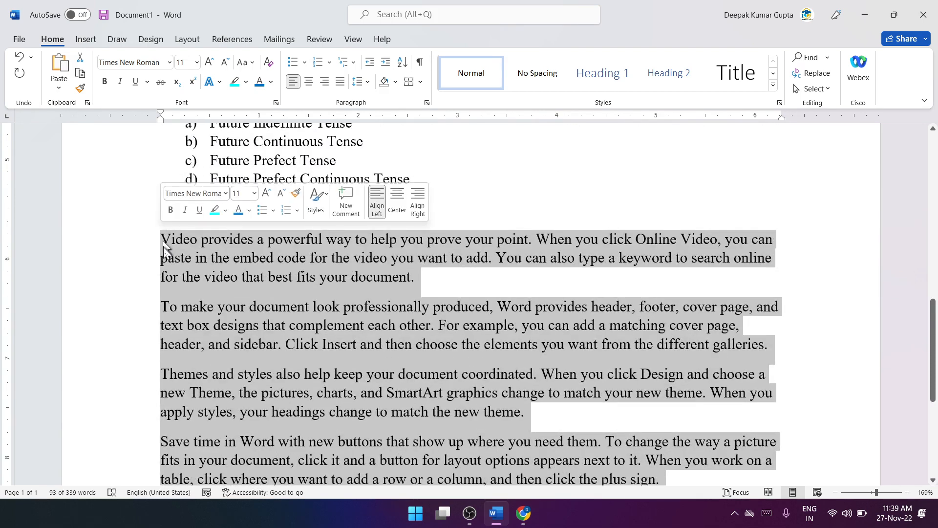
click(340, 82)
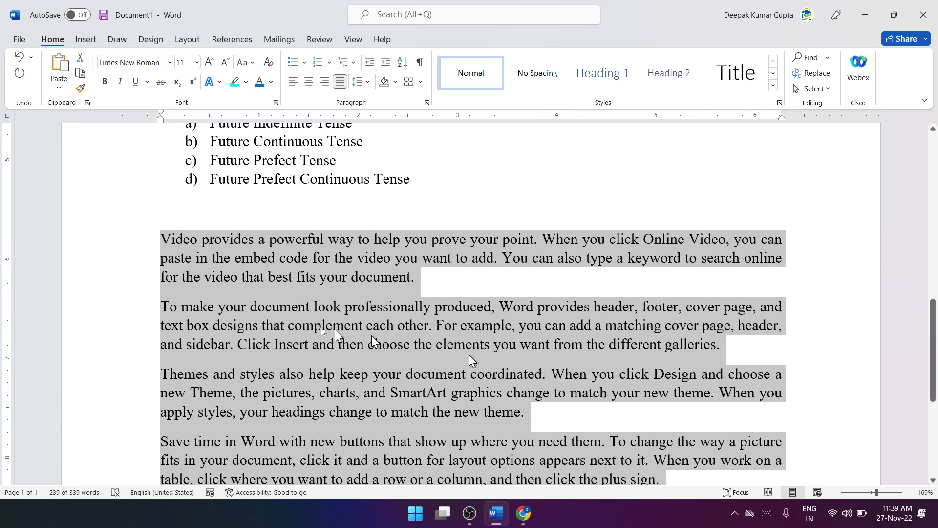
scroll(194, 328, down, 2)
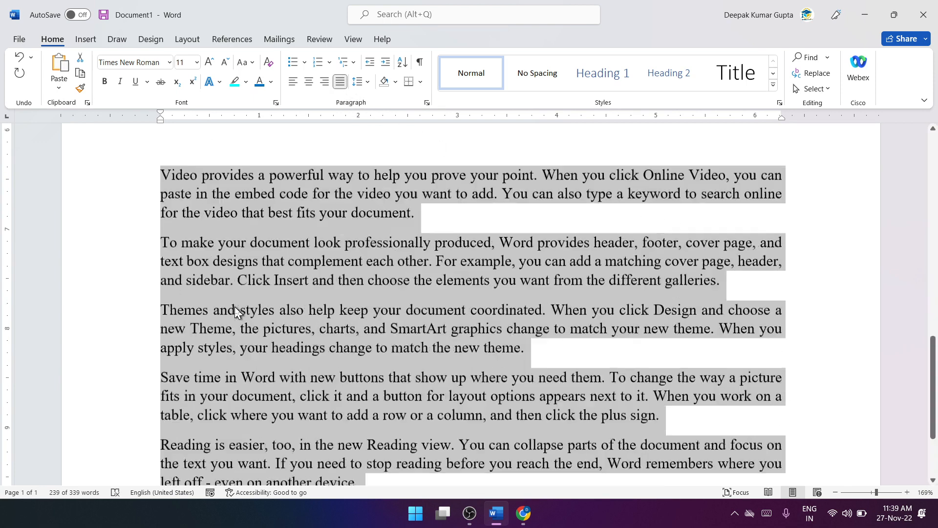
Step: Compare left, right and centre alignment on all five sample paragraphs, finishing with left alignment
click(293, 82)
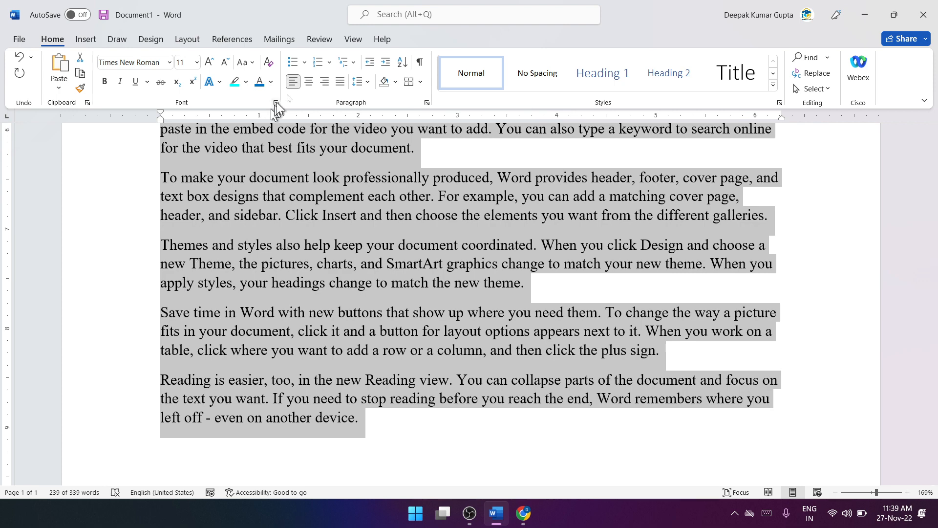
click(325, 82)
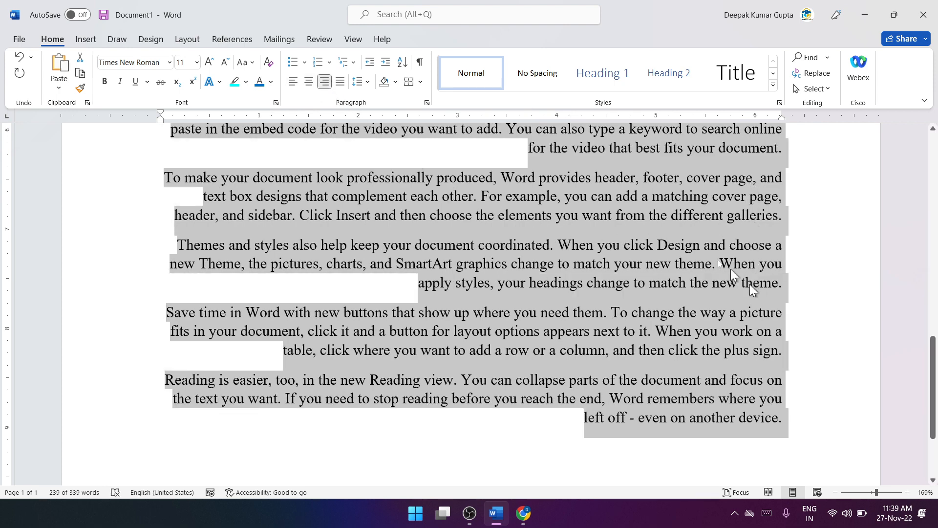
click(309, 82)
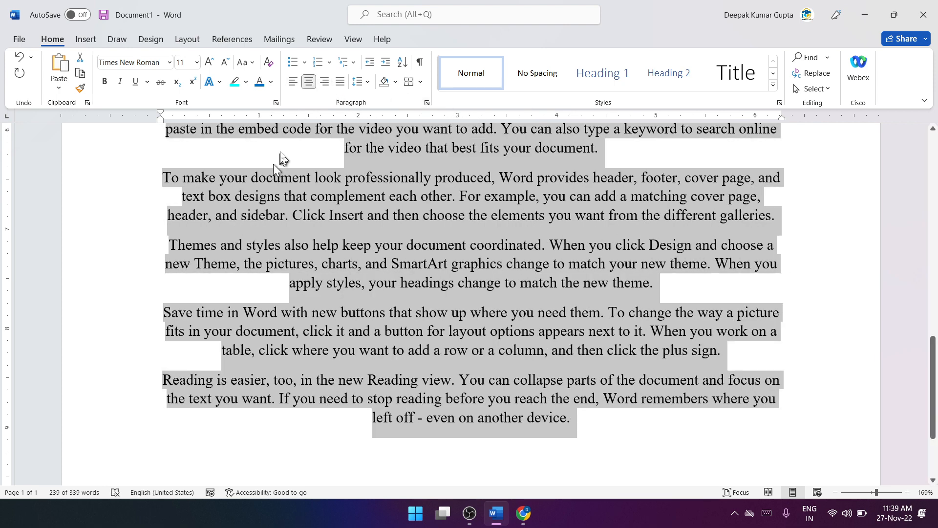
click(293, 81)
Step: Try right, centre and left alignment on the first two sample paragraphs, and justify them instead
scroll(298, 195, up, 5)
scroll(312, 220, down, 2)
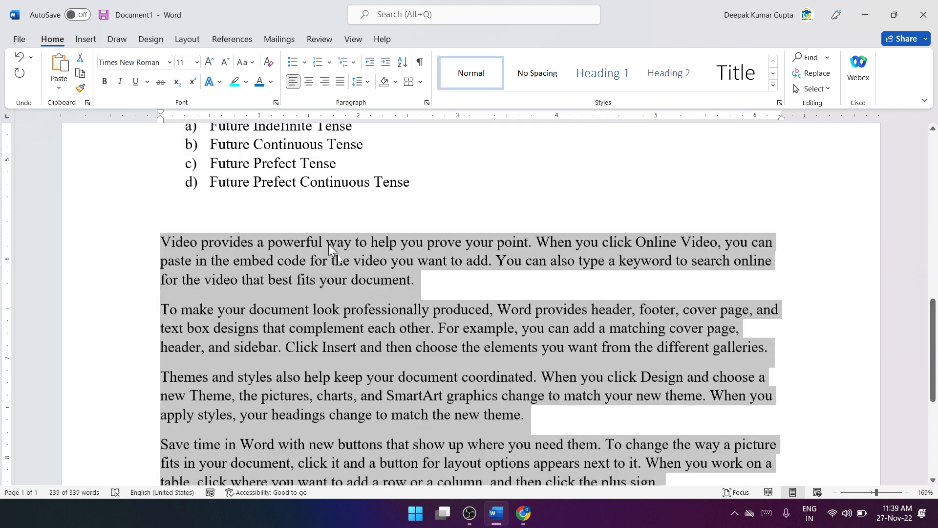
click(363, 277)
drag(760, 360, 174, 230)
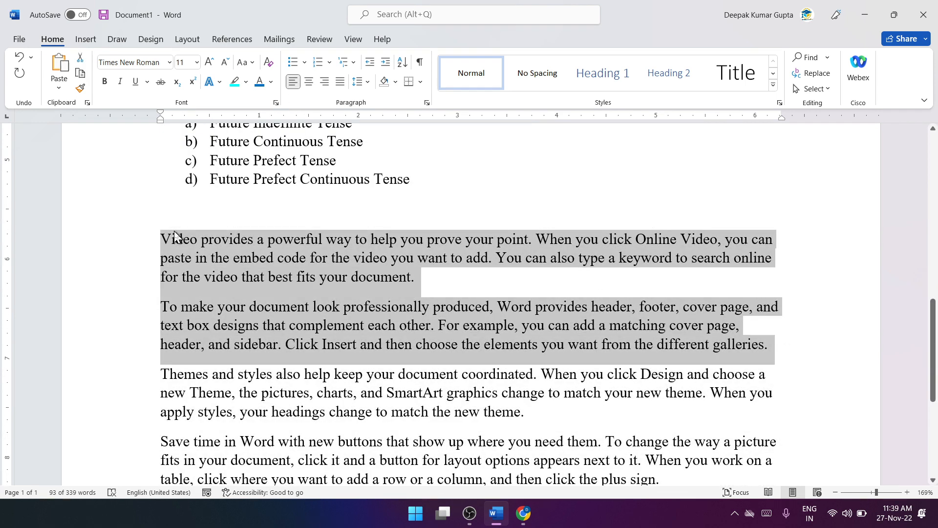
key(ctrl+r)
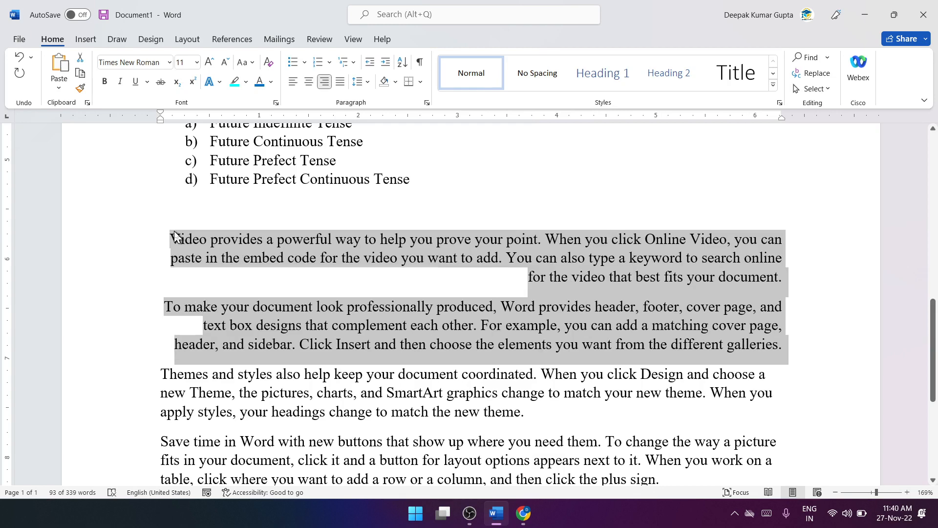
key(ctrl+e)
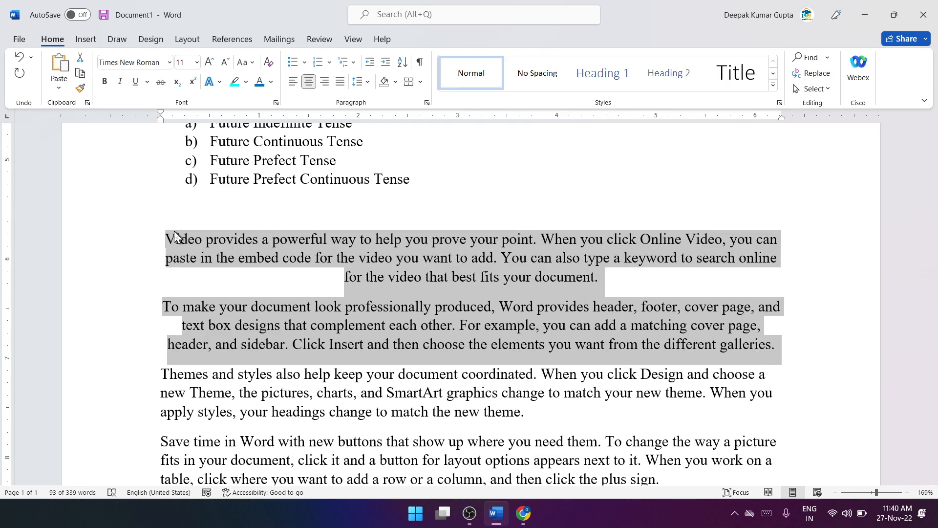
key(ctrl+l)
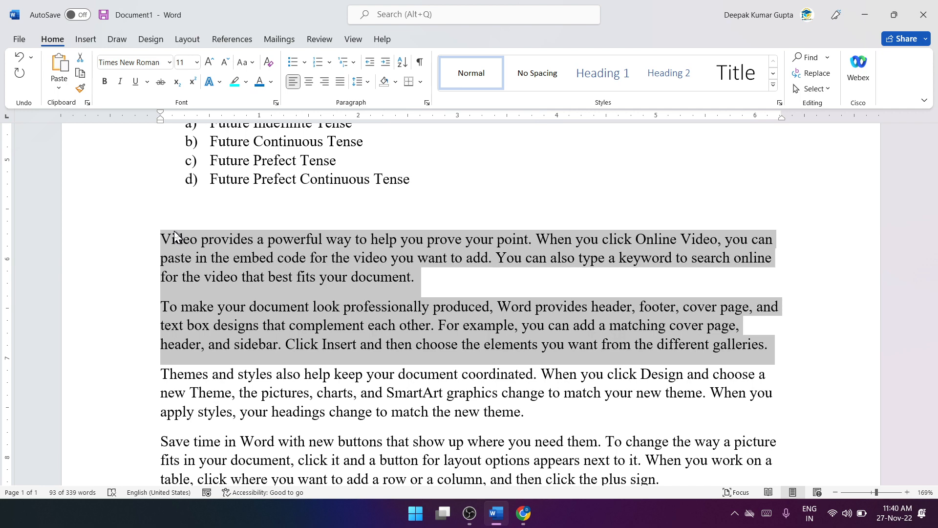
key(ctrl+j)
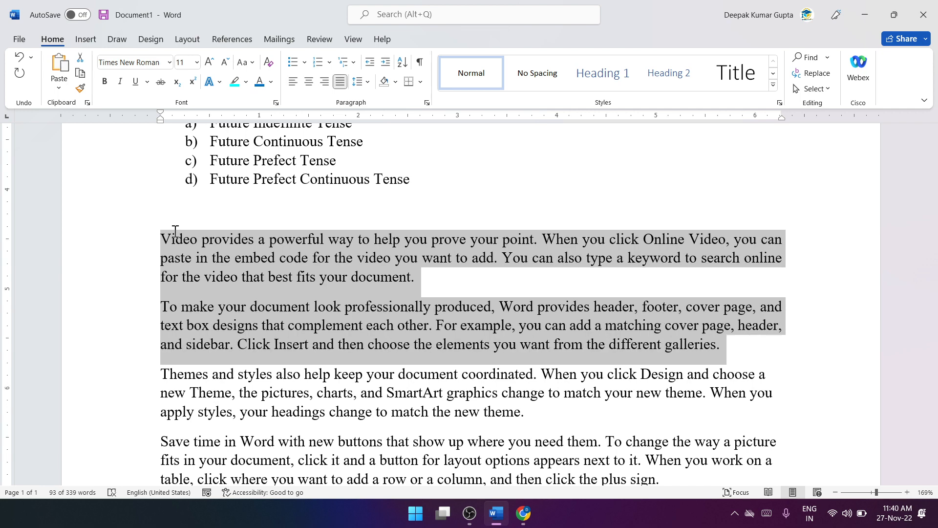
click(174, 231)
Step: Try right and centre alignment on the first heading and its bulleted list, and return them to left alignment
scroll(186, 235, up, 12)
scroll(357, 270, up, 3)
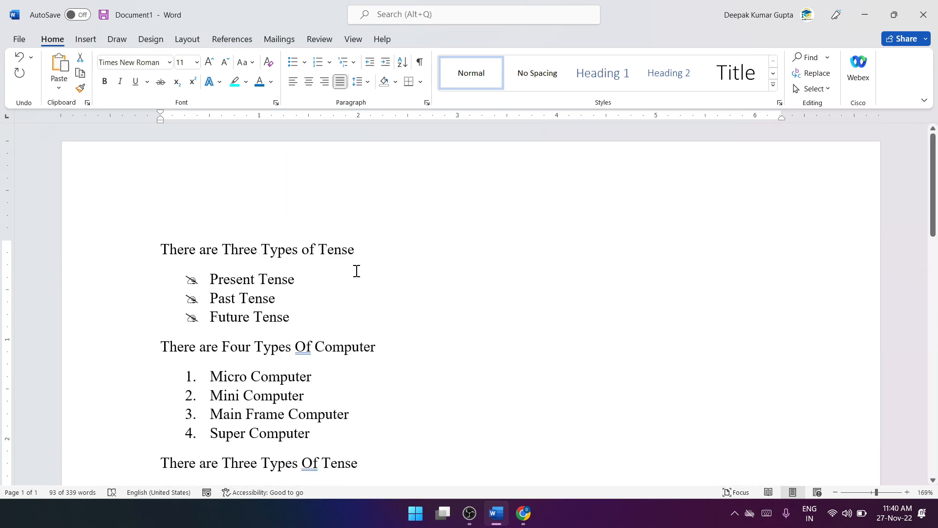
drag(289, 318, 142, 254)
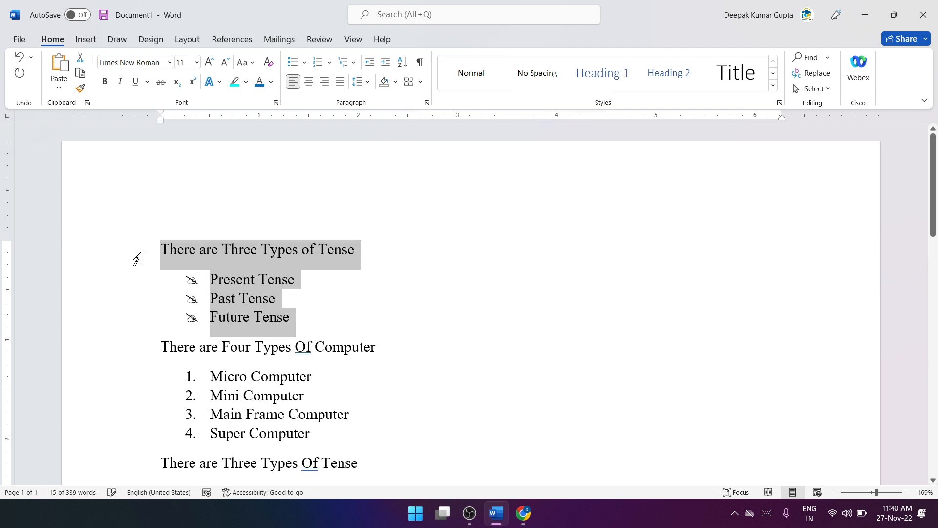
key(ctrl+r)
key(ctrl+e)
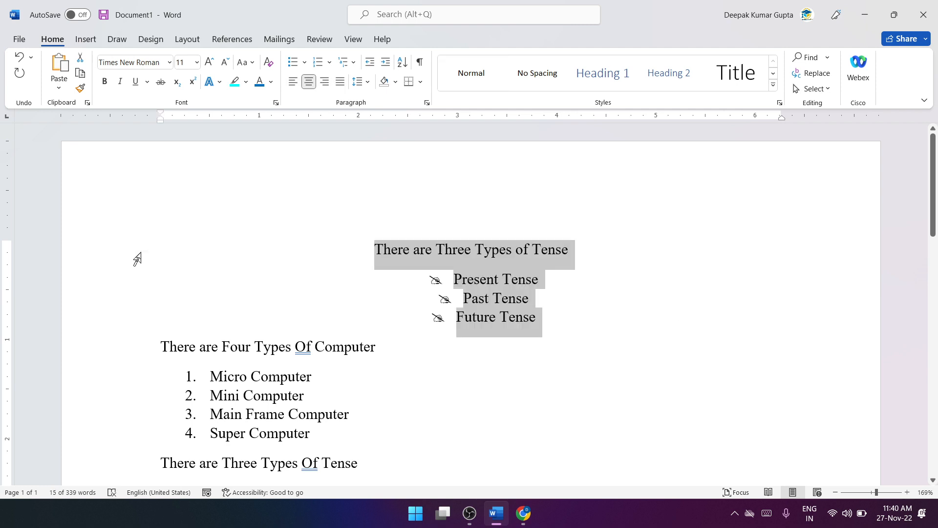
key(ctrl+l)
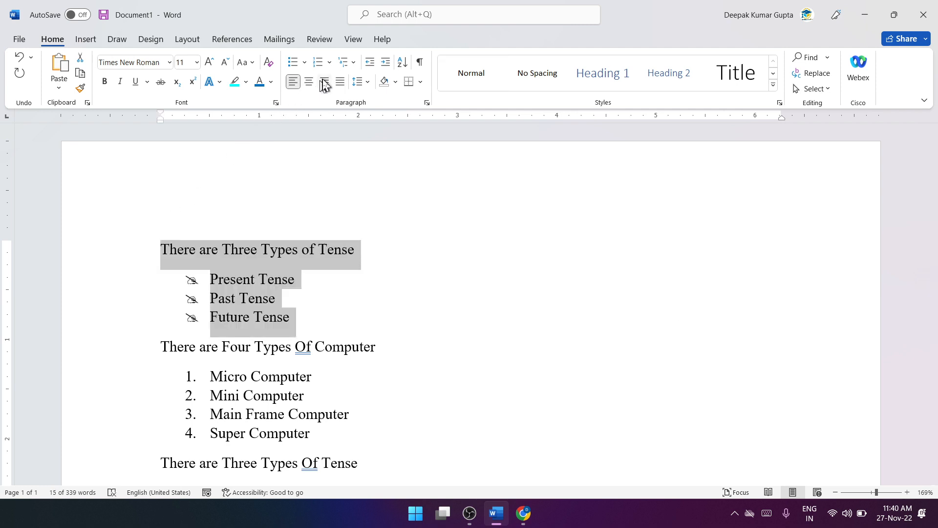
Step: Set the line spacing of the first three sample paragraphs, from Video provides to Themes and styles, to 2.0
scroll(306, 172, down, 5)
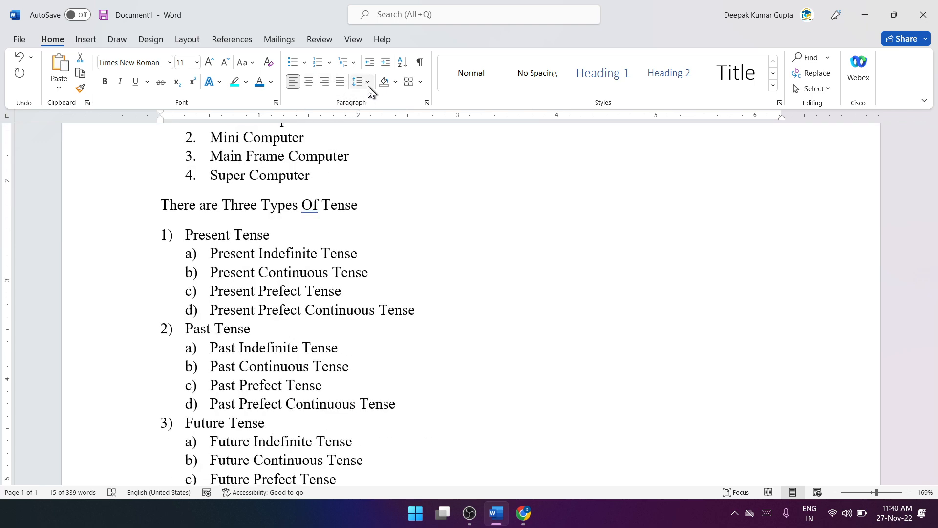
scroll(369, 159, down, 15)
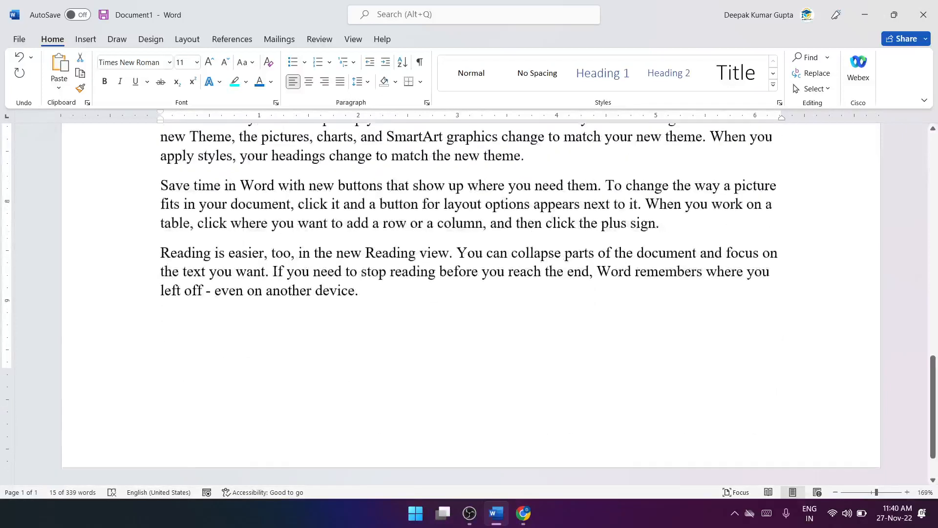
scroll(298, 266, up, 5)
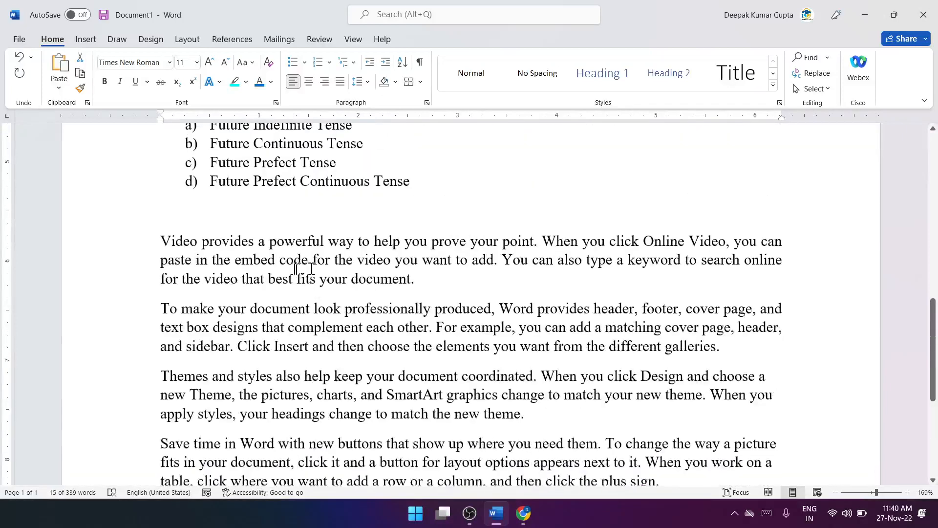
click(234, 280)
drag(527, 413, 166, 243)
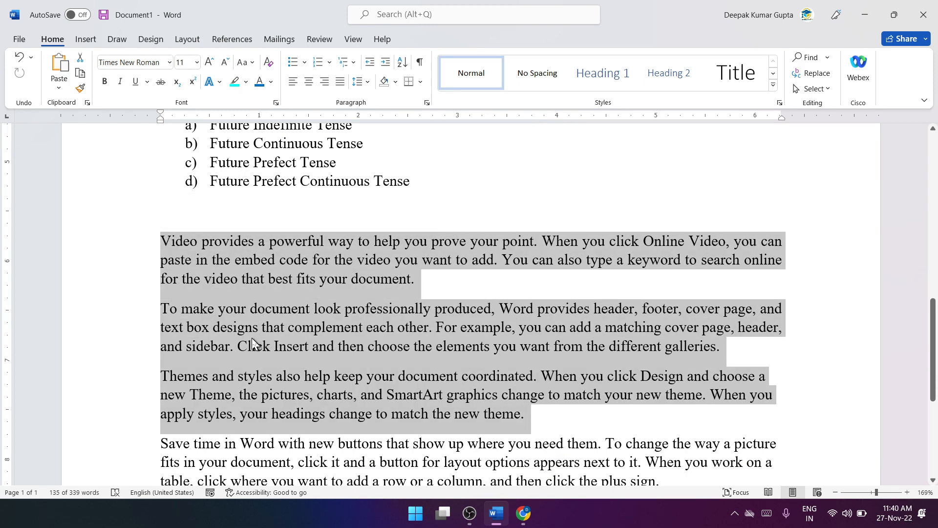
click(435, 381)
drag(528, 415, 161, 242)
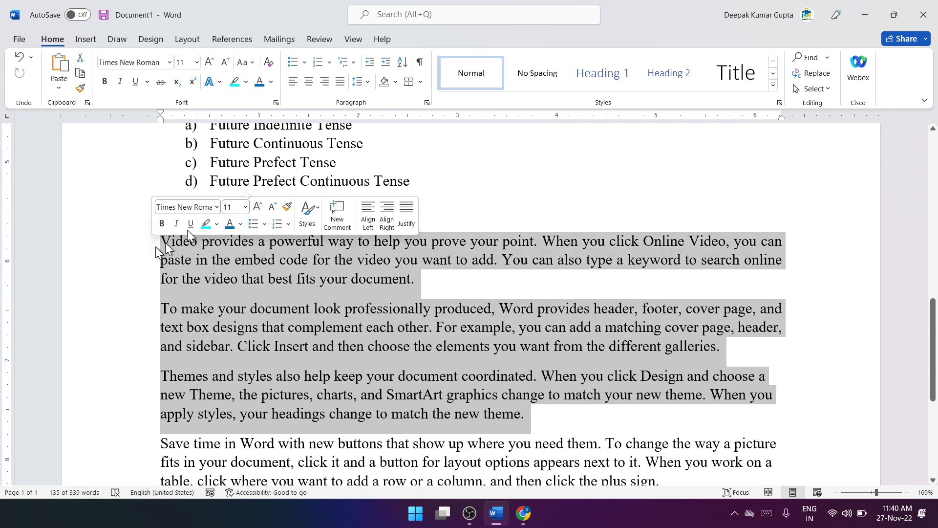
click(369, 82)
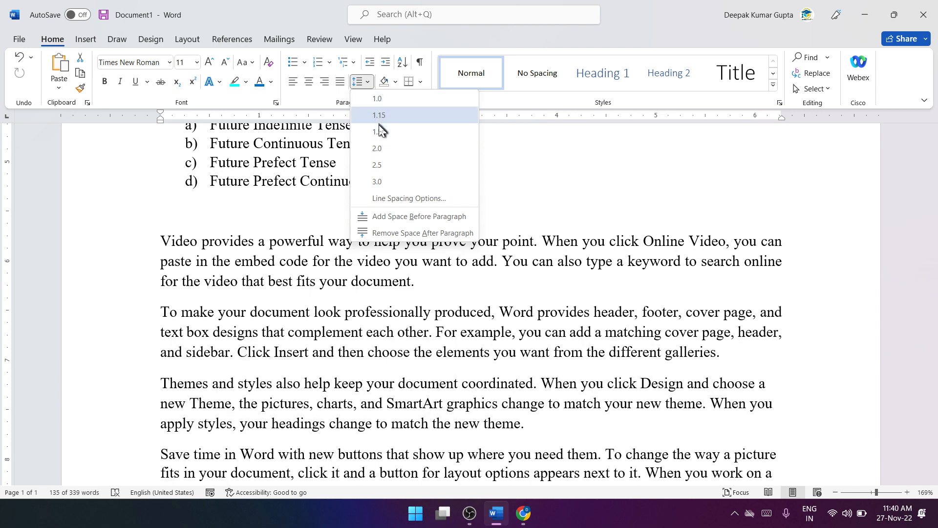
click(379, 148)
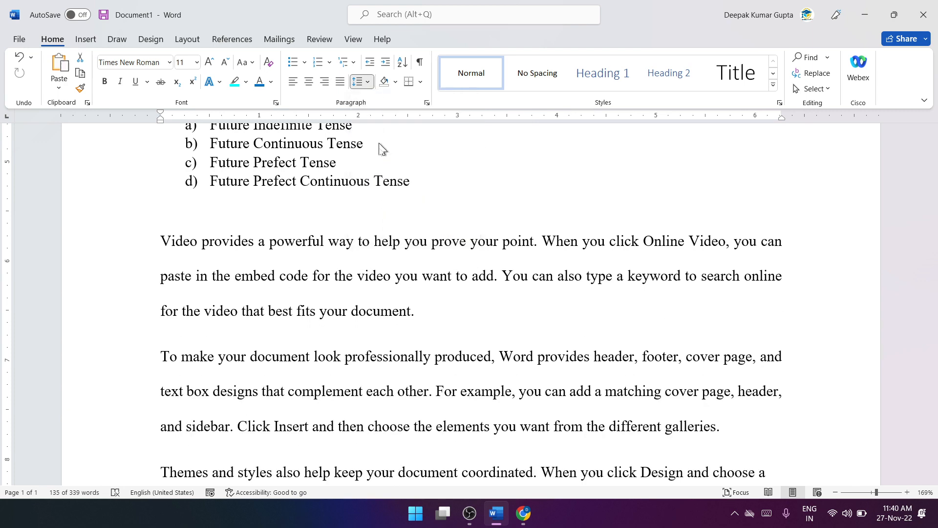
scroll(322, 293, down, 3)
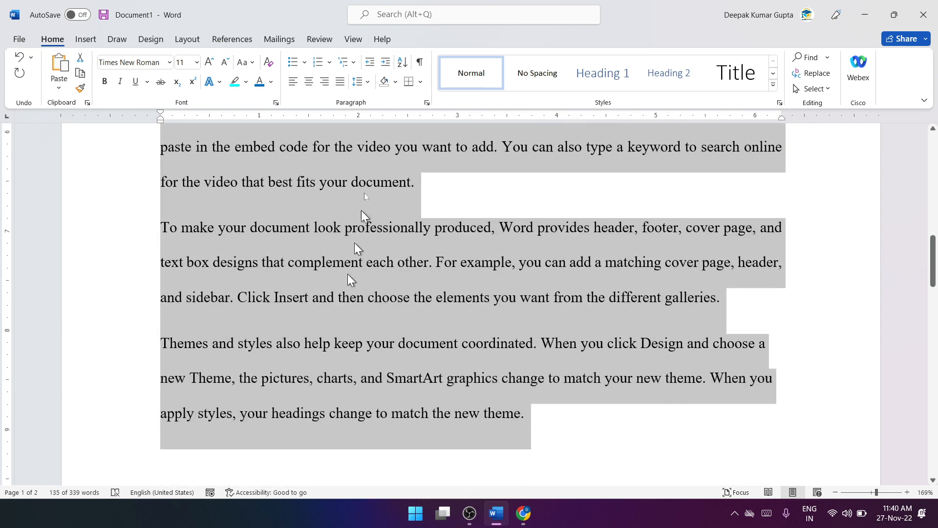
Step: Set the line spacing of the first three sample paragraphs to 1.15
click(370, 83)
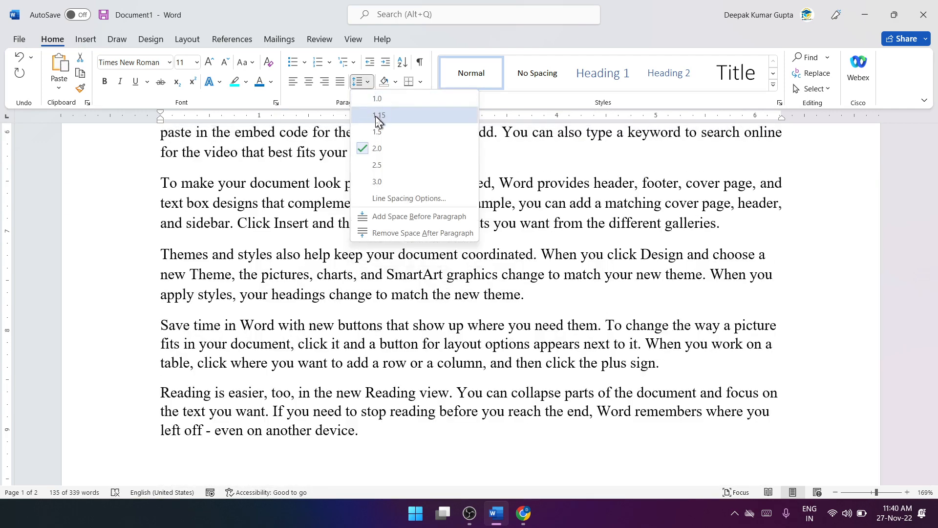
click(381, 116)
scroll(401, 196, up, 3)
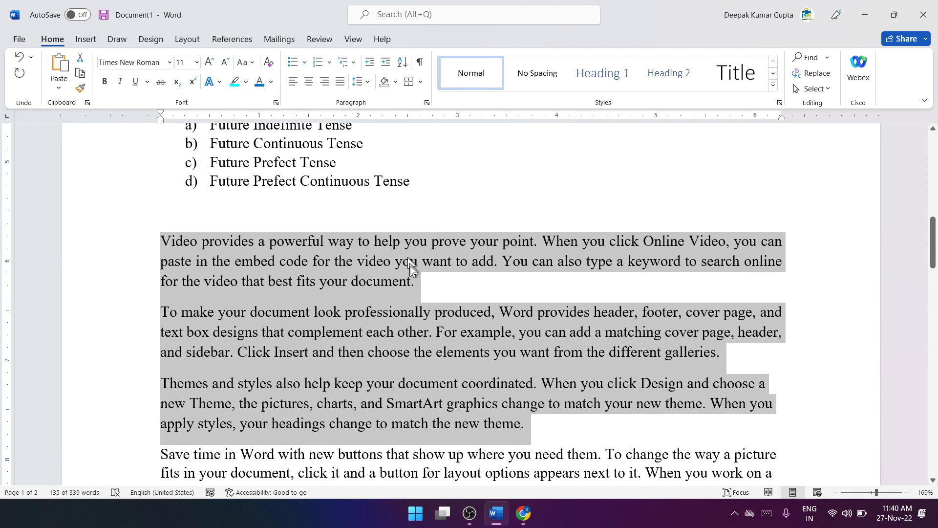
click(437, 294)
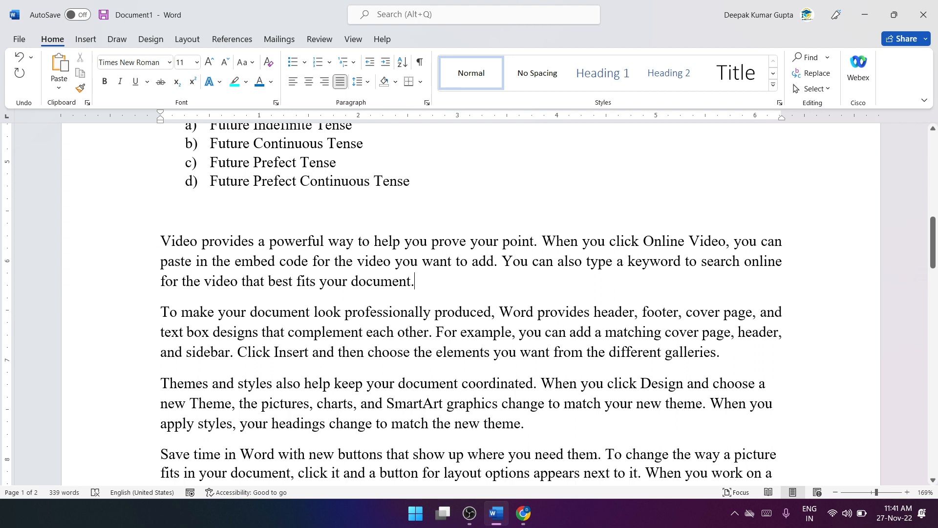
Step: Try increasing the indent of the first two sample paragraphs by several levels, and decrease it back to the margin
drag(161, 240, 725, 353)
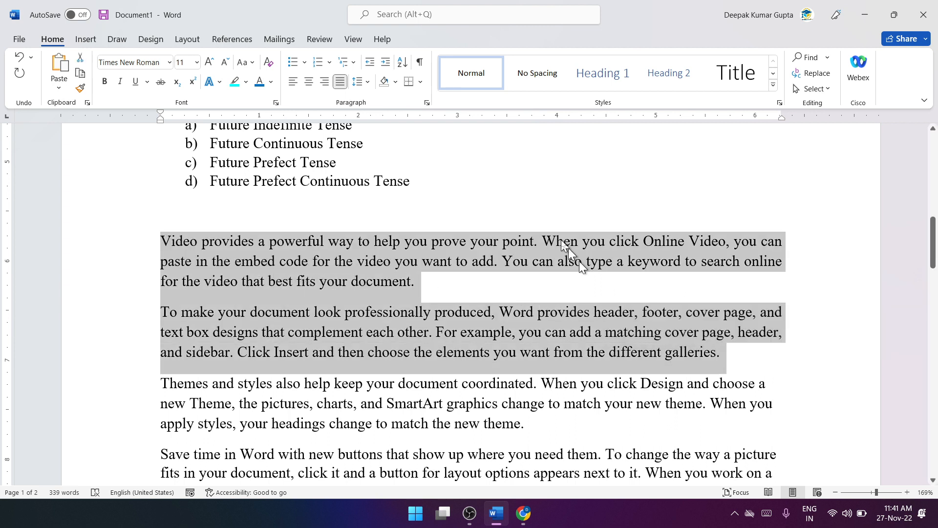
click(386, 62)
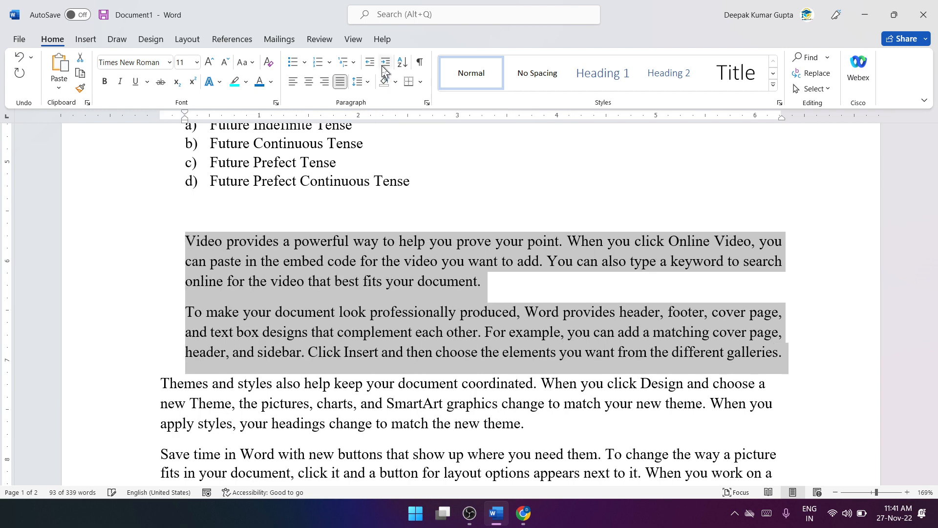
click(384, 65)
click(385, 65)
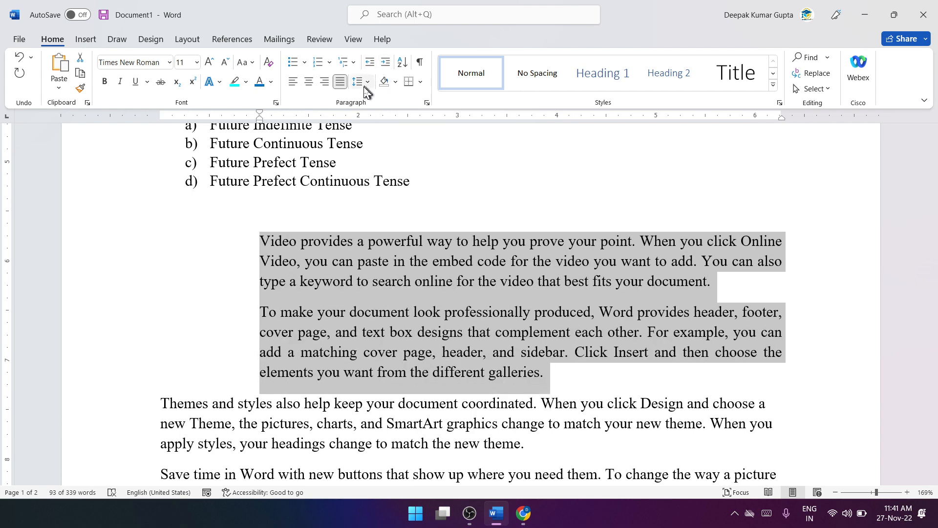
click(374, 61)
click(373, 62)
click(375, 62)
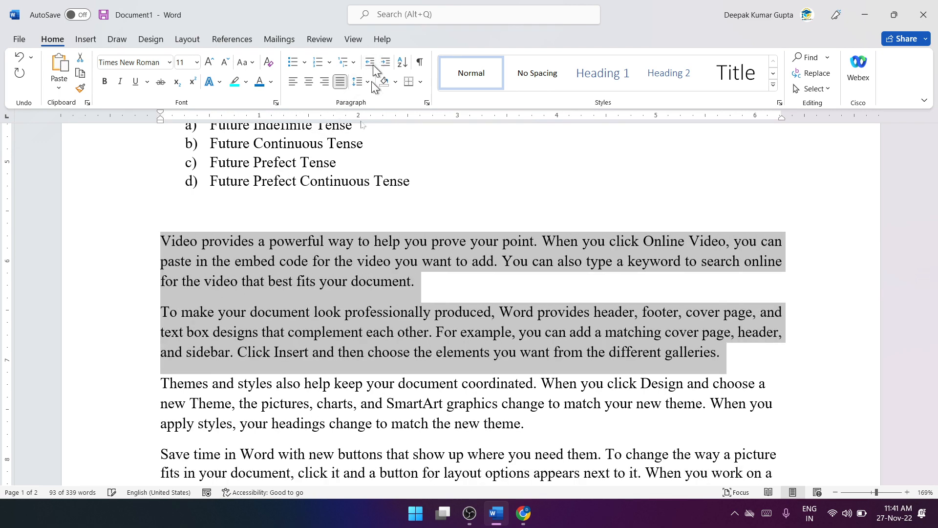
click(319, 257)
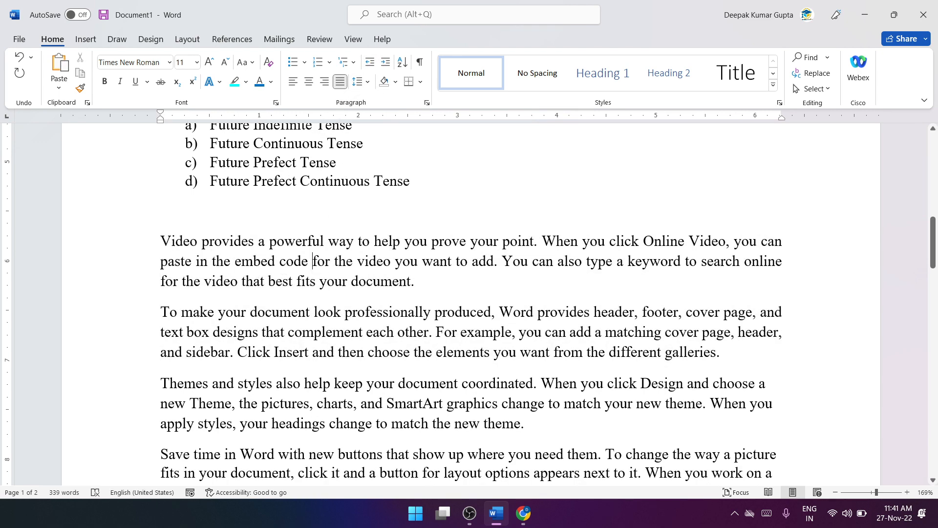
Step: Try a larger indent on only the first sample paragraph, Video provides, and decrease it back to the margin
drag(161, 242, 410, 282)
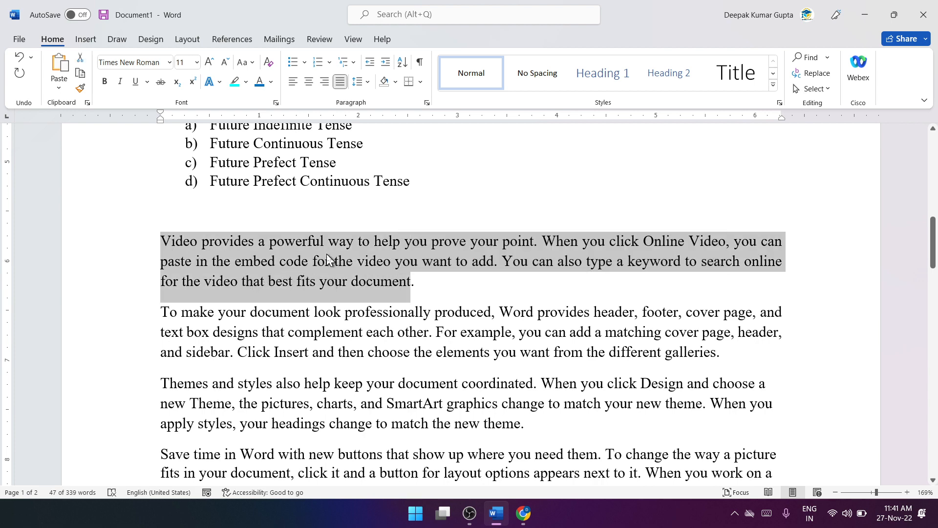
click(384, 63)
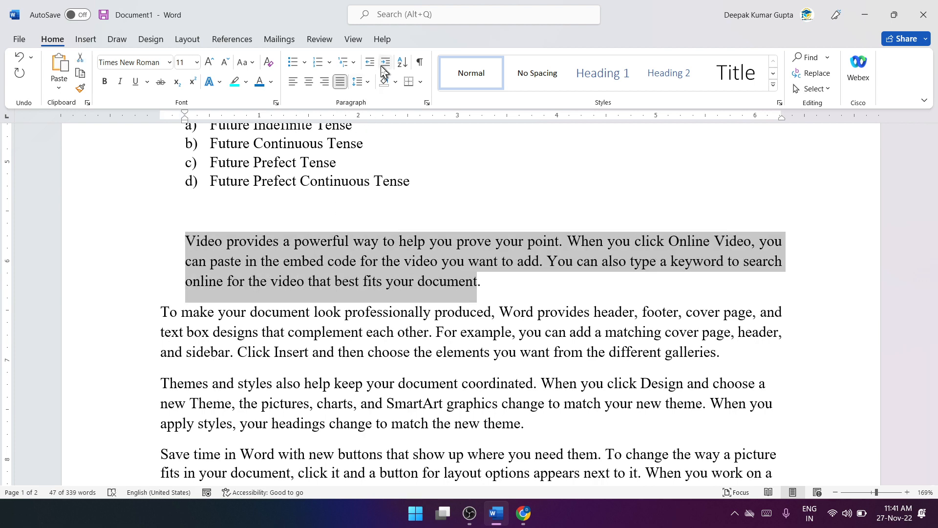
click(384, 67)
click(384, 67)
click(372, 64)
click(372, 64)
click(372, 64)
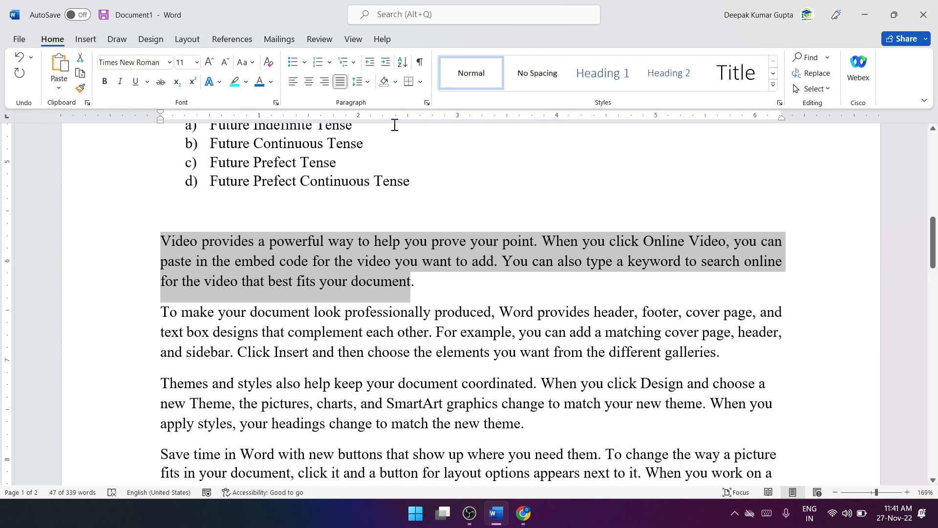
click(398, 279)
Step: Apply light blue shading to the first three sample paragraphs, from Video provides to Themes and styles
scroll(398, 279, down, 2)
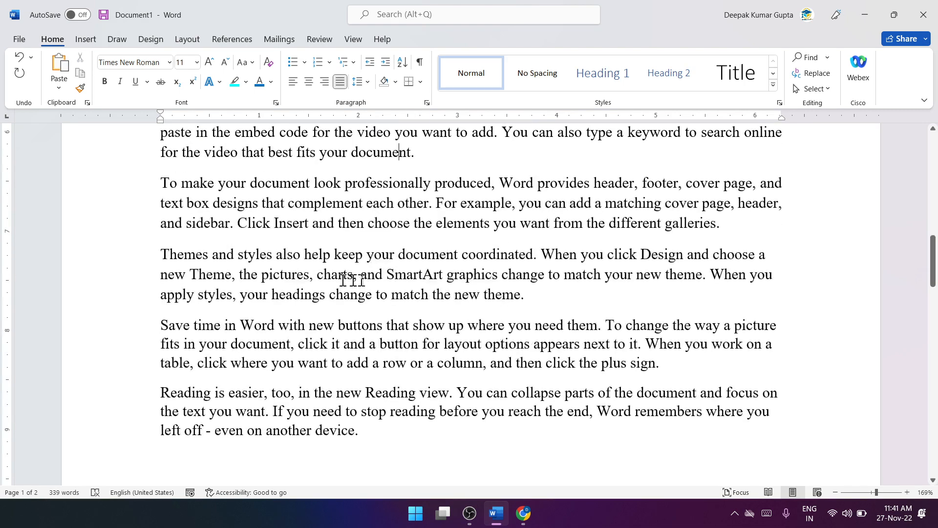
scroll(484, 300, up, 2)
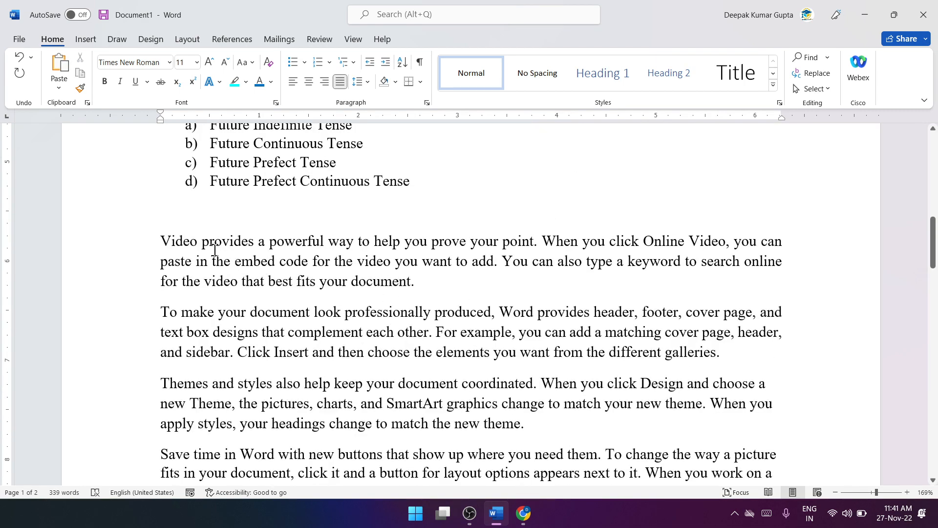
drag(161, 240, 523, 424)
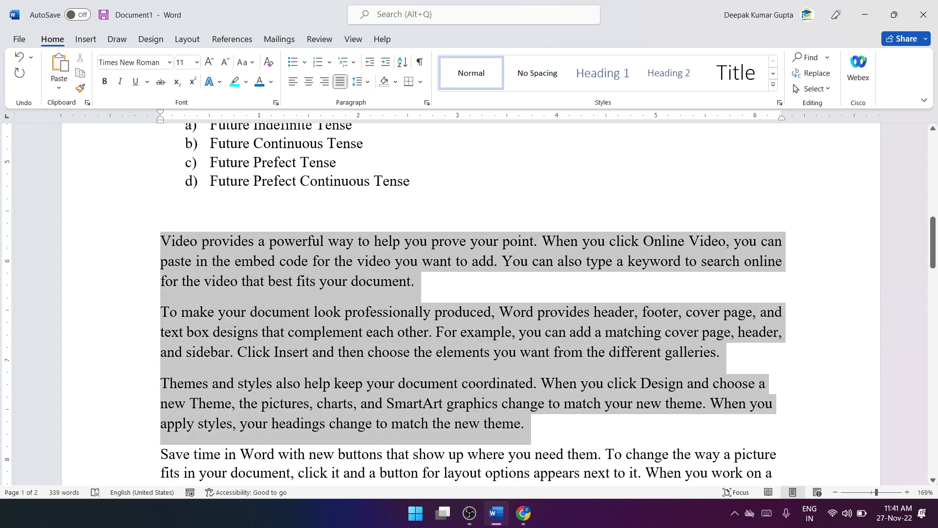
click(395, 82)
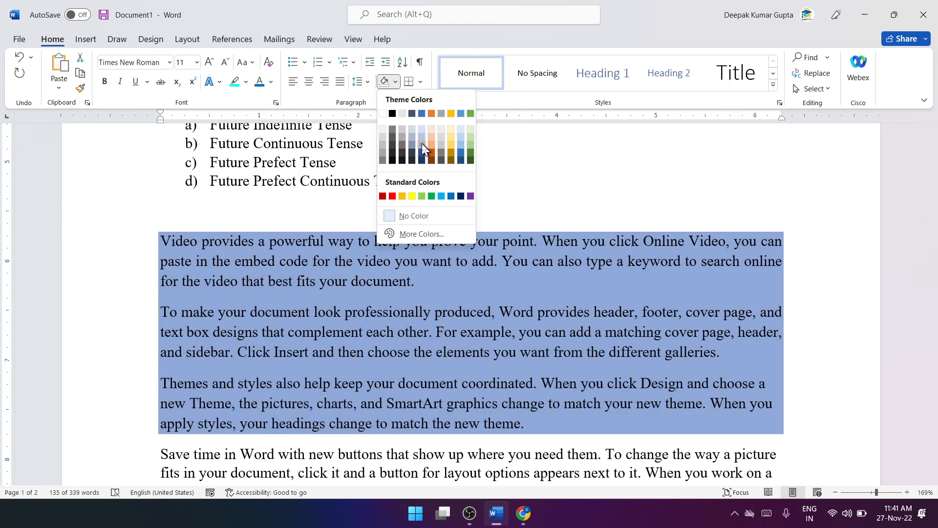
click(422, 143)
Step: Apply light gold shading to the last two sample paragraphs, Save time in Word and Reading is easier
scroll(325, 329, down, 2)
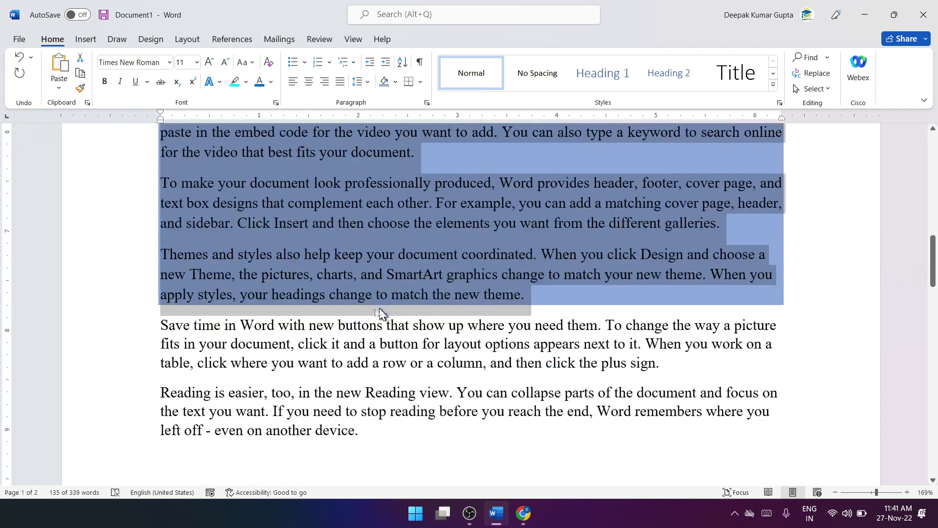
click(317, 320)
drag(365, 431, 164, 322)
click(400, 83)
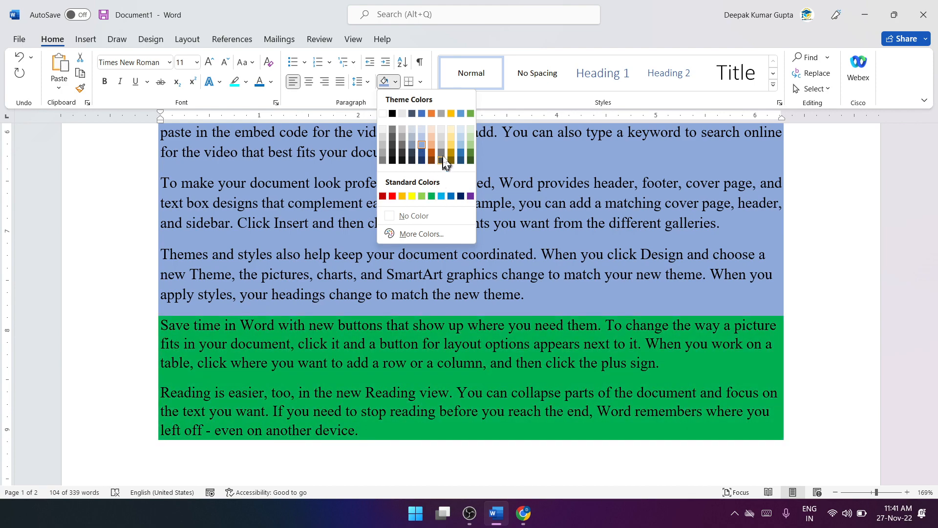
click(452, 145)
scroll(452, 144, up, 2)
scroll(471, 303, up, 10)
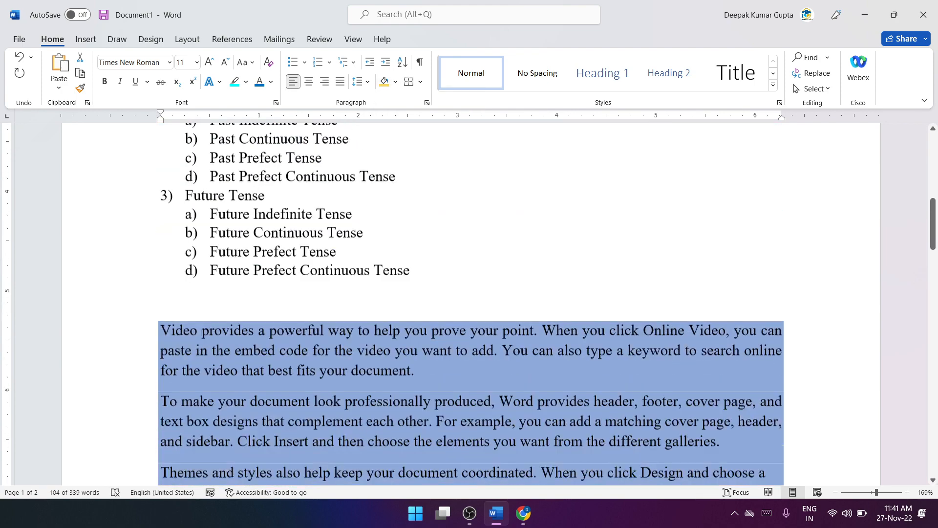
scroll(430, 248, down, 10)
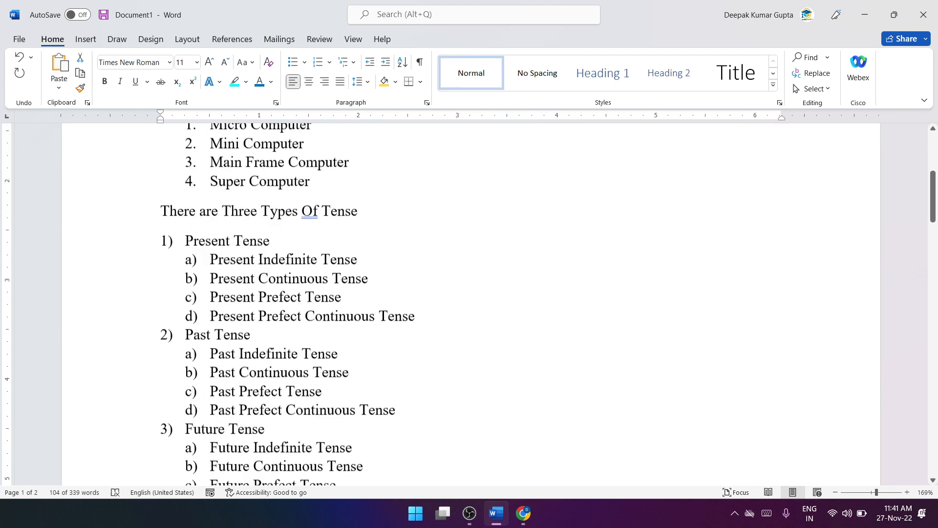
drag(423, 243, 167, 237)
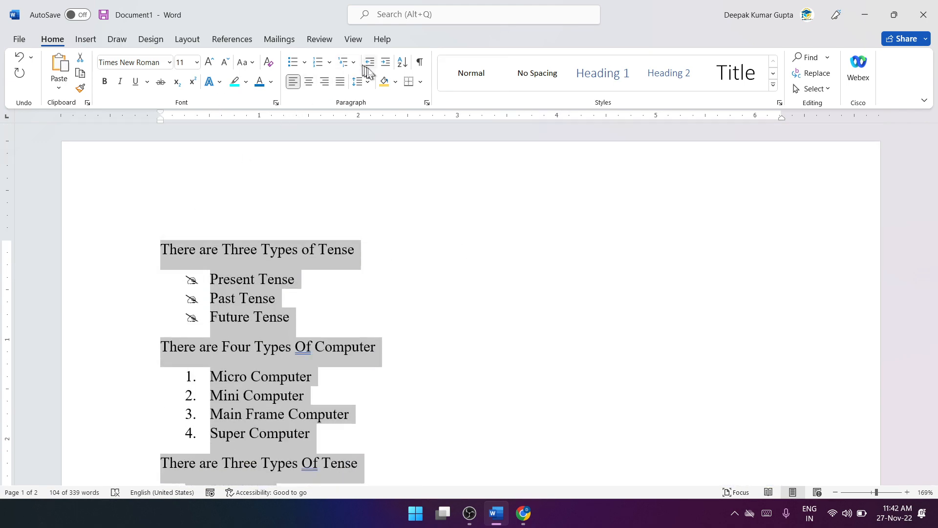
click(395, 82)
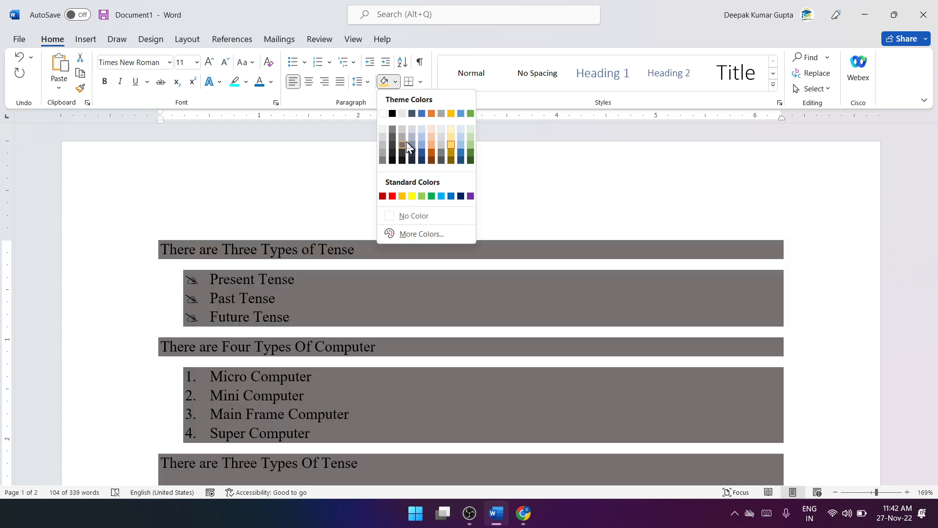
click(569, 176)
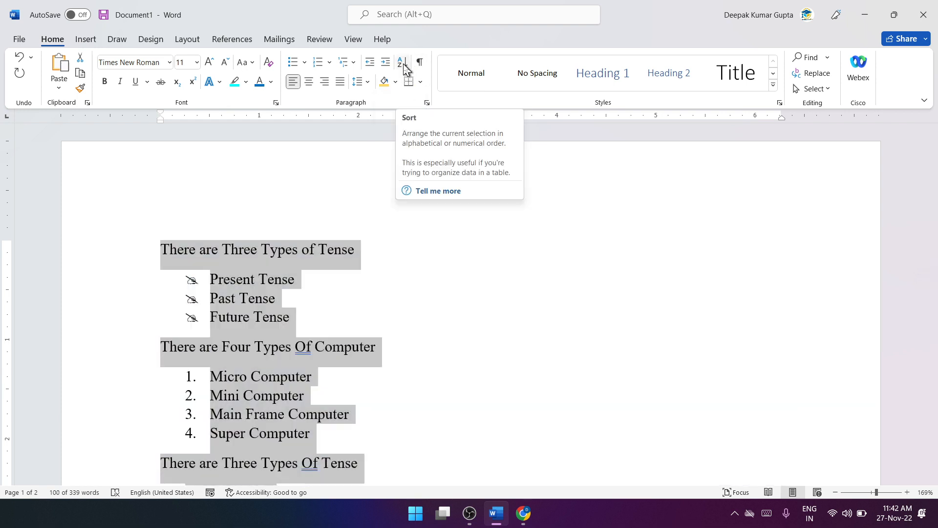
Step: Enter two first names on separate lines at the start of the blank second page
scroll(400, 293, down, 12)
click(400, 294)
scroll(400, 293, down, 3)
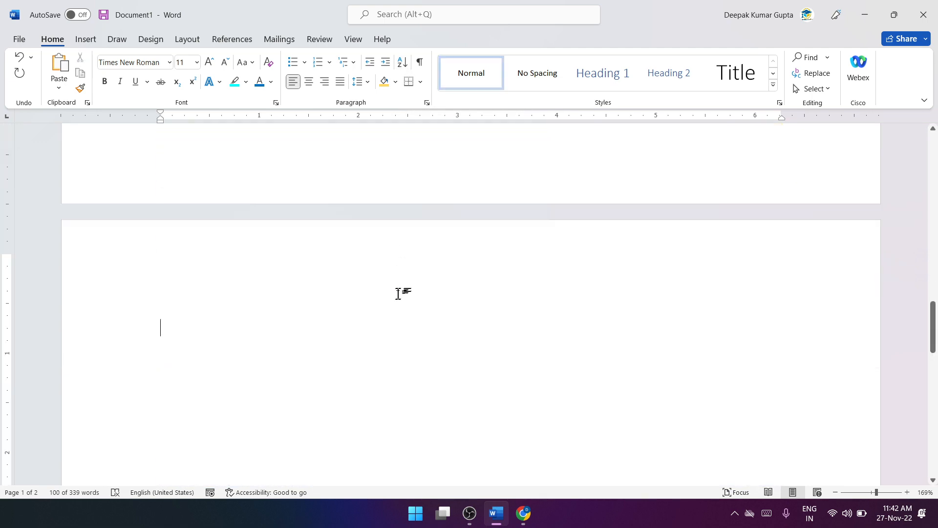
scroll(379, 289, up, 1)
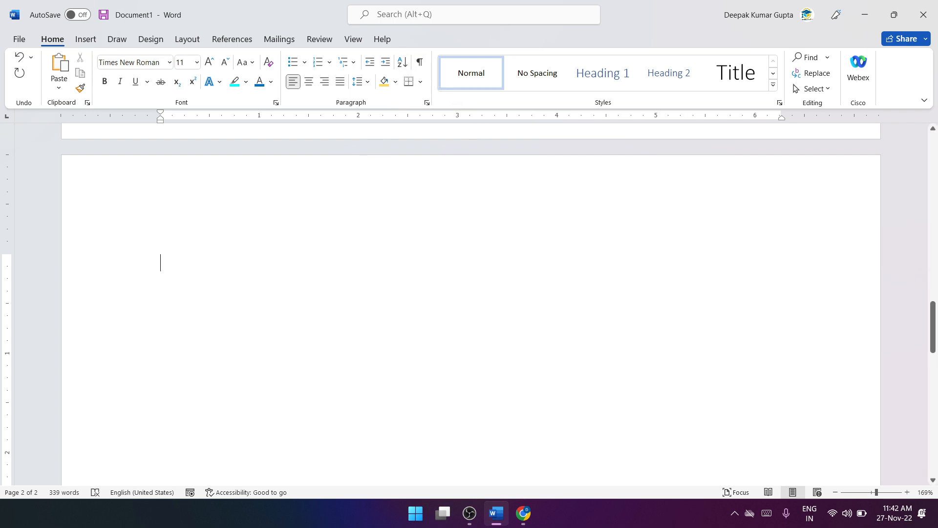
text(Dee)
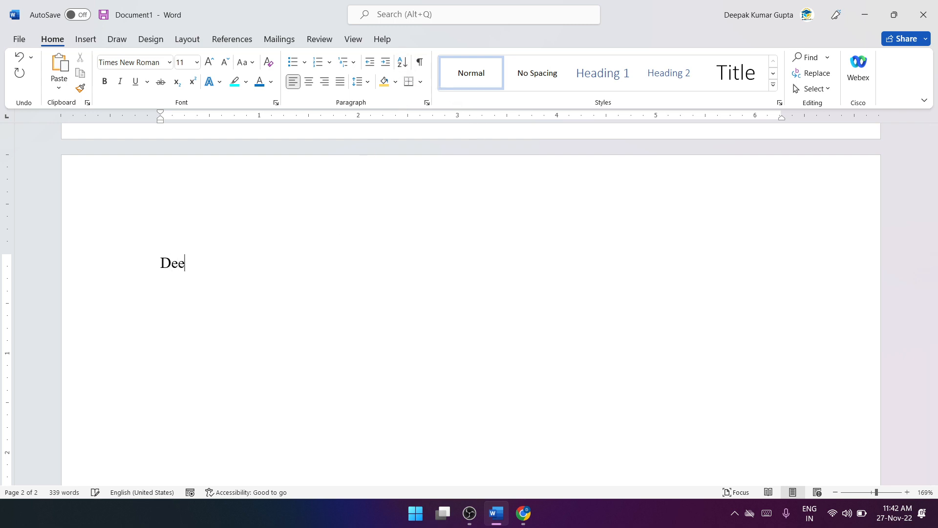
text(pak)
text(Pn)
text(nkaj)
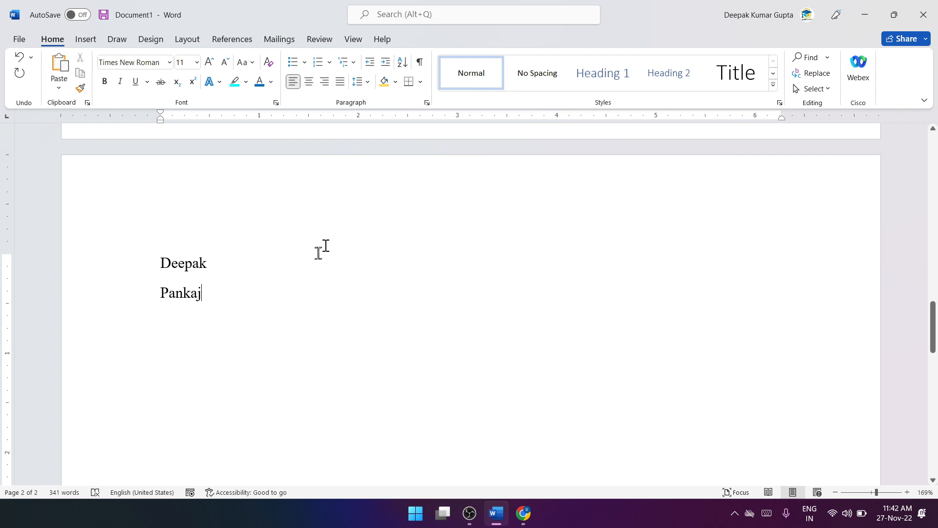
Step: Replace the first name on the second page with the tab-separated headings Name, Class and Date Of Birth
click(290, 264)
drag(291, 263, 160, 263)
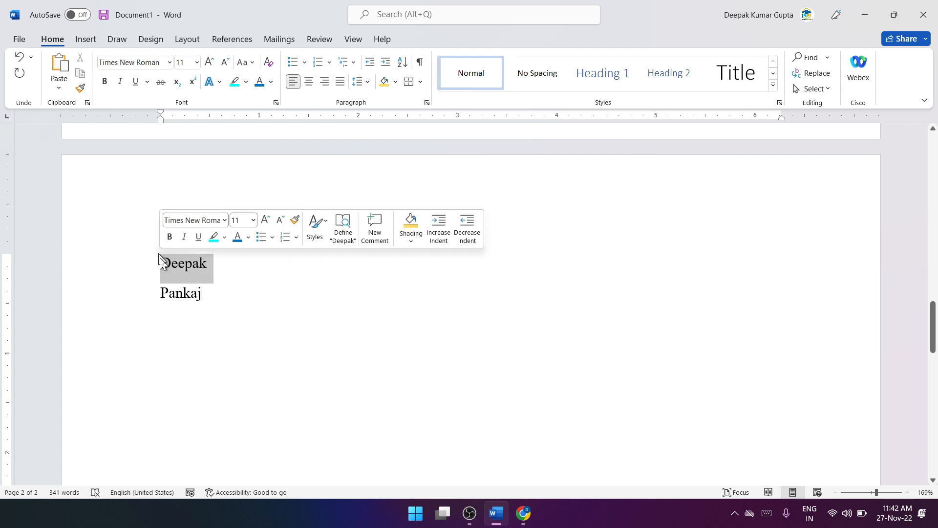
text(Name)
key(Tab)
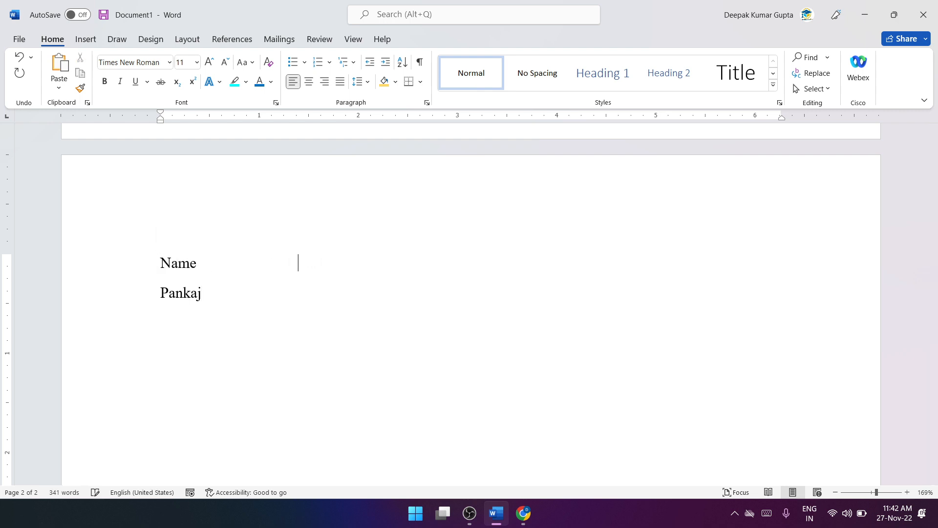
text(Age)
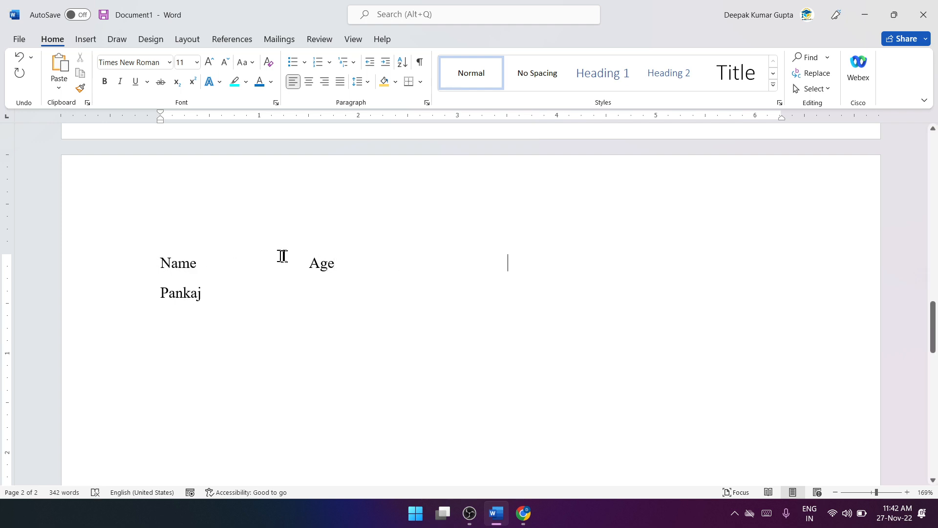
drag(306, 263, 338, 263)
text(Cla)
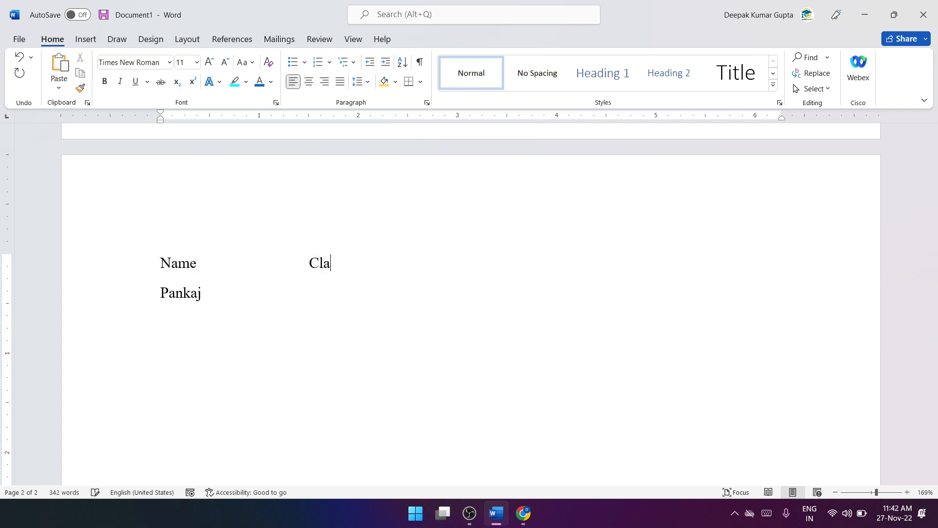
text(ss				Date Of Birth)
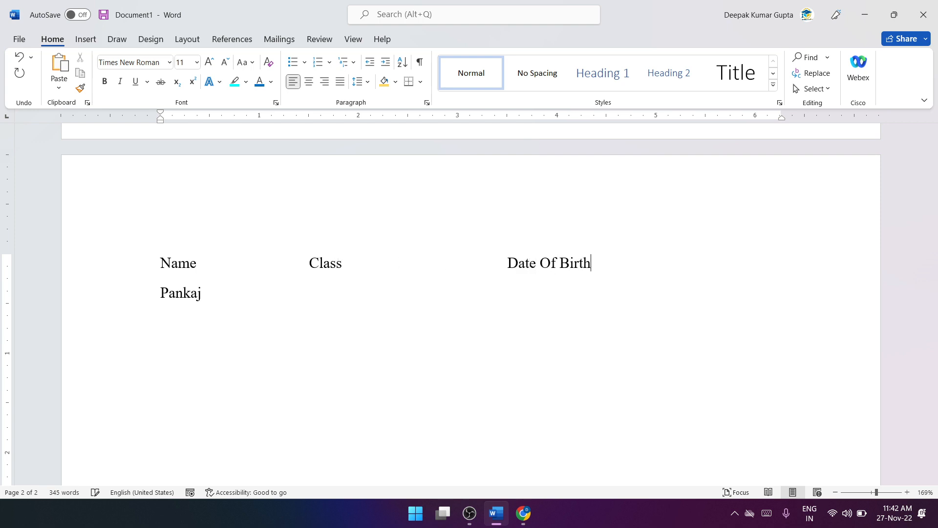
Step: Complete the first student's row below the headings with class 10 and a date of birth, aligned using tabs
click(313, 287)
text(10)
key(Tab)
text(01-01-2003 )
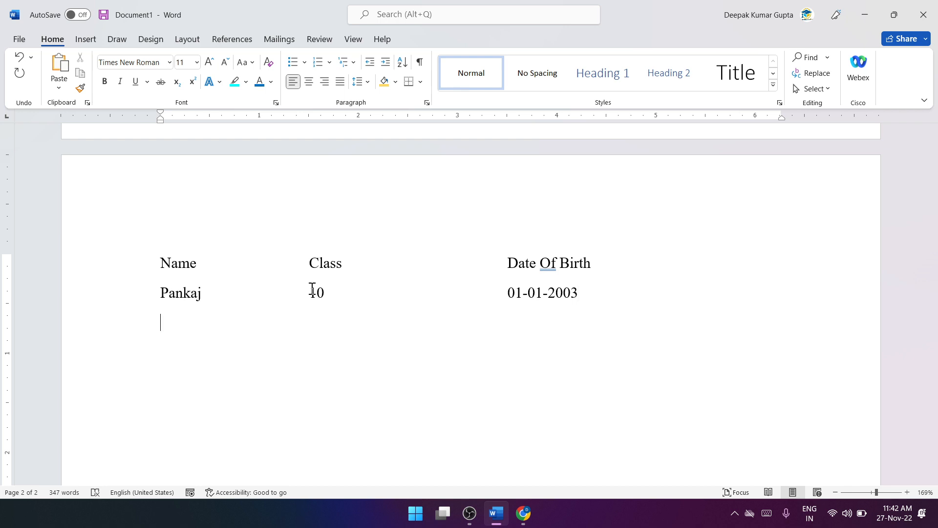
text(Ab)
text(hay 12)
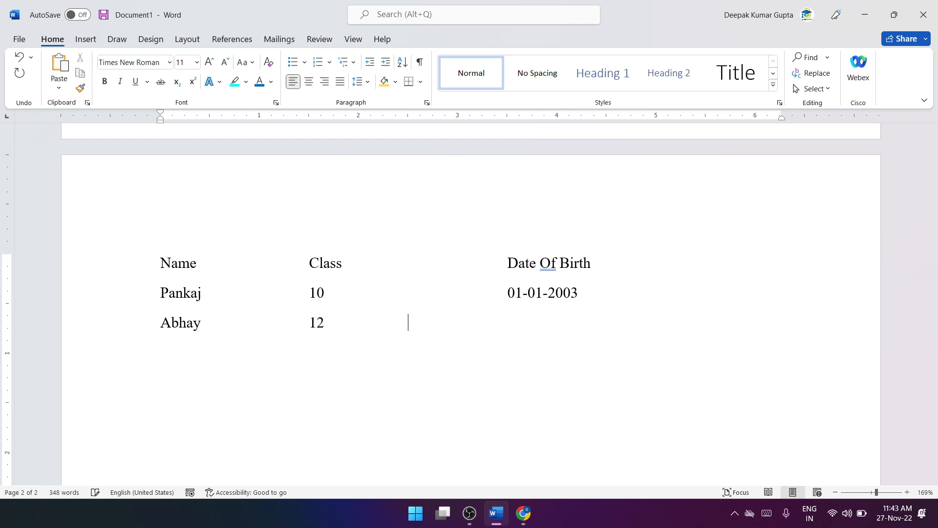
Step: Add a second student row with the first name, class 12 and the date of birth in the matching columns
text(-01-1999 )
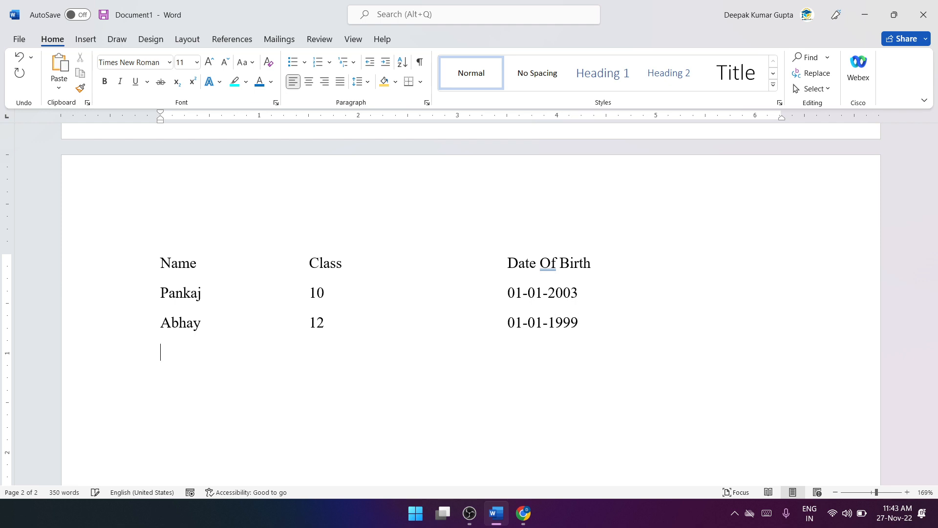
text(Uttam	07	01-0)
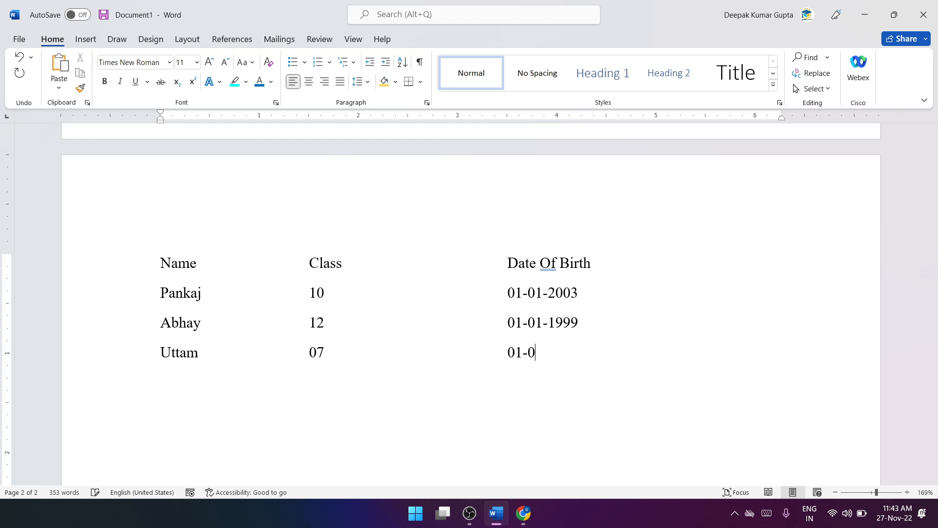
text(1-2006 )
text(Ritesh	)
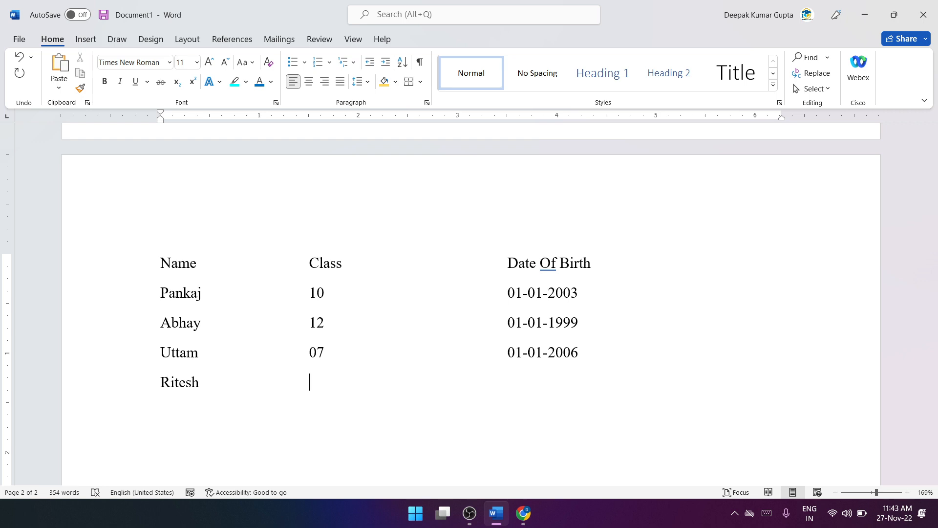
text(06	15-06-2003)
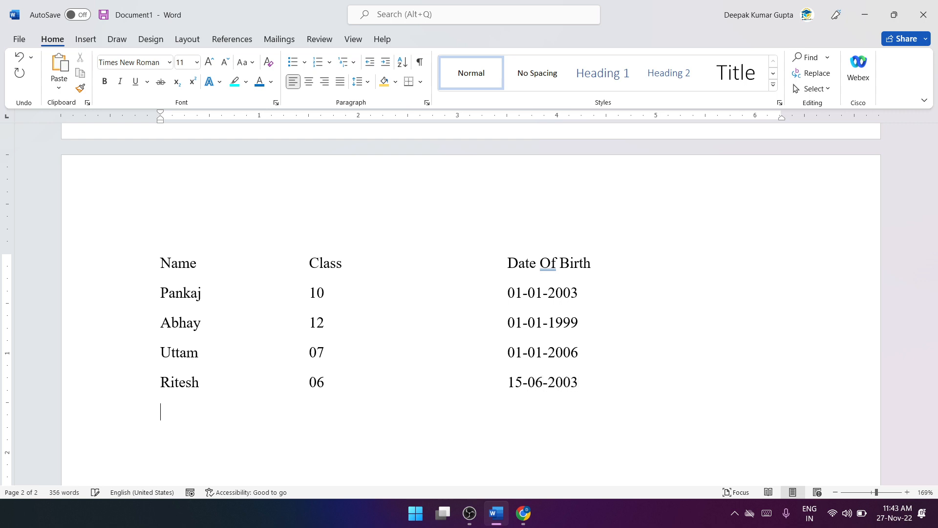
Step: Add a fourth student row with the first name, class 06 and the date of birth
key(Return)
Step: Add a fifth student row with the first name, class 05 and the date of birth
text(U)
key(BackSpace)
text(Praksh)
key(Tab)
key(Tab)
text(05)
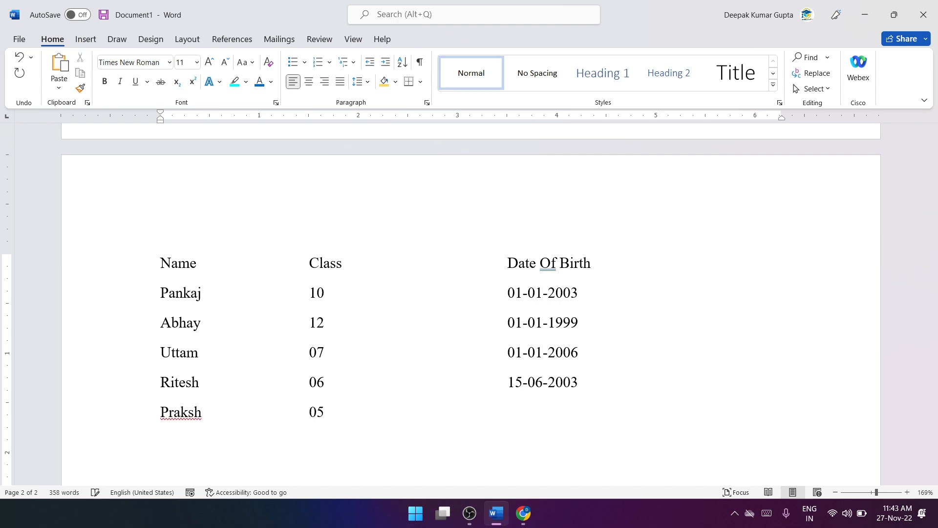
text(	16)
text(-03-200)
Step: Enter the sixth student's first name on the line below the fifth student's row
text(D)
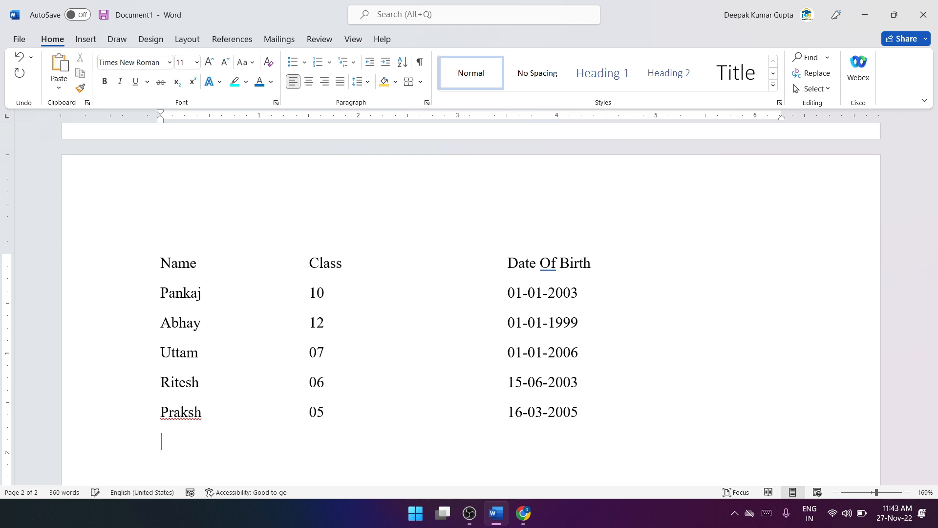
text(m)
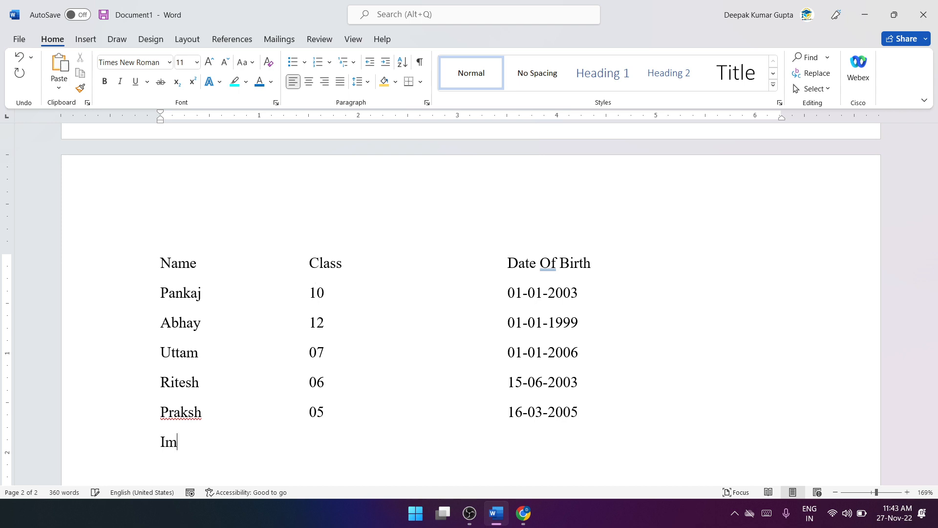
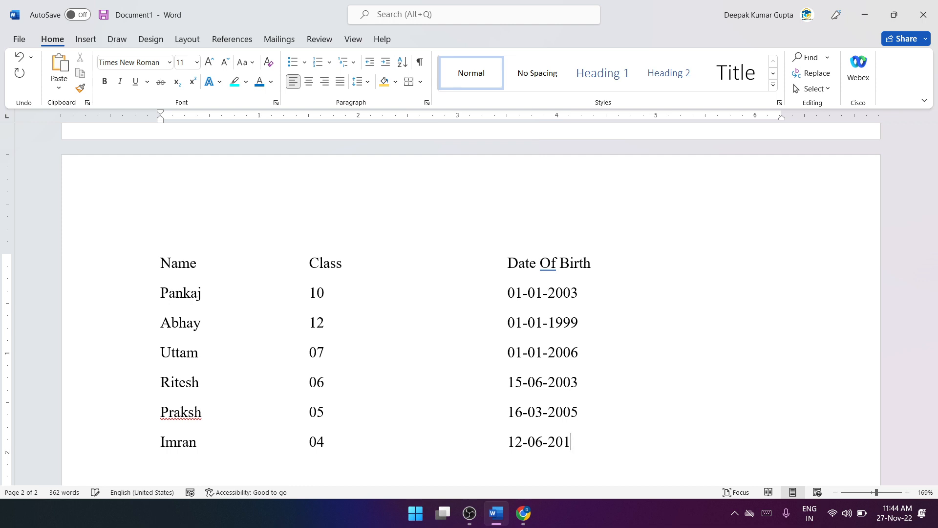
Step: Correct the spelling of the fifth student's first name by inserting the missing letter "a"
scroll(236, 281, down, 2)
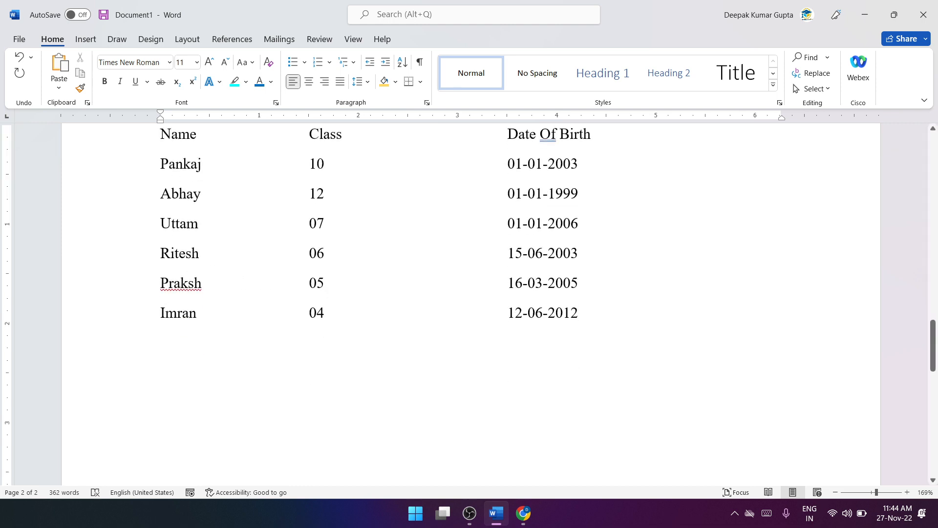
drag(162, 158, 579, 320)
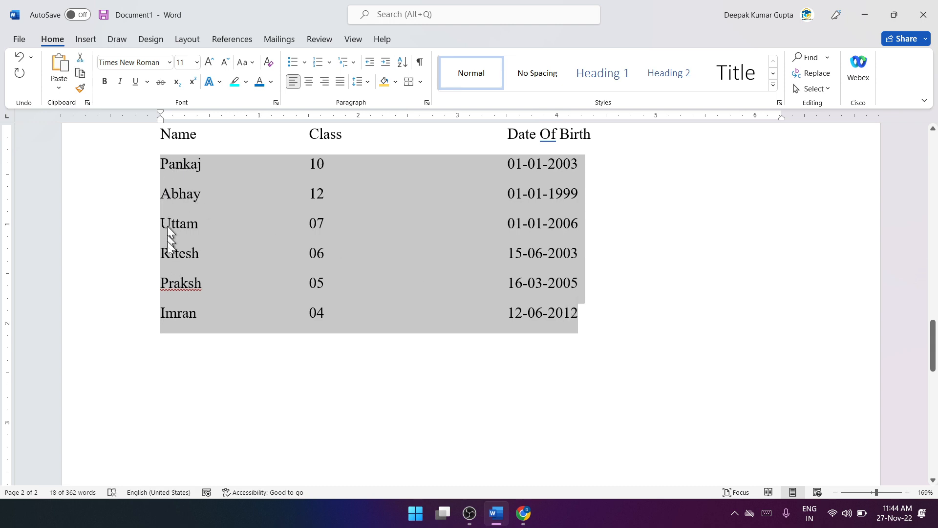
click(182, 285)
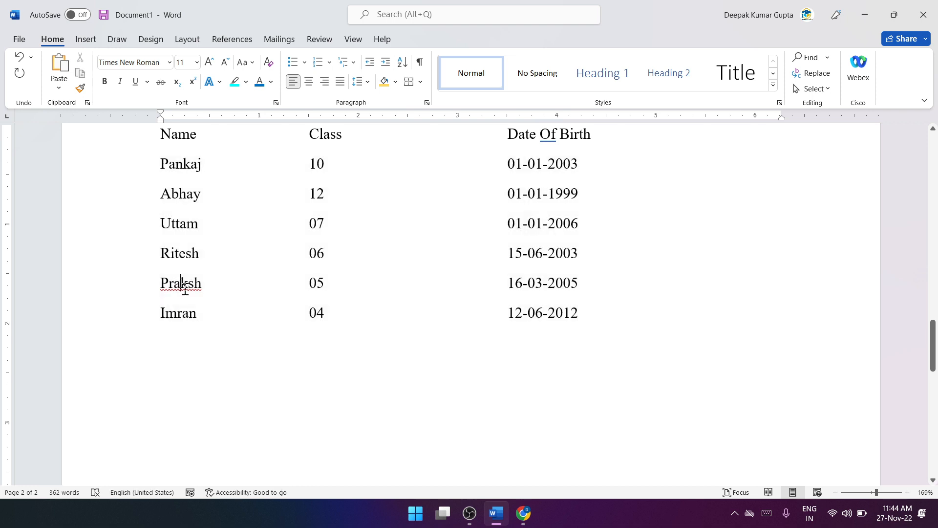
text(a)
Step: Sort the six student rows below the heading line by paragraphs as Text in ascending order
drag(163, 166, 579, 320)
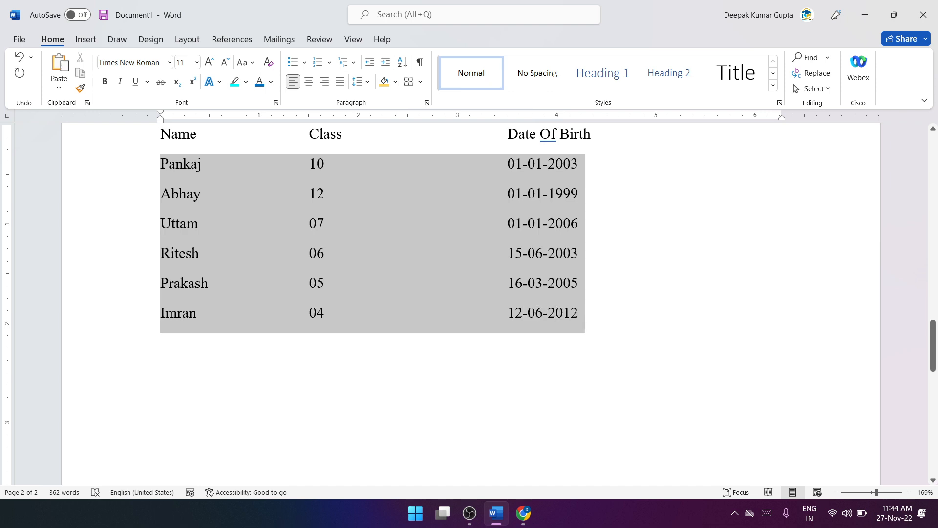
click(402, 65)
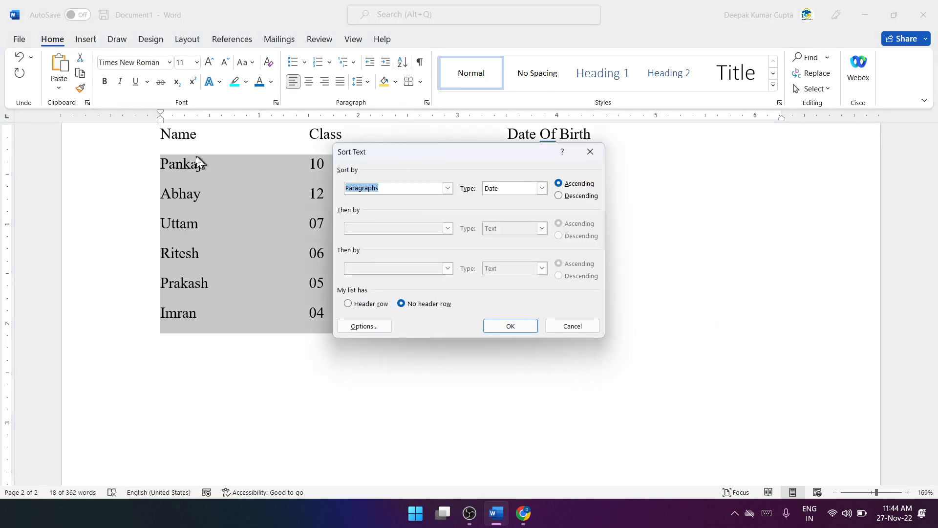
click(512, 189)
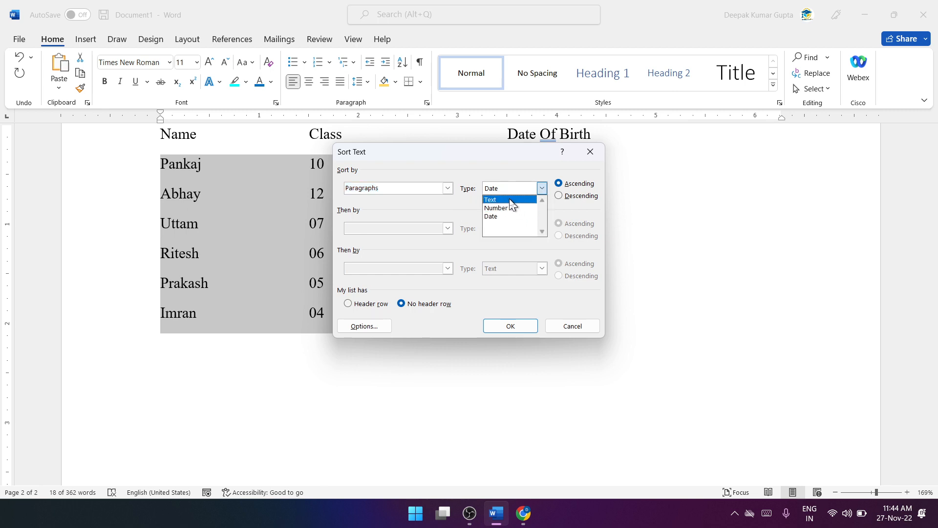
click(487, 200)
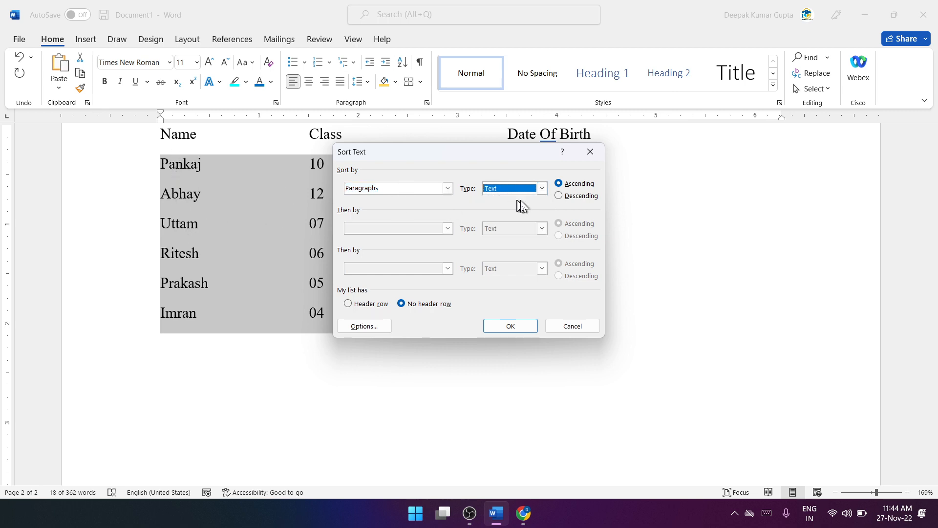
click(522, 325)
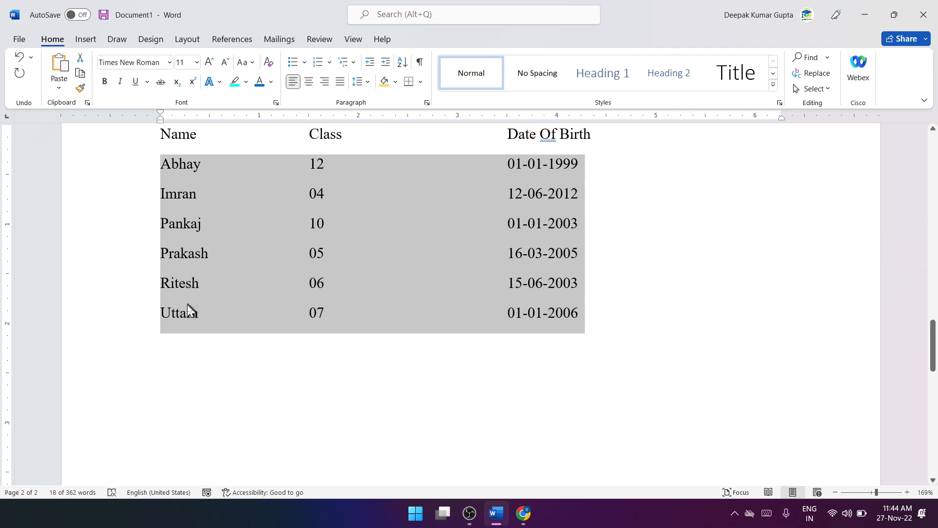
Step: Sort the six student rows by paragraphs with the type set to Number, in ascending order
click(300, 241)
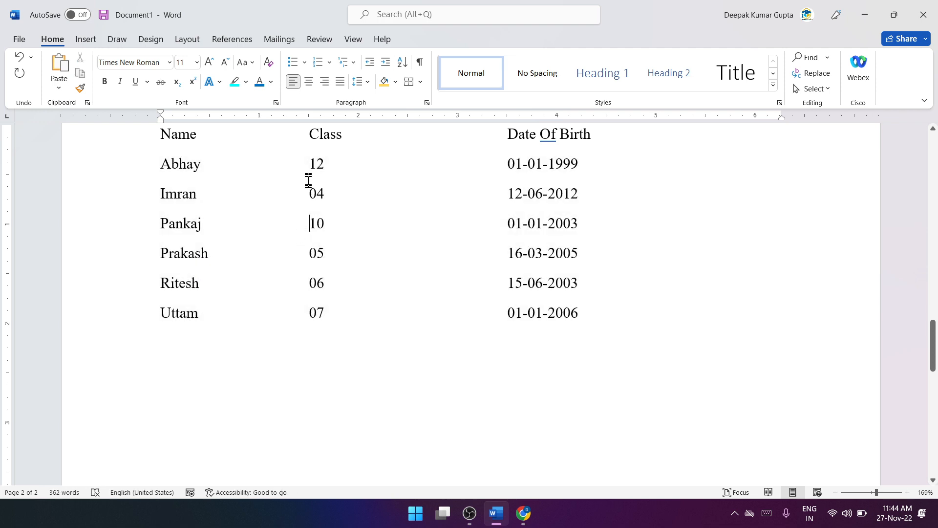
drag(310, 166, 324, 313)
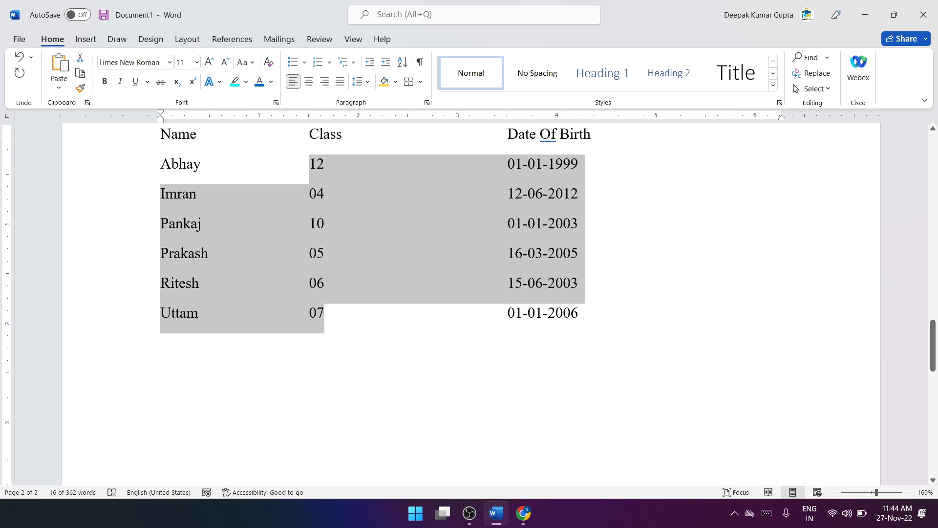
click(354, 322)
drag(161, 164, 574, 314)
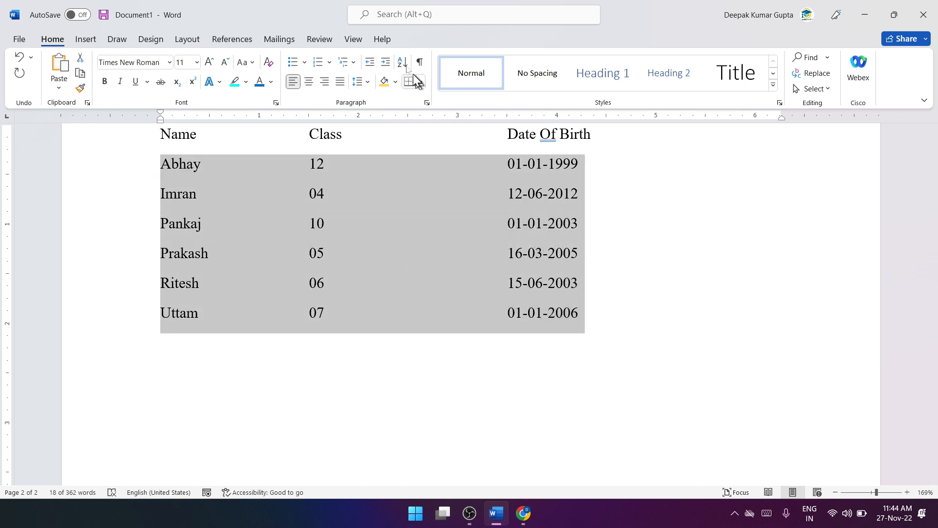
click(403, 62)
click(542, 188)
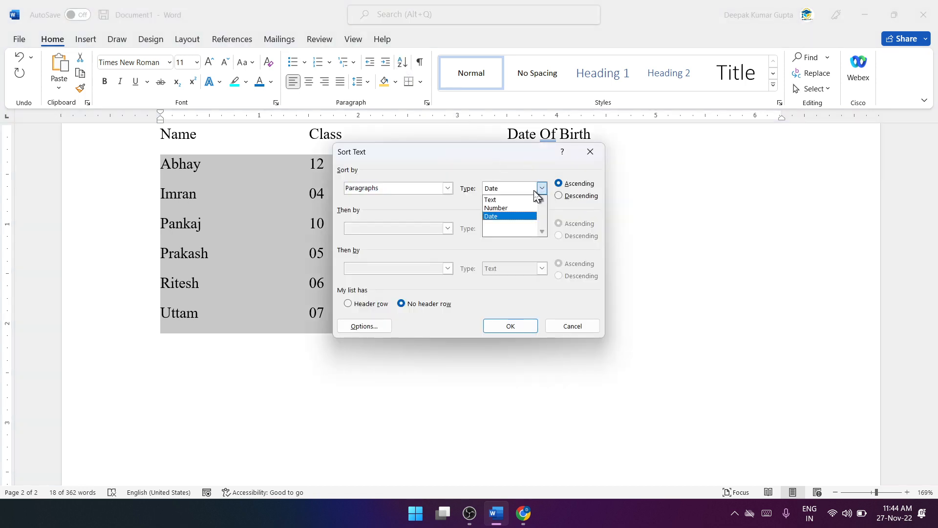
click(531, 209)
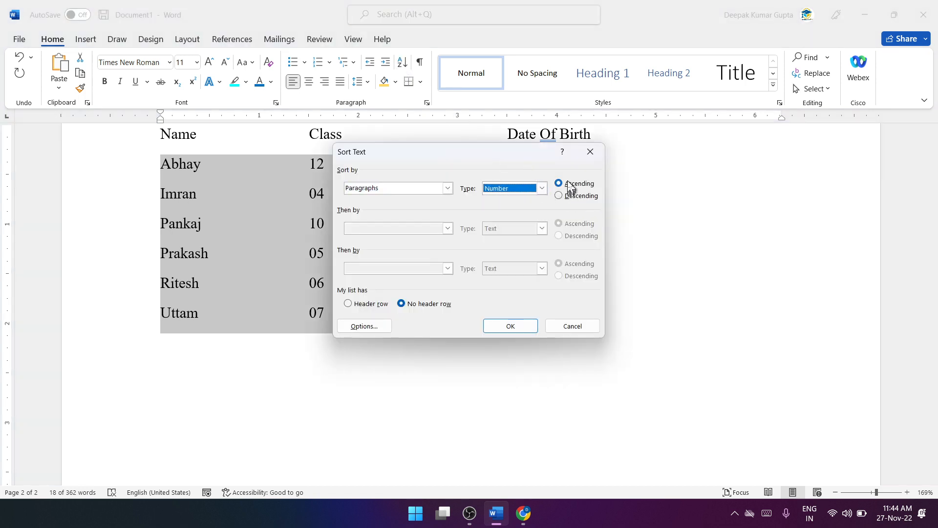
click(510, 325)
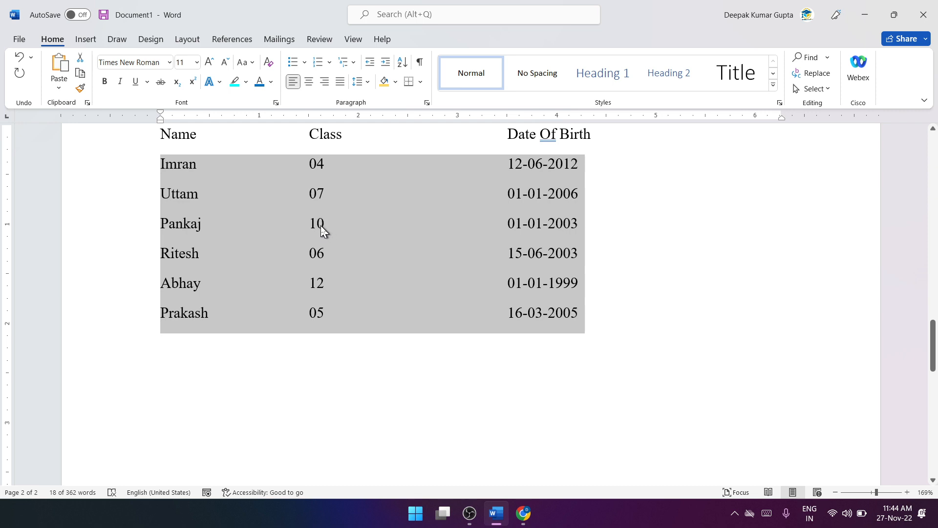
Step: Sort the selected student rows by paragraphs with the type set to Date, in ascending order
click(402, 61)
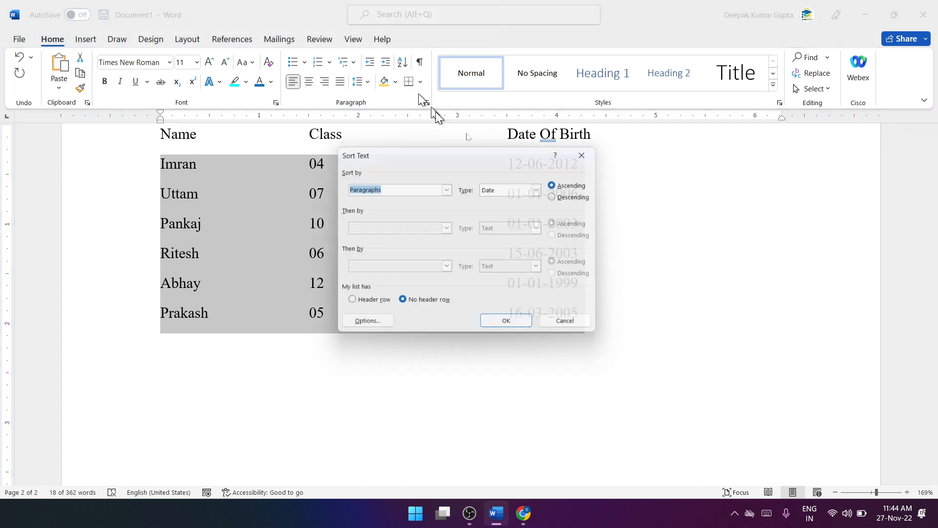
click(542, 188)
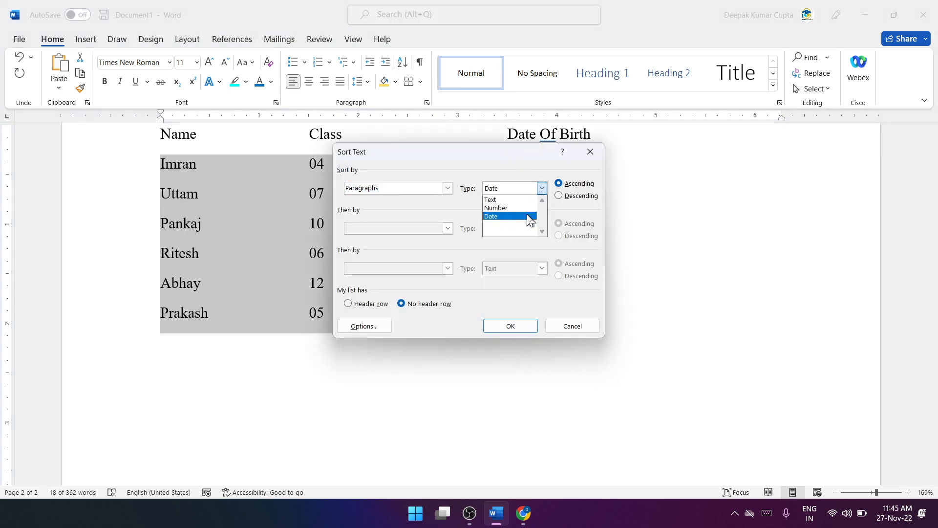
click(528, 217)
click(525, 326)
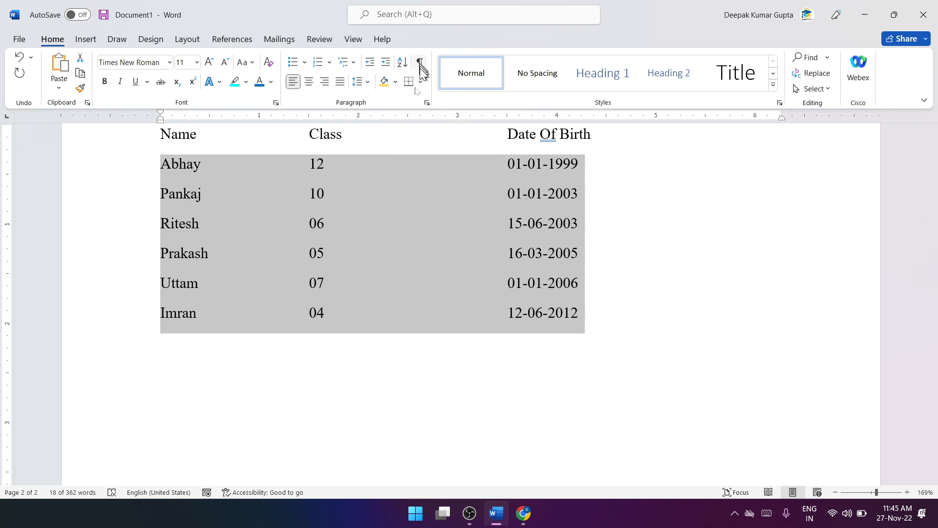
Step: Try All Borders on the whole student list including the heading line, and undo it
click(422, 83)
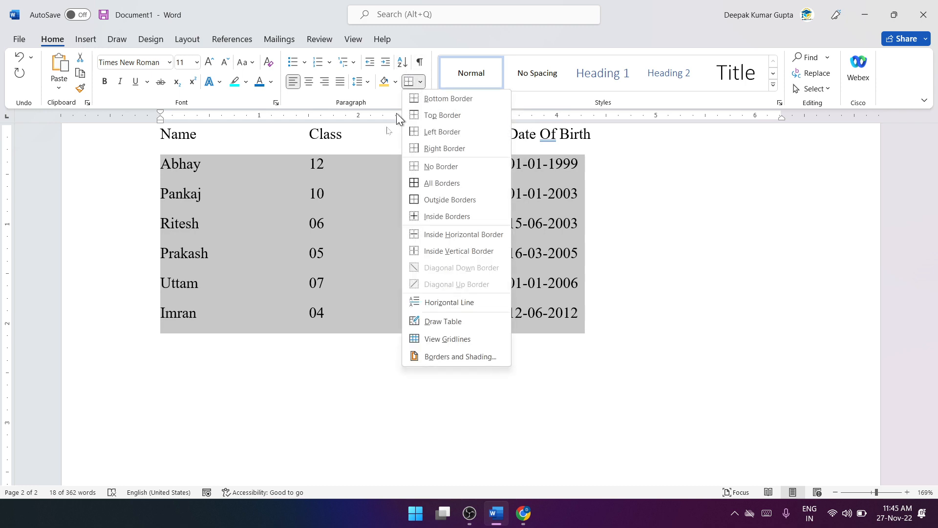
key(Escape)
drag(165, 136, 605, 302)
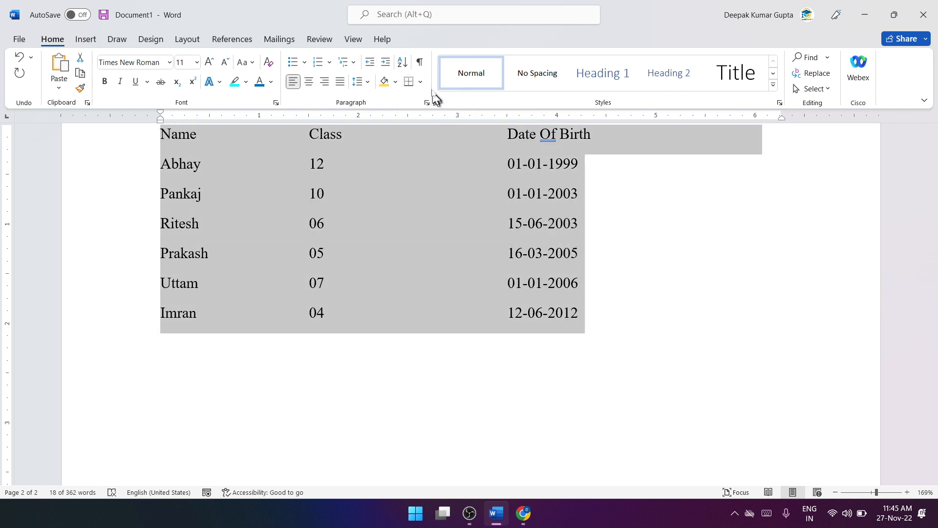
click(420, 81)
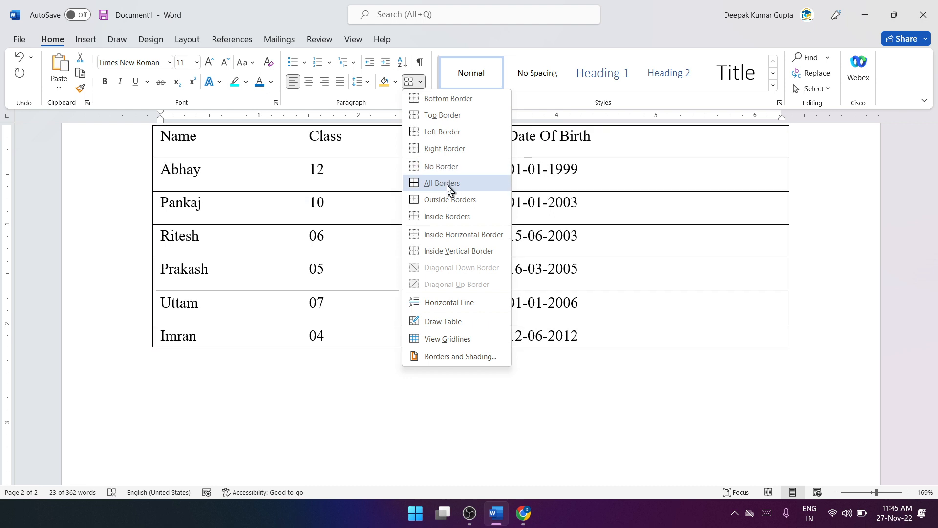
click(442, 182)
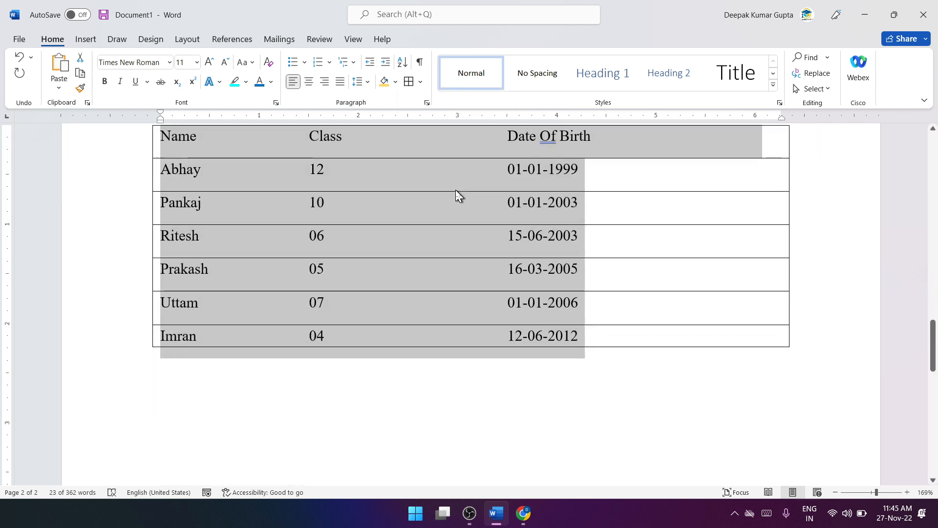
click(427, 193)
key(ctrl+z)
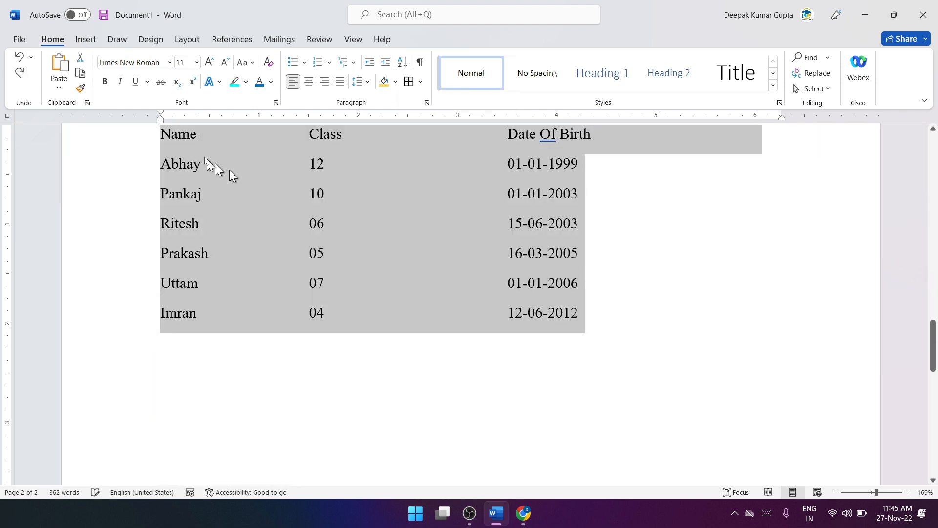
Step: Preview border options on the whole student list, on the heading line alone and on the first student row
click(423, 83)
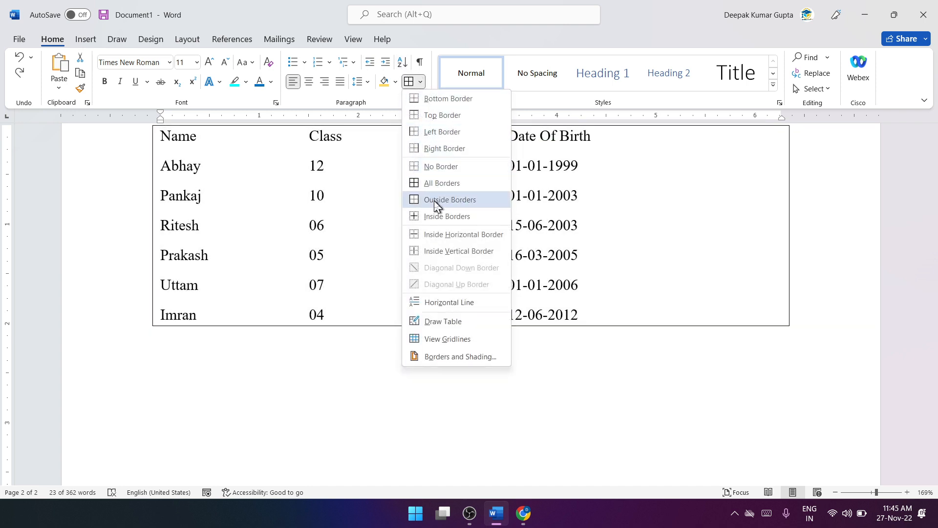
key(Escape)
drag(174, 140, 600, 139)
scroll(391, 161, up, 3)
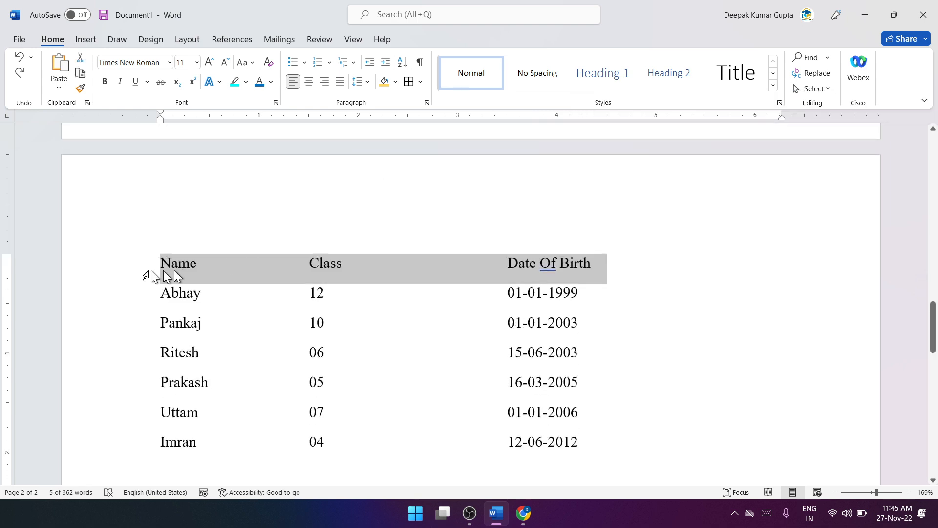
click(423, 83)
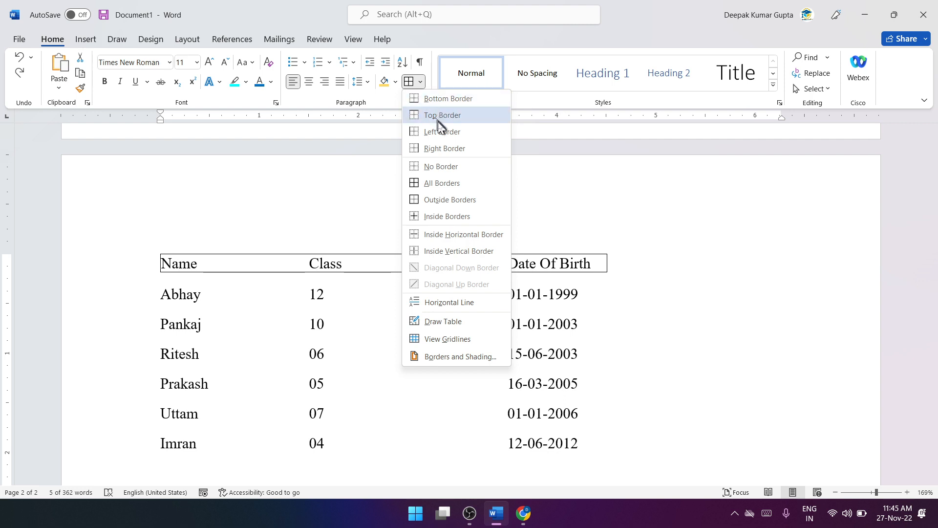
click(222, 267)
click(165, 273)
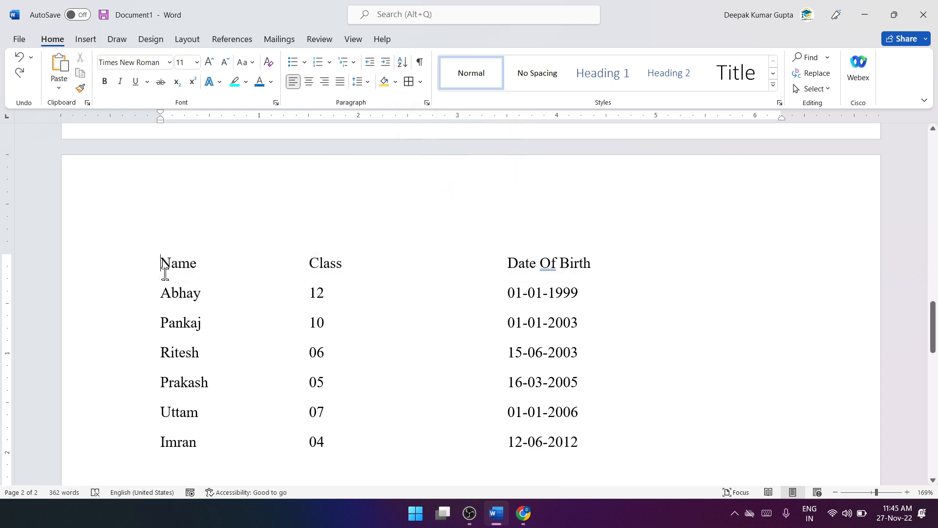
drag(161, 292, 563, 295)
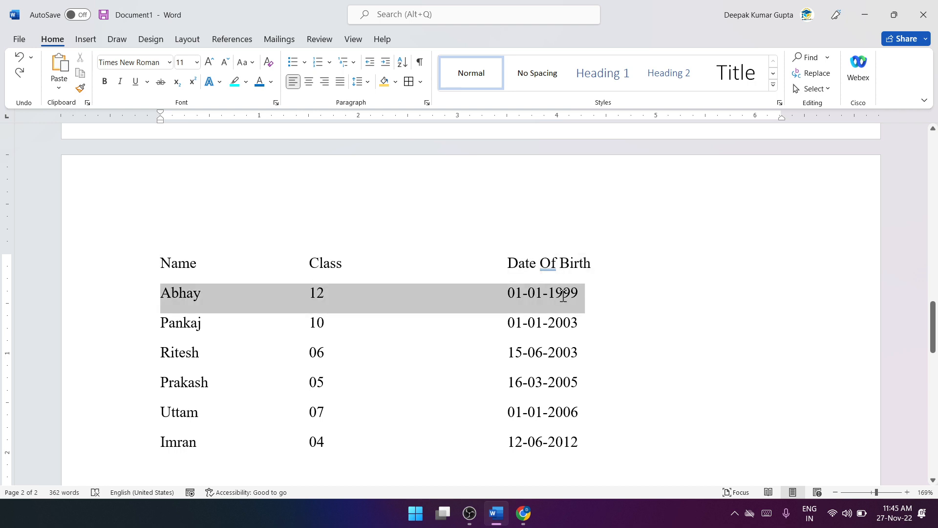
click(419, 81)
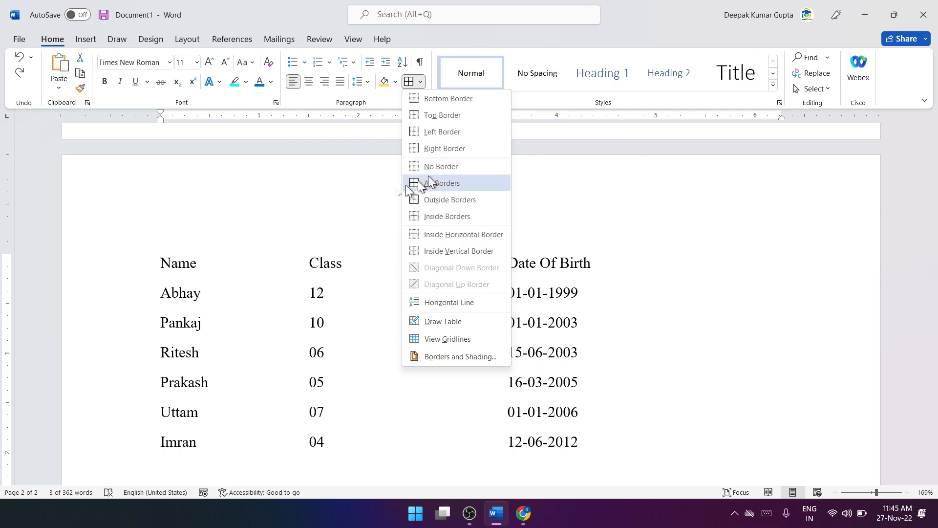
click(264, 239)
Step: Apply All Borders to the complete student list, from the heading line to the last student row
drag(163, 258, 587, 440)
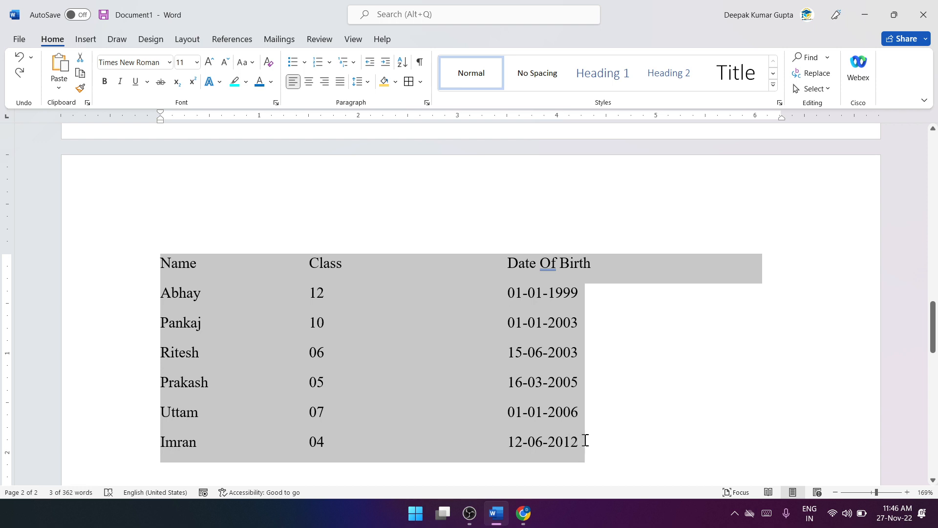
click(419, 81)
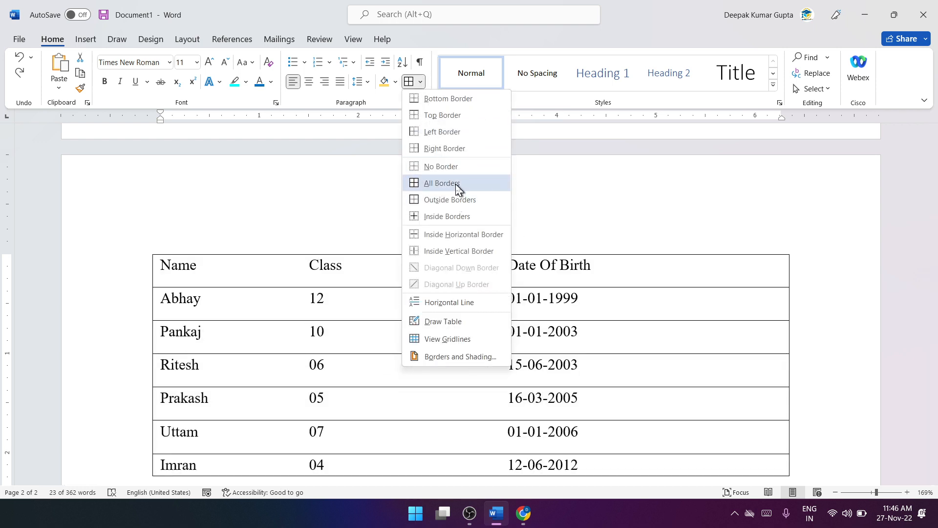
click(457, 184)
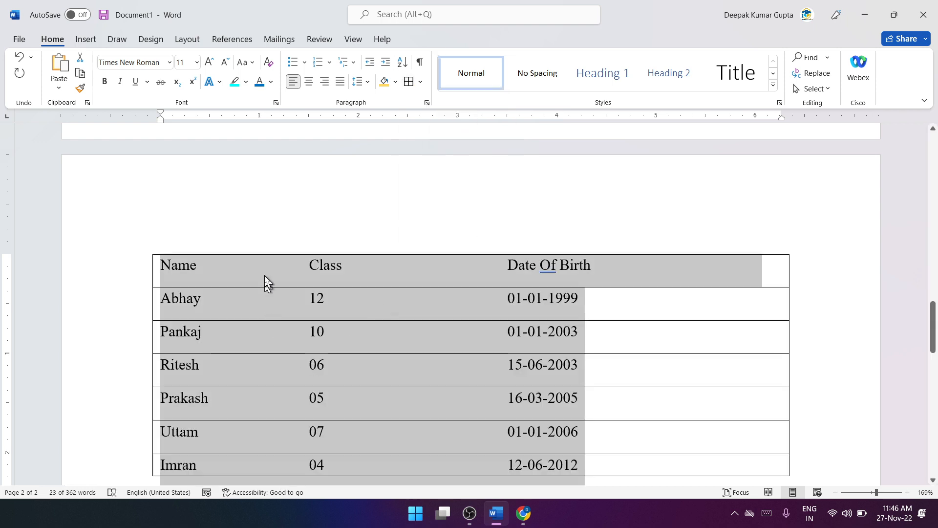
click(420, 82)
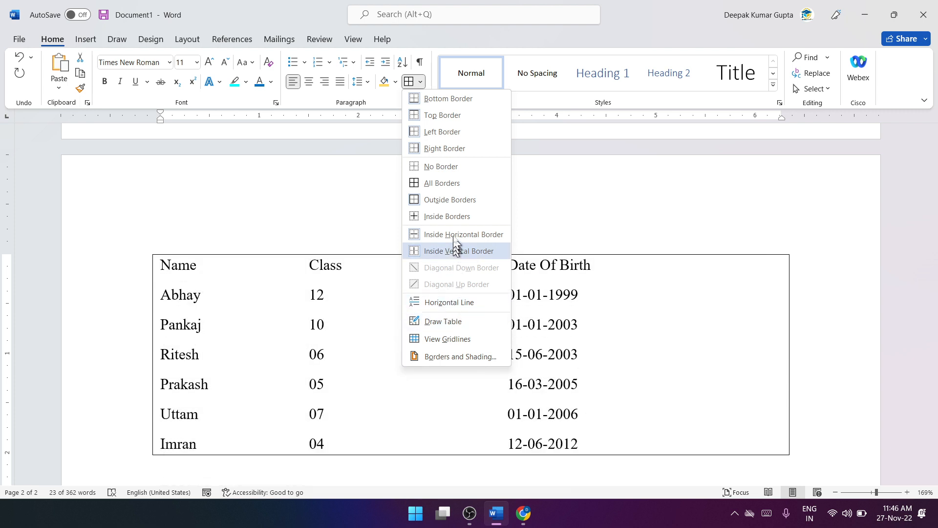
click(454, 189)
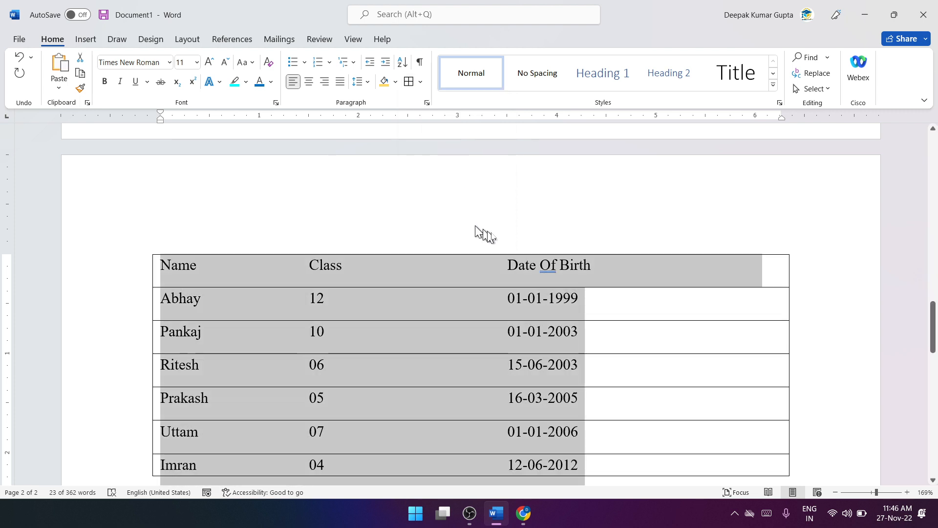
scroll(537, 245, down, 3)
click(597, 275)
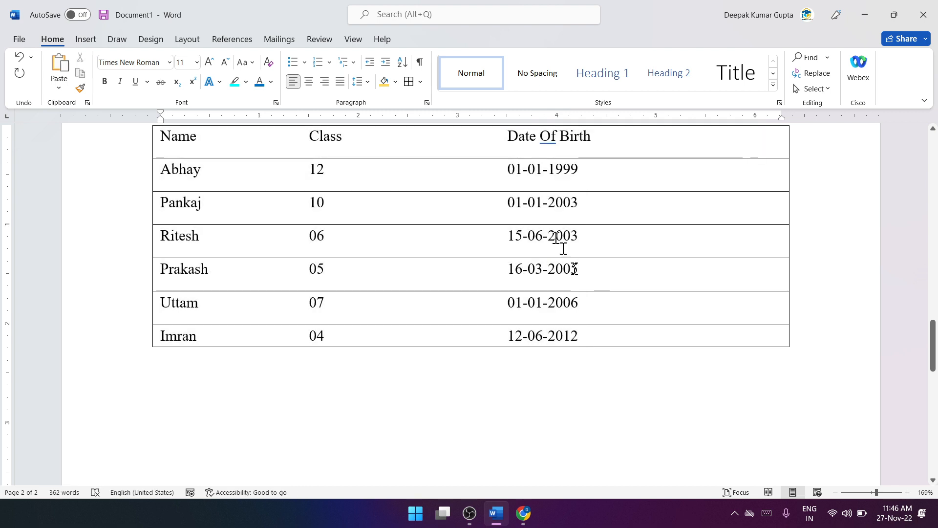
Step: Show the paragraph marks and other hidden formatting symbols in the document
click(420, 63)
scroll(689, 234, up, 2)
scroll(717, 239, down, 2)
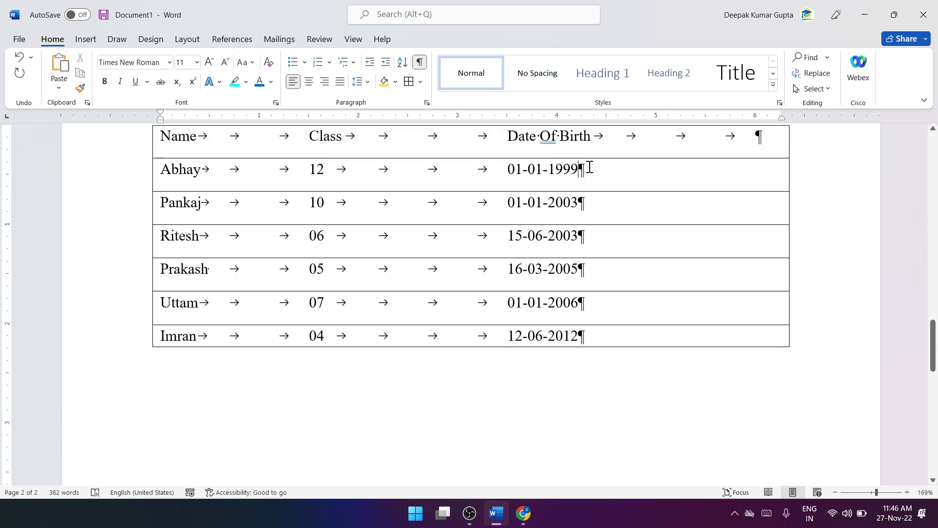
Step: Select a tab mark in the heading line, and insert three spaces between the tabs of the last student row
drag(210, 137, 236, 137)
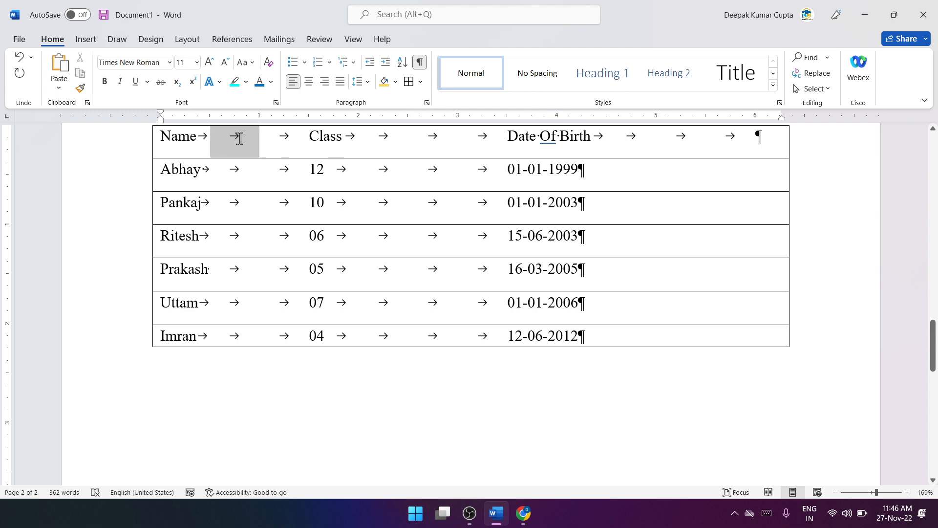
scroll(401, 257, down, 1)
scroll(402, 258, down, 2)
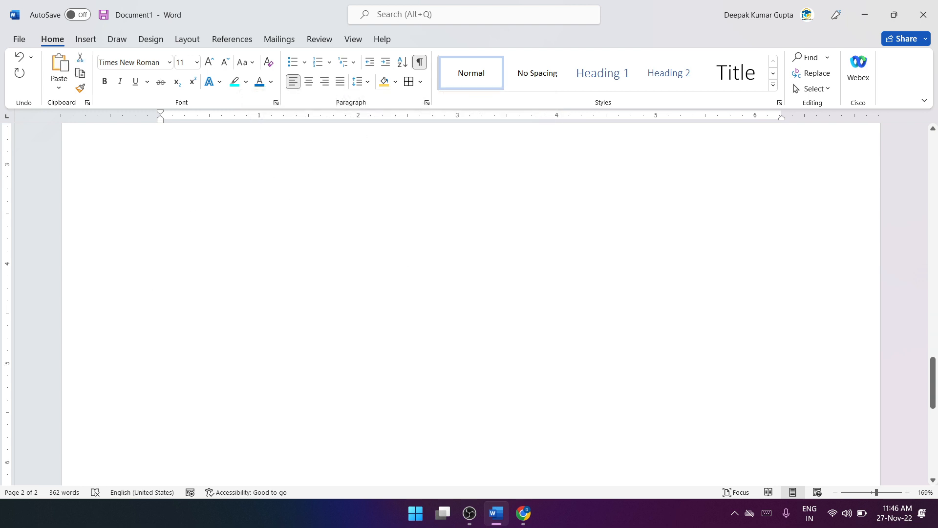
click(404, 259)
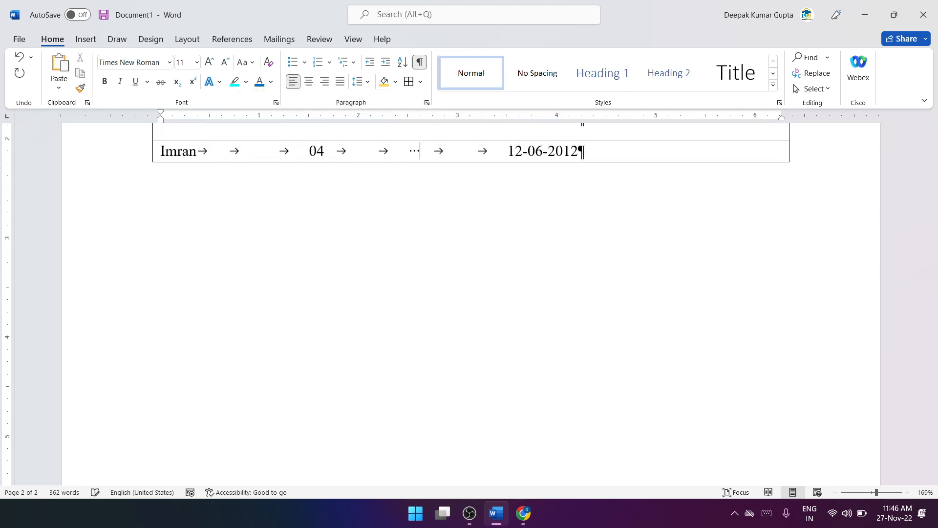
scroll(415, 171, up, 6)
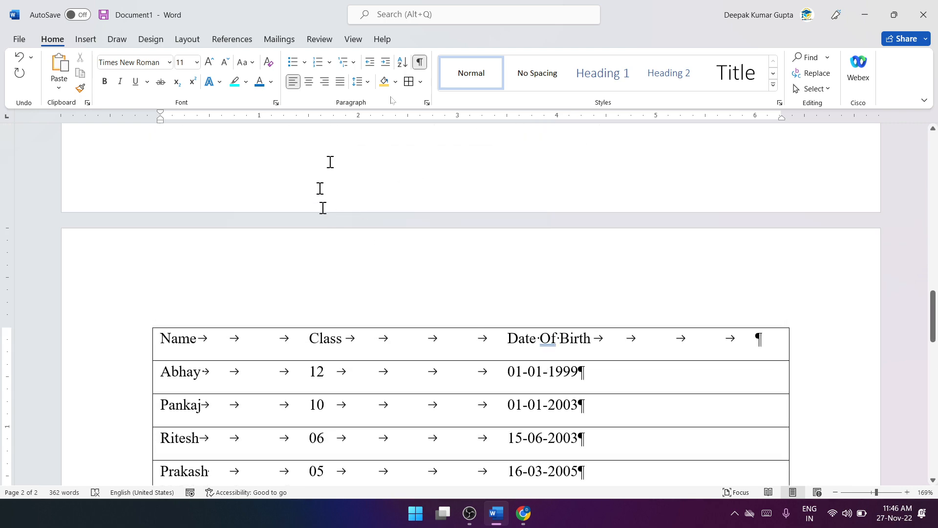
scroll(452, 79, down, 2)
scroll(403, 196, down, 2)
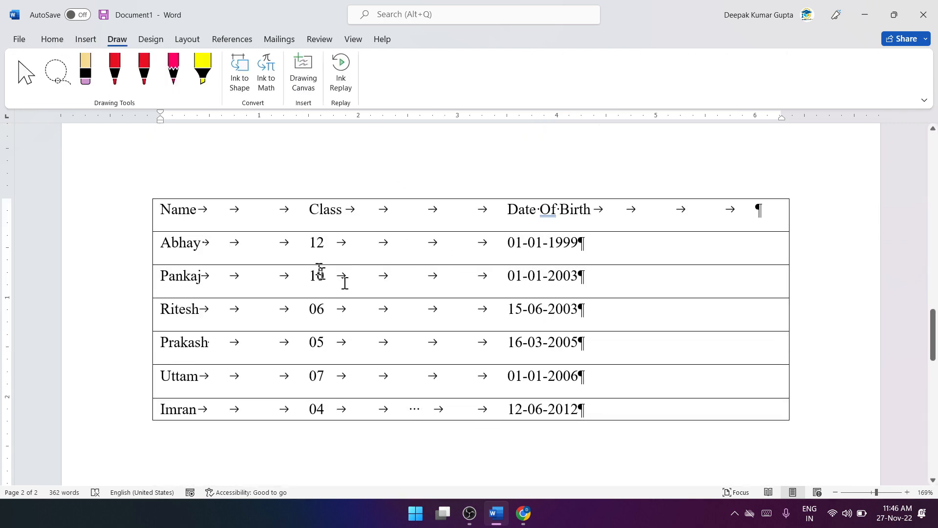
Step: Hide the paragraph marks and other formatting symbols throughout the document
click(57, 40)
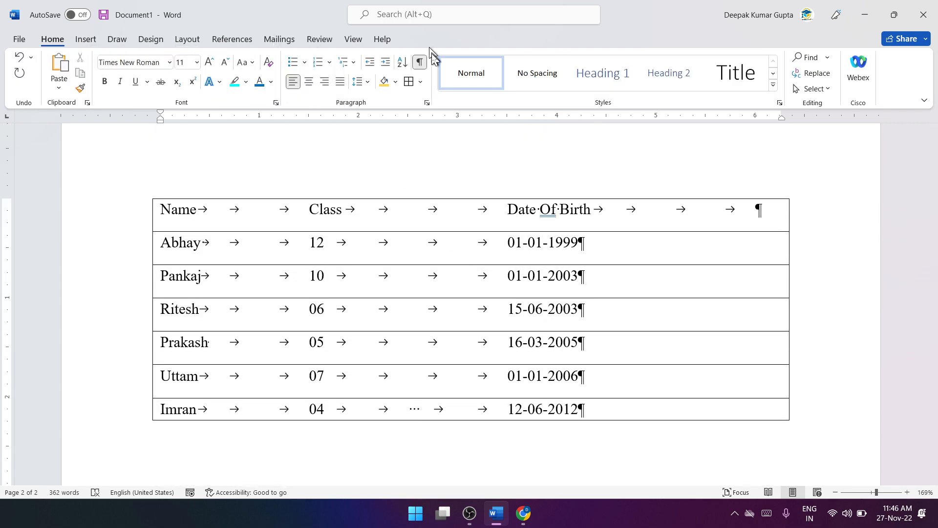
click(420, 62)
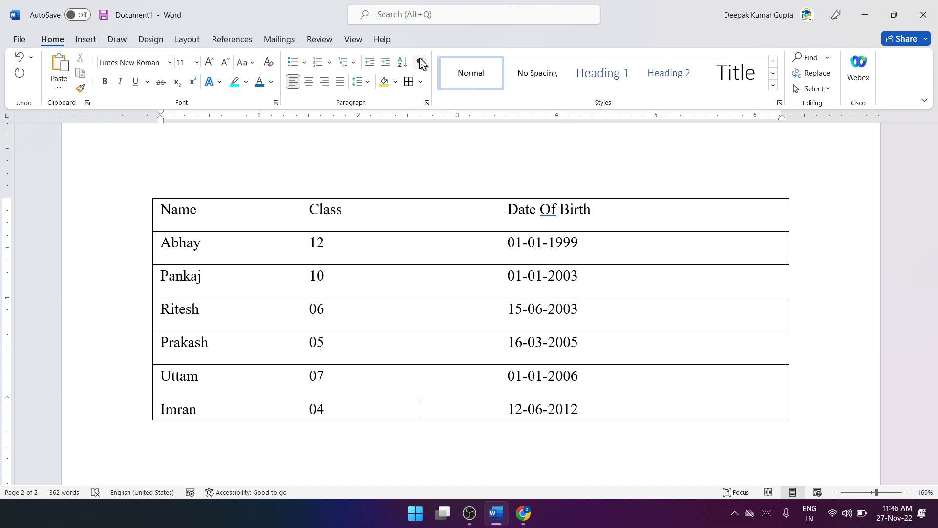
click(422, 64)
click(425, 63)
Step: Examine the document without formatting marks, from the tense and computer lists down to the area below the student list
scroll(456, 171, up, 20)
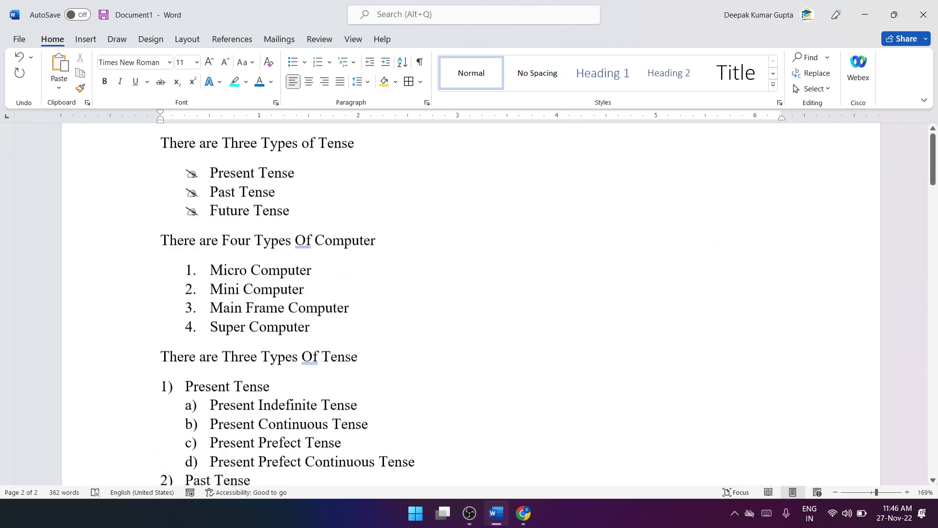
scroll(470, 293, up, 2)
scroll(469, 293, down, 15)
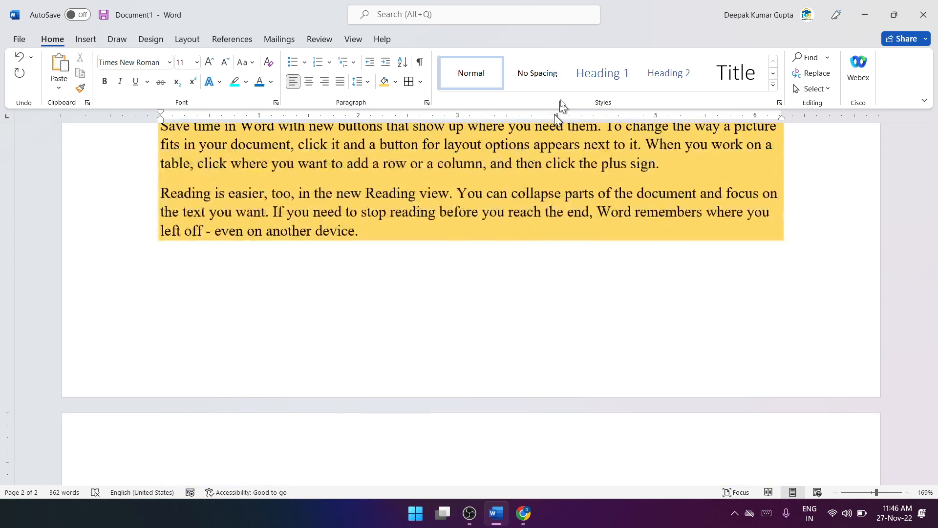
scroll(613, 222, down, 1)
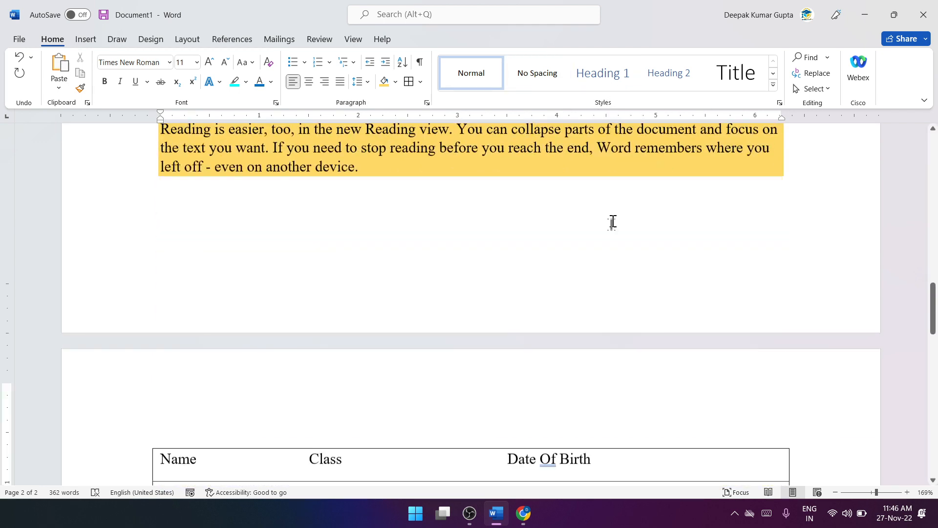
scroll(523, 262, down, 10)
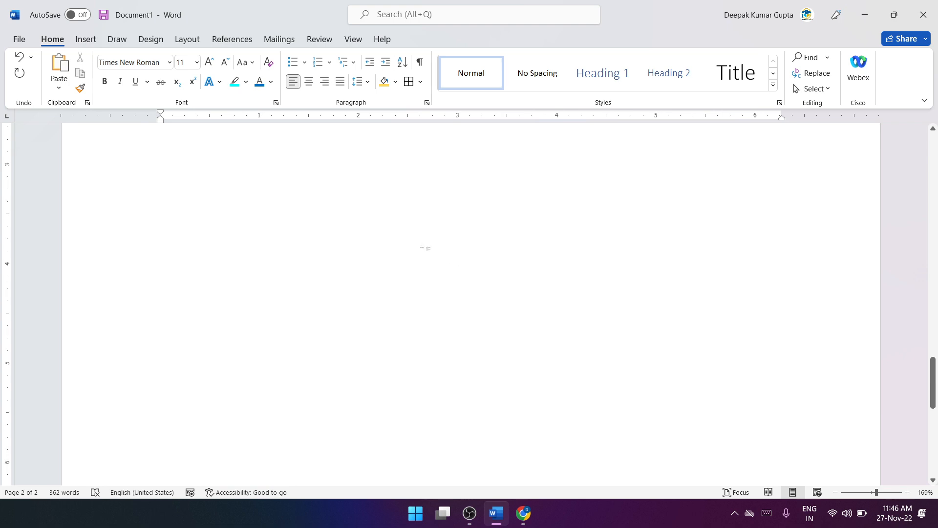
scroll(426, 248, up, 3)
scroll(425, 248, down, 6)
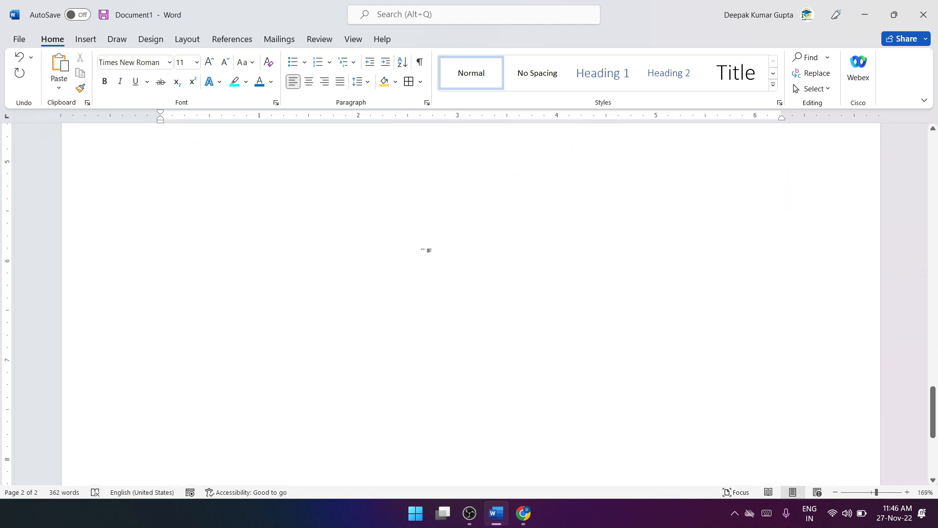
scroll(361, 273, up, 4)
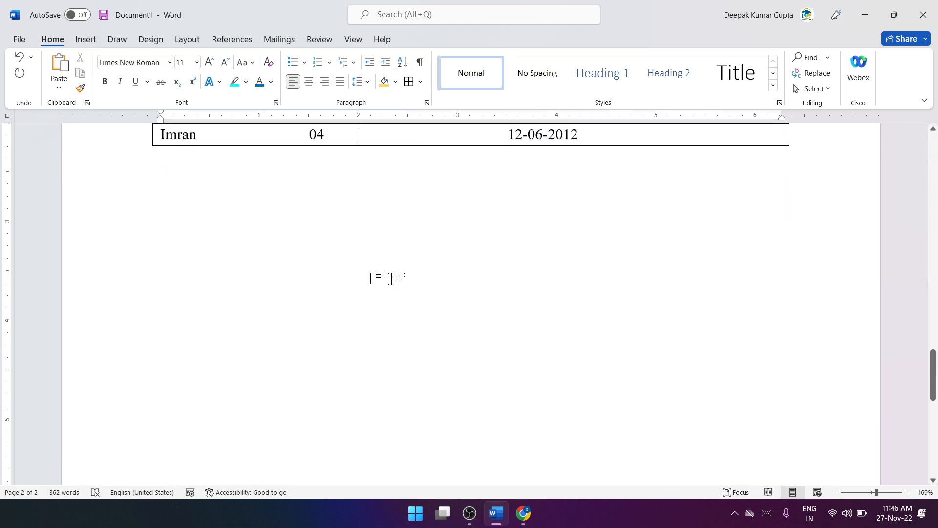
Step: Add two blank lines below the last student row and remove the borders from the student list
double_click(404, 280)
key(ctrl+z)
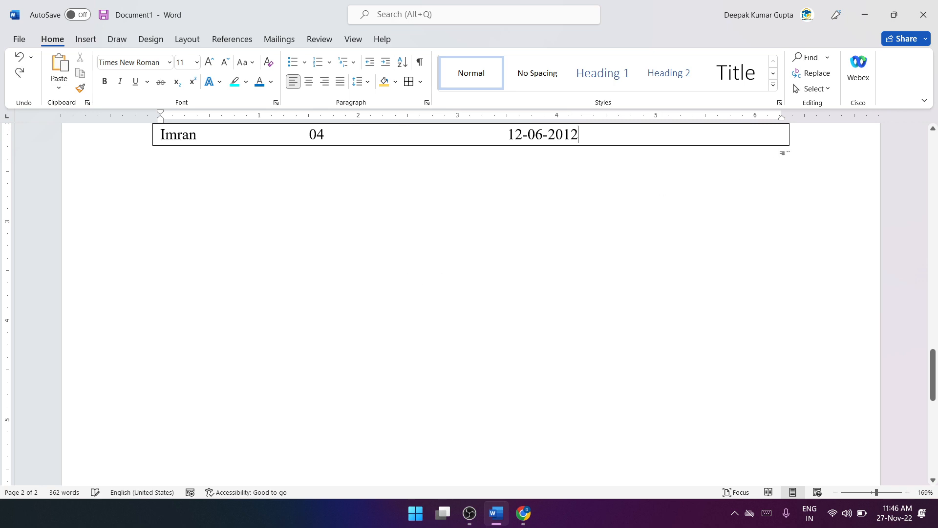
key(Return)
key(Return)
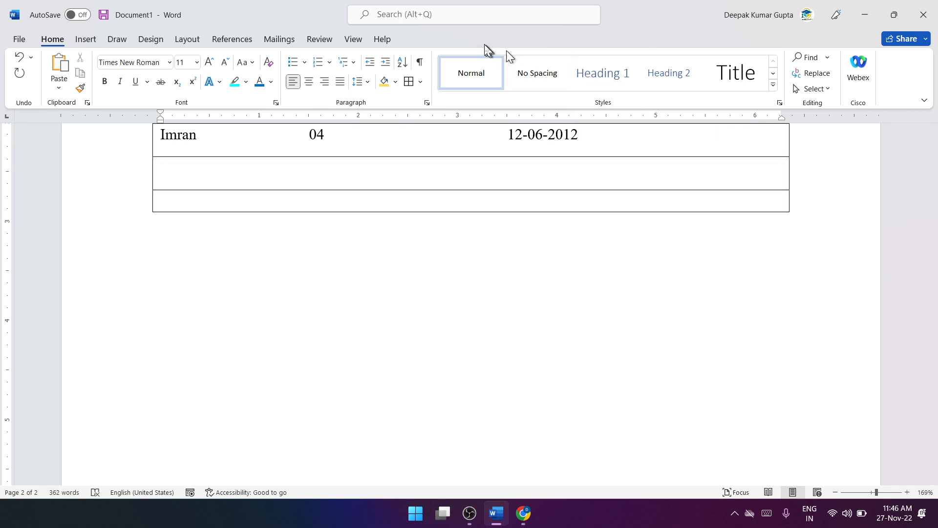
click(419, 82)
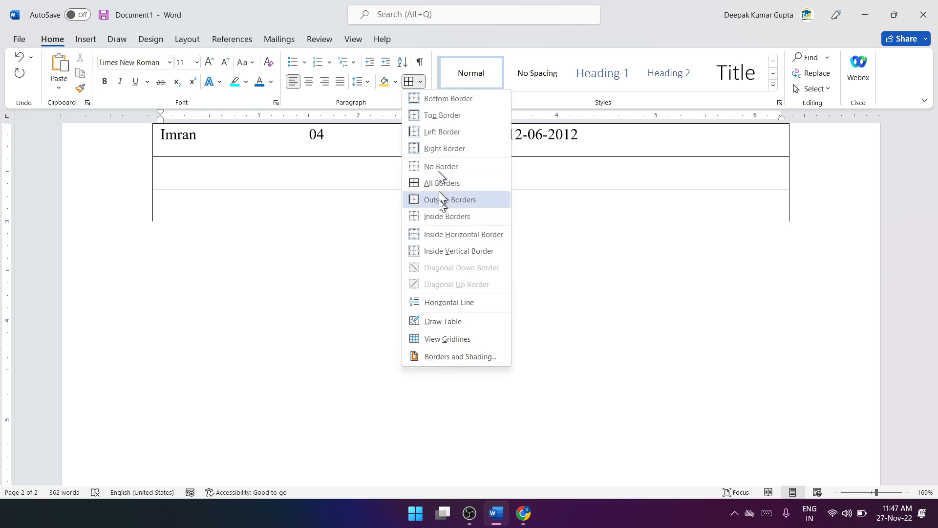
click(450, 166)
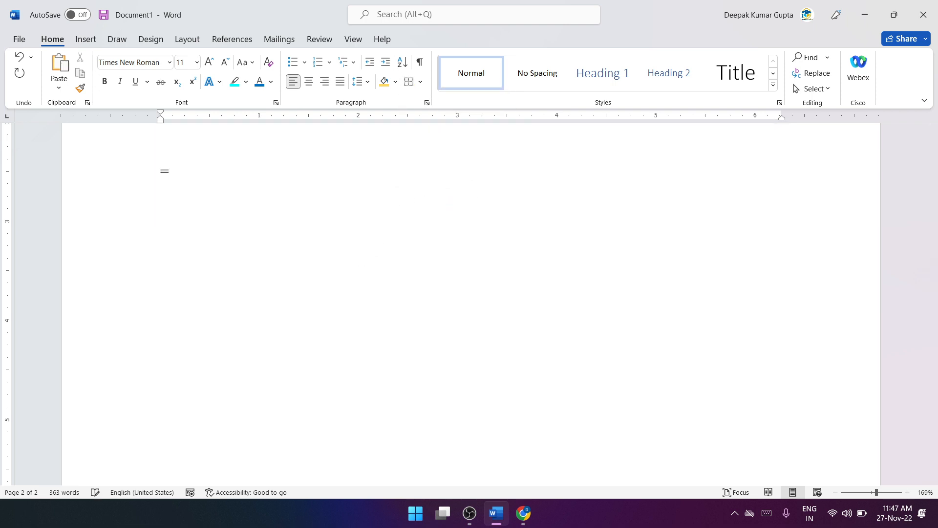
Step: Generate many pages of sample paragraphs below the student list with the =rand() function and look through them
text(d(150)
key(Return)
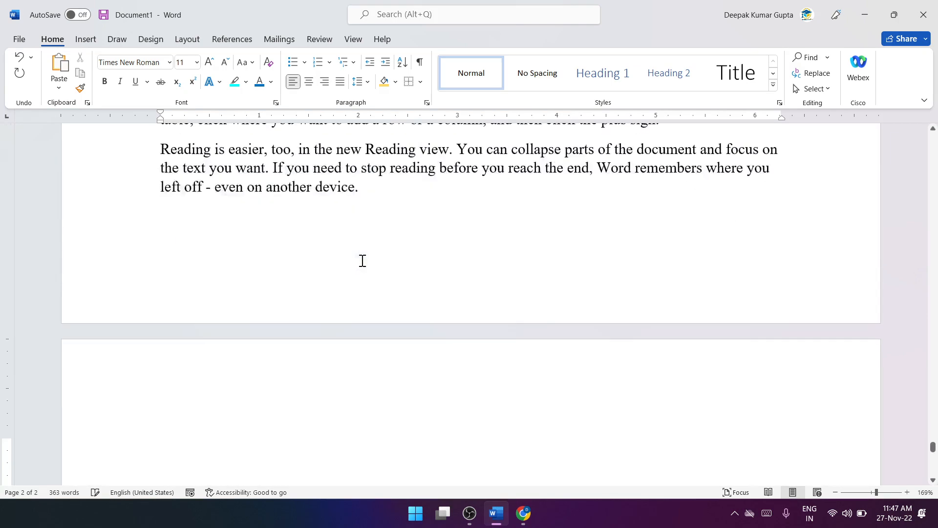
scroll(361, 260, up, 5)
scroll(363, 261, up, 5)
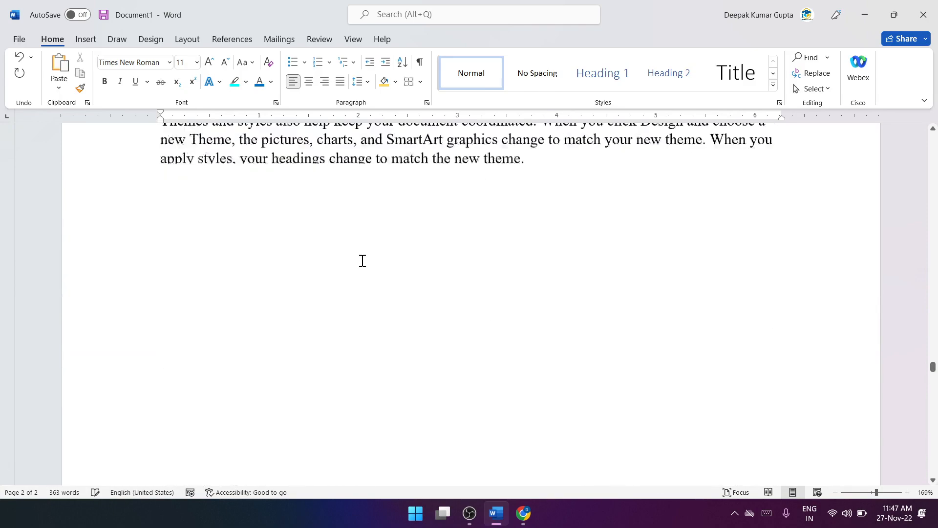
scroll(362, 260, up, 10)
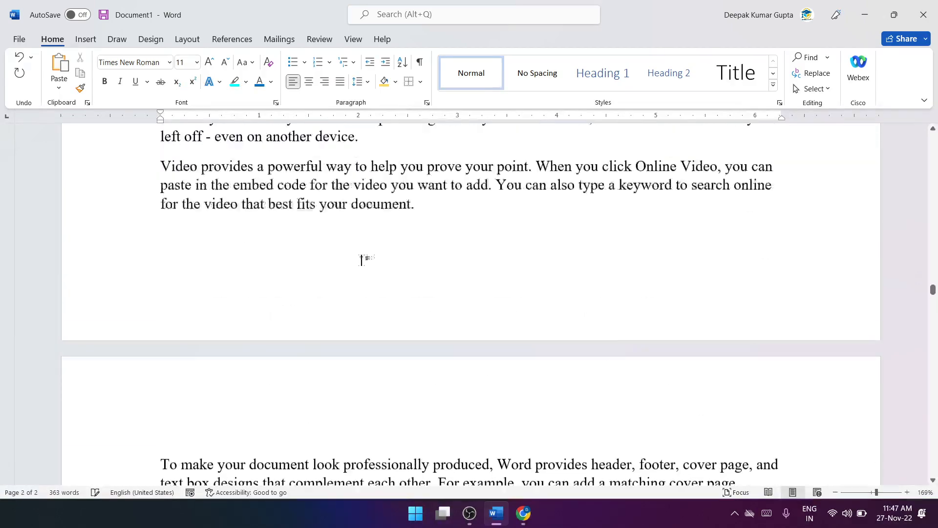
scroll(363, 260, up, 10)
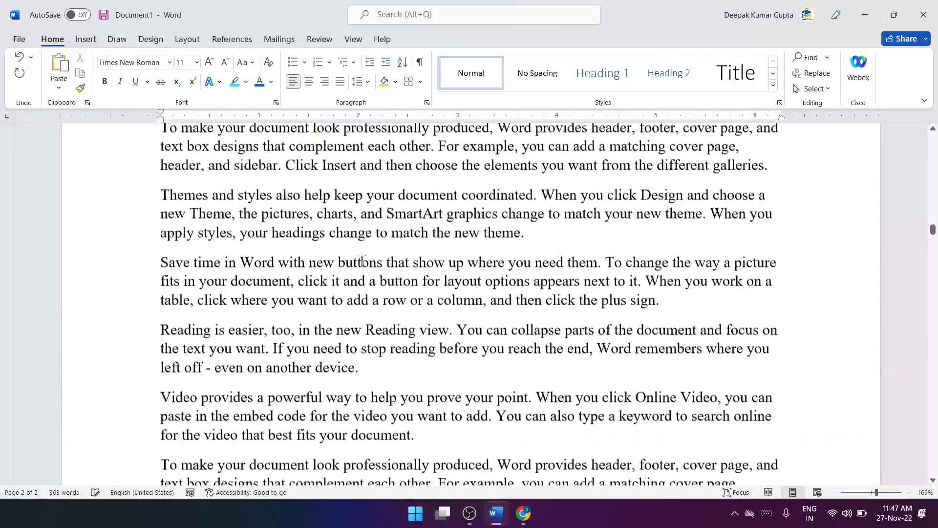
scroll(362, 261, up, 10)
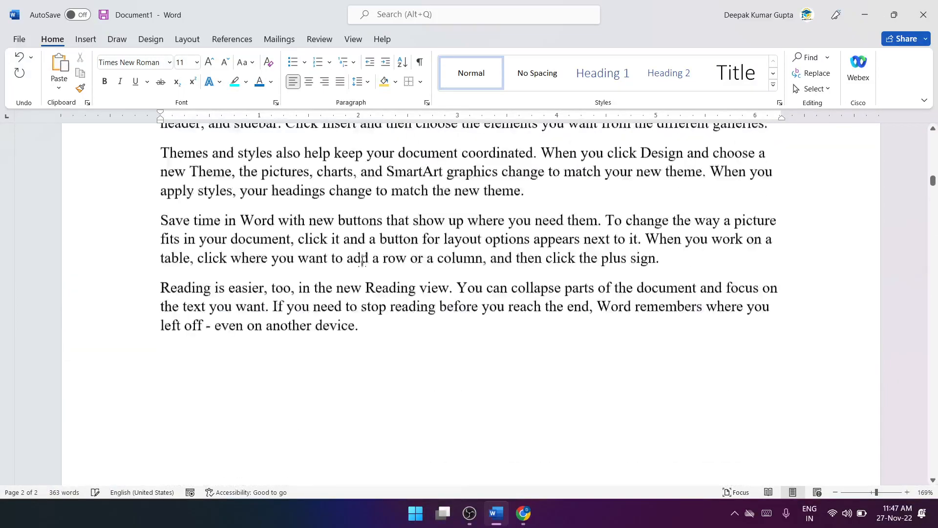
scroll(362, 261, down, 8)
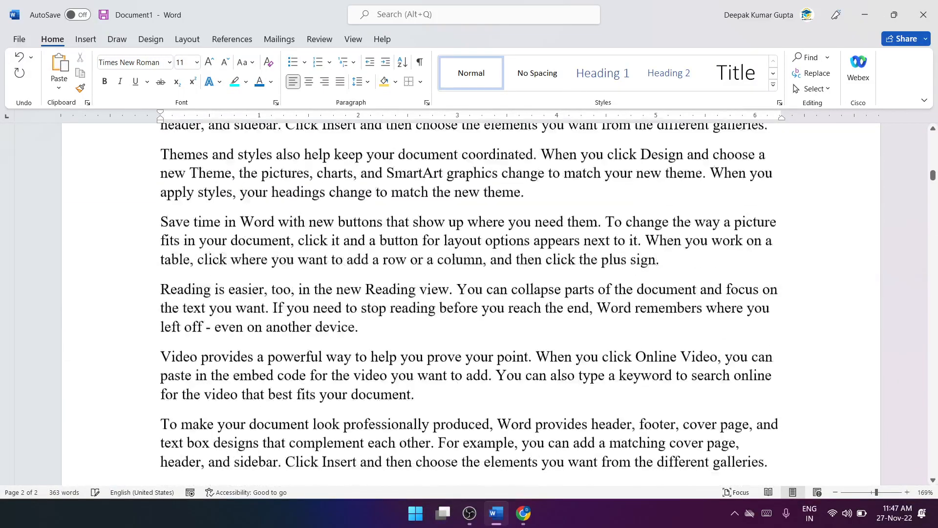
scroll(317, 257, up, 4)
scroll(442, 228, up, 4)
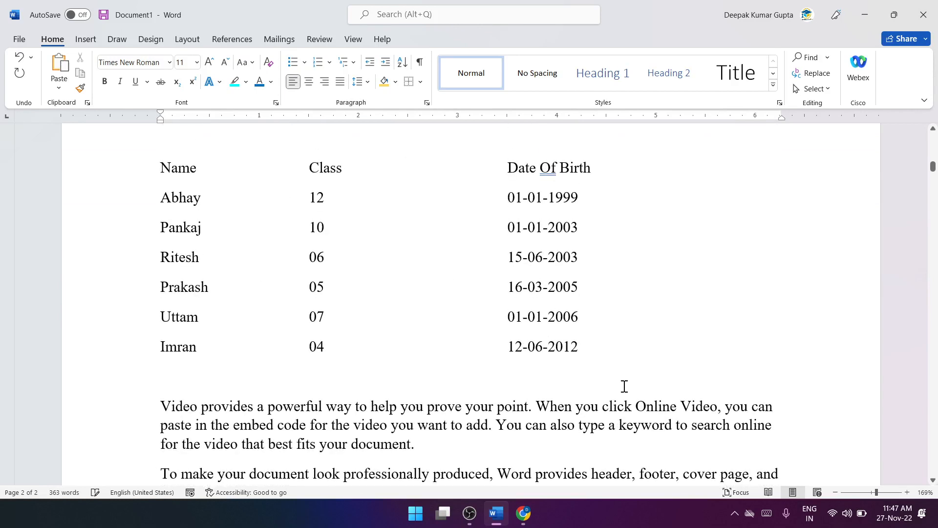
click(331, 376)
key(Return)
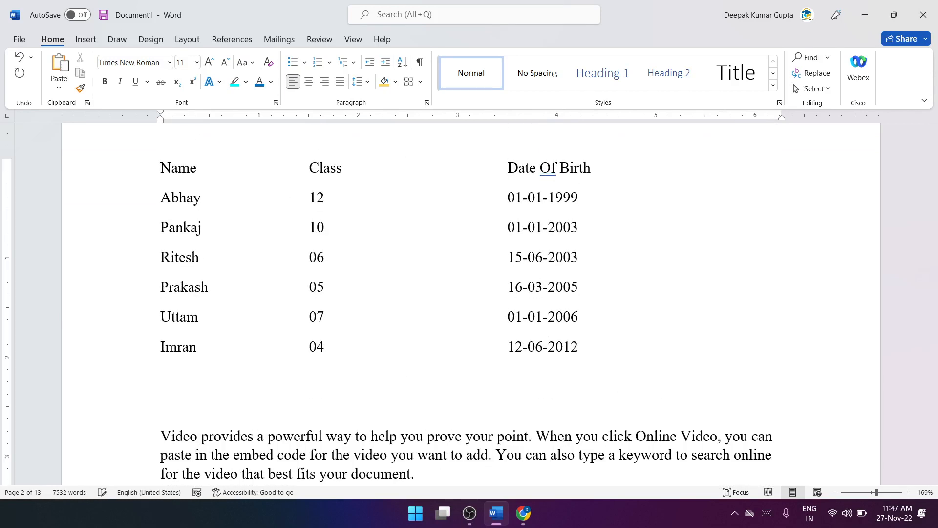
text(Intr)
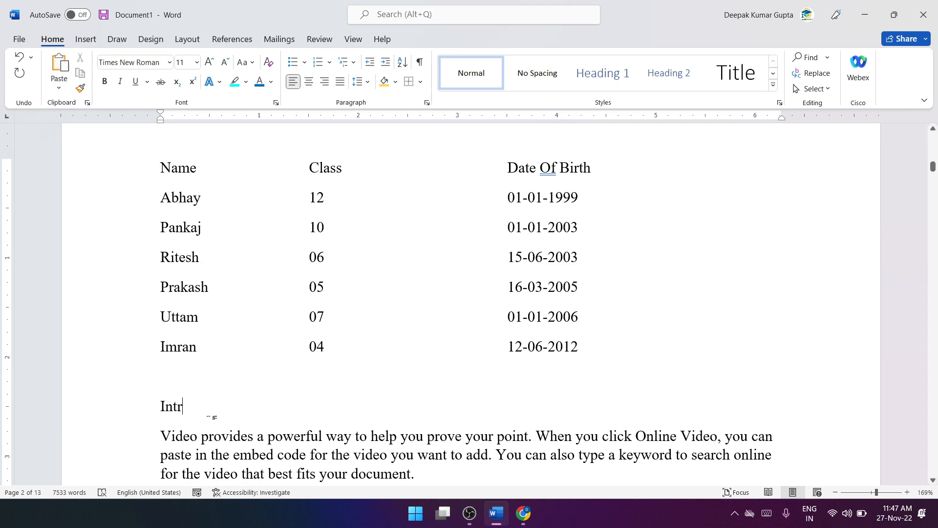
Step: Delete everything above the generated sample paragraphs and add "Introduction To Computer" as the first line
drag(215, 412, 94, 5)
key(Delete)
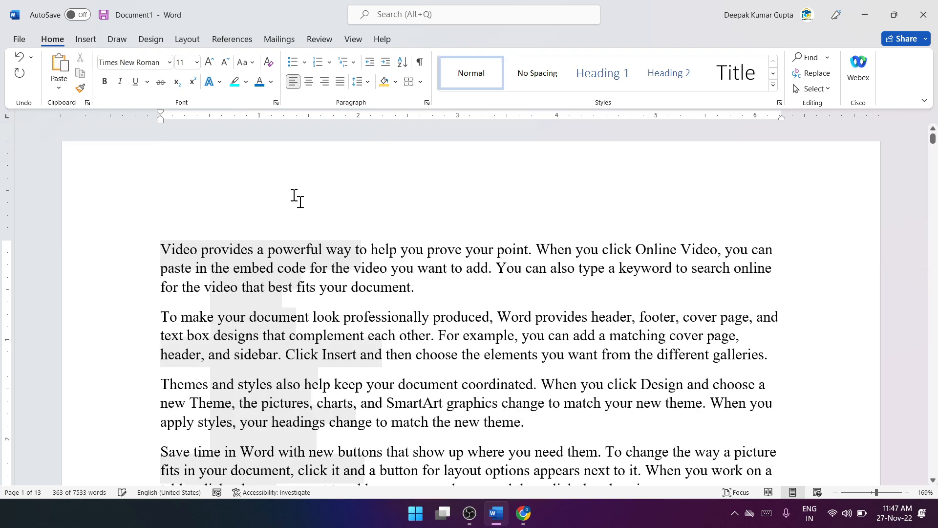
key(Return)
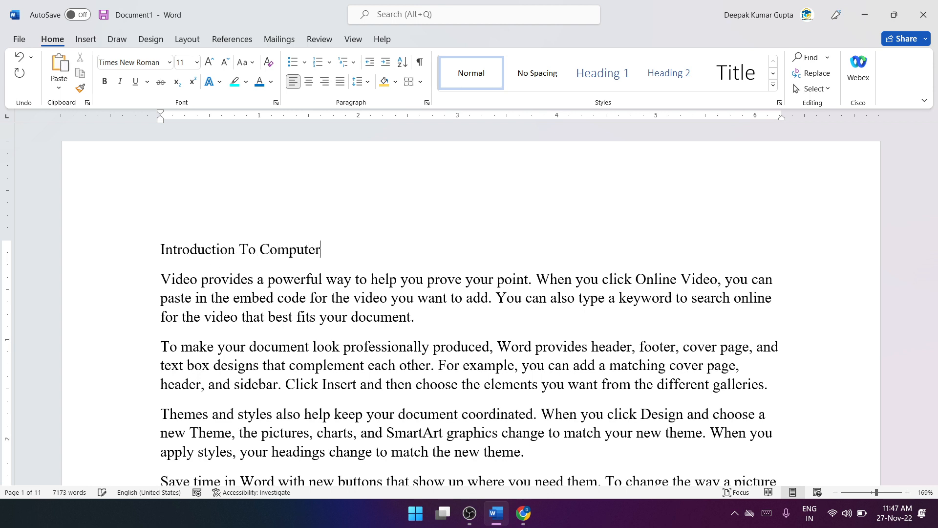
Step: Apply the Title style to the "Introduction To Computer" line
drag(322, 244, 157, 247)
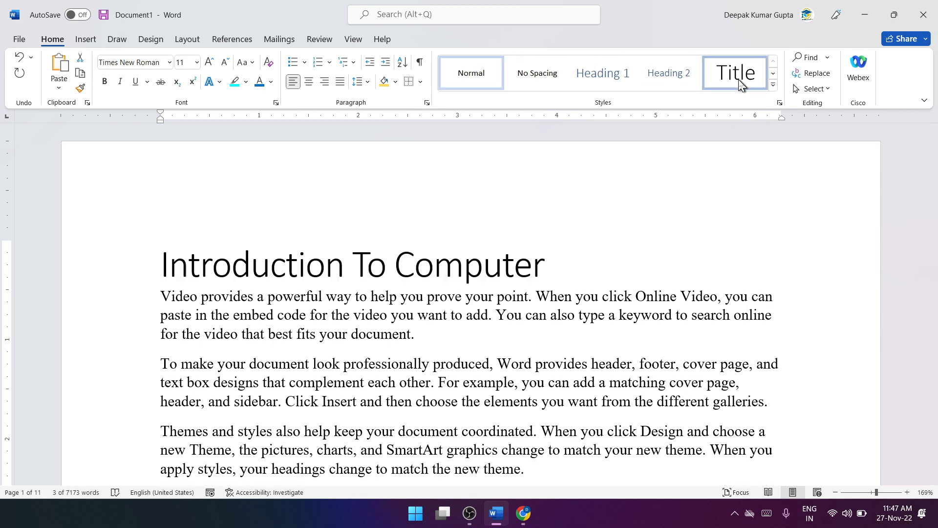
click(734, 78)
click(423, 251)
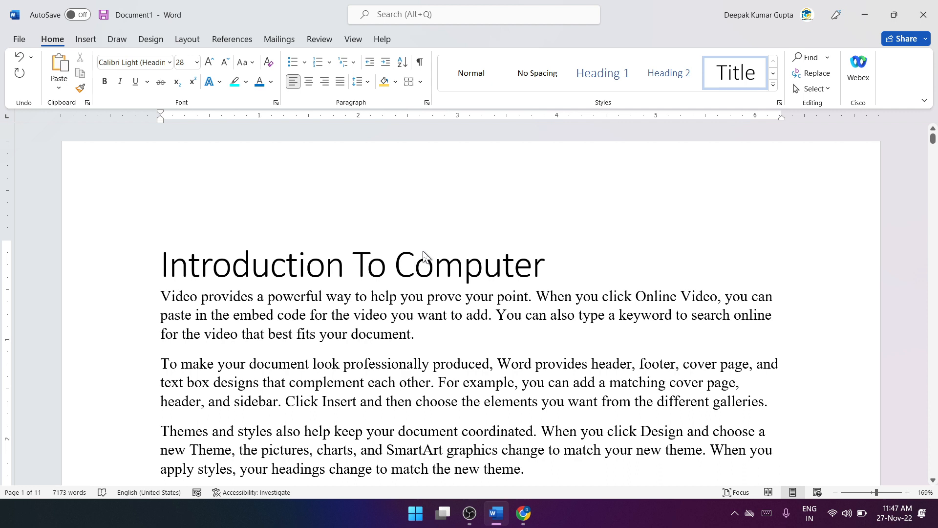
drag(558, 280, 207, 268)
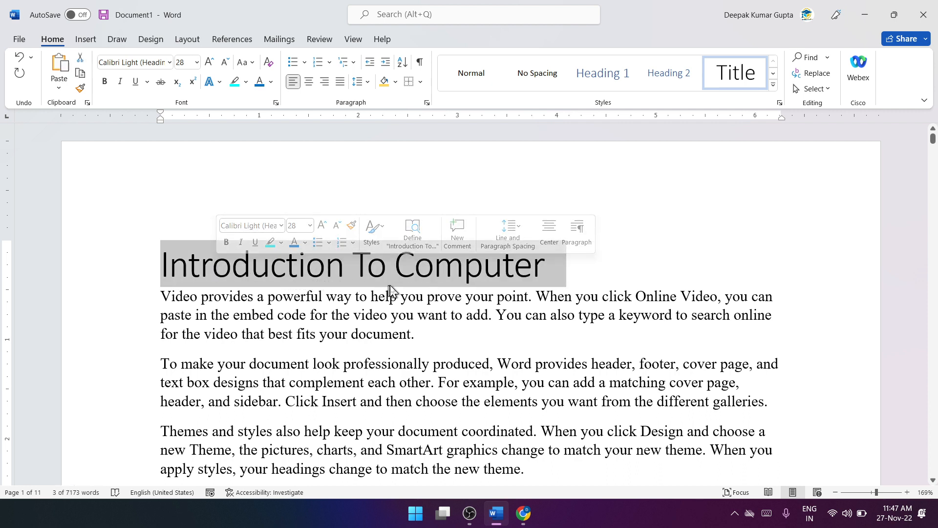
click(456, 279)
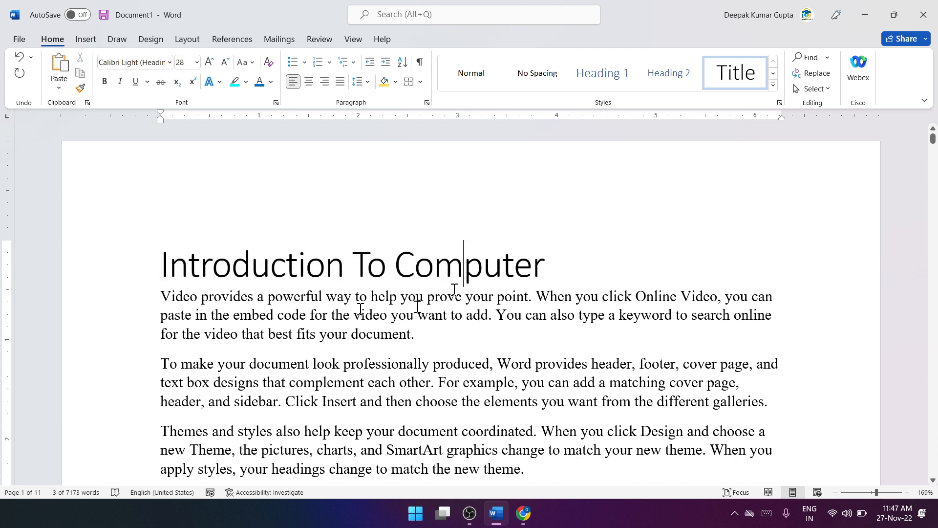
Step: Apply the last built-in style set, the one with an underlined title, to the document
drag(559, 274, 191, 260)
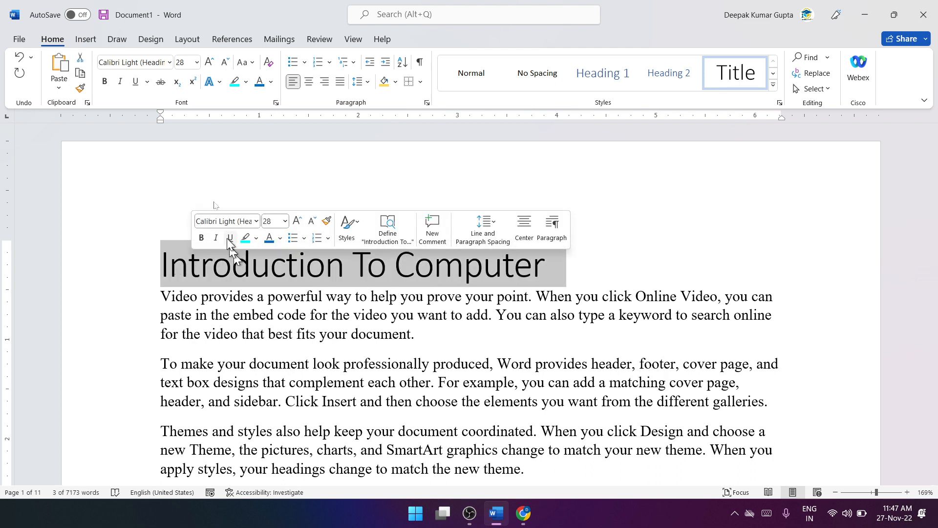
click(152, 41)
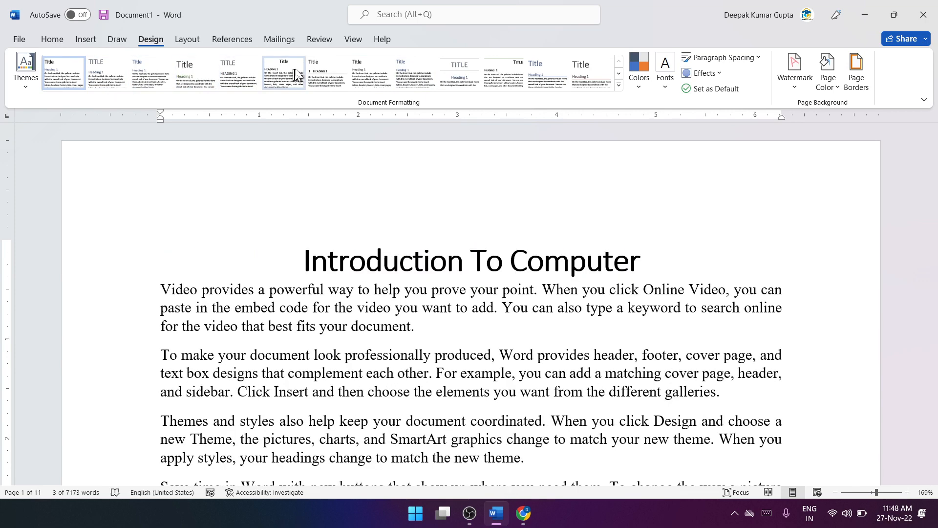
click(620, 85)
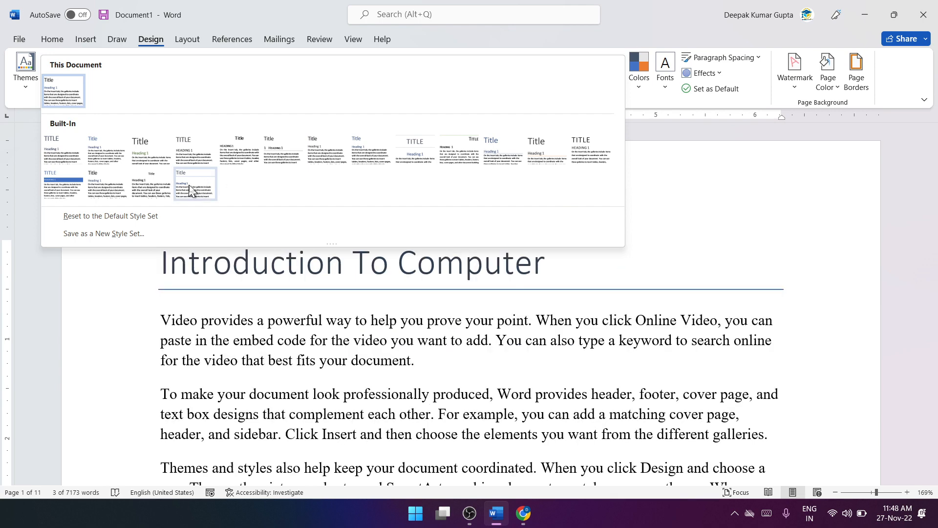
click(201, 188)
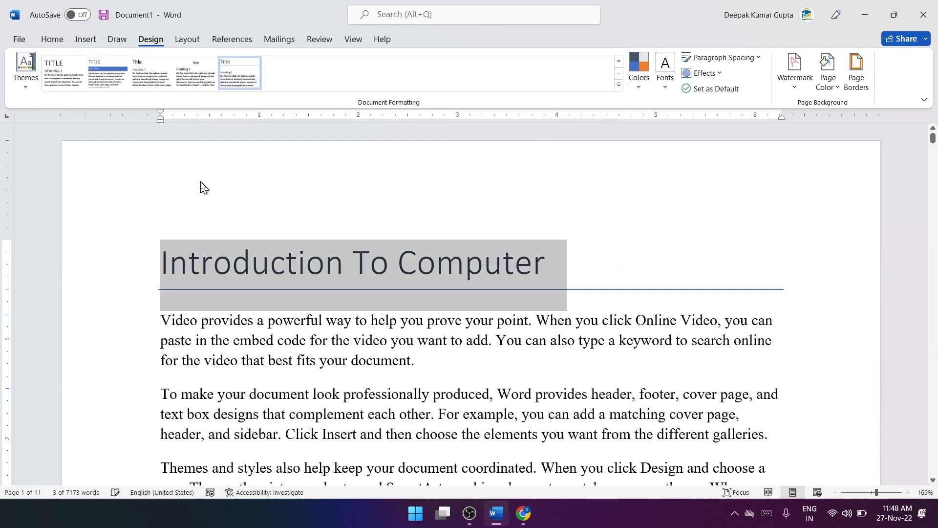
click(362, 259)
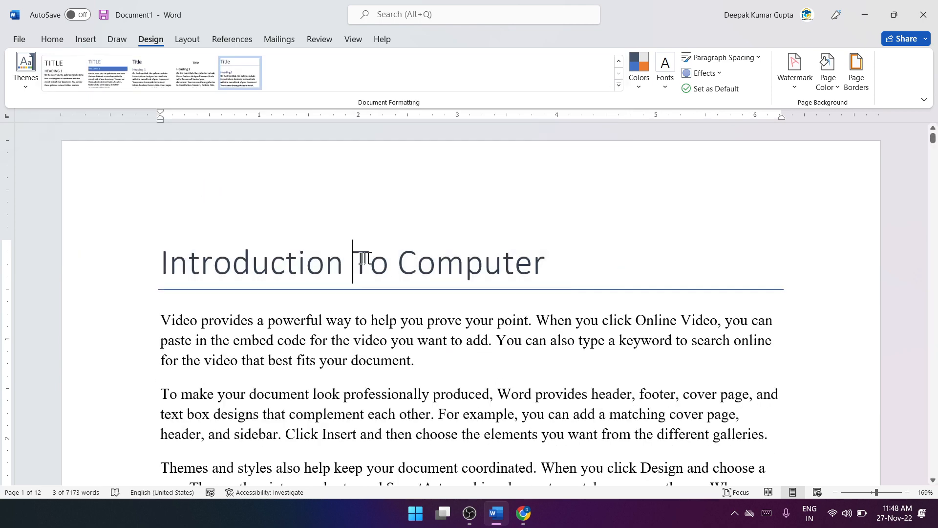
Step: Set the current style set and theme as the default for all new blank documents
drag(167, 265, 562, 268)
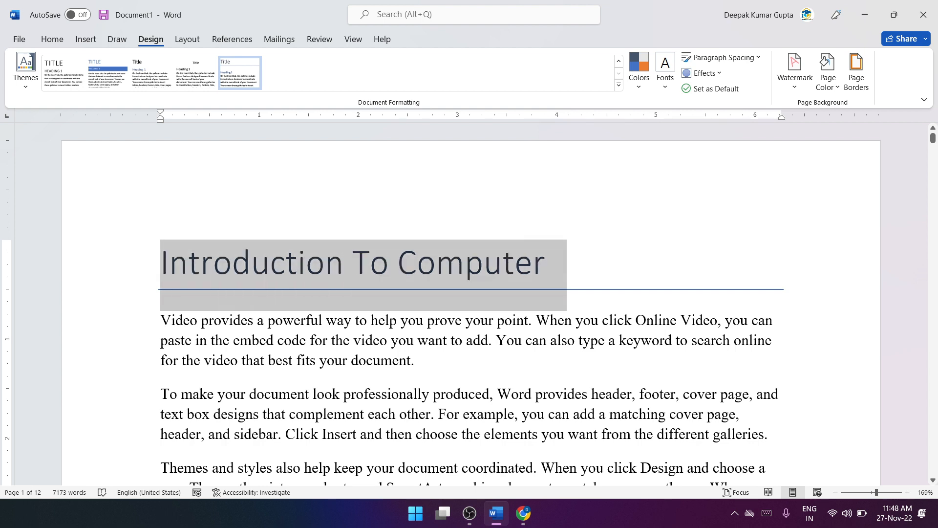
click(233, 87)
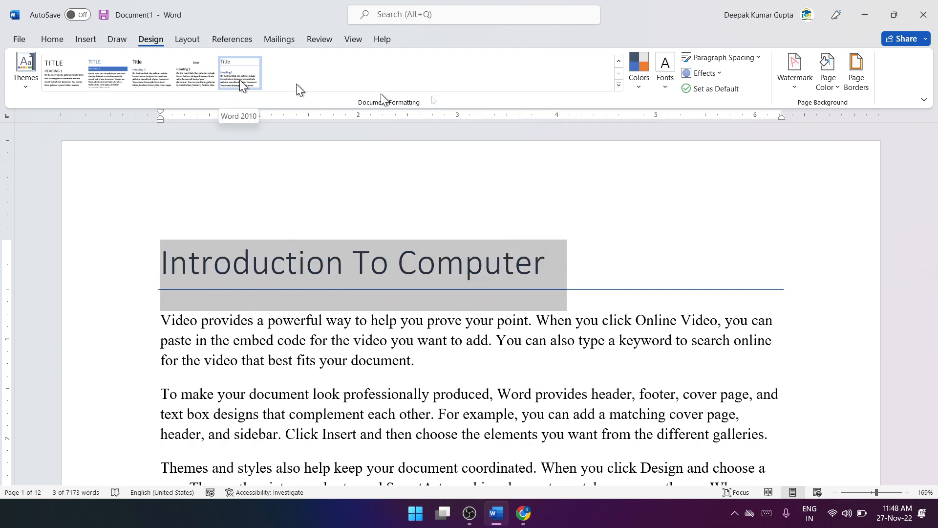
click(715, 89)
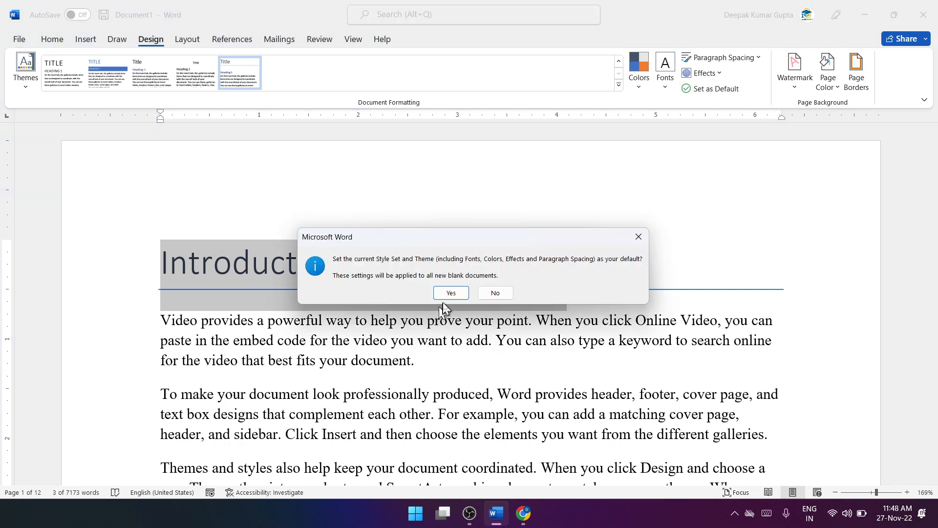
click(449, 294)
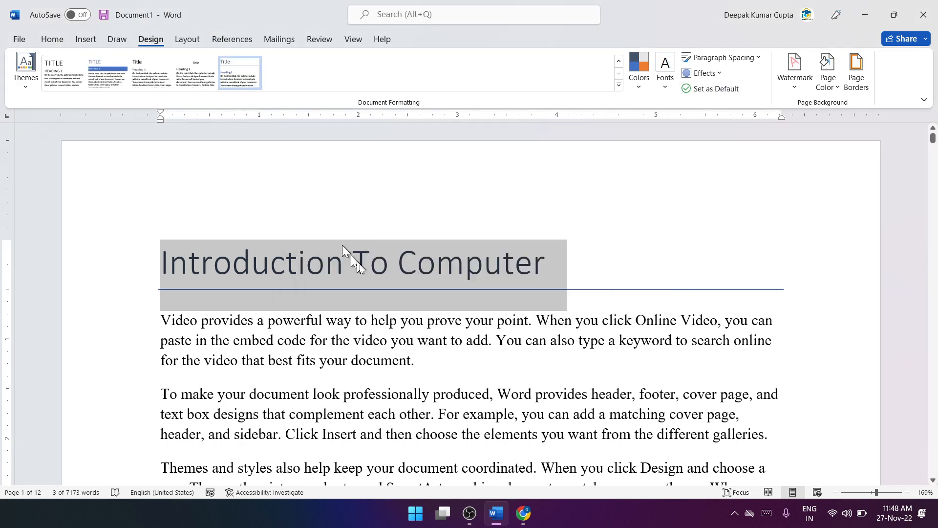
click(397, 286)
Step: Insert the line "What is Computer" above the first "Save time in Word" paragraph and apply the Heading 1 style to it
scroll(398, 323, down, 4)
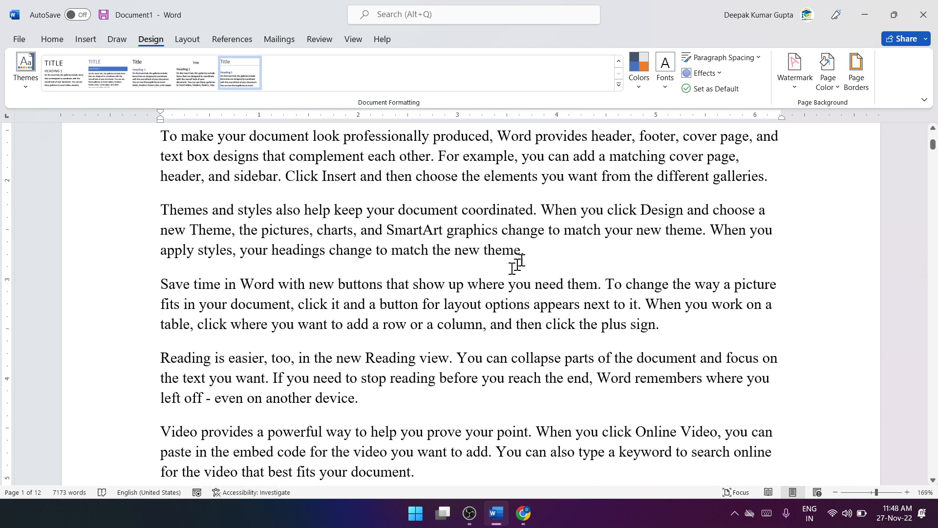
click(52, 42)
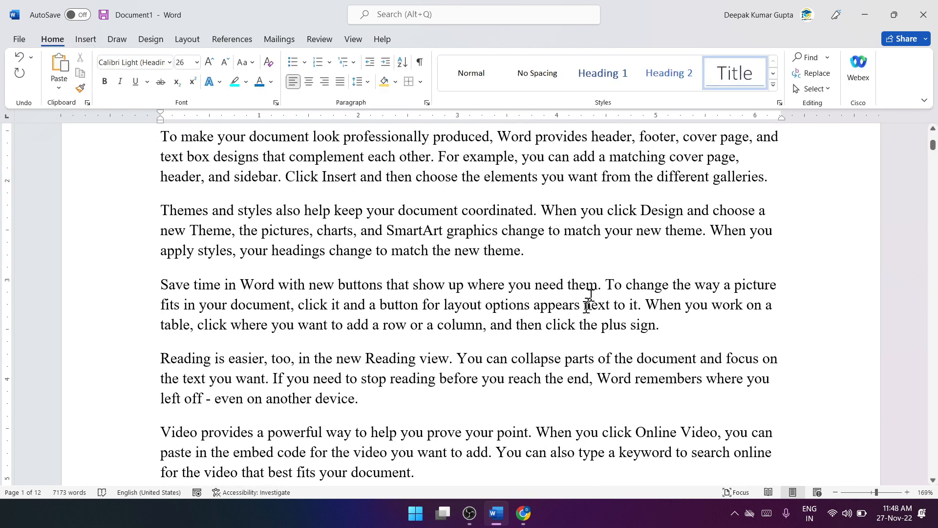
click(582, 261)
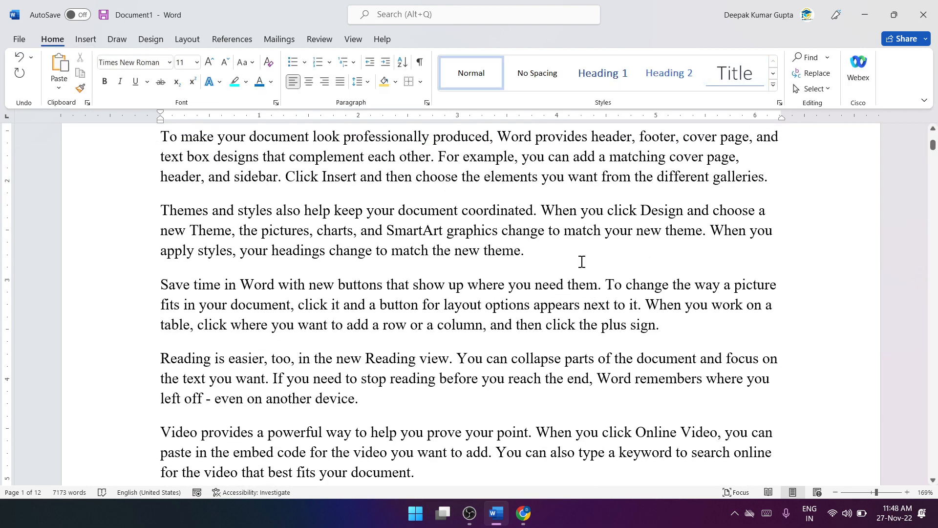
key(Return)
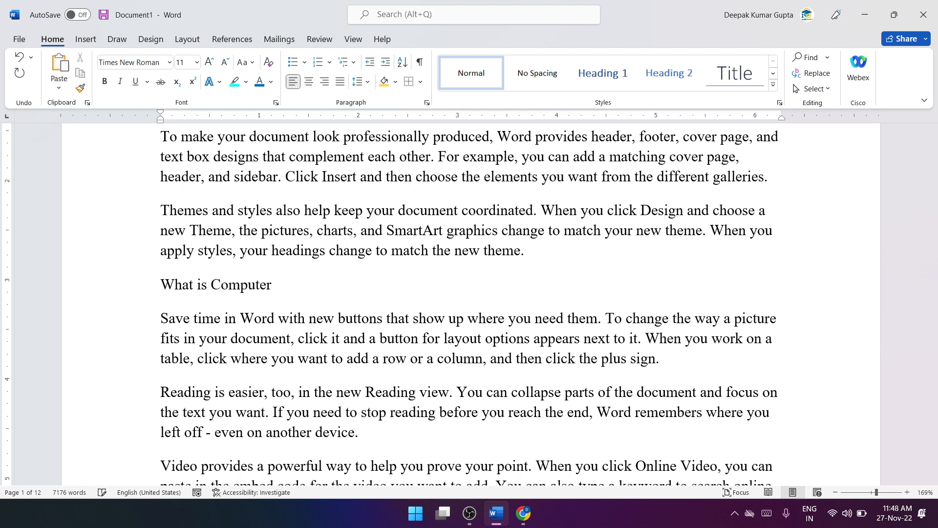
drag(289, 289, 171, 294)
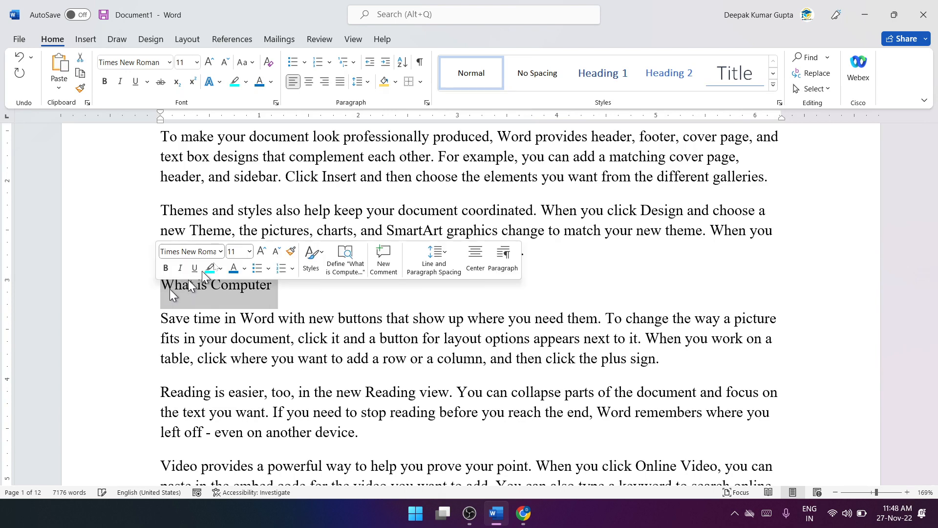
click(601, 88)
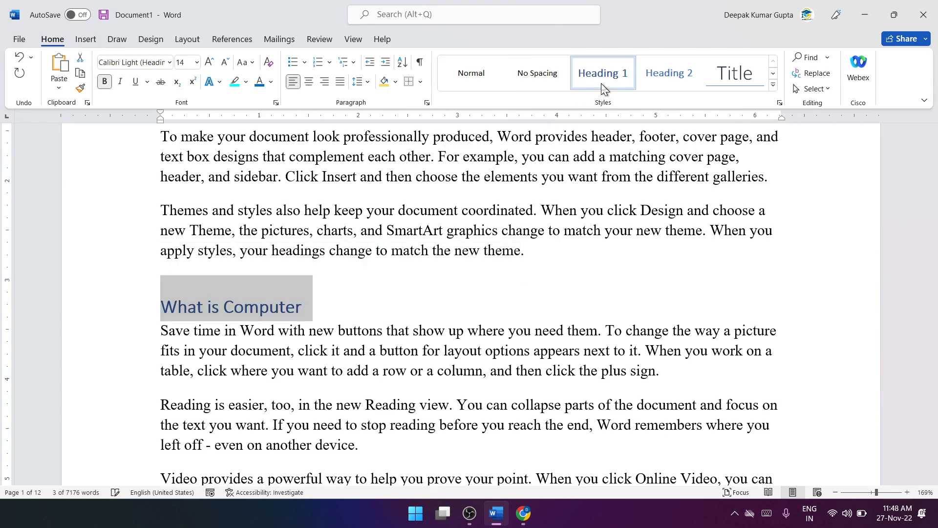
click(356, 296)
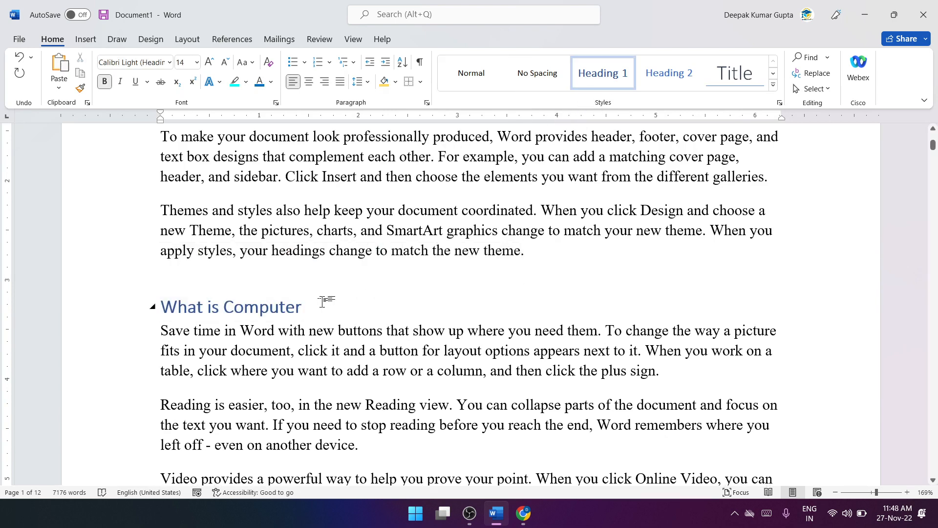
drag(324, 299, 175, 291)
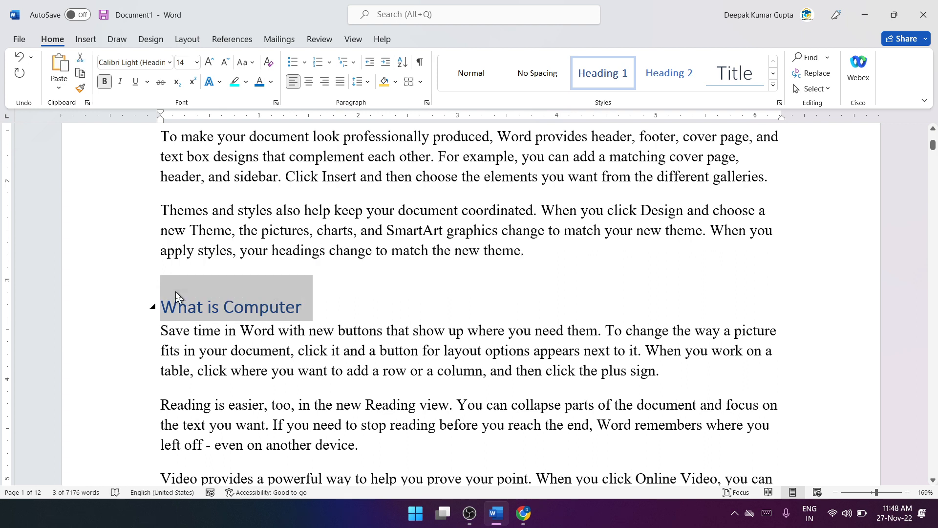
click(321, 316)
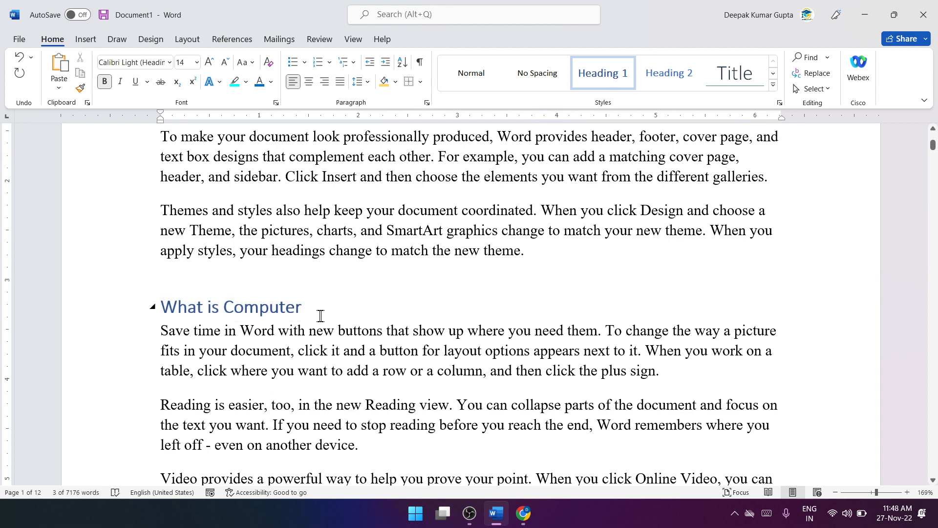
Step: Insert the line "Central Processing Unit" above a "To make your document" paragraph further down page 1 and give it the Heading 1 style
scroll(318, 271, down, 7)
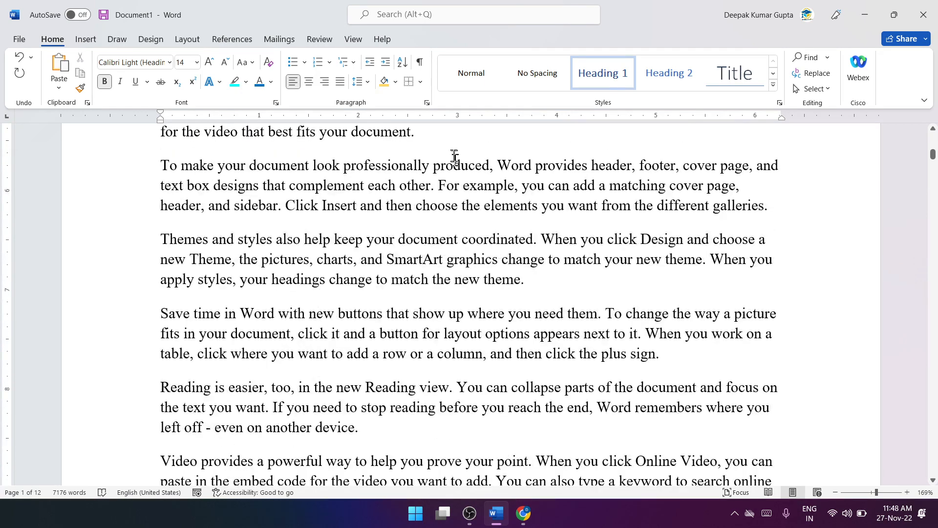
click(442, 144)
key(Return)
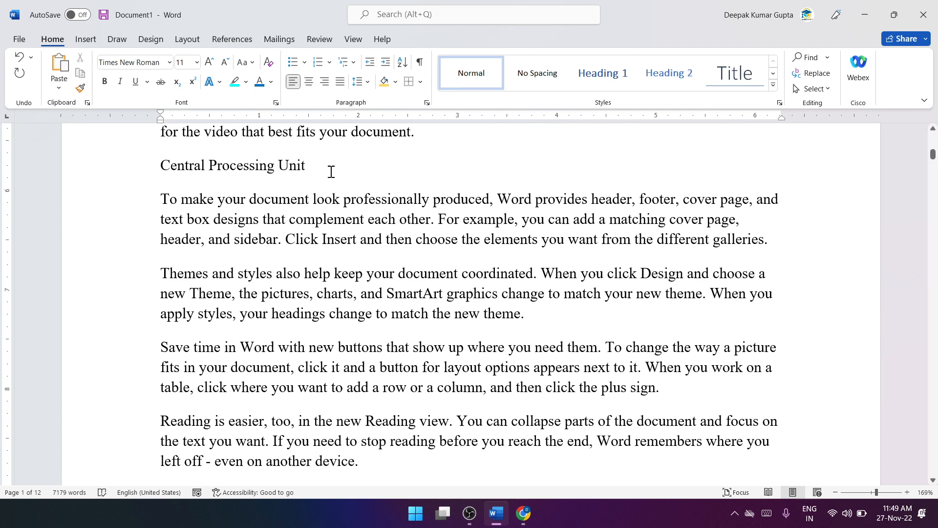
drag(329, 171, 154, 168)
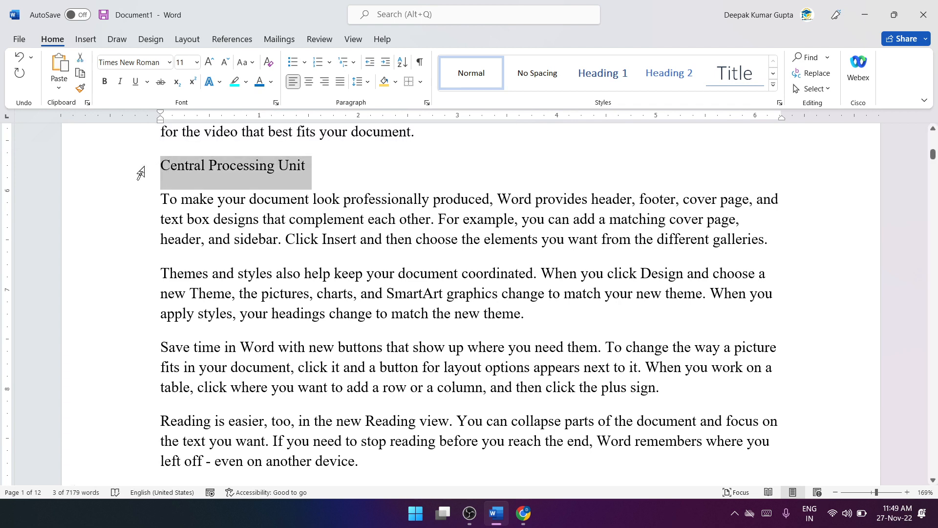
key(ctrl+alt+1)
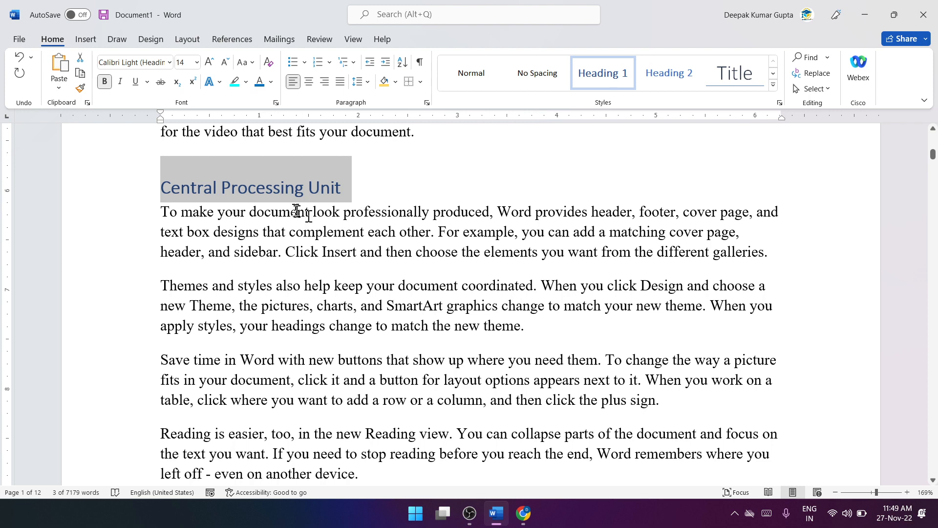
Step: Insert the line "Tense" above the first "Save time in Word" paragraph on page 2 and apply the Heading 1 style to it
scroll(463, 168, up, 2)
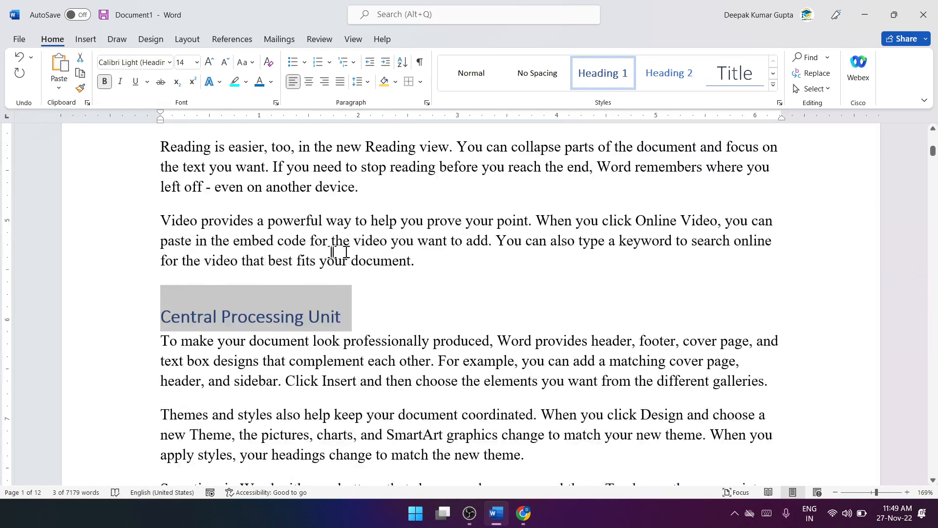
scroll(335, 247, up, 2)
scroll(377, 235, up, 2)
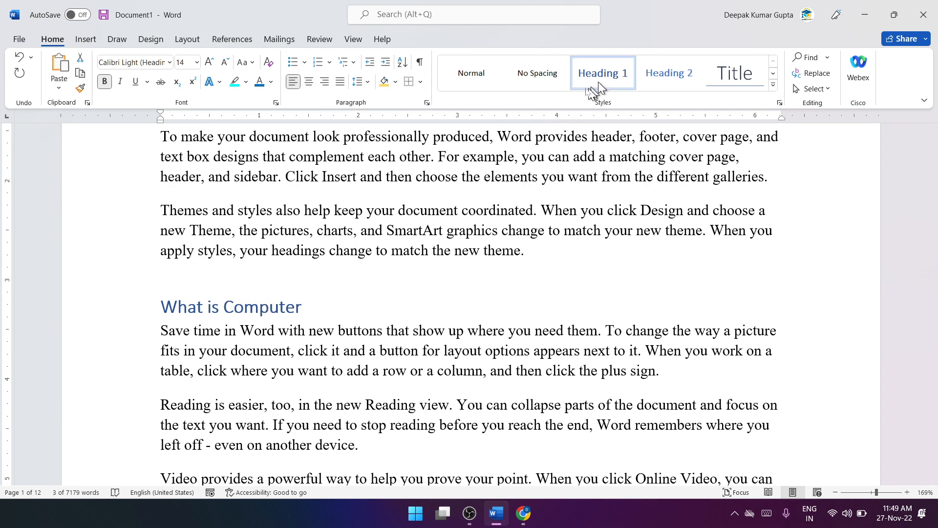
scroll(311, 297, down, 4)
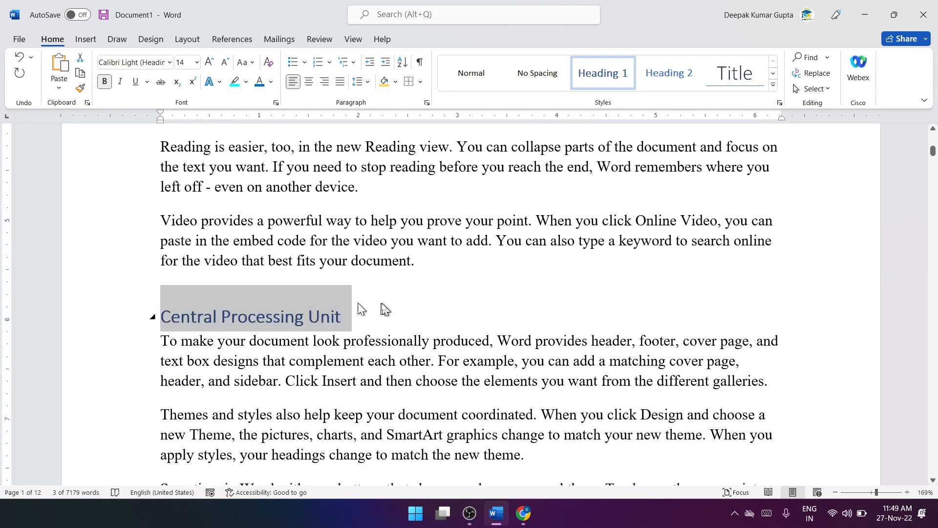
scroll(338, 312, down, 3)
scroll(383, 310, down, 8)
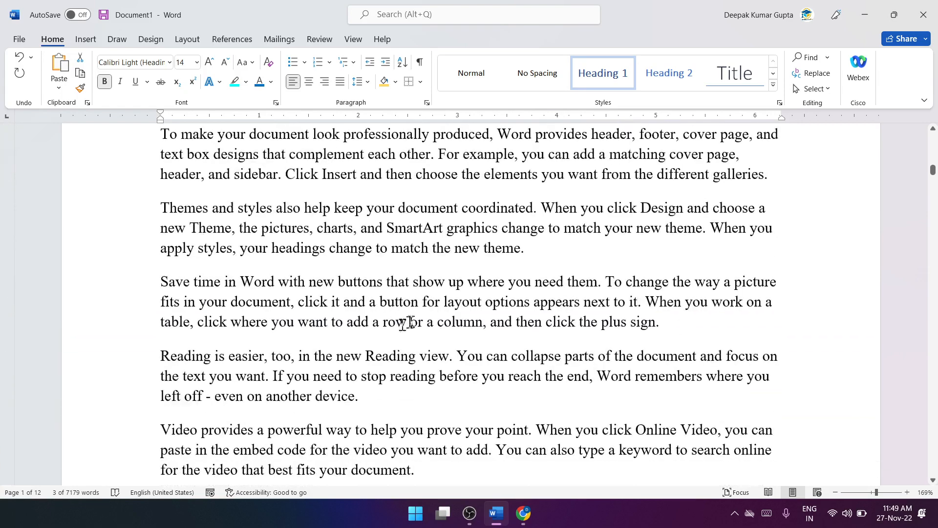
click(537, 254)
key(Return)
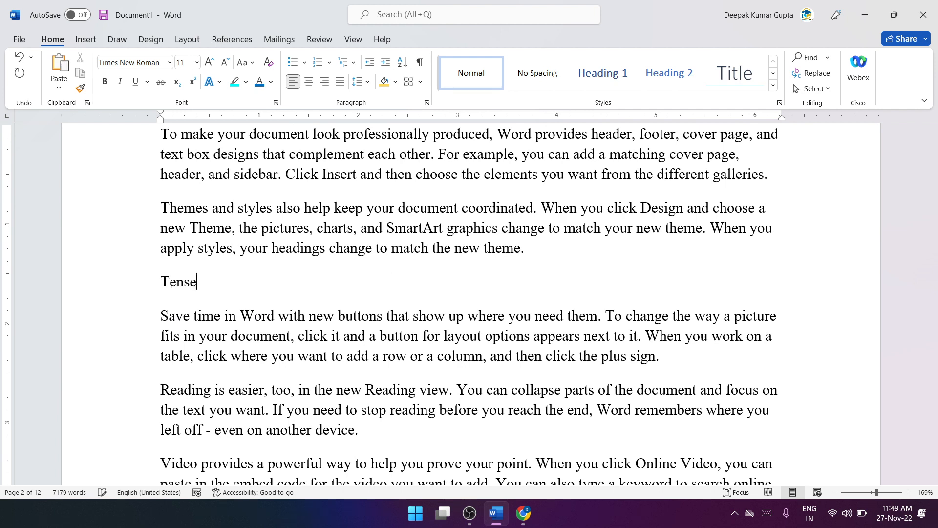
click(157, 283)
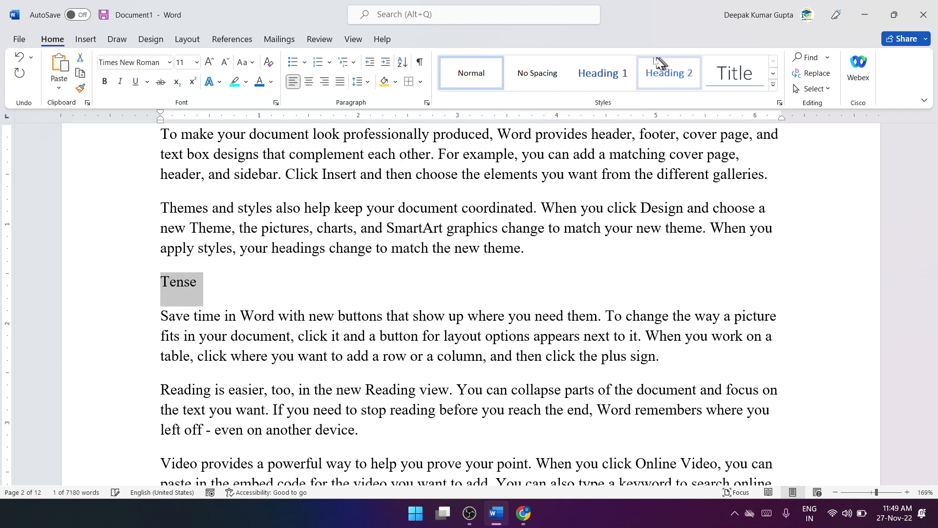
click(604, 73)
Step: Insert the line "Present Tense" below the "Reading is easier" paragraph under Tense and apply the Heading 2 style to it
scroll(394, 274, down, 5)
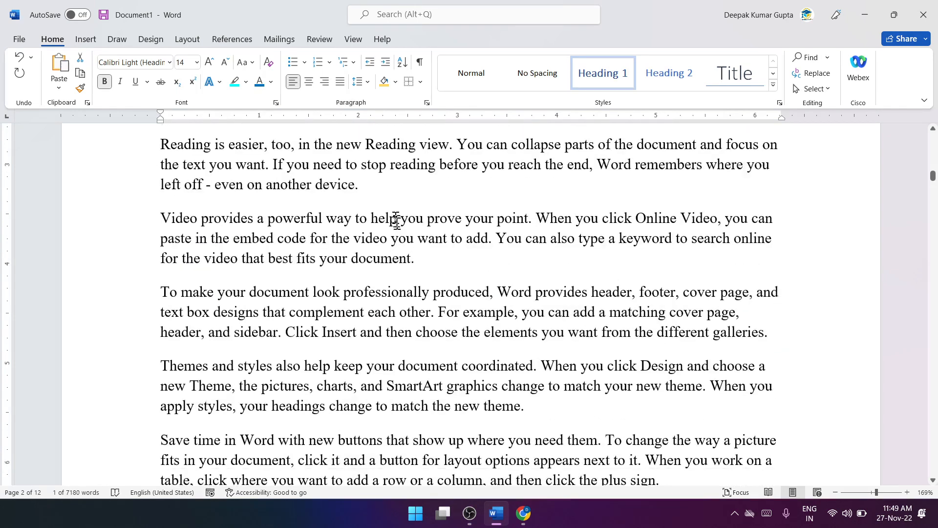
click(380, 194)
key(Return)
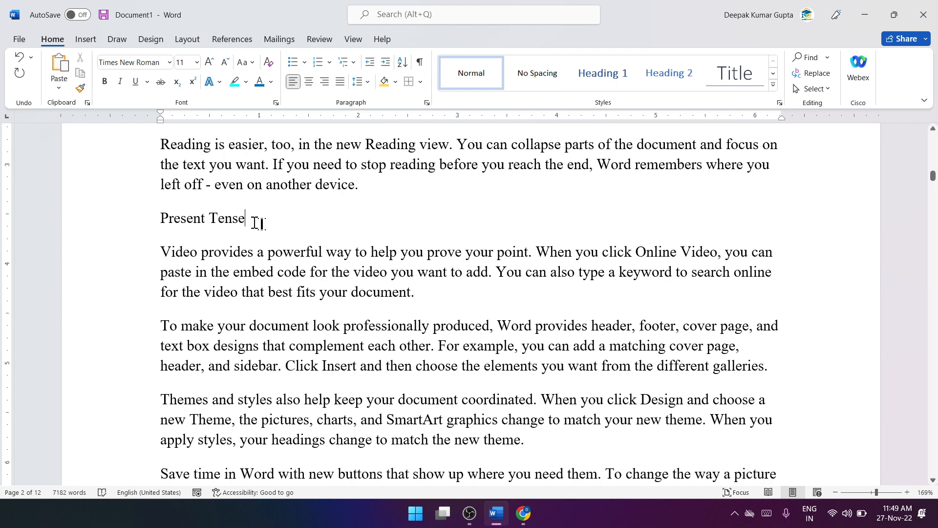
drag(257, 224, 161, 220)
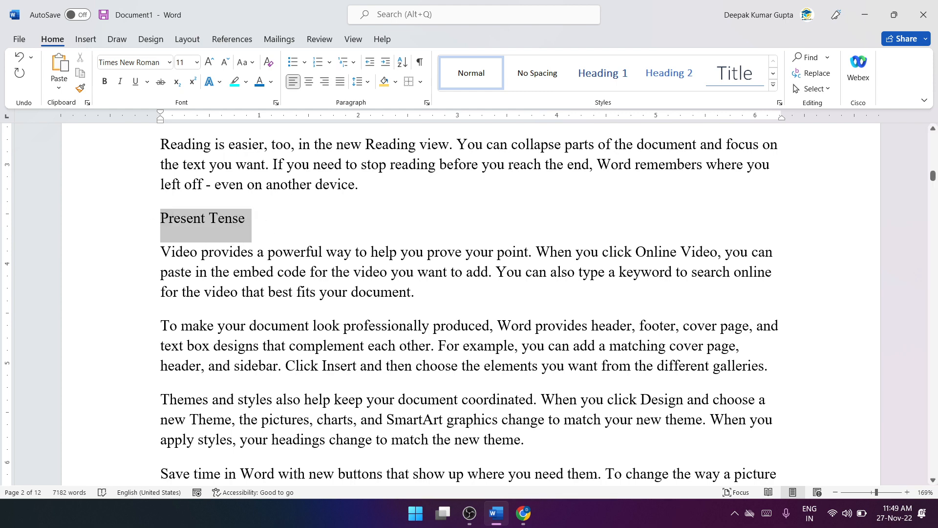
click(666, 74)
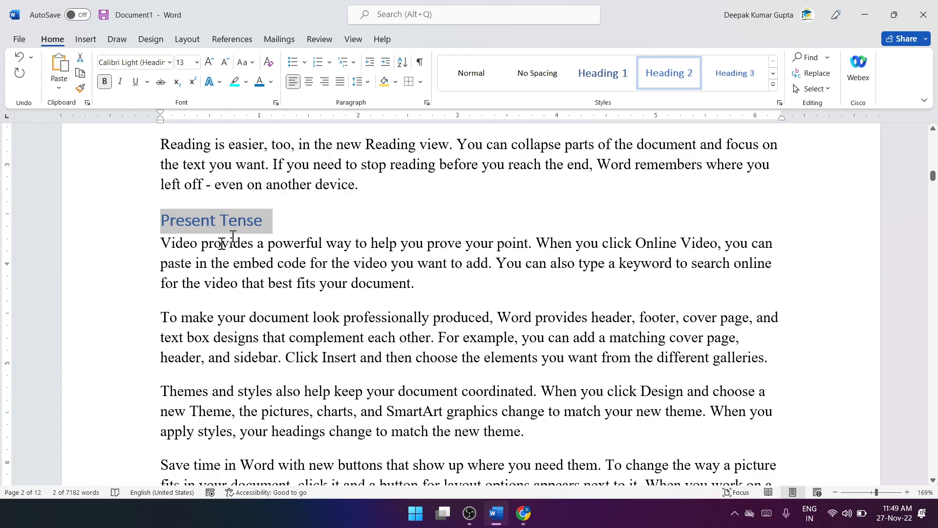
Step: Look over the title and the styled headings on the first pages of the document
scroll(341, 352, up, 15)
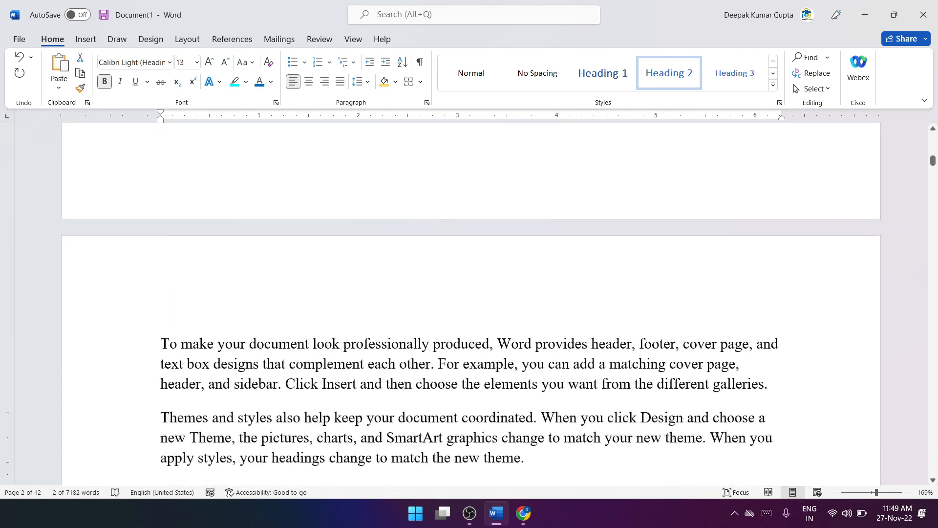
scroll(469, 303, up, 5)
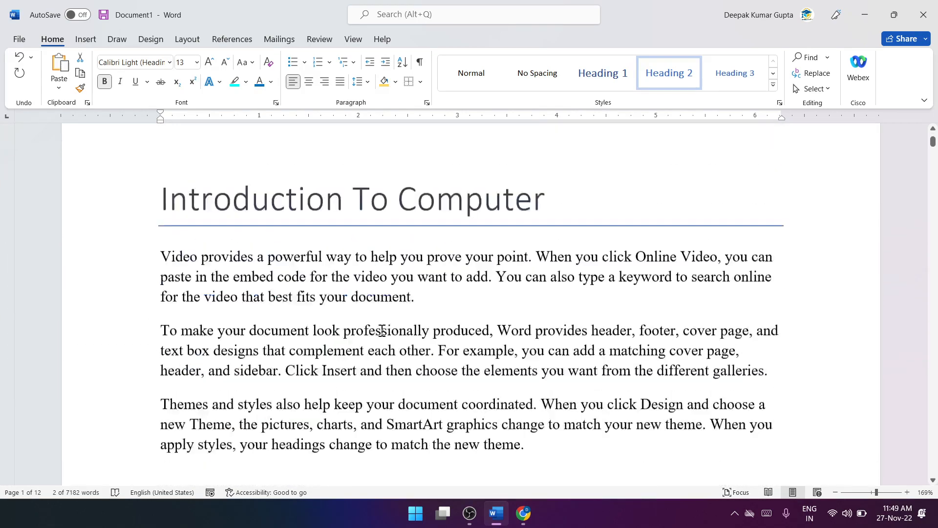
scroll(469, 303, down, 10)
scroll(310, 297, up, 10)
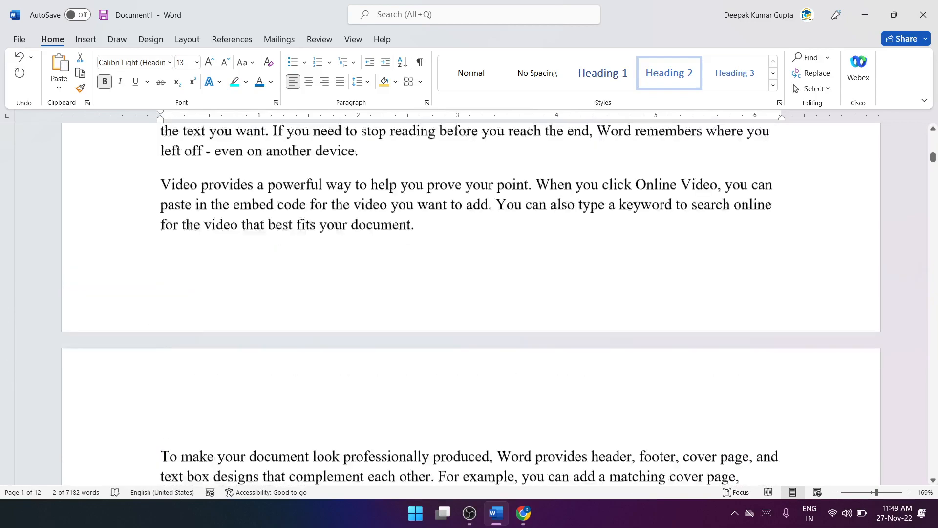
scroll(310, 297, down, 15)
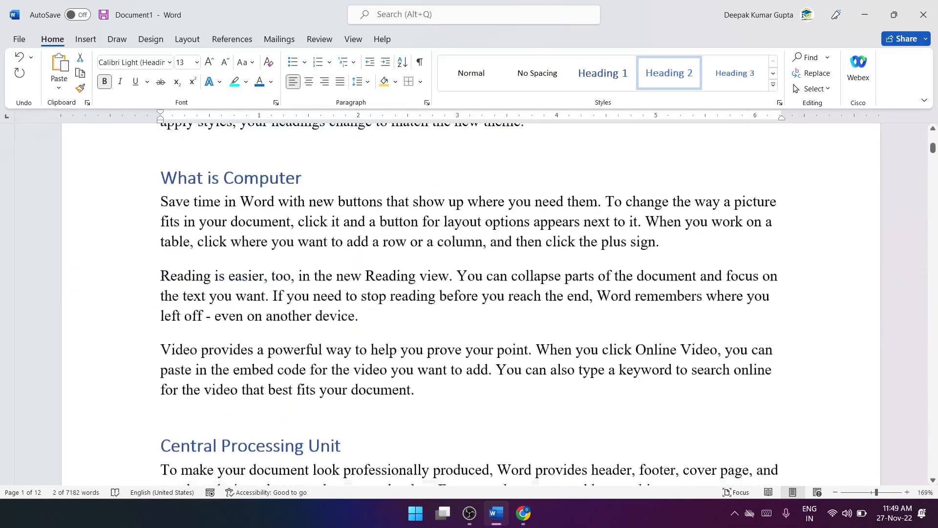
Step: Apply the Strong style to the "Video provides" and "To make your document" paragraphs near the end of page 2
key(Delete)
scroll(324, 299, down, 3)
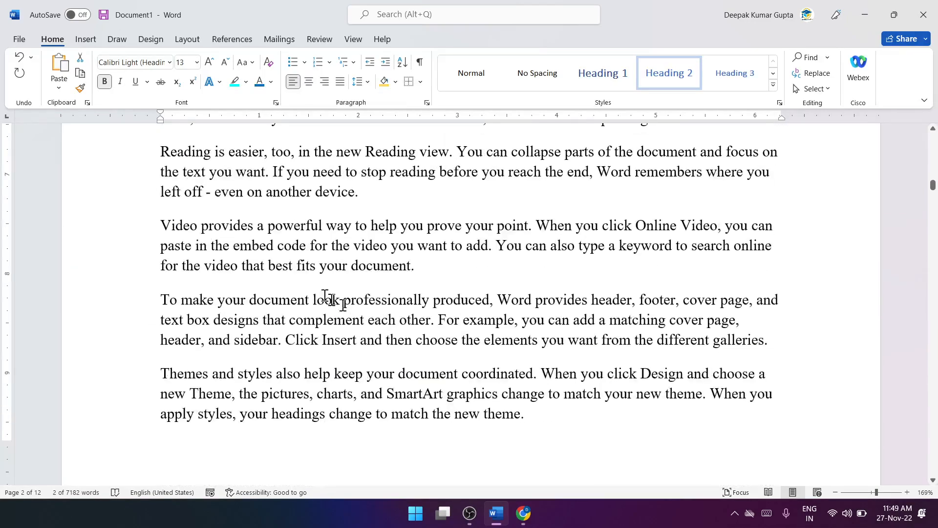
drag(161, 226, 763, 339)
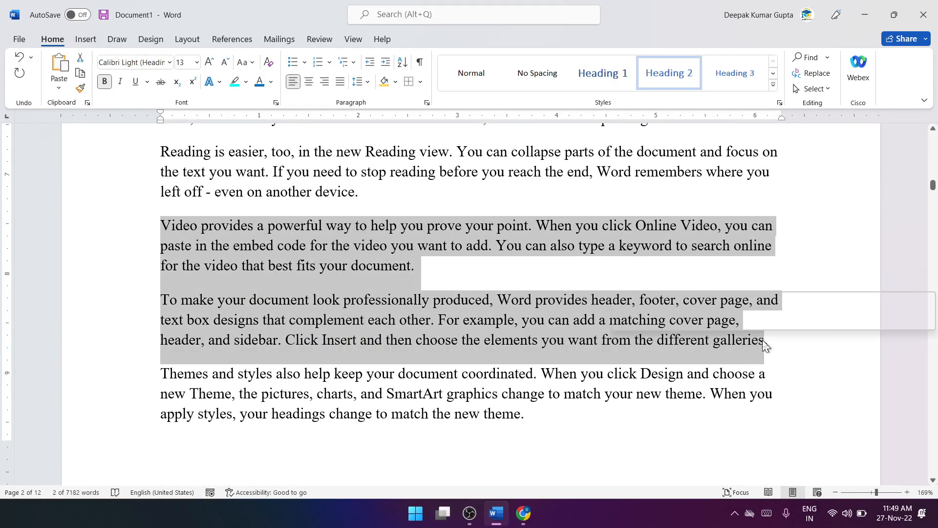
click(777, 87)
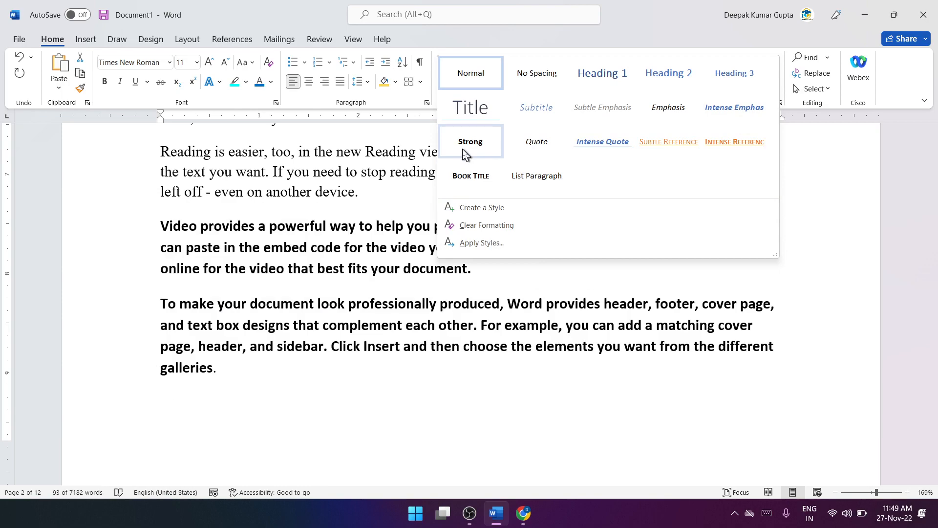
click(470, 143)
Step: Apply the Intense Emphasis style to a "Video provides" paragraph on page 3 and the "To make your document" paragraph after it
scroll(462, 294, up, 5)
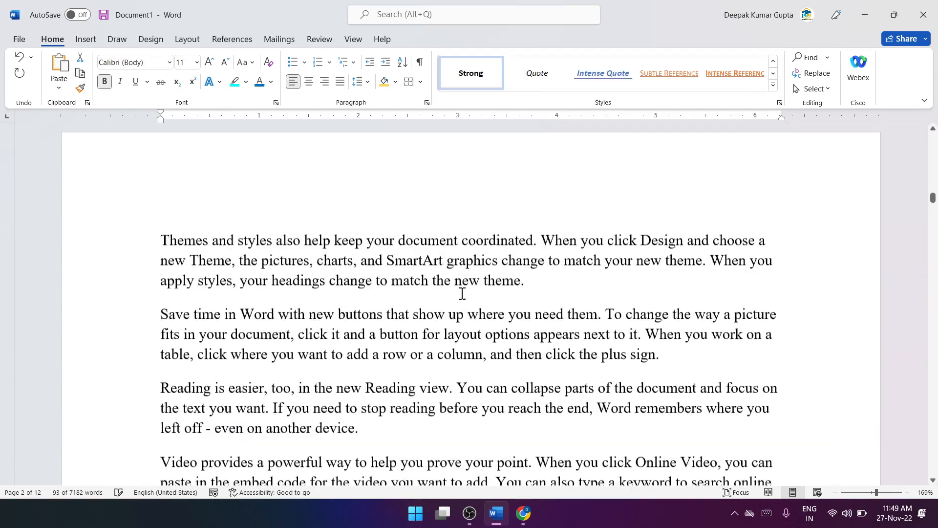
scroll(462, 293, down, 5)
drag(159, 226, 768, 338)
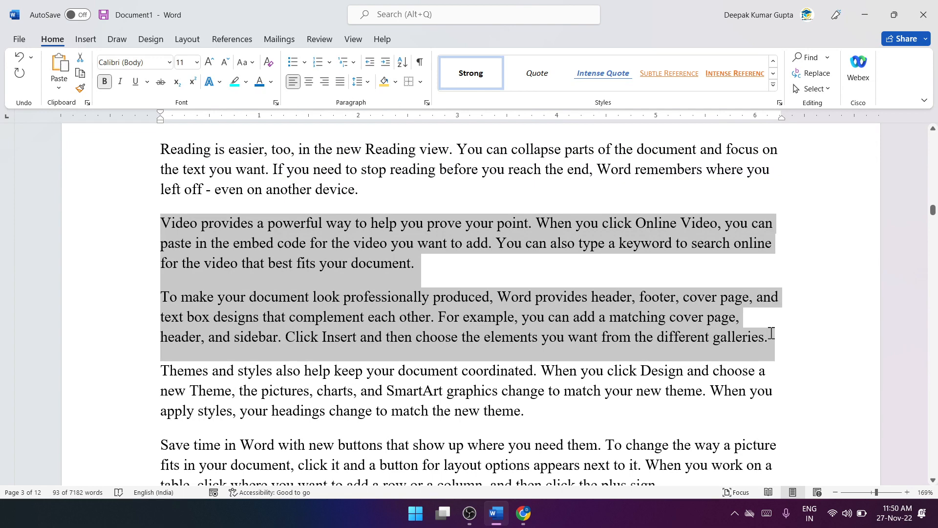
click(773, 90)
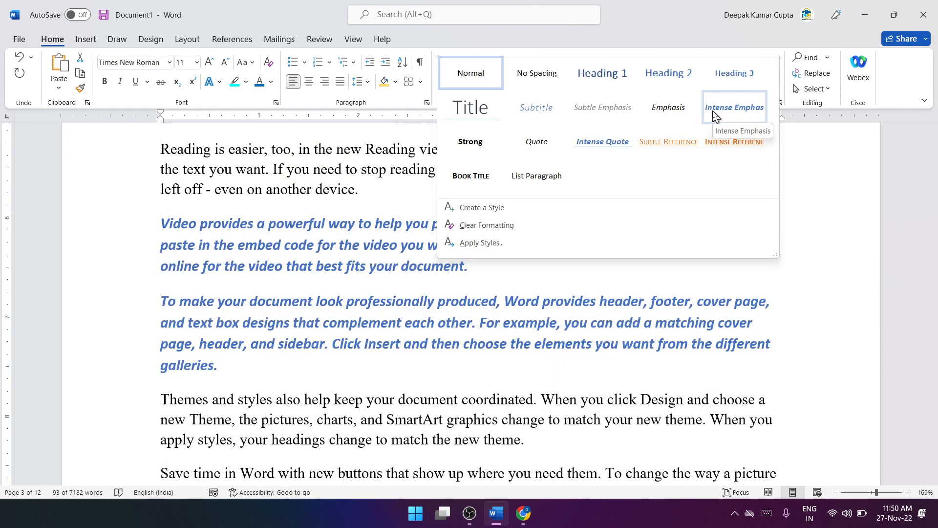
click(714, 116)
Step: Apply the Intense Quote style to three consecutive paragraphs on page 4, from "Video provides" through "Themes and styles"
scroll(588, 264, down, 10)
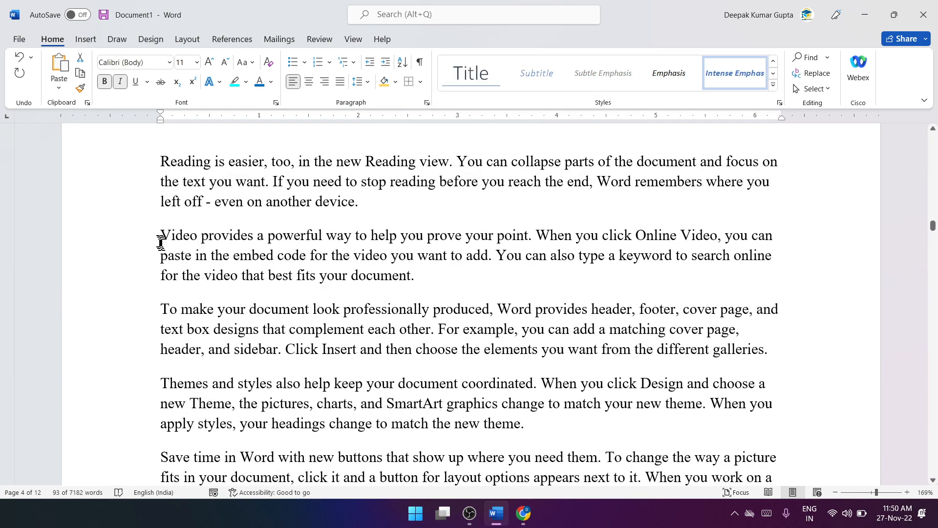
drag(161, 235, 546, 422)
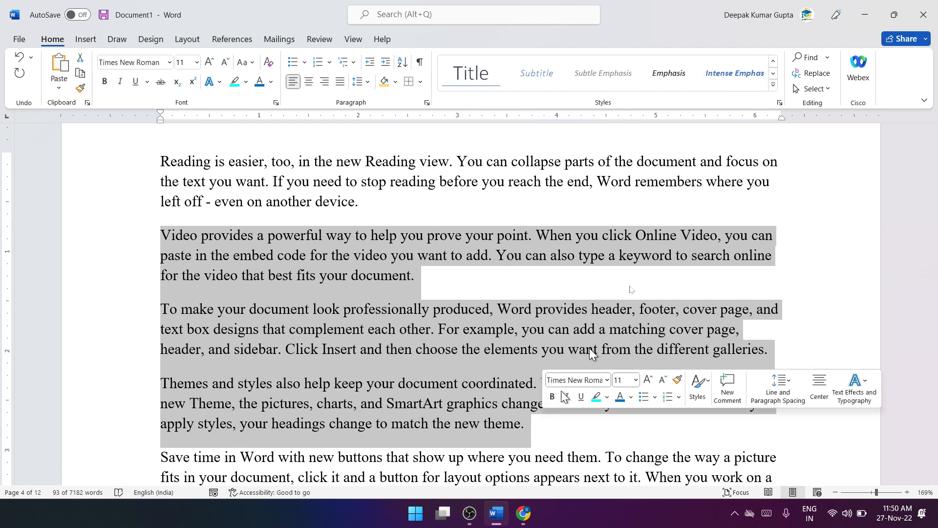
click(774, 84)
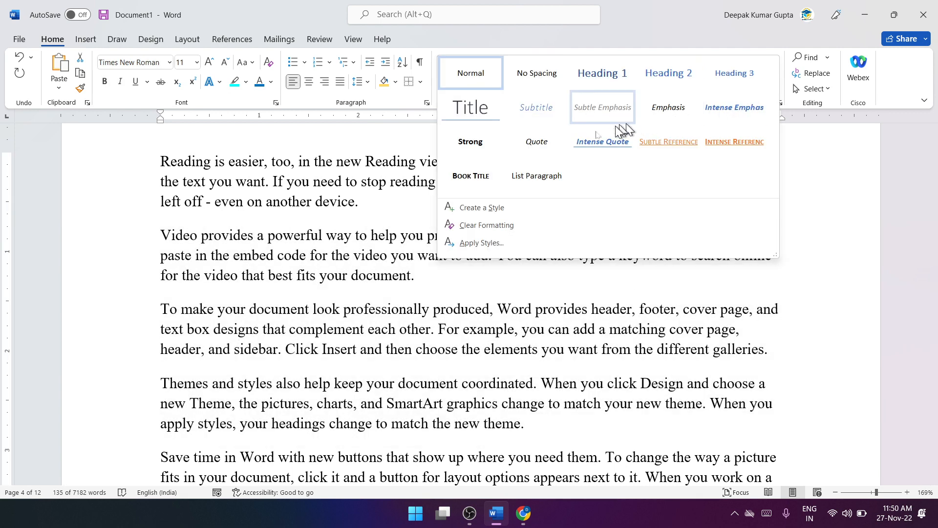
click(589, 143)
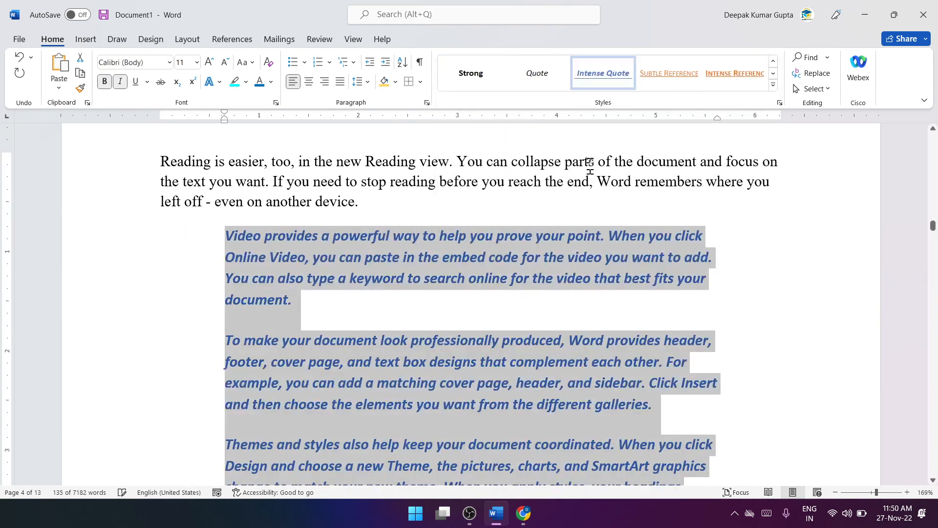
scroll(587, 195, down, 5)
click(559, 281)
scroll(558, 282, up, 15)
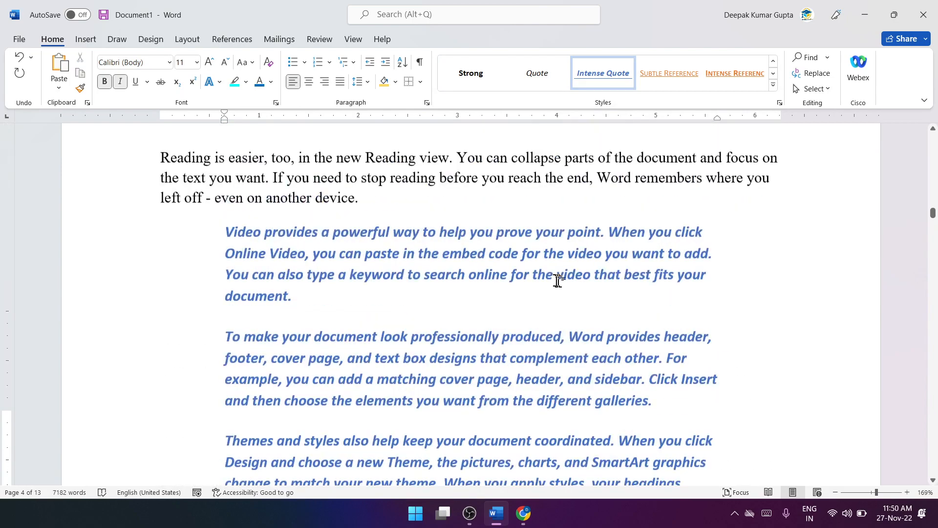
Step: Look over the styled paragraphs, the available styles, and the title and headings on page 1
scroll(559, 281, down, 4)
scroll(568, 226, up, 2)
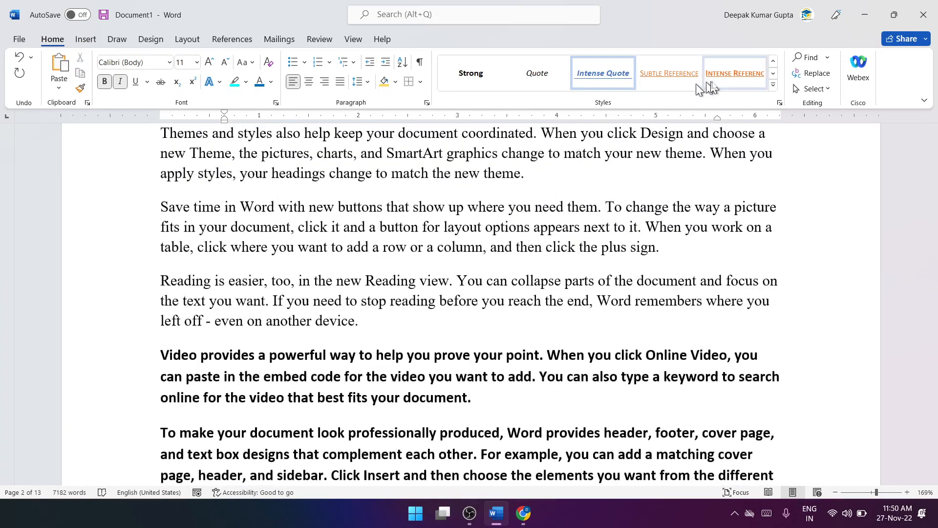
click(774, 85)
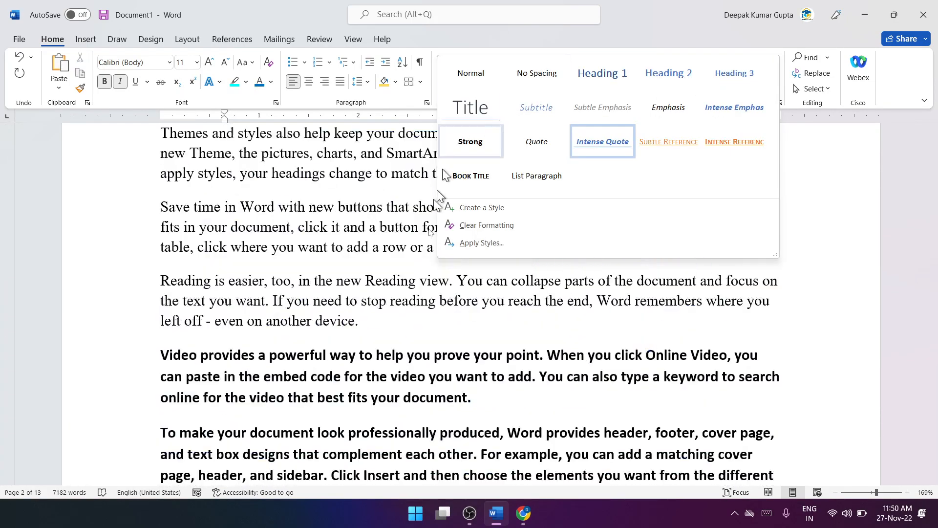
click(471, 348)
scroll(471, 348, up, 1)
scroll(471, 348, up, 10)
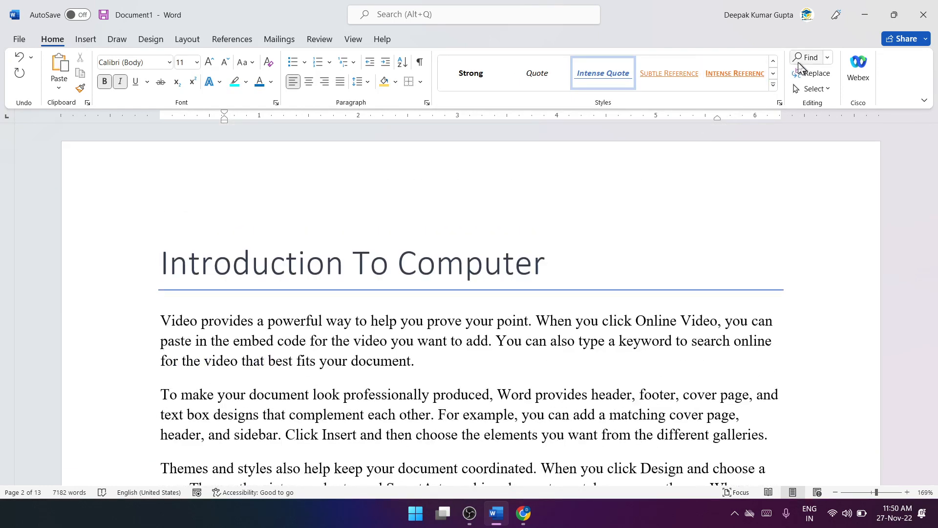
click(573, 270)
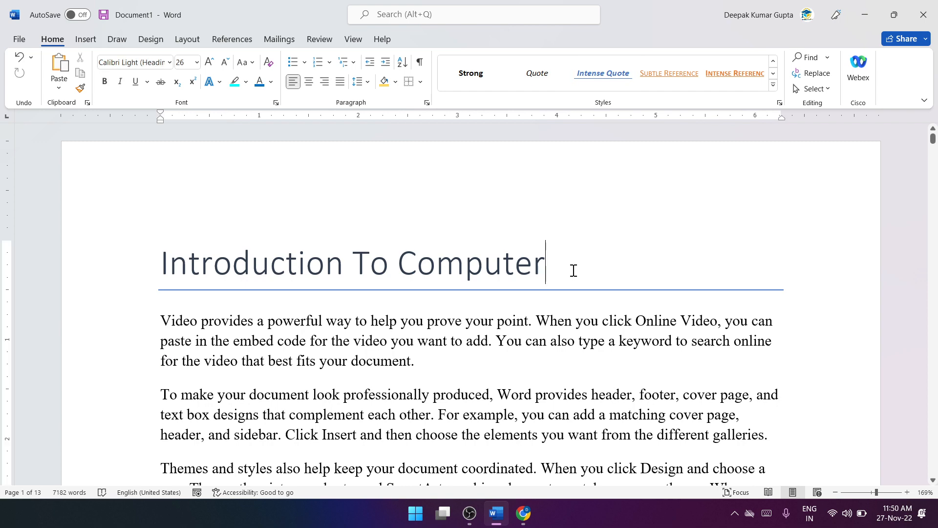
scroll(574, 270, down, 7)
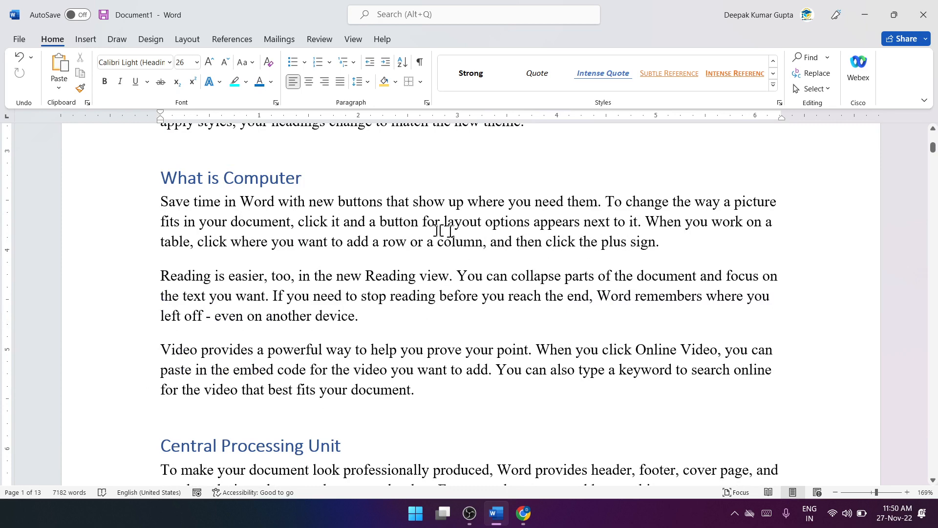
scroll(442, 230, up, 5)
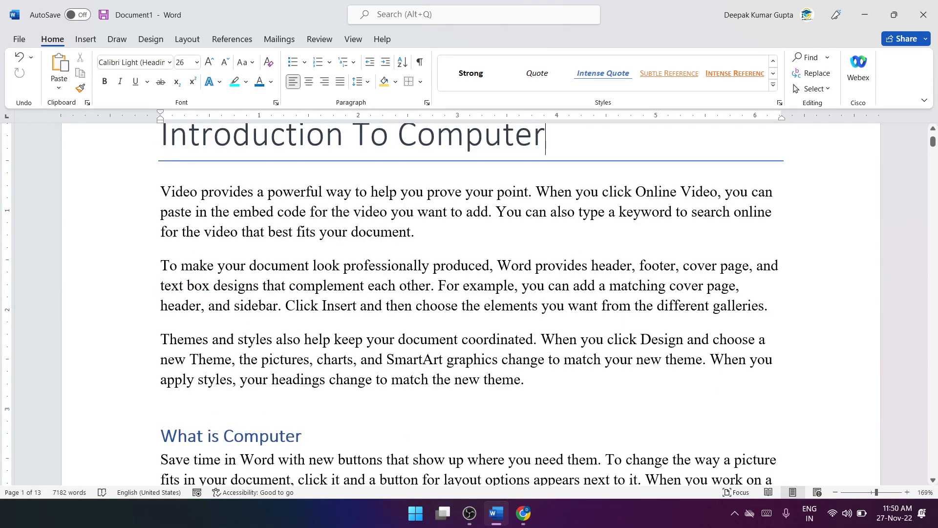
Step: Search the document for "Online" and look through the highlighted matches on the first pages
click(808, 59)
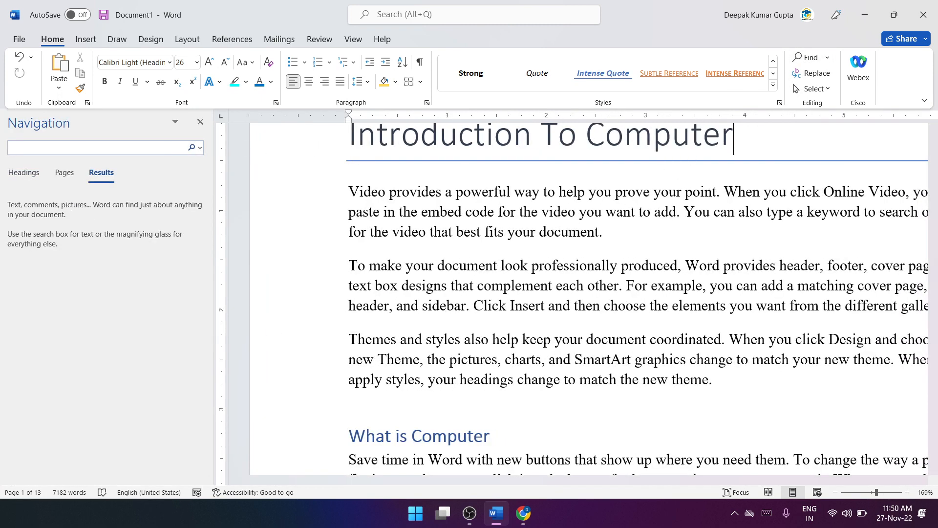
text(Online)
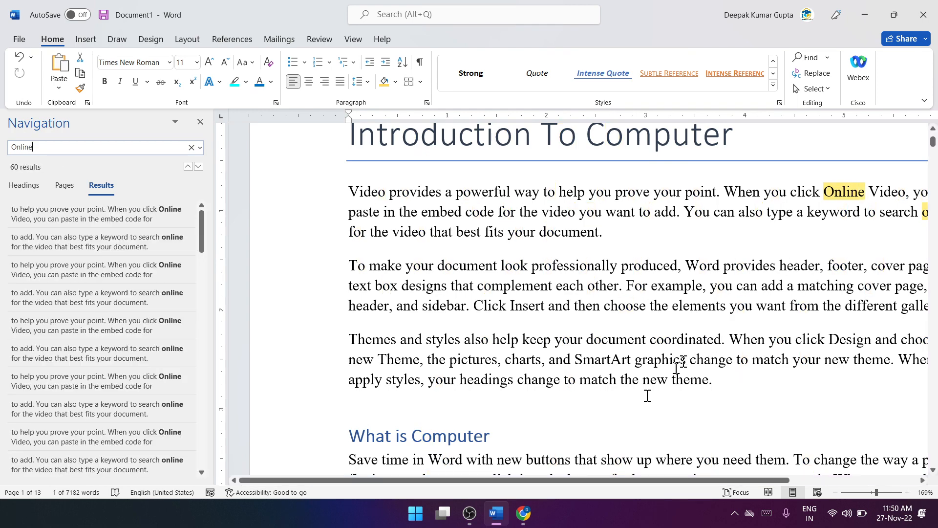
drag(593, 480, 712, 480)
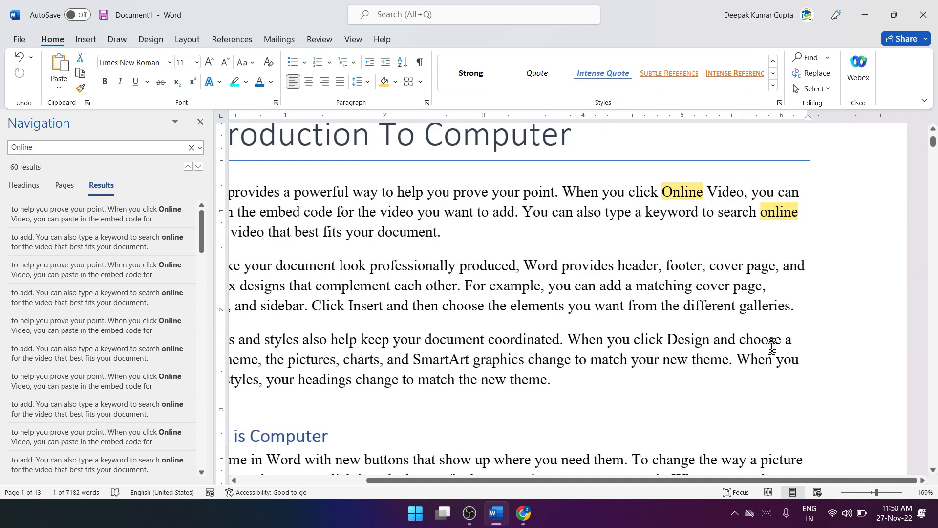
scroll(772, 346, down, 15)
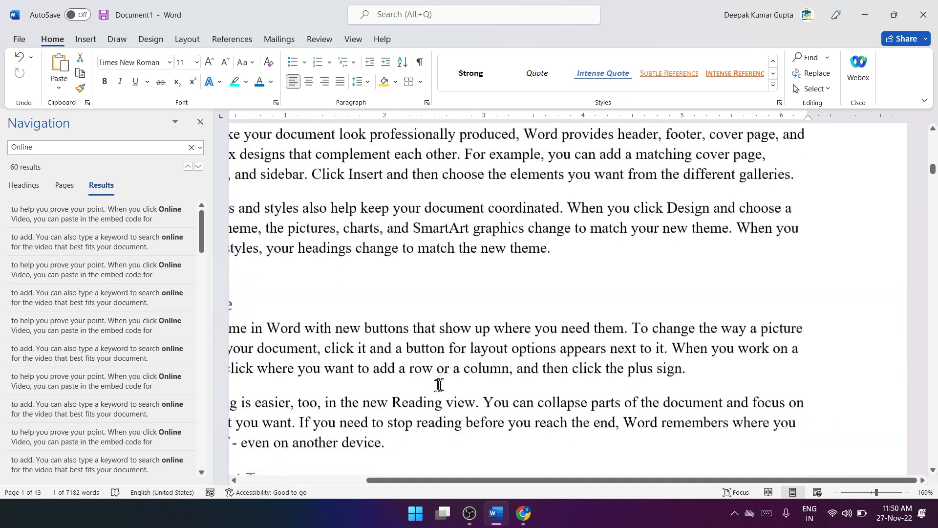
scroll(439, 385, down, 2)
drag(474, 480, 364, 479)
Step: Browse the document's headings and page thumbnails, visit pages 3, 4 and 1, and close the navigation view
click(31, 186)
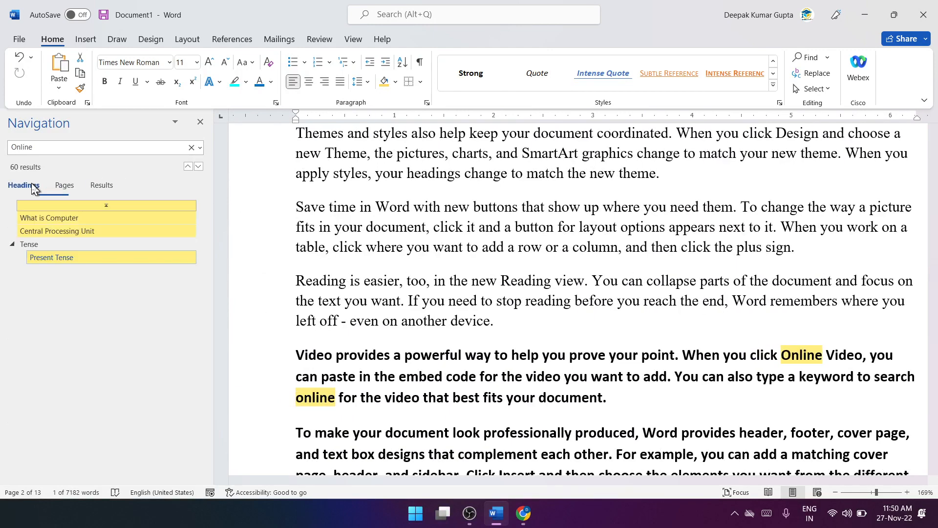
click(56, 185)
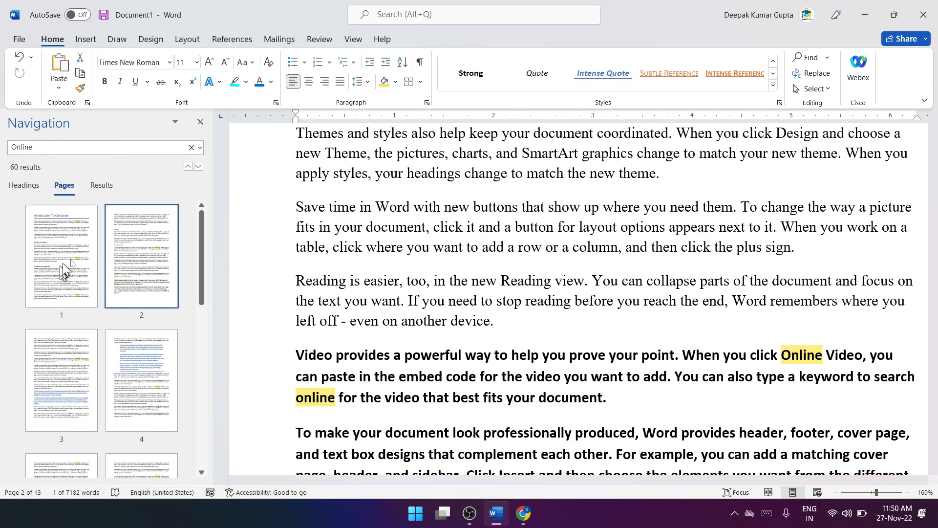
click(75, 359)
click(136, 391)
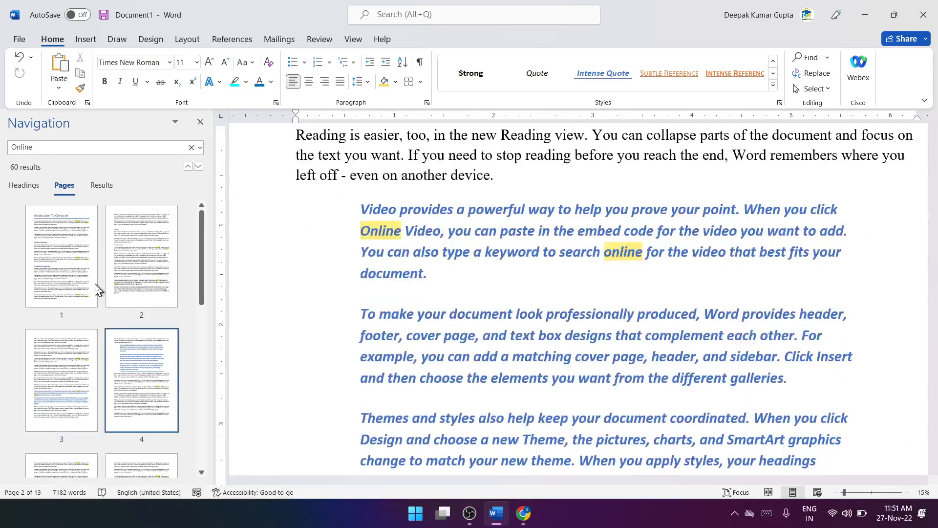
click(96, 289)
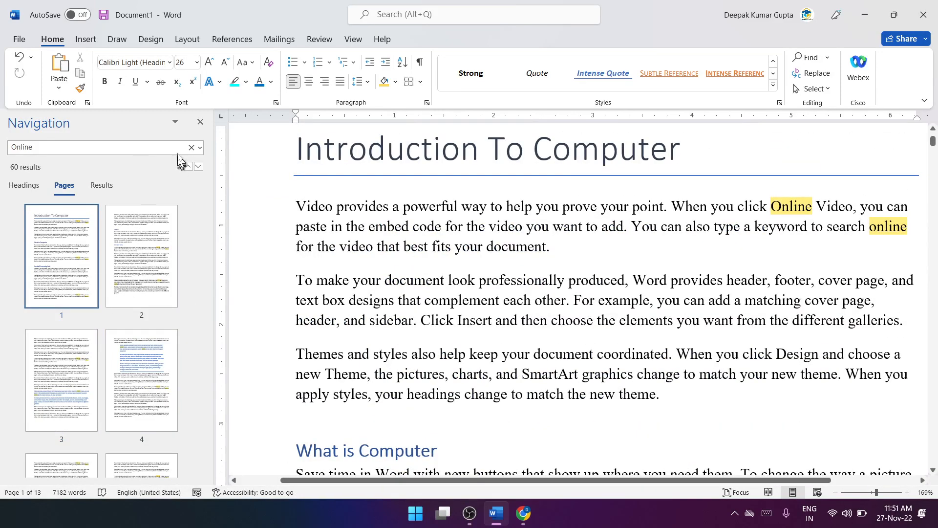
click(198, 128)
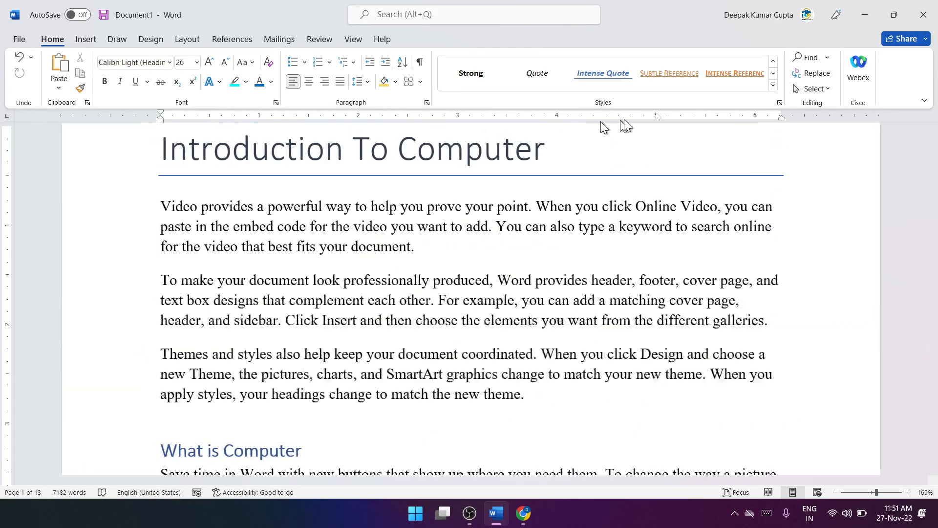
Step: Use Advanced Find to step through successive occurrences of "Online" from the title onward
click(830, 59)
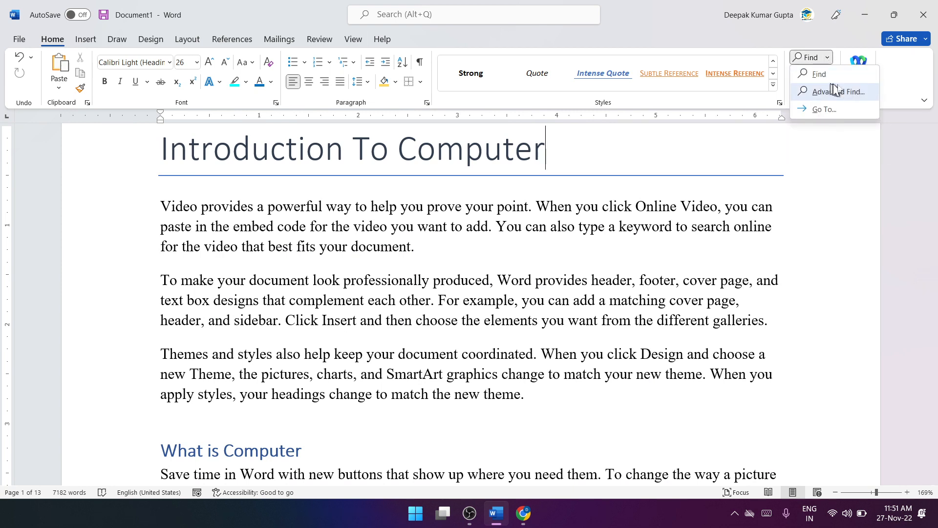
click(856, 91)
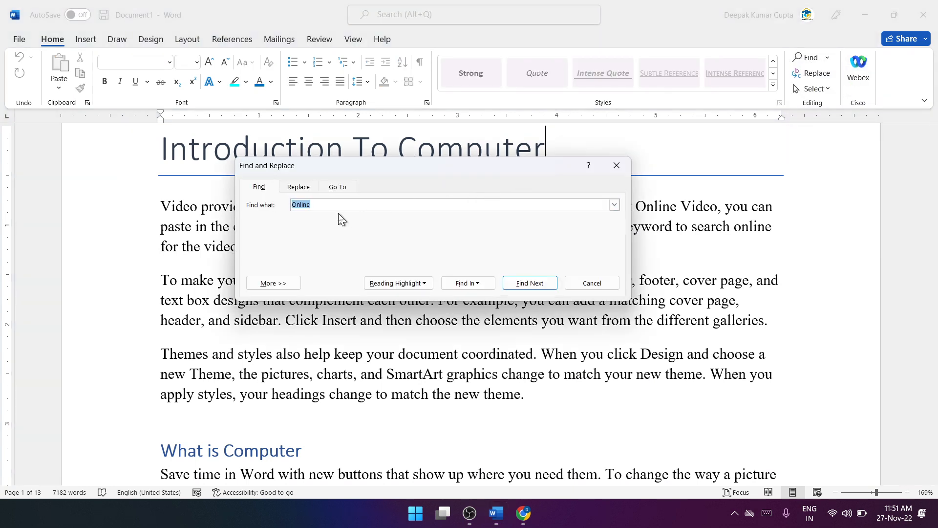
click(520, 284)
click(526, 172)
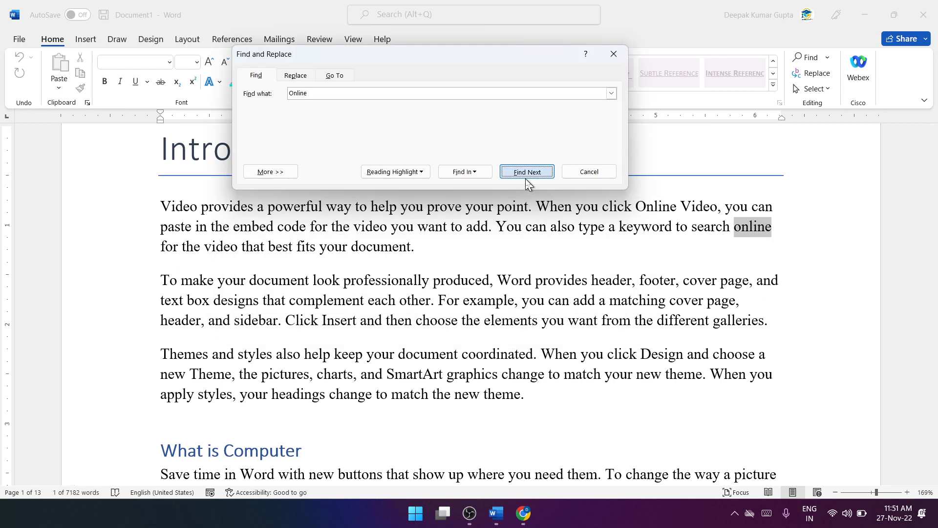
click(526, 173)
Step: Apply reading highlight to all occurrences of "Online" and close Find and Replace
click(415, 174)
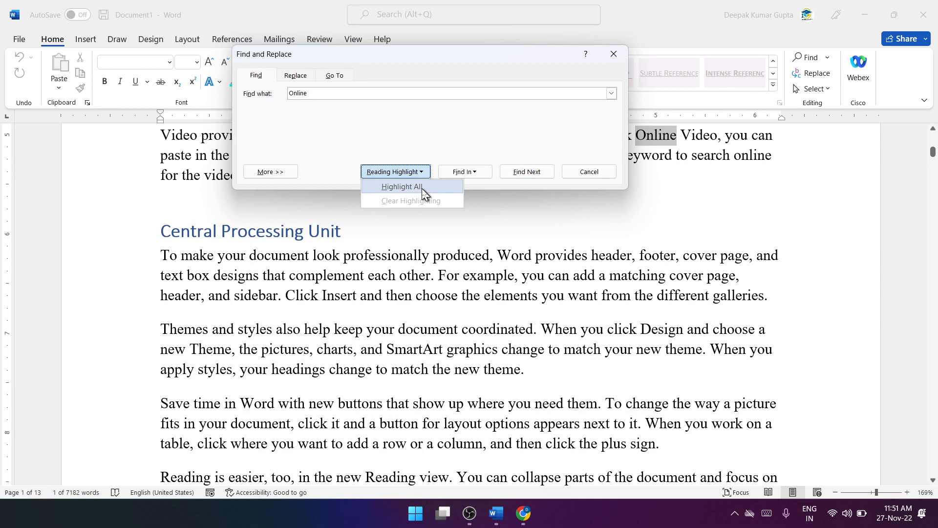
click(422, 189)
drag(503, 61, 724, 269)
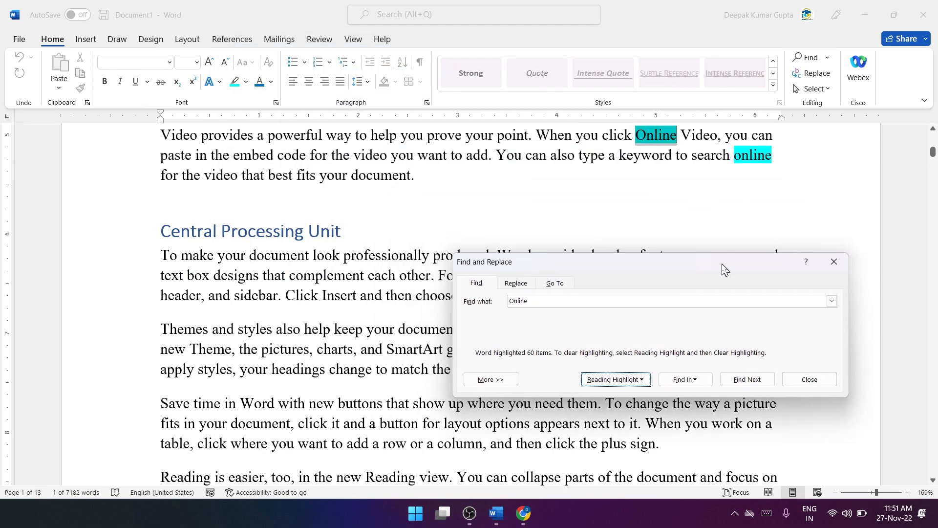
click(807, 381)
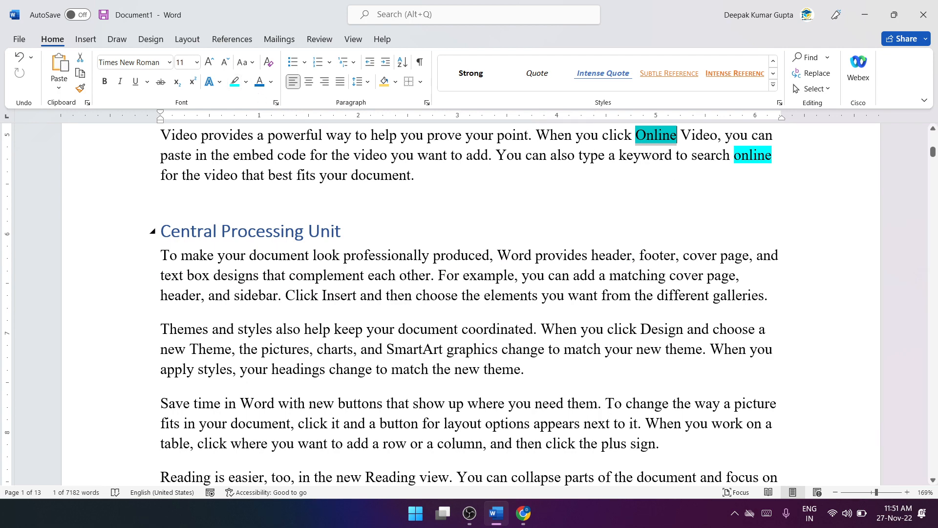
Step: Undo the reading highlight and the Intense Quote style on the page 4 paragraphs
key(ctrl+z)
key(ctrl+z)
click(698, 238)
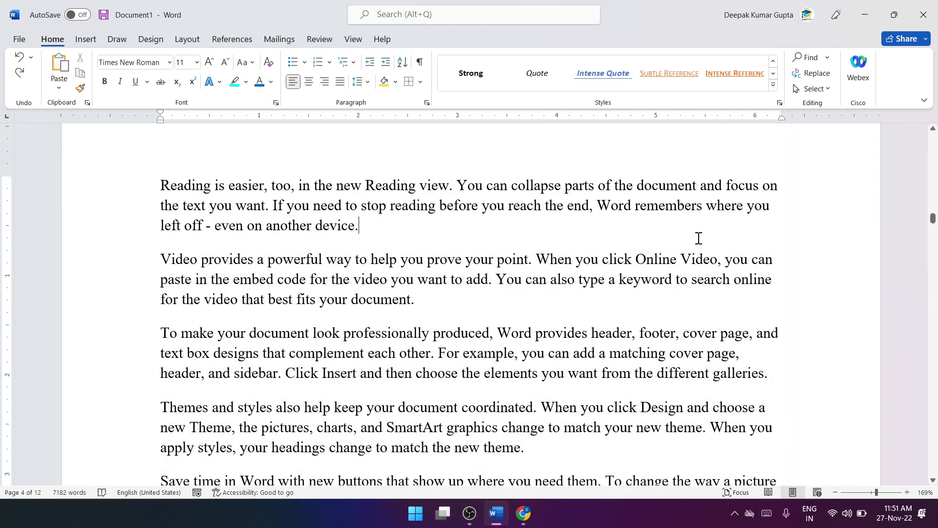
Step: Use Go To to jump to page 5 of the document
scroll(699, 239, up, 4)
scroll(699, 238, up, 4)
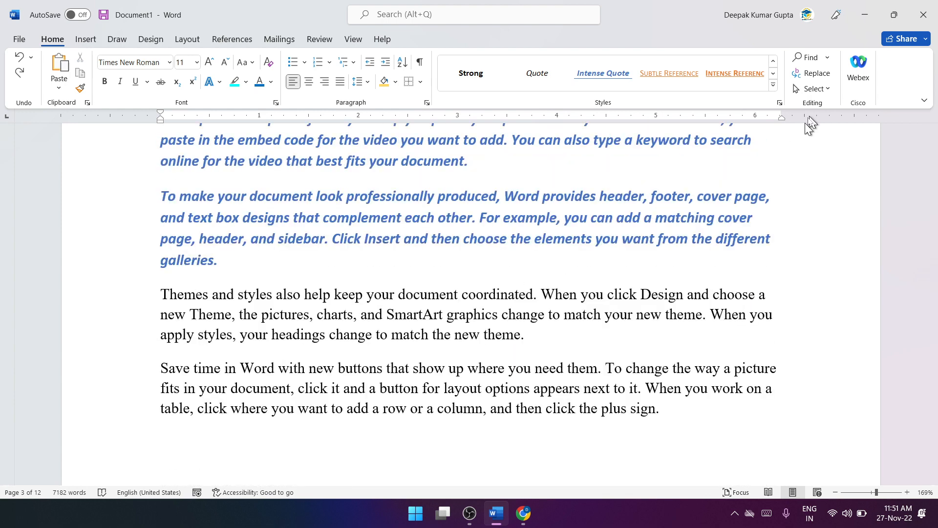
click(827, 57)
click(837, 105)
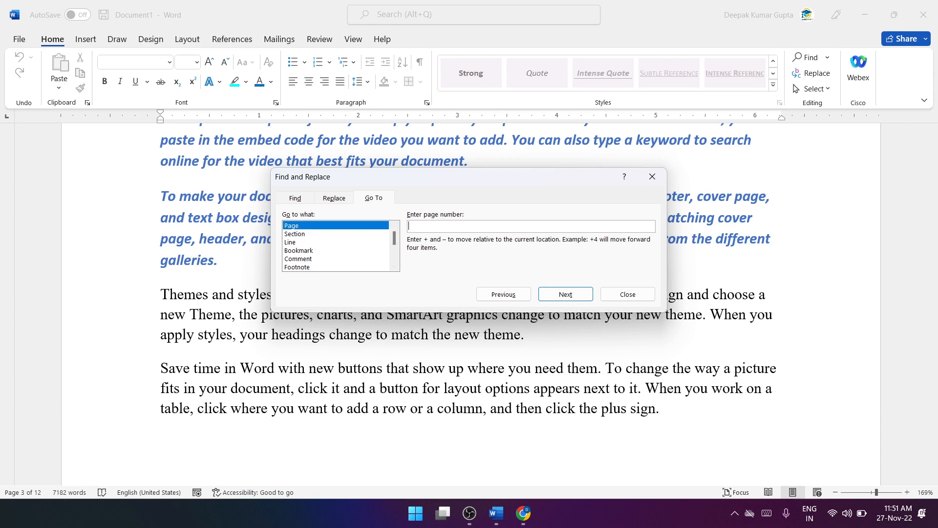
click(563, 295)
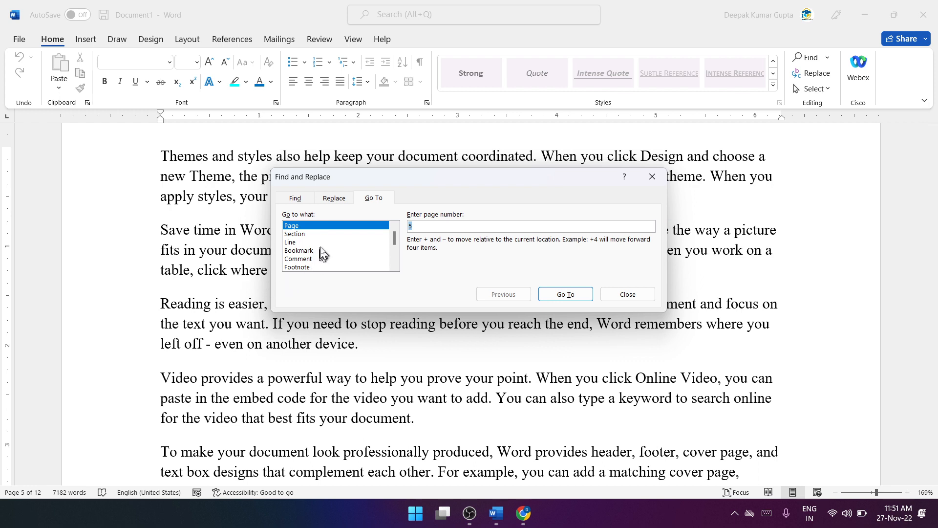
Step: Use Go To to jump to line 120 of the document and close Find and Replace
click(307, 242)
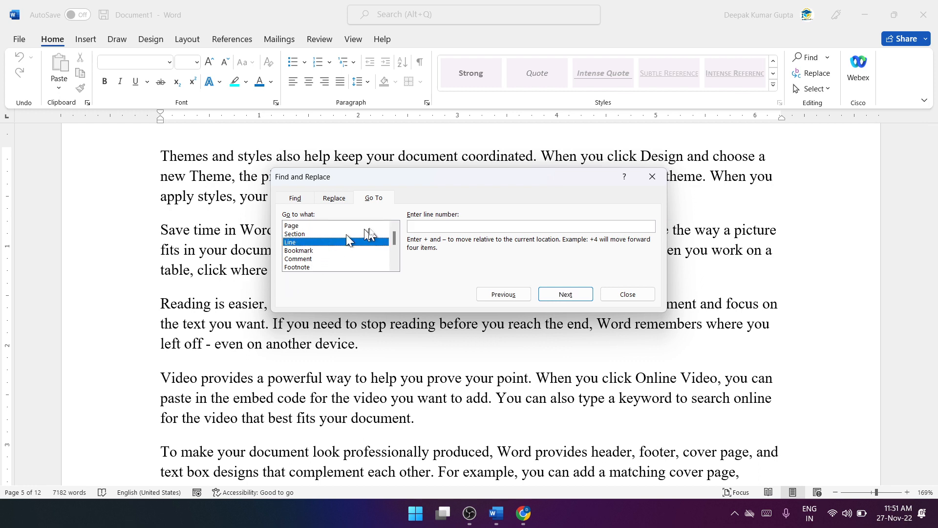
click(433, 231)
text(120)
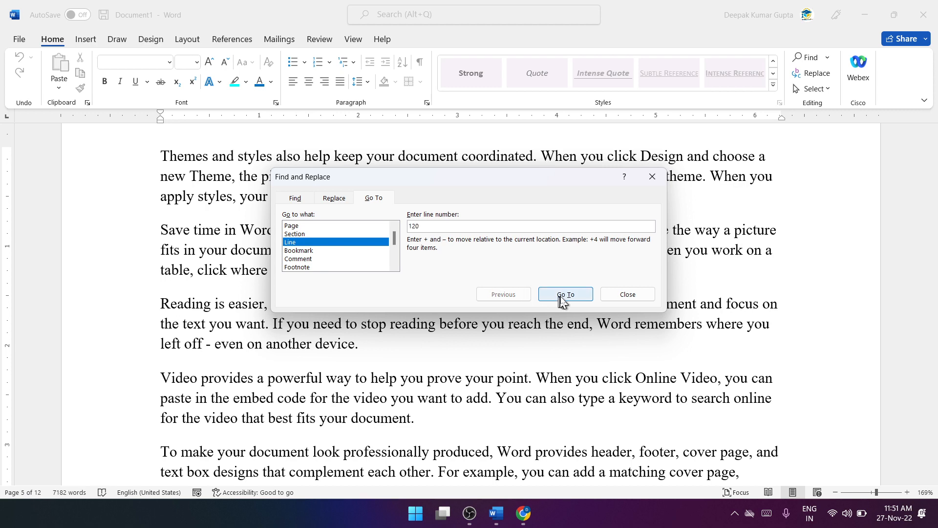
click(566, 294)
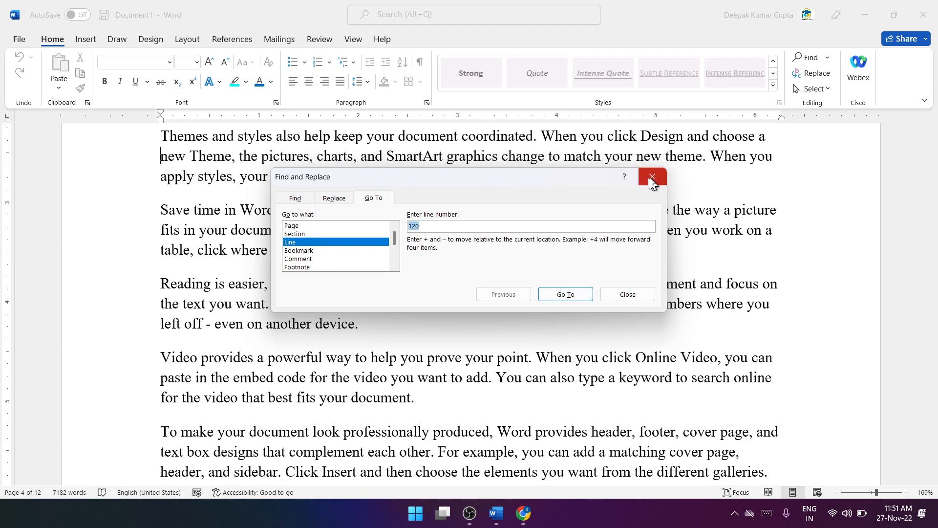
click(652, 177)
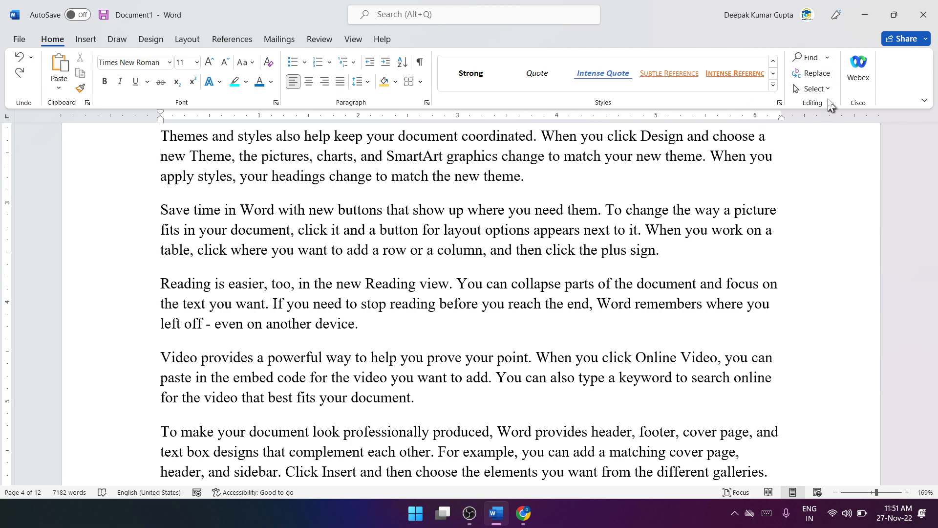
Step: Replace all occurrences of "Online" with "Offline" throughout the document and close Find and Replace
scroll(649, 232, down, 10)
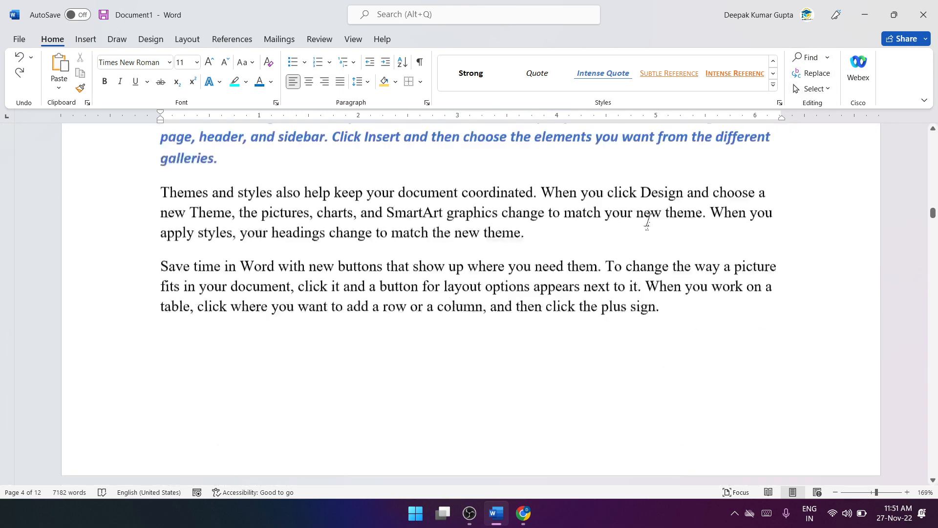
scroll(649, 232, down, 3)
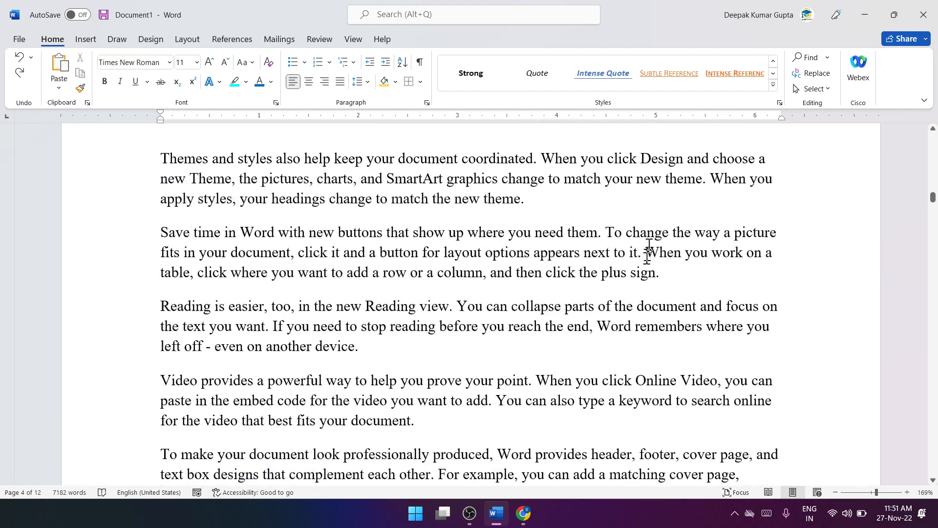
click(812, 74)
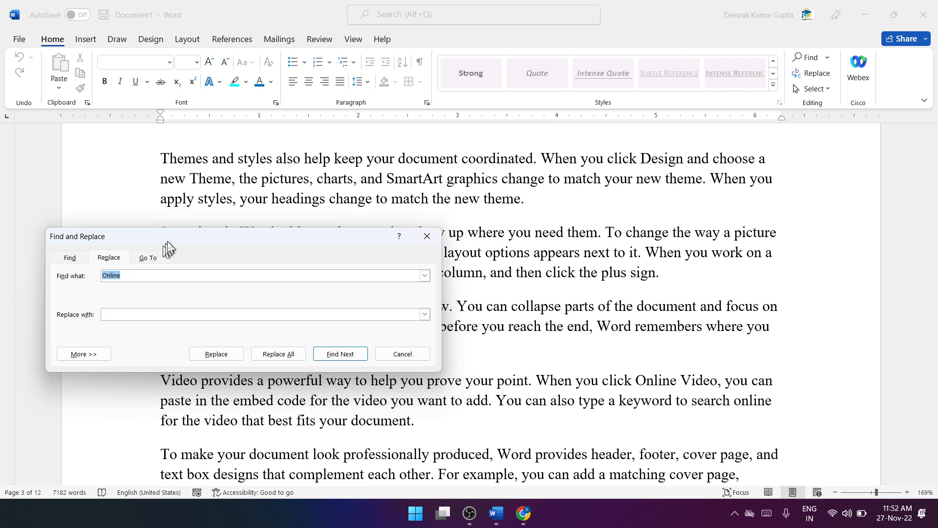
drag(167, 244, 532, 232)
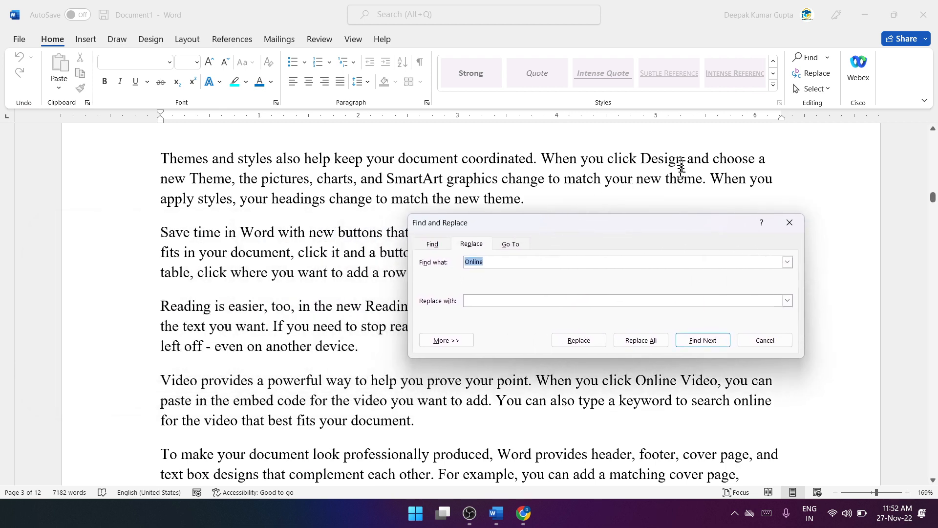
click(492, 263)
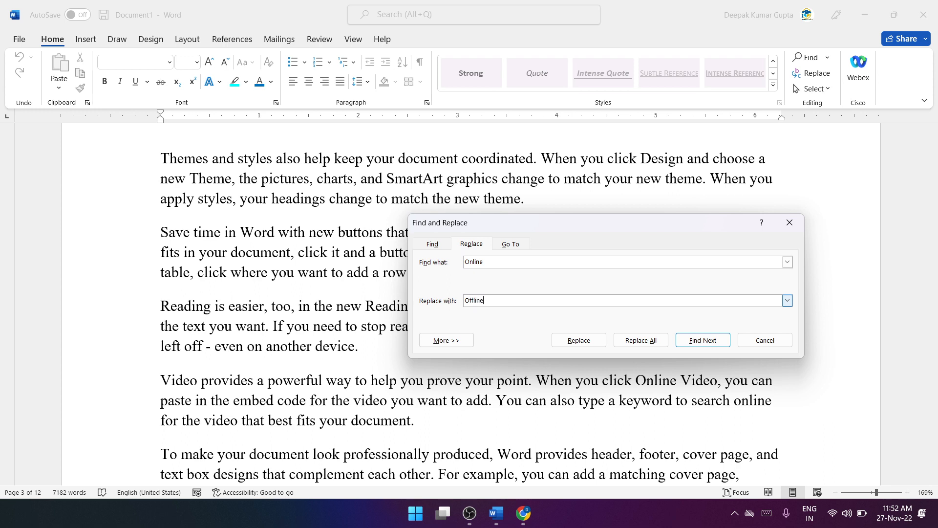
click(631, 344)
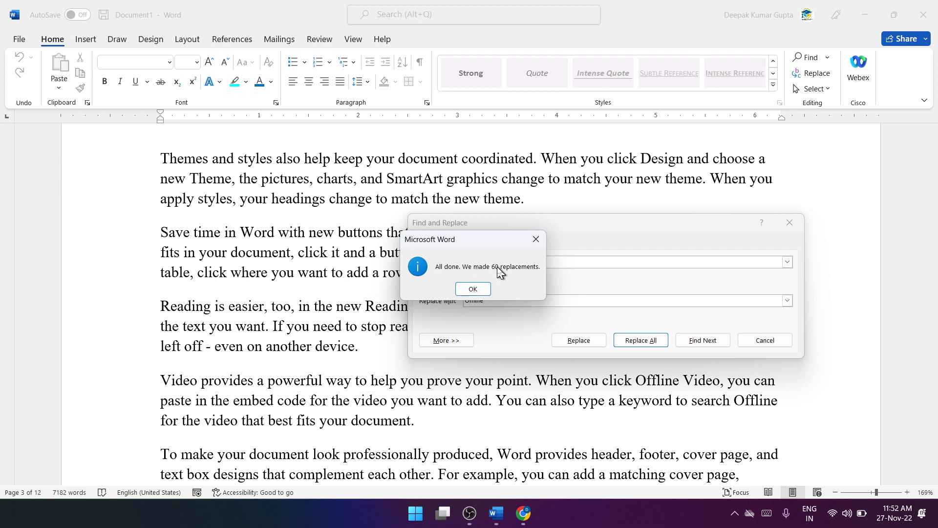
click(473, 289)
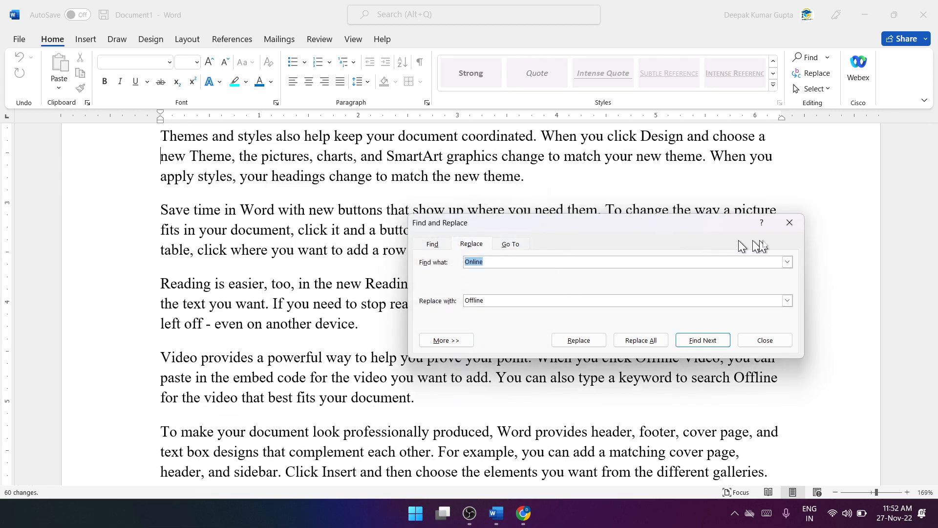
click(788, 223)
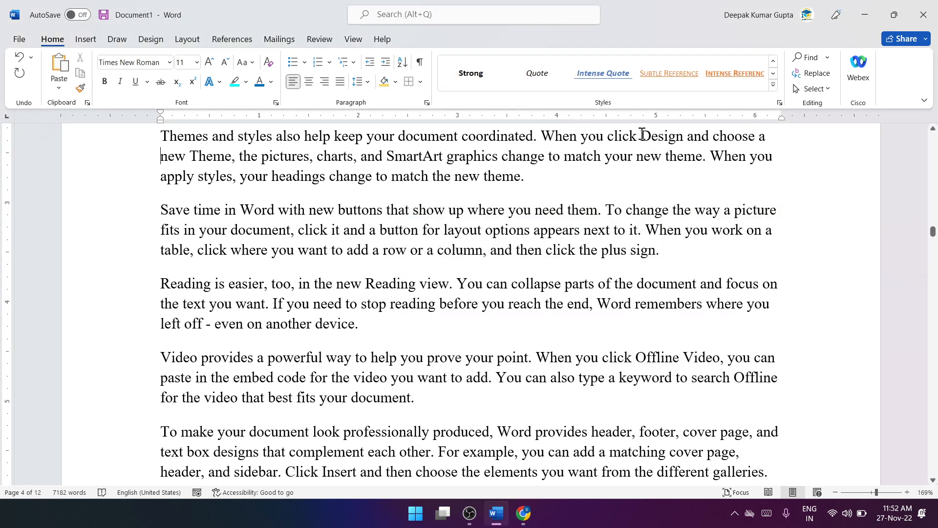
Step: Replace all occurrences of "Themes" with "Design", continuing the search from the beginning of the document, and close Find and Replace
drag(641, 136, 683, 136)
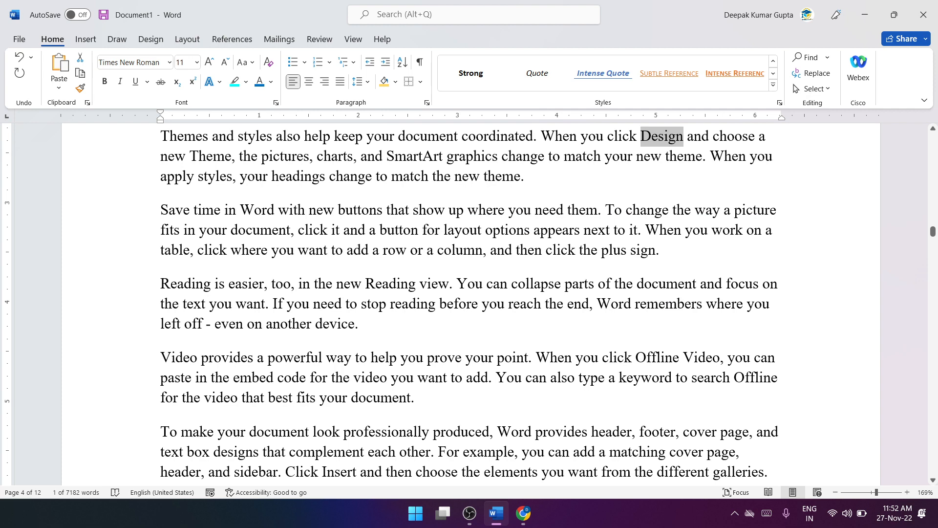
drag(161, 136, 212, 136)
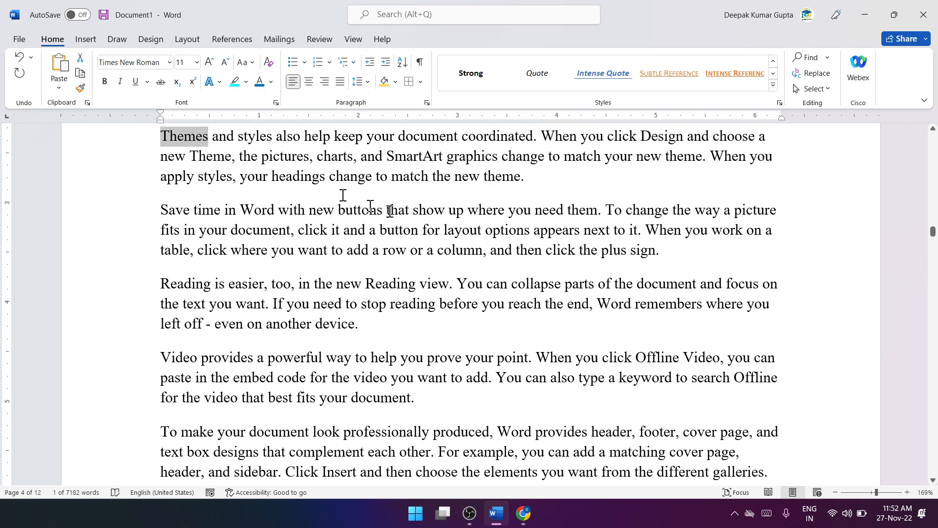
click(813, 73)
drag(493, 261, 464, 262)
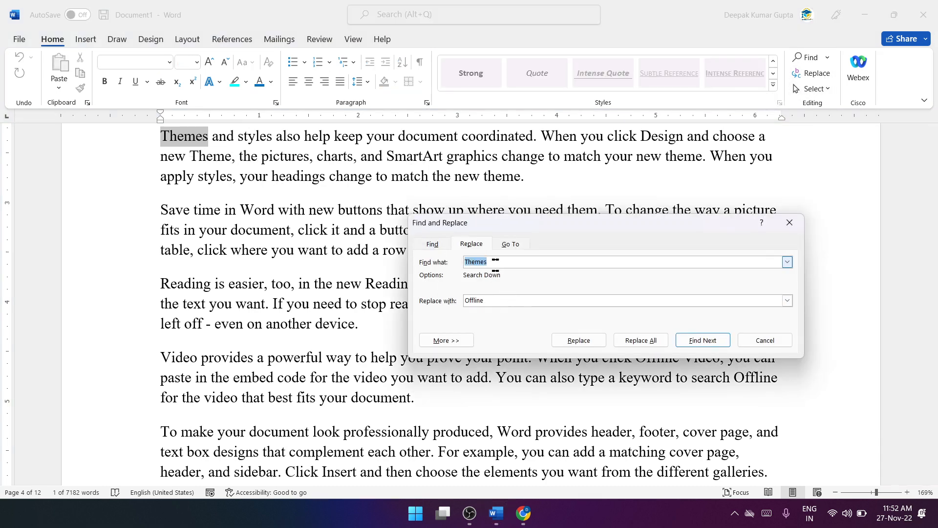
drag(497, 301, 470, 298)
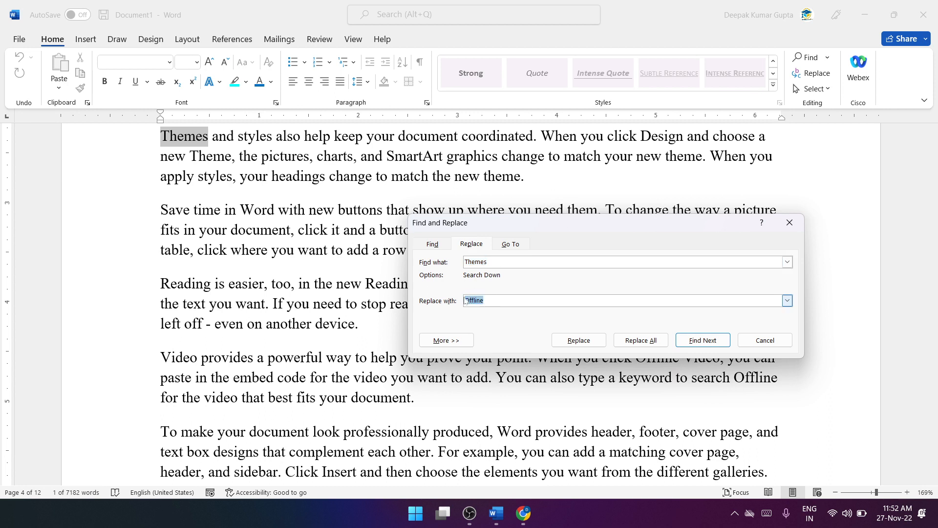
text(Design)
click(635, 340)
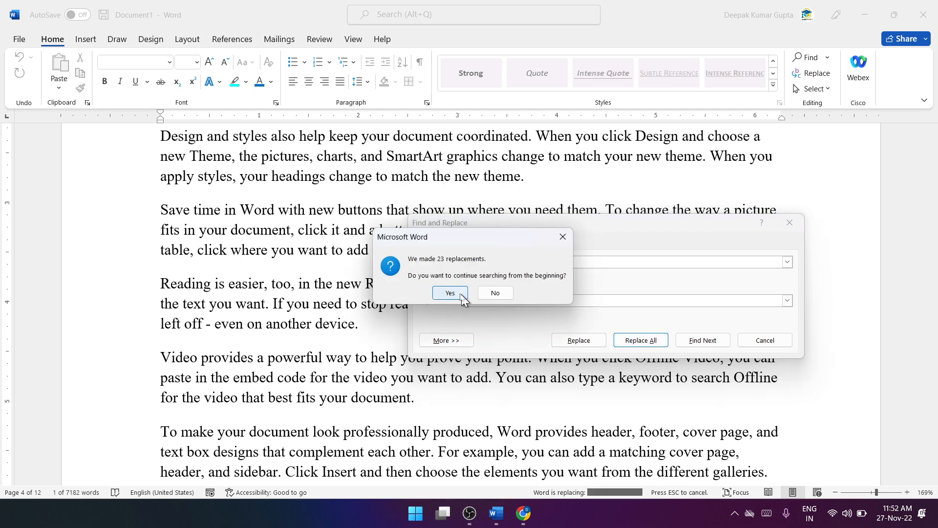
click(462, 295)
click(476, 292)
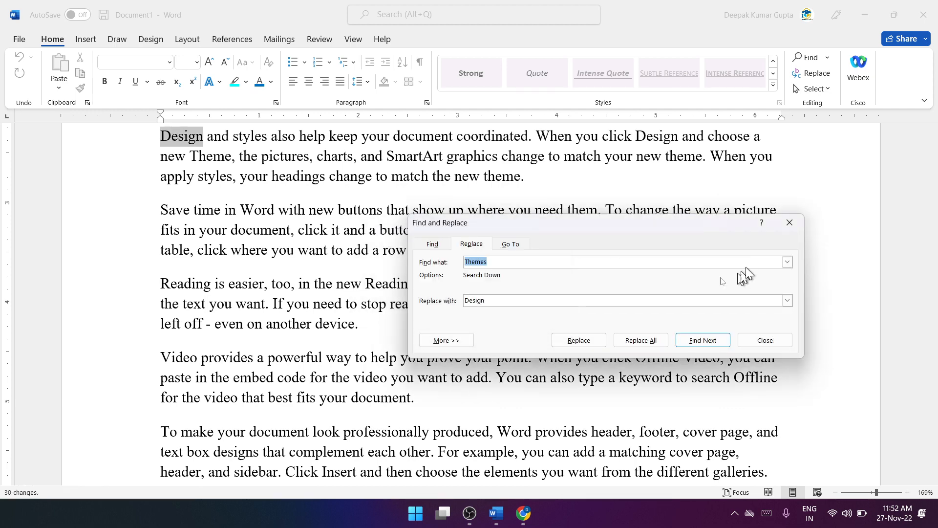
click(790, 223)
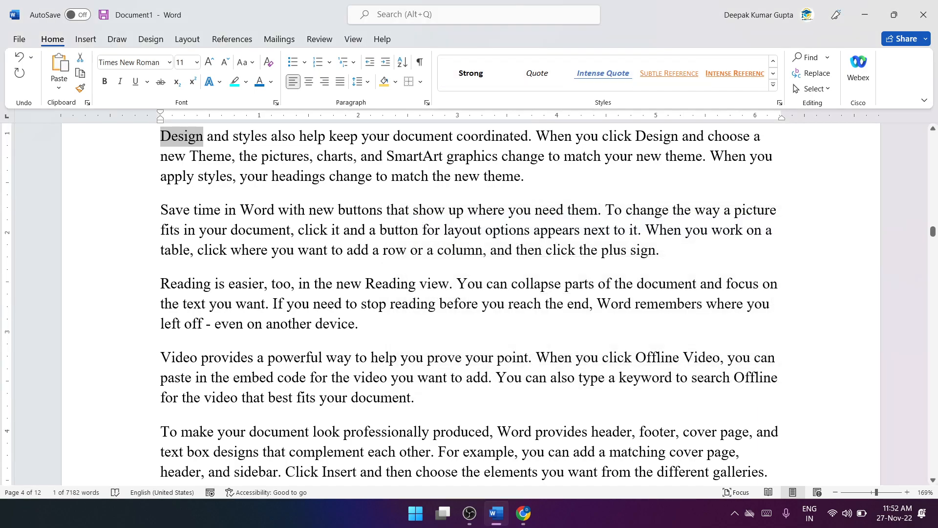
Step: Select the entire document from page 1, check the selection at the title, and clear it
scroll(591, 219, up, 15)
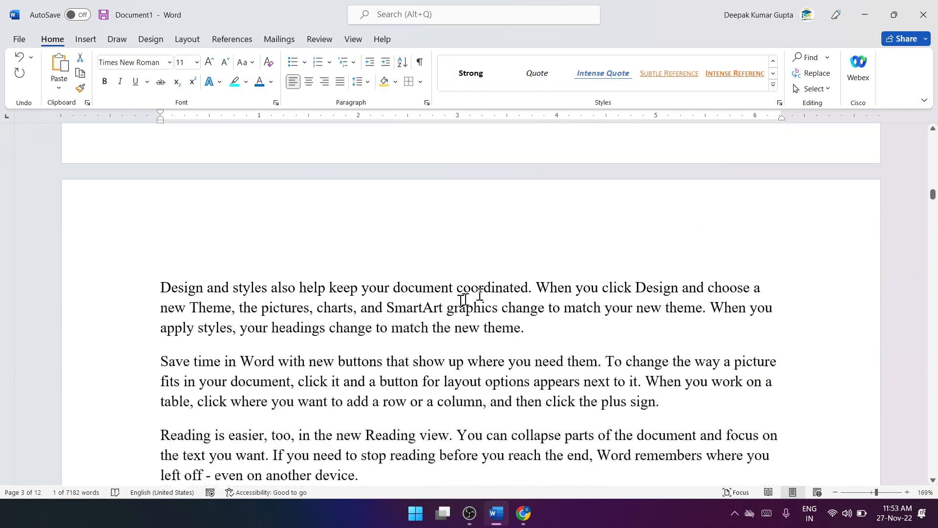
scroll(470, 299, up, 20)
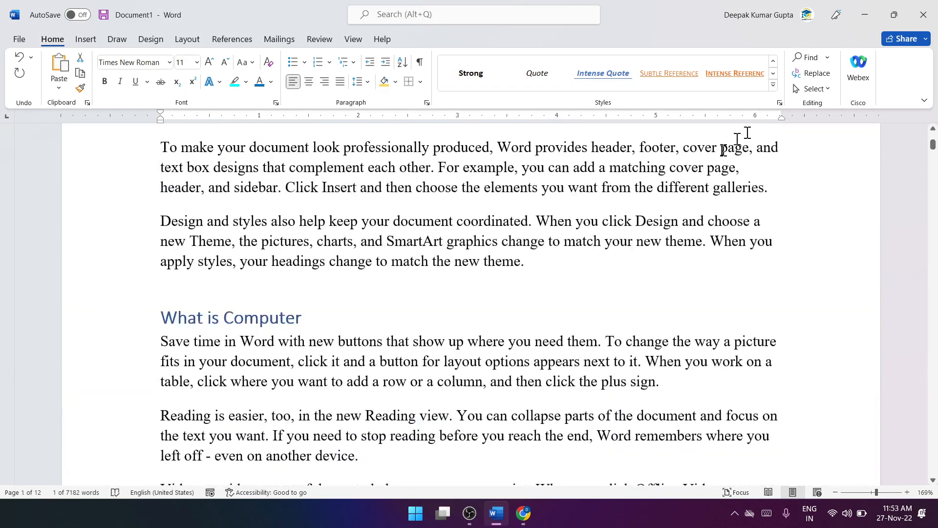
click(812, 93)
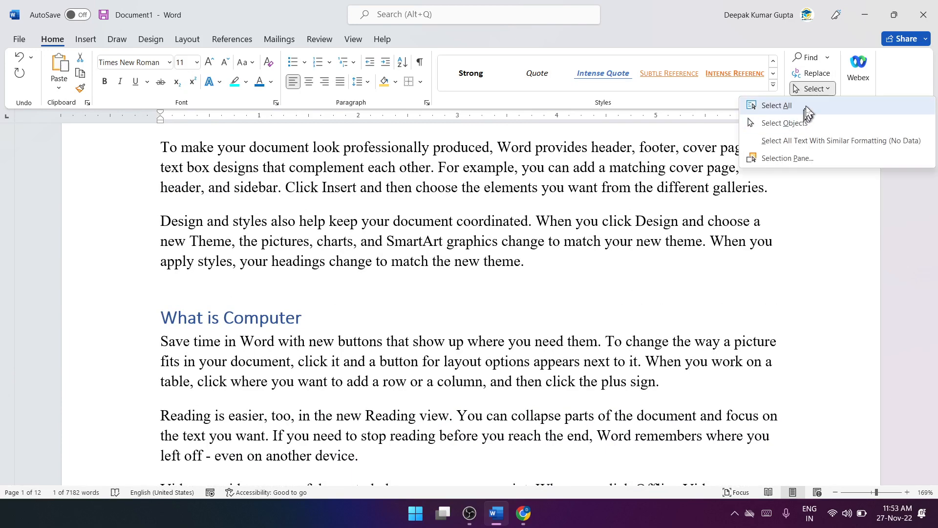
click(806, 106)
scroll(679, 232, up, 5)
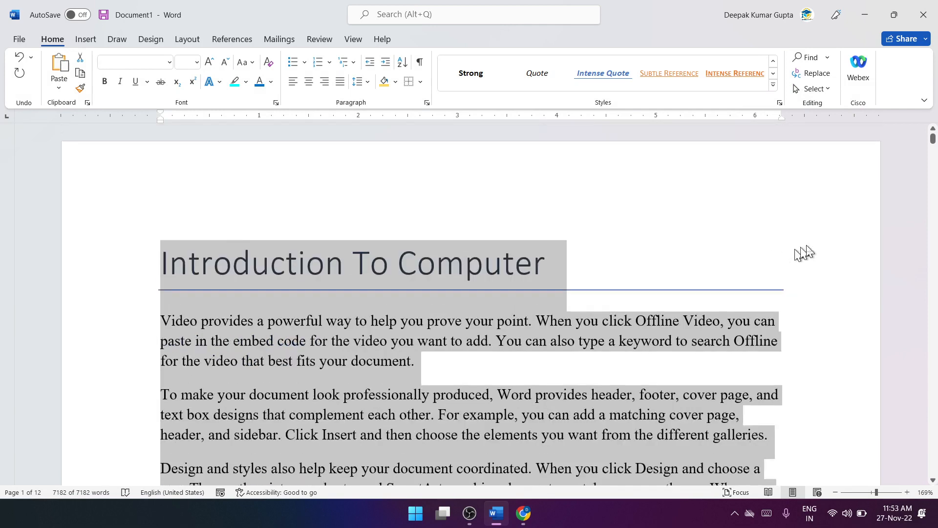
click(612, 278)
Step: Select all of the document's text again, check the selection through page 2, and deselect it
scroll(538, 313, down, 3)
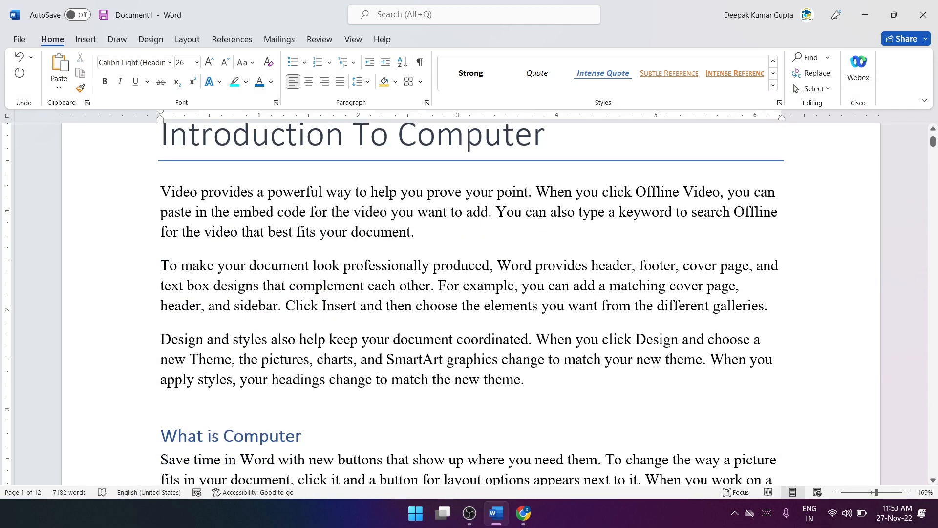
key(ctrl+a)
scroll(512, 321, down, 10)
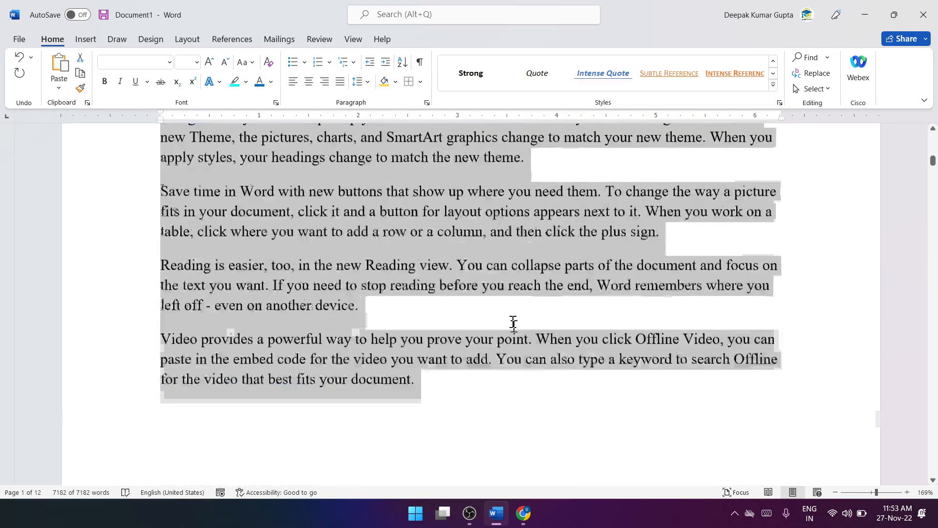
scroll(518, 345, down, 10)
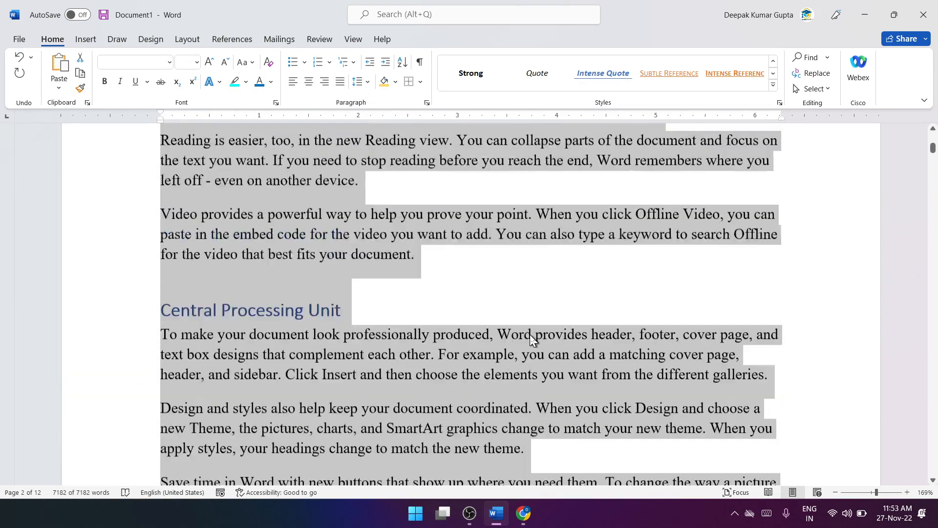
scroll(530, 334, up, 5)
click(600, 280)
Step: Use Select All from the top of page 1, review the selected headings and paragraphs, and deselect in the Central Processing Unit section
scroll(601, 280, up, 5)
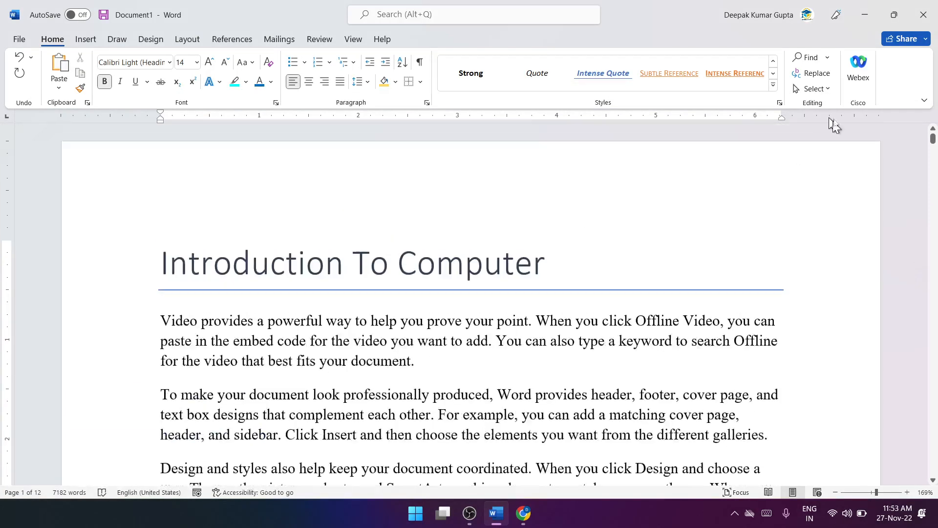
click(831, 91)
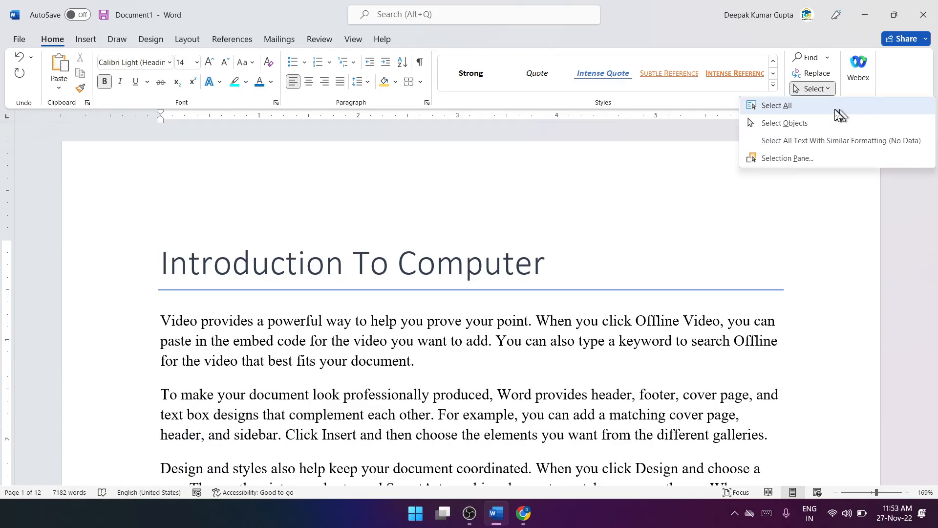
click(837, 109)
scroll(529, 313, down, 10)
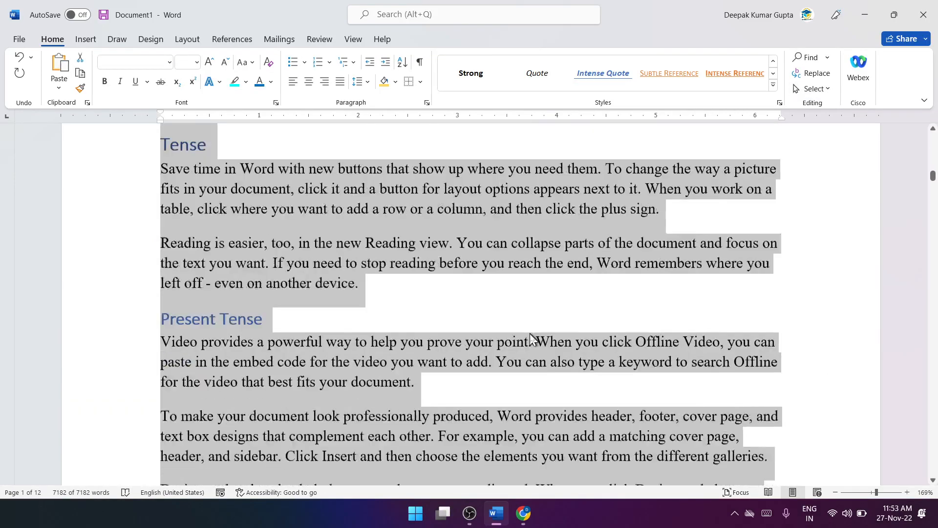
scroll(531, 338, down, 4)
scroll(531, 338, up, 15)
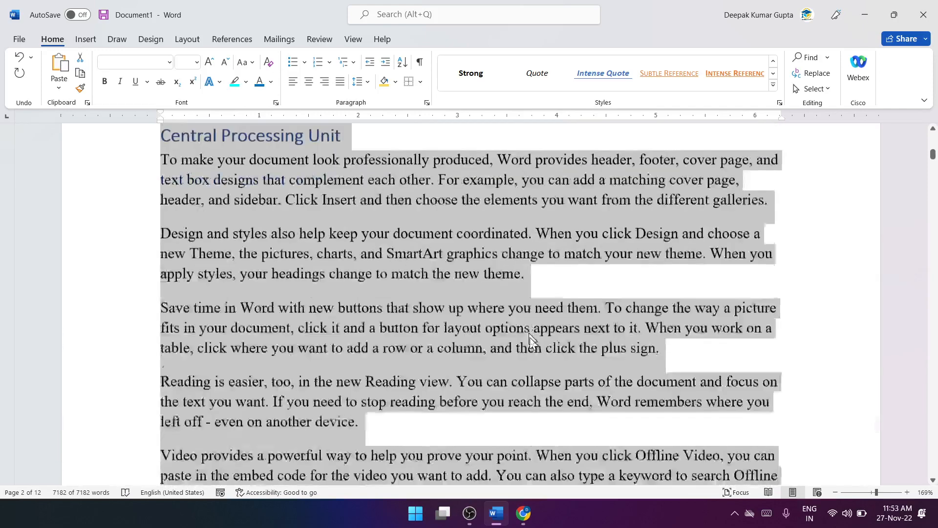
click(531, 339)
Step: Repeat Select All and clear the selection by placing the cursor in the first paragraph under Central Processing Unit
click(804, 91)
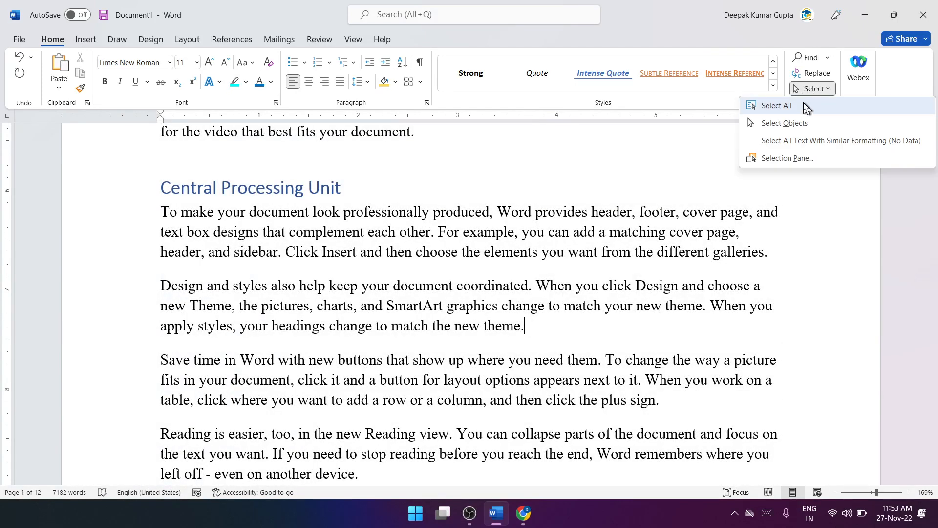
click(777, 105)
click(629, 230)
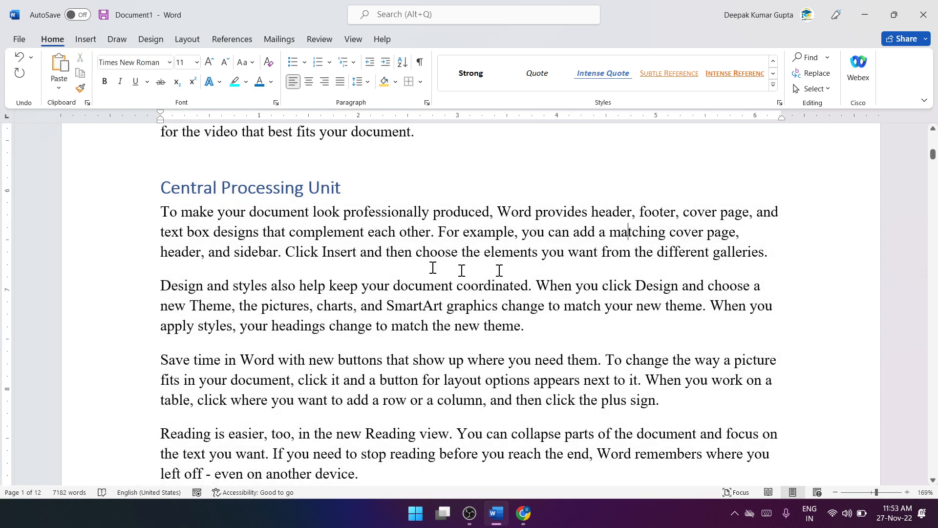
Step: Insert a five-pointed star shape about 1.81" high and 2.04" wide over the paragraphs under the Central Processing Unit heading
click(820, 89)
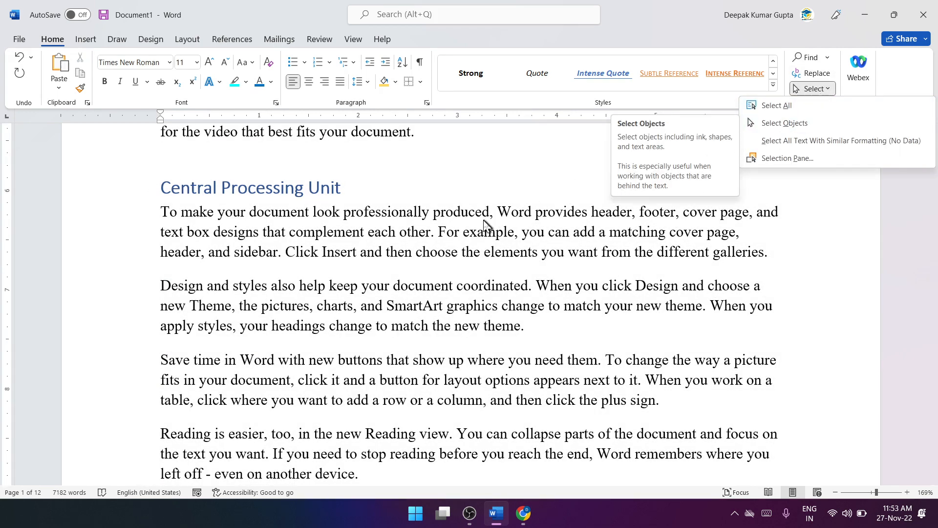
click(560, 338)
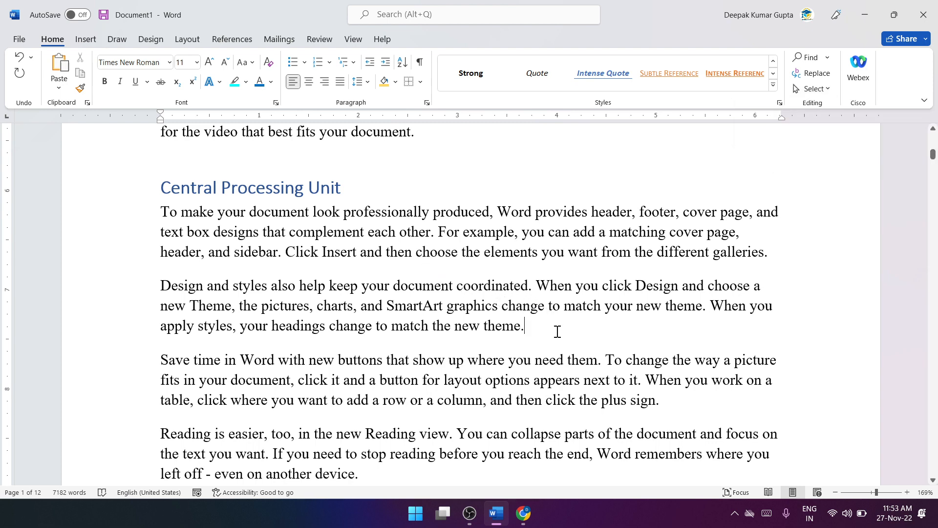
click(84, 42)
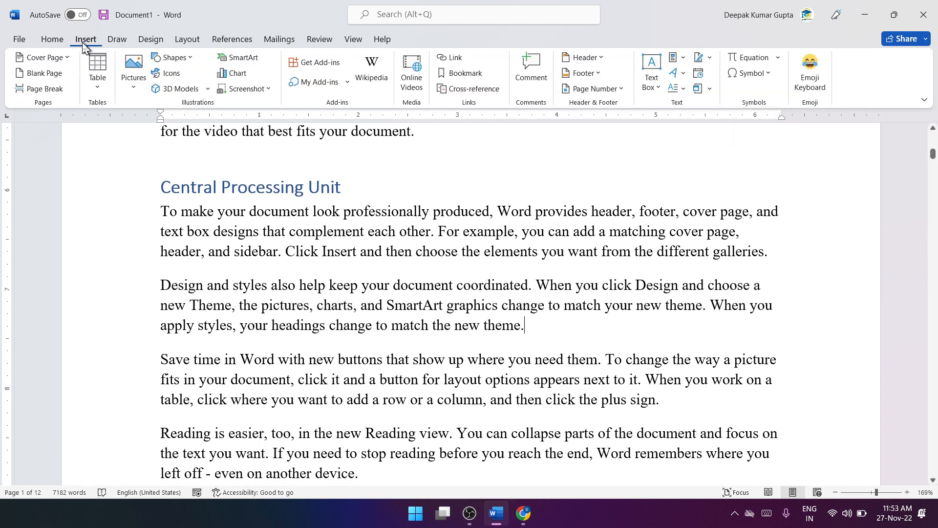
click(172, 58)
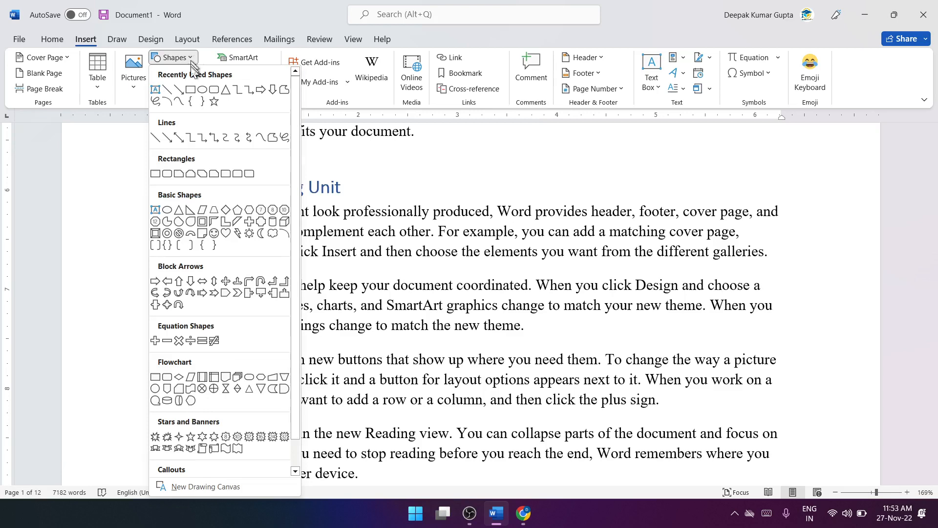
click(214, 103)
drag(572, 227, 775, 406)
drag(672, 337, 642, 333)
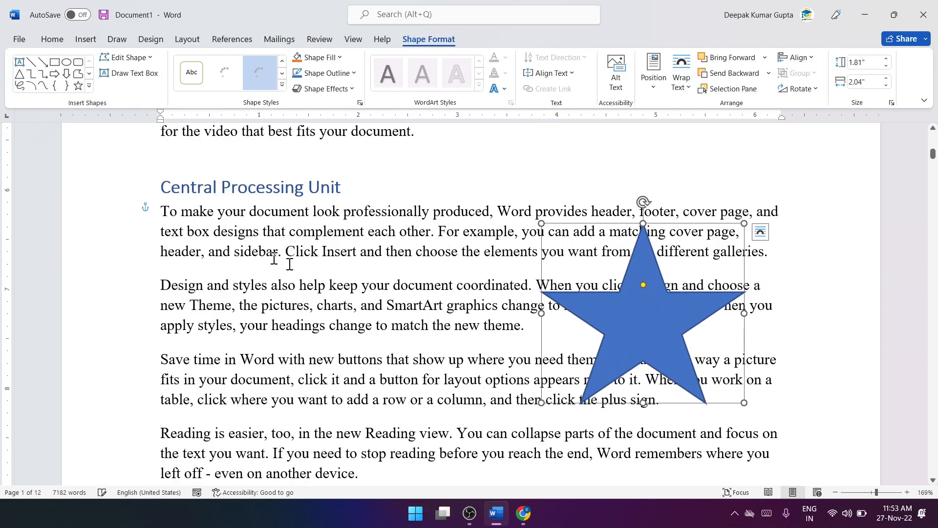
Step: Try selecting the Central Processing Unit text together with the star by sweeping across the paragraphs, and clear the selection
drag(159, 188, 722, 410)
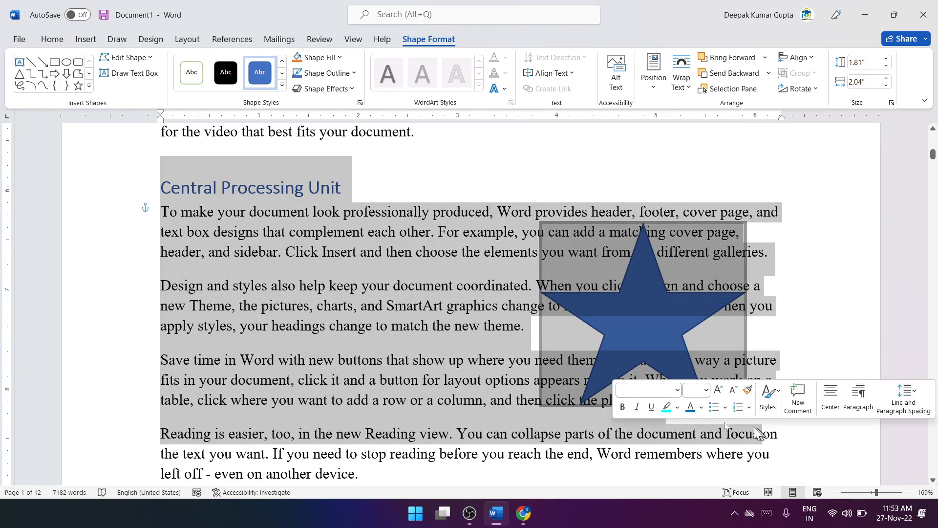
click(402, 364)
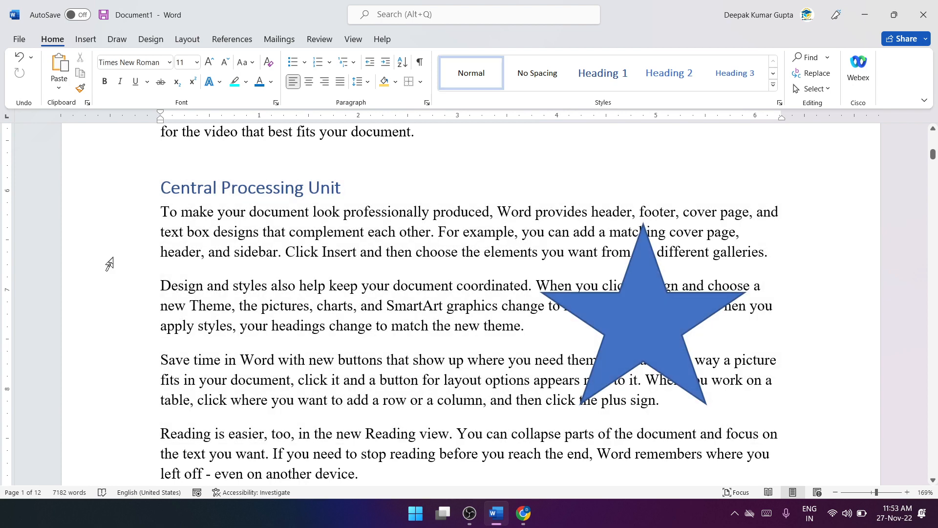
drag(182, 215, 282, 255)
click(189, 261)
drag(163, 212, 699, 435)
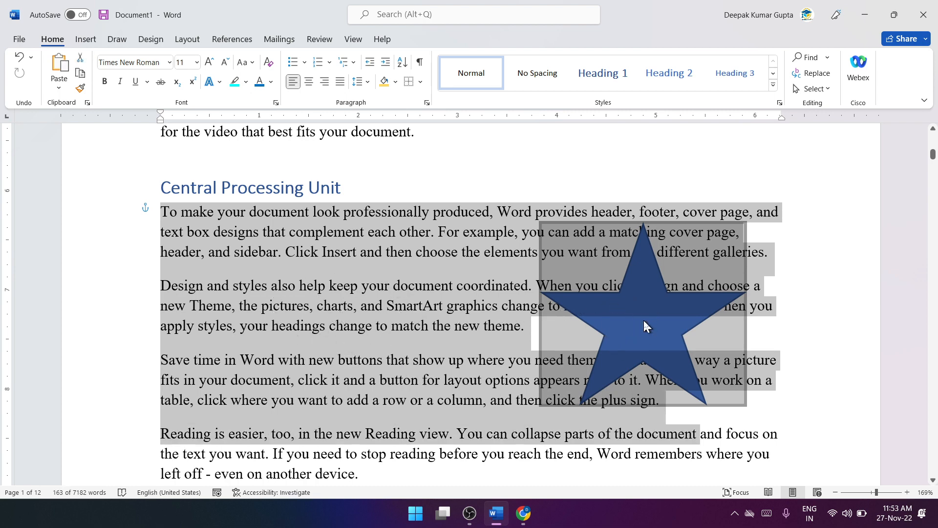
click(472, 308)
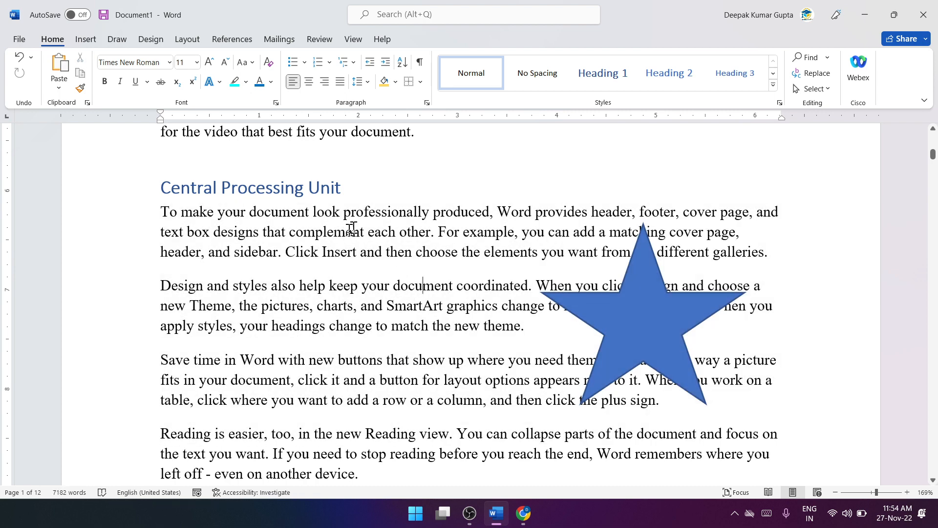
Step: Activate Select Objects and marquee-select the star over the Central Processing Unit paragraphs
click(811, 89)
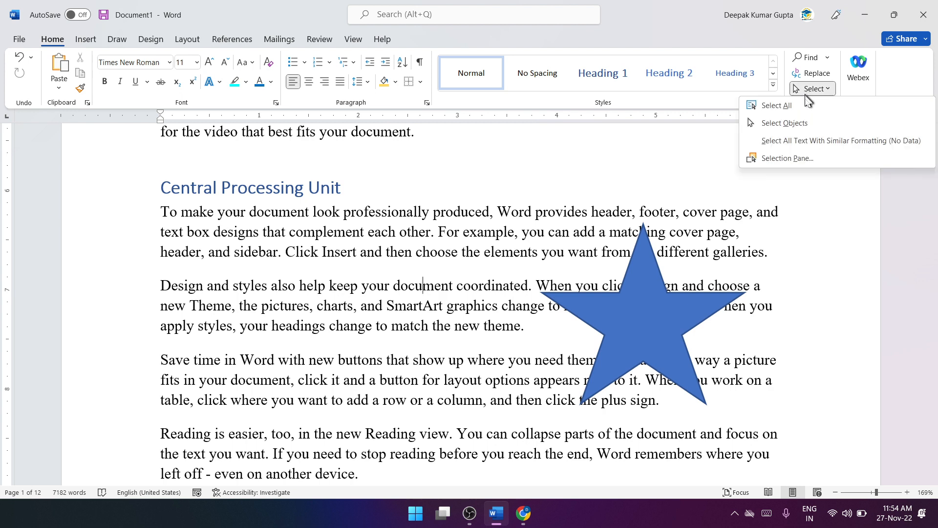
click(821, 123)
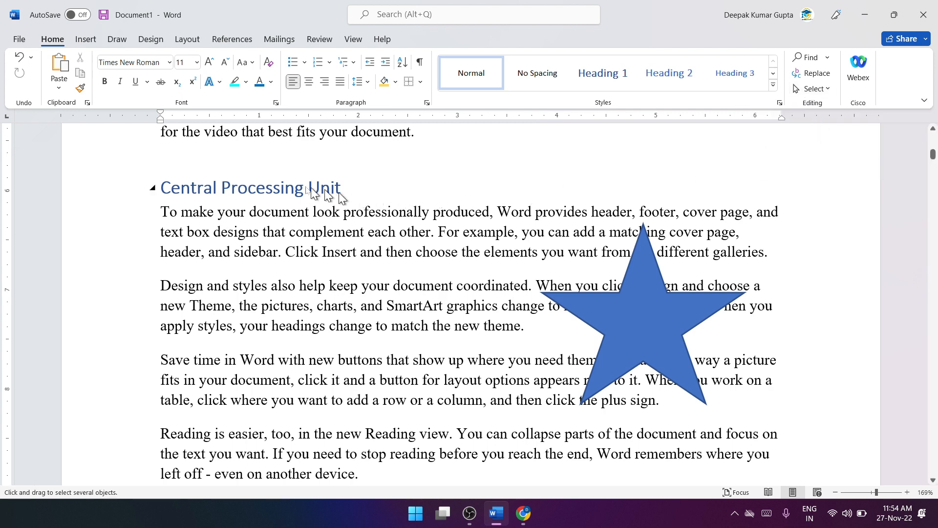
drag(225, 181, 765, 462)
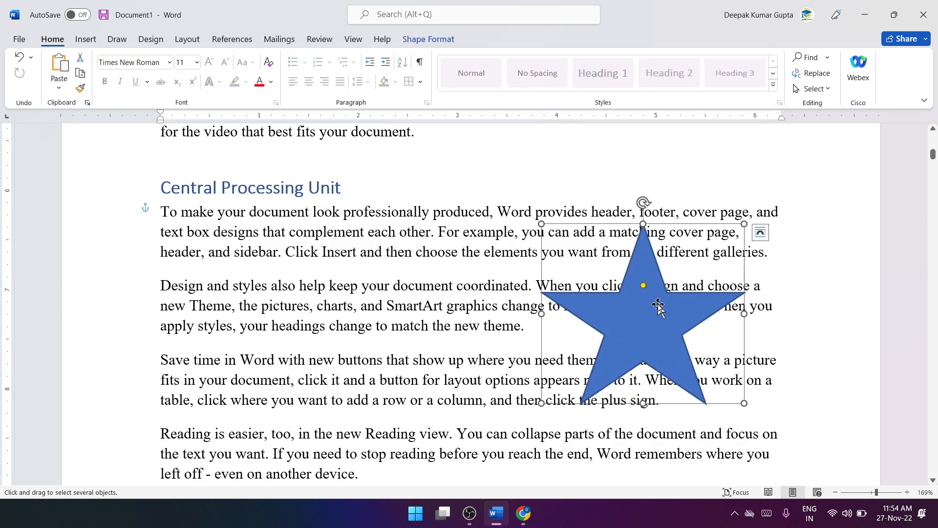
Step: Turn off Select Objects and return to the text cursor in the "Design and styles" paragraph, deselecting the star
click(813, 89)
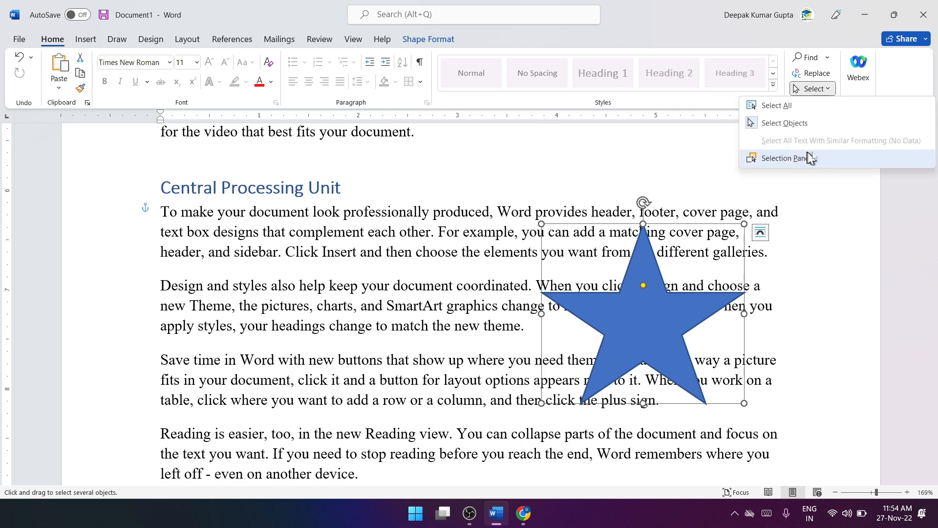
click(775, 125)
drag(270, 221, 587, 364)
click(394, 342)
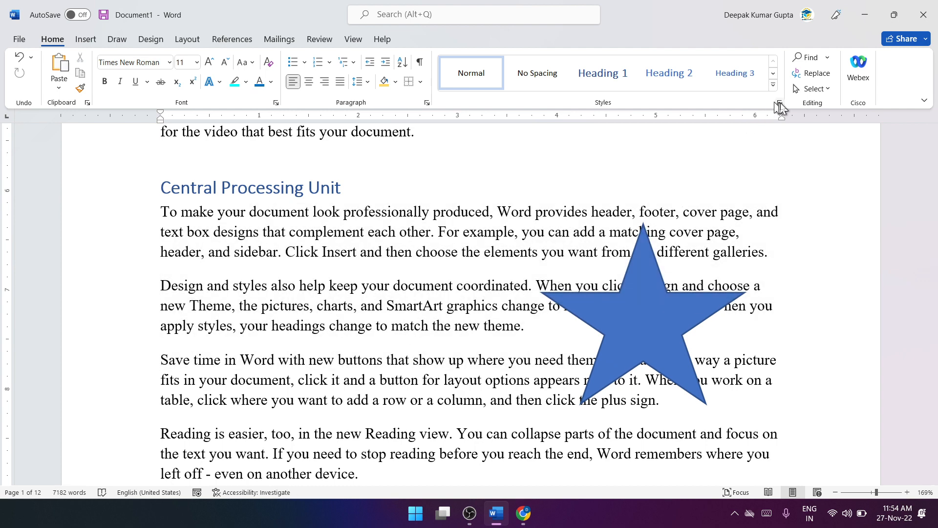
Step: Select the "What is Computer" heading and all text with similar formatting, check the other selected headings, and deselect
click(806, 92)
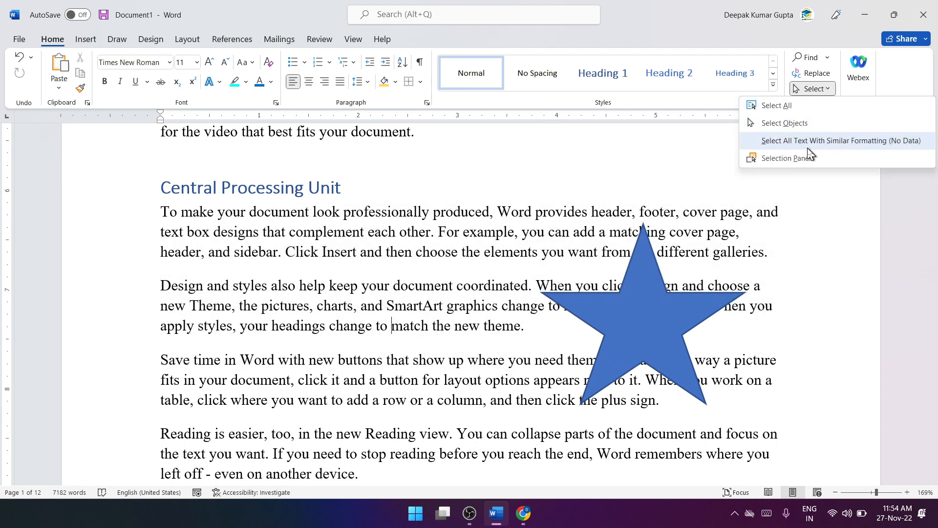
scroll(448, 224, up, 10)
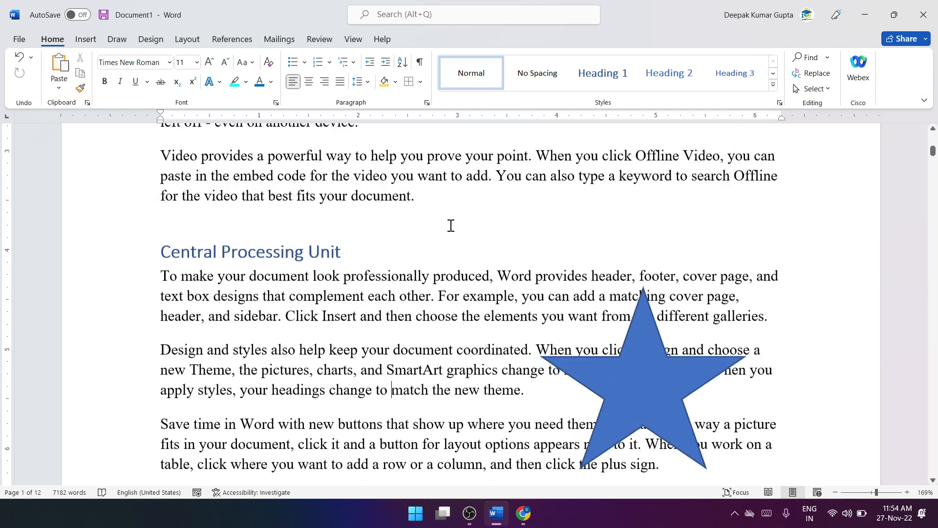
scroll(262, 308, down, 5)
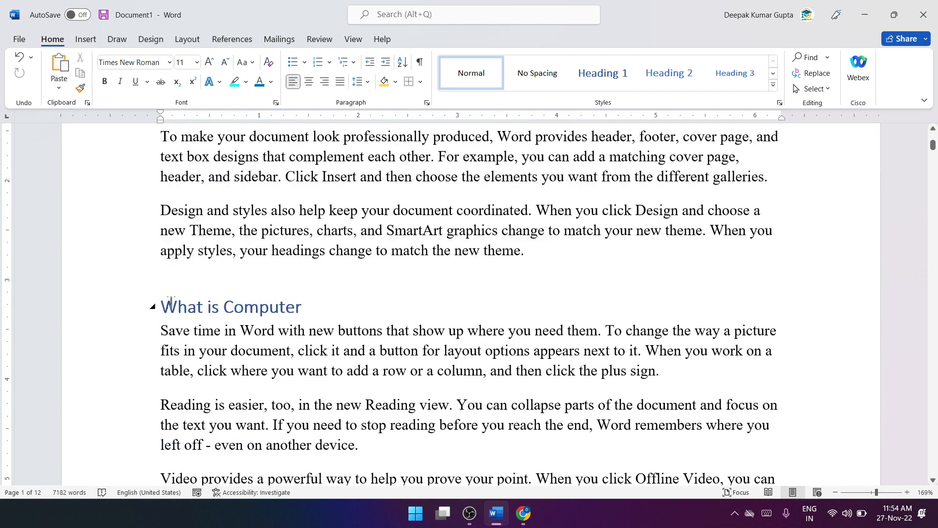
drag(161, 306, 262, 302)
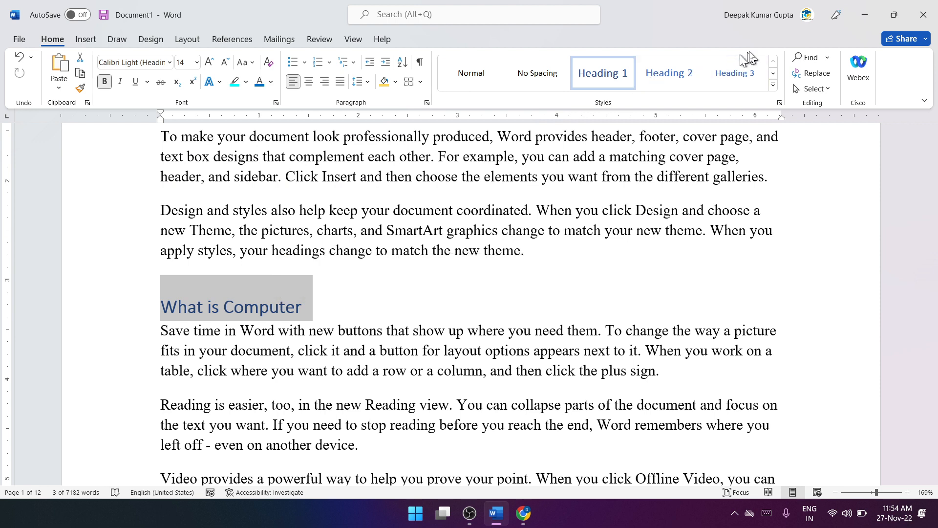
click(812, 89)
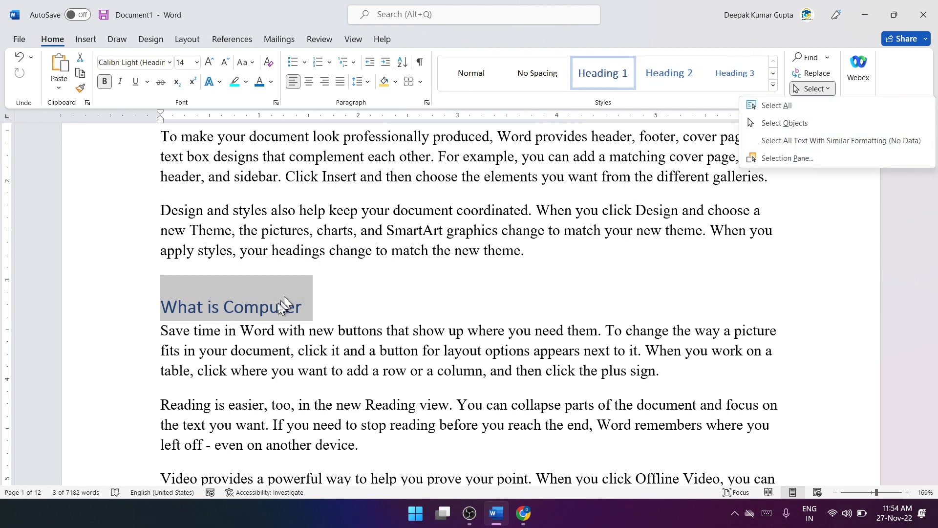
click(841, 141)
scroll(620, 247, up, 15)
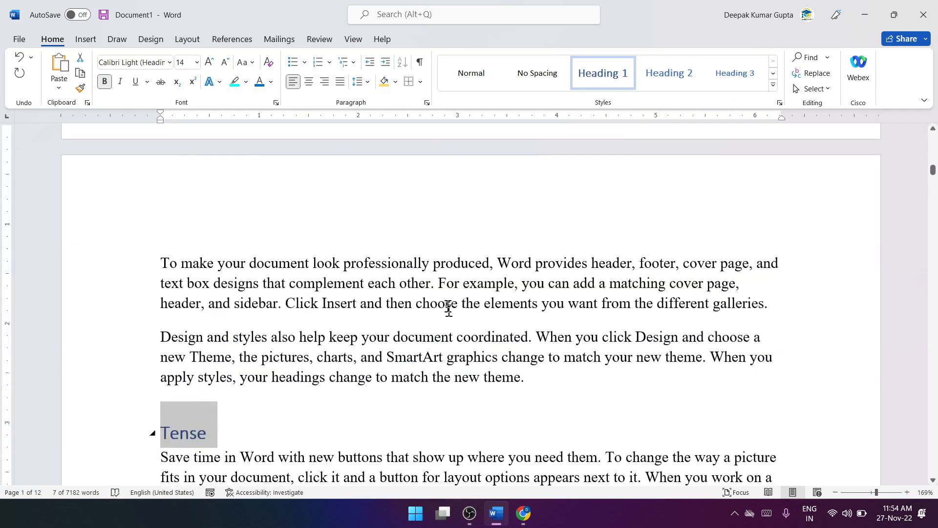
scroll(449, 308, down, 10)
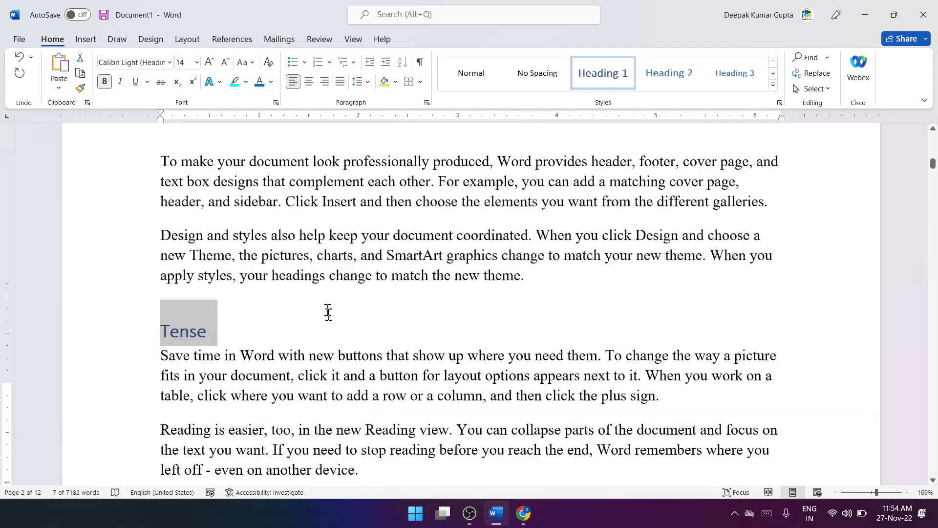
scroll(328, 312, down, 5)
click(408, 296)
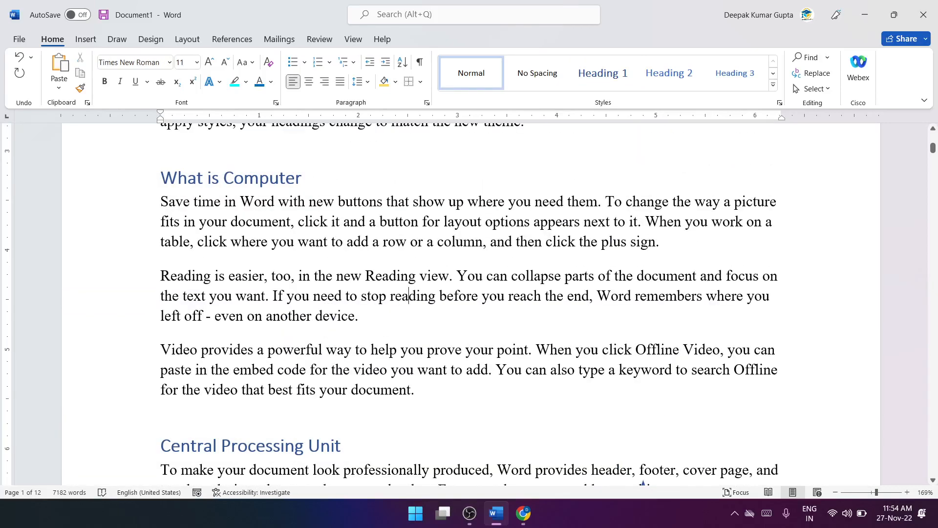
Step: Select the "Reading is easier" paragraph under What is Computer and extend the selection to all text with similar formatting
drag(362, 314, 182, 276)
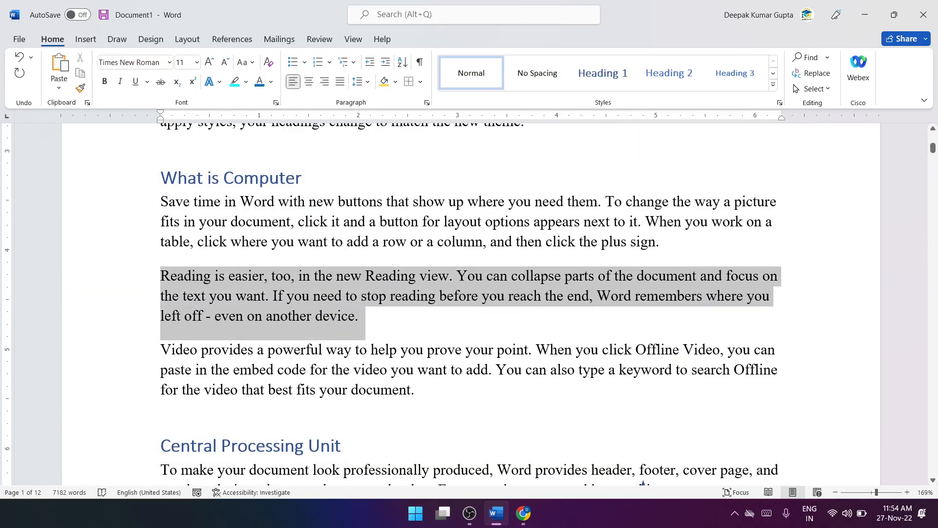
click(811, 88)
click(853, 142)
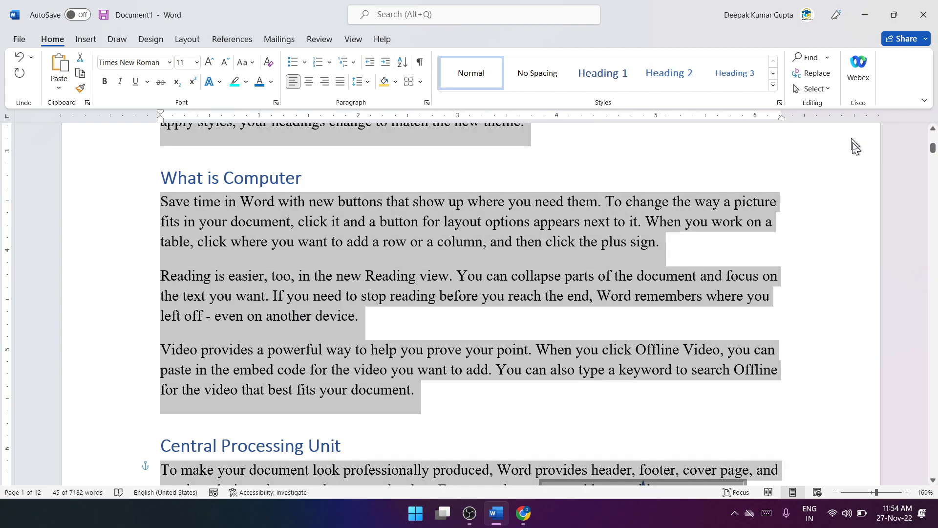
Step: Examine which paragraphs are selected through page 3 and back at the title, and clear the selection
scroll(644, 226, down, 3)
scroll(568, 258, up, 10)
scroll(568, 258, down, 15)
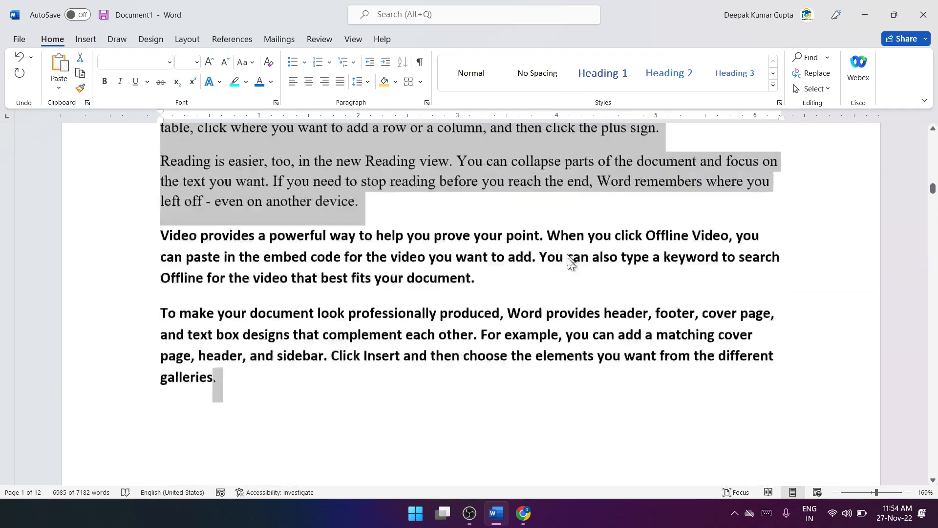
scroll(399, 288, down, 2)
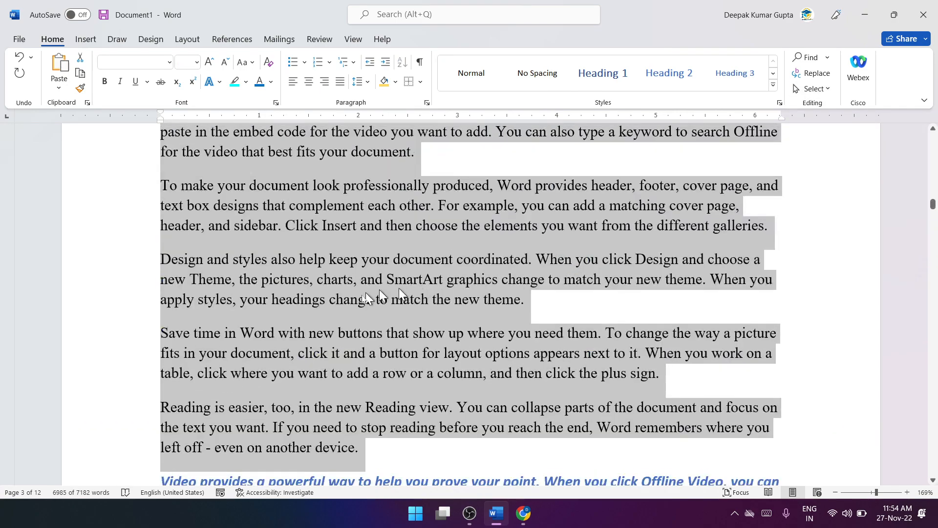
scroll(373, 311, up, 3)
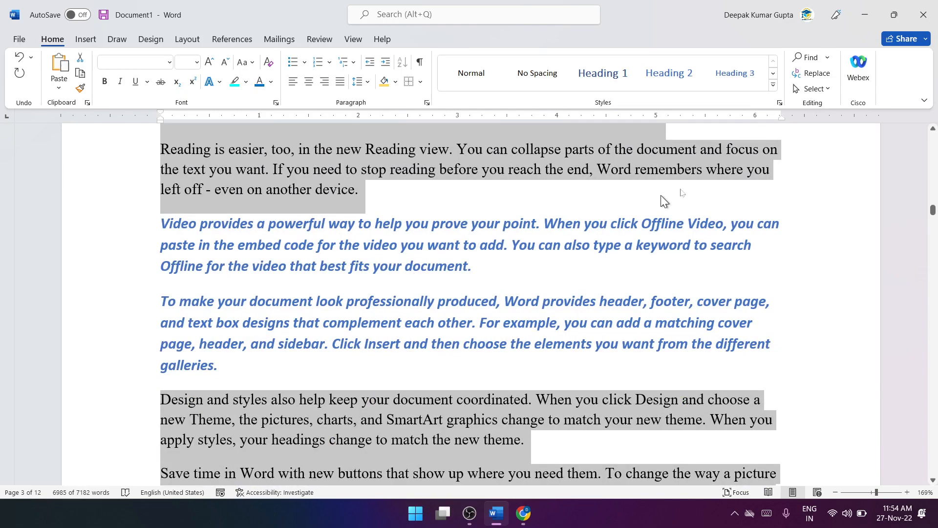
scroll(561, 165, up, 20)
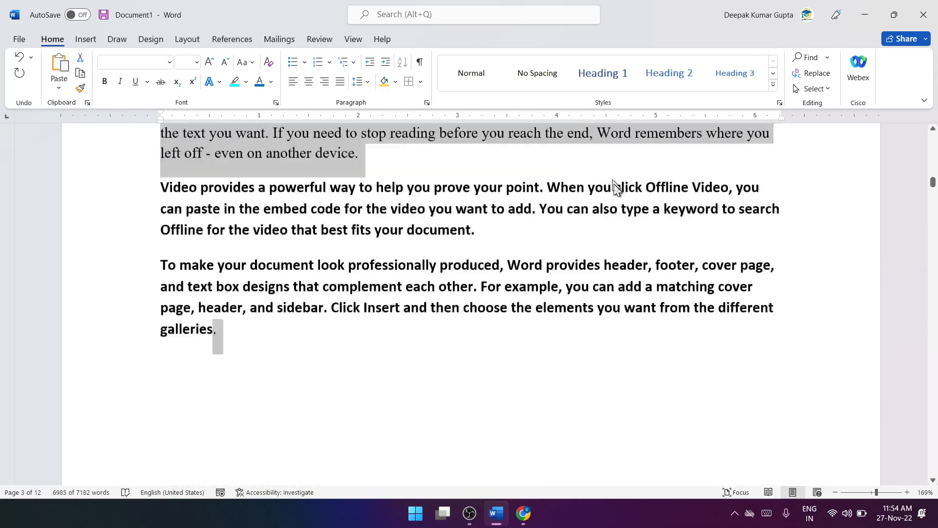
scroll(615, 185, up, 15)
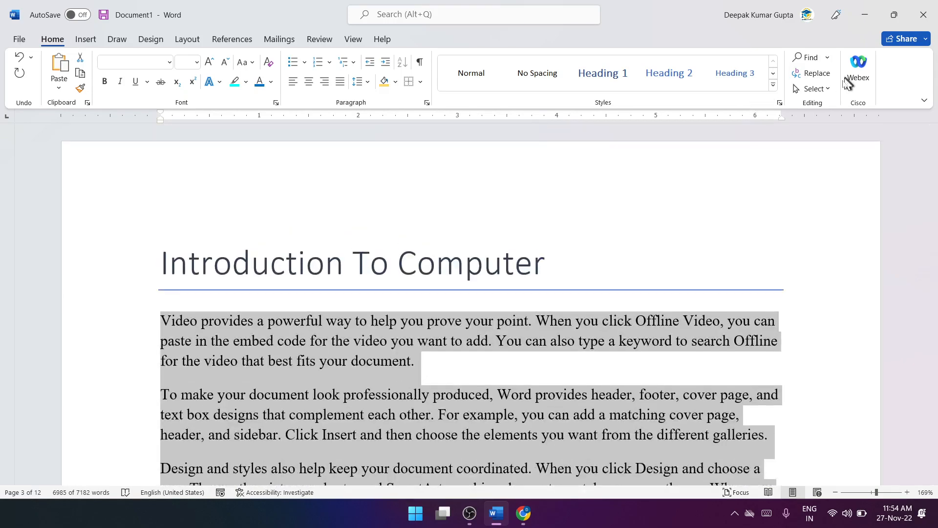
click(830, 90)
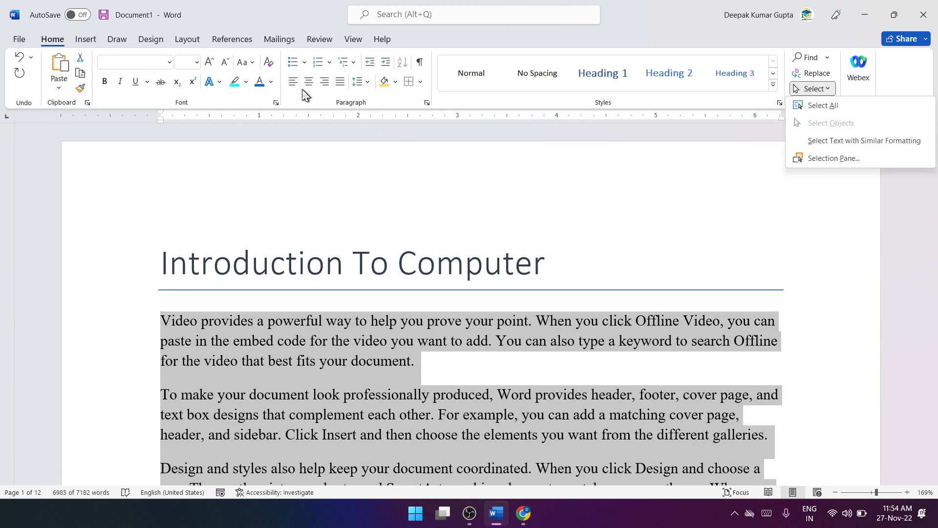
click(655, 215)
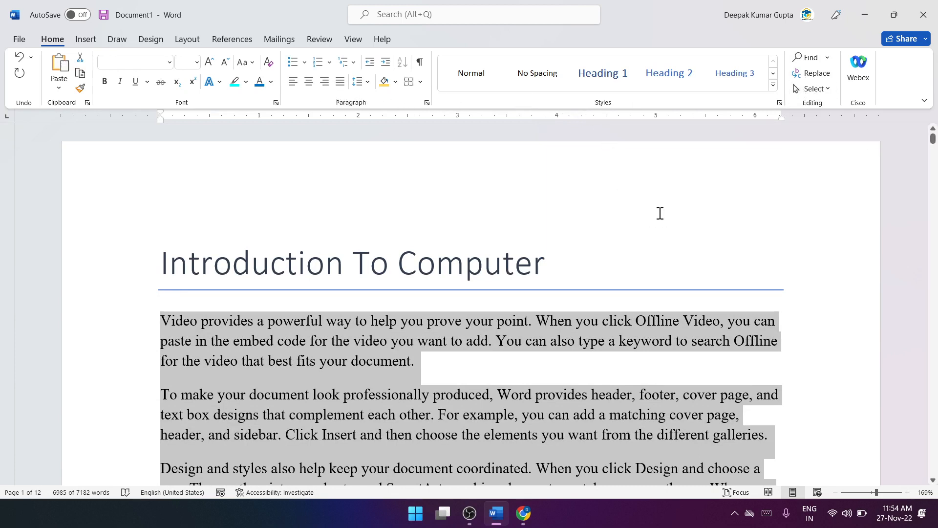
click(749, 197)
Step: Open the Selection pane and move the star onto the "Save time in Word" and "Reading is easier" paragraphs
click(814, 89)
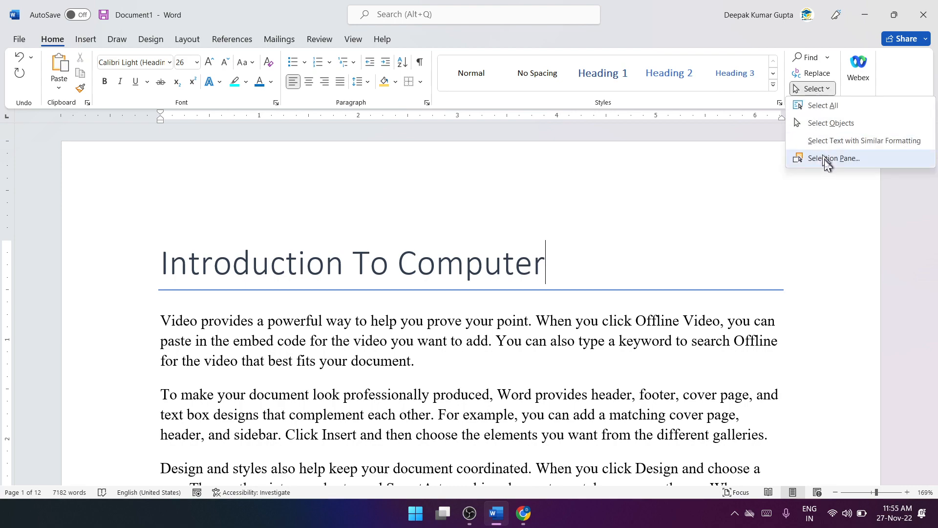
click(829, 157)
scroll(645, 277, down, 5)
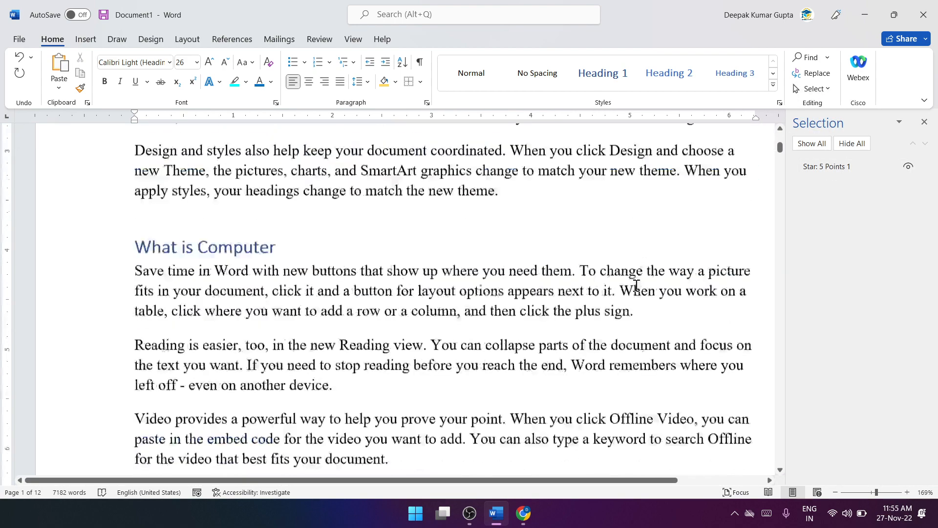
scroll(636, 285, down, 8)
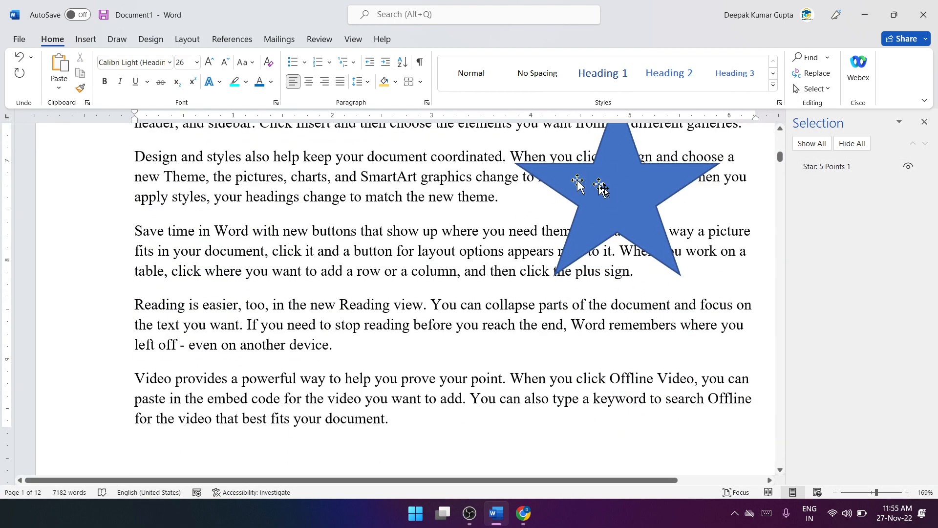
drag(603, 190, 378, 276)
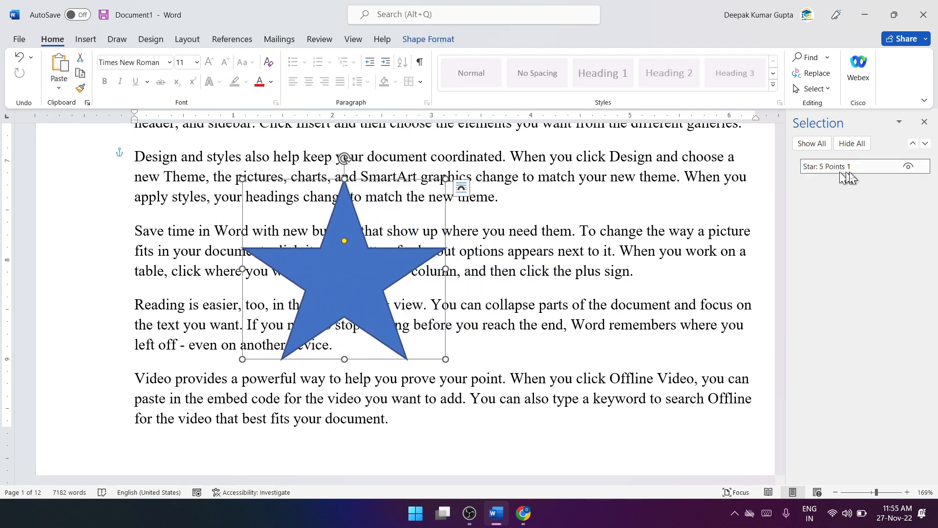
Step: Hide the star through the Selection pane, make it visible again, and close the pane
click(908, 166)
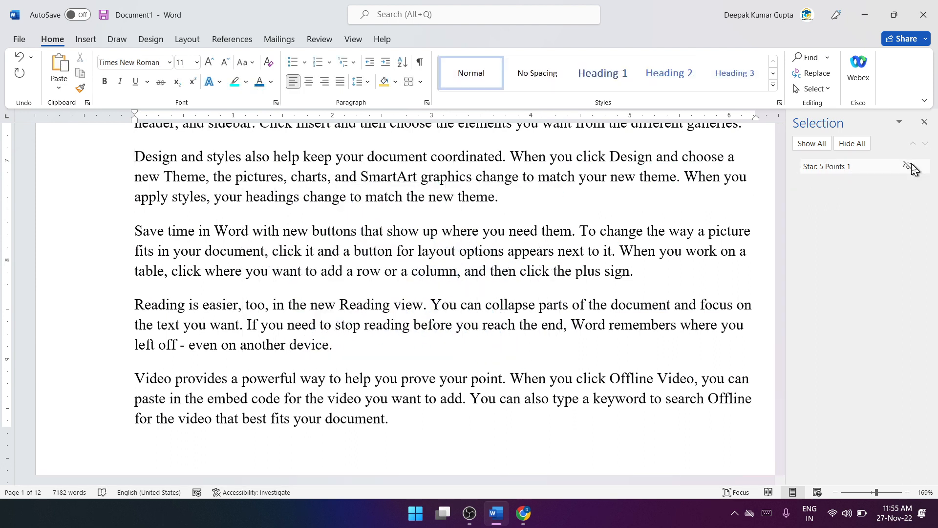
click(910, 167)
click(924, 121)
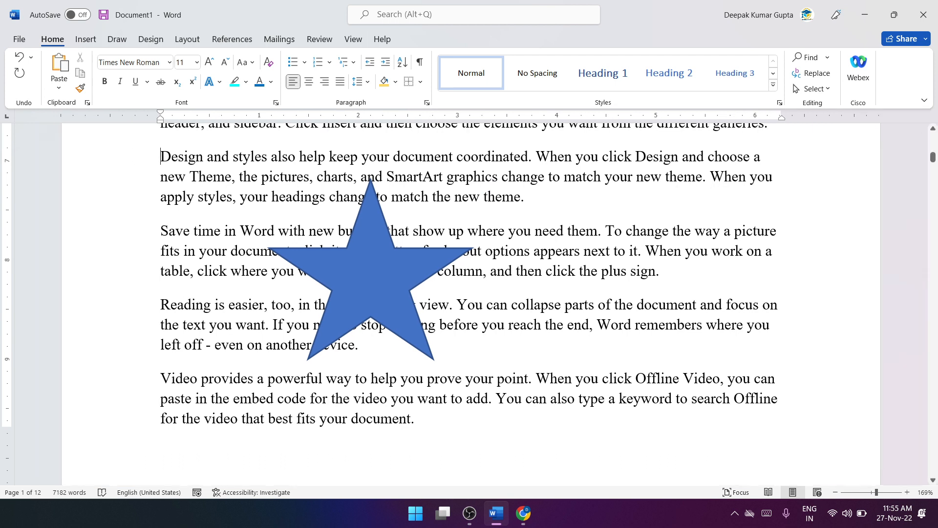
Step: Delete the star from the page, and check the Selection pane's object list before closing it
click(400, 277)
key(Delete)
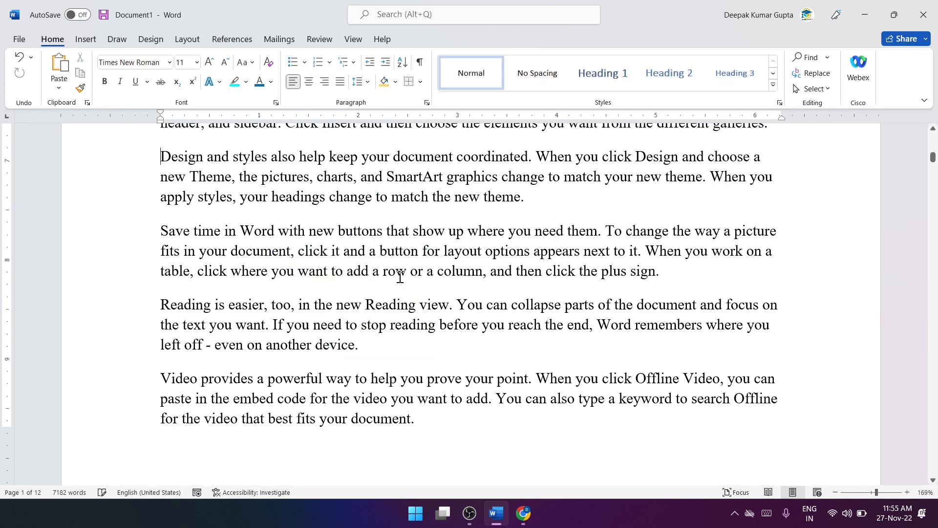
click(813, 89)
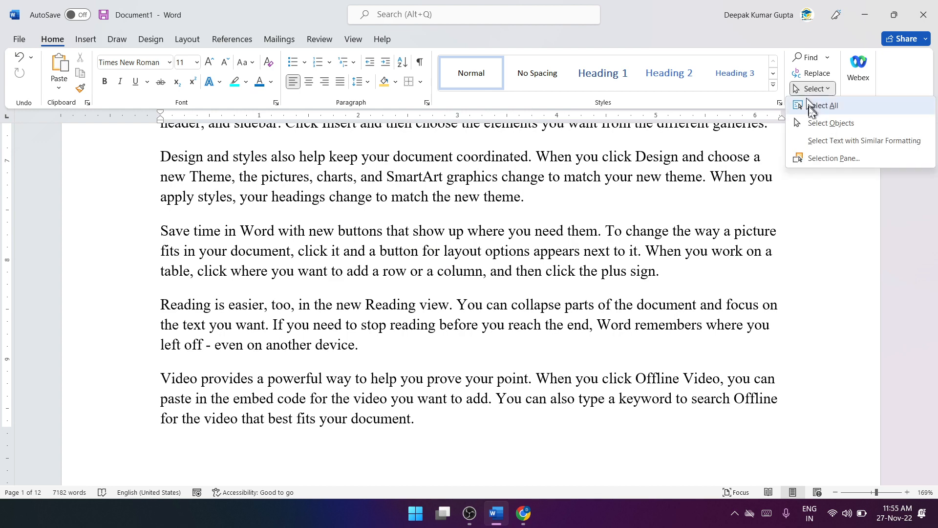
click(807, 155)
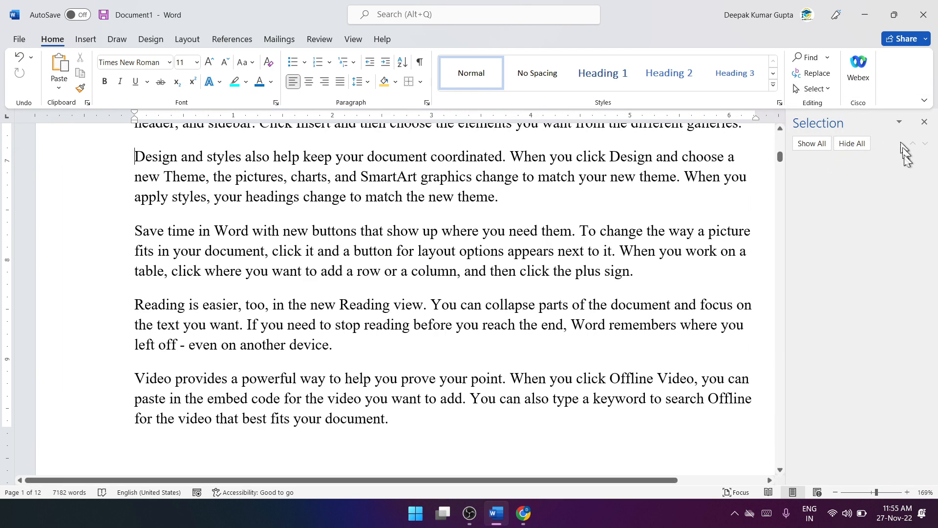
click(924, 122)
scroll(645, 188, up, 8)
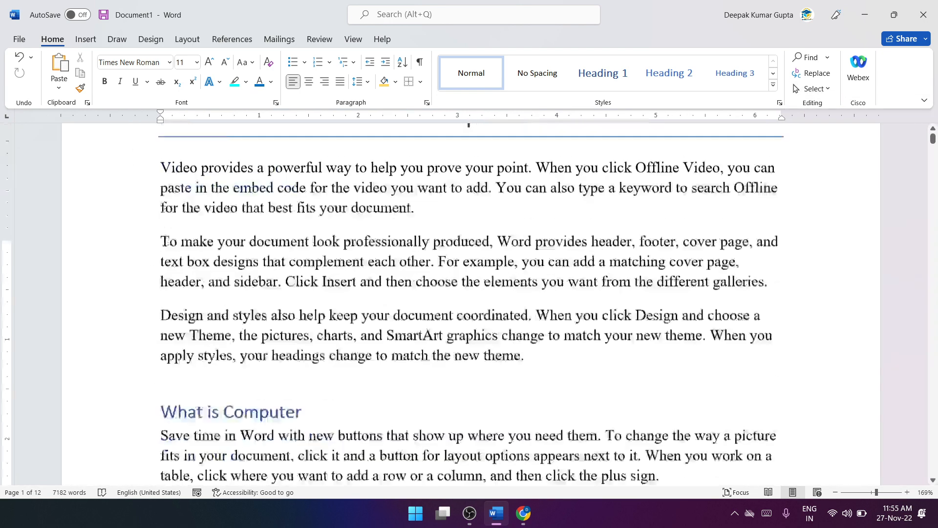